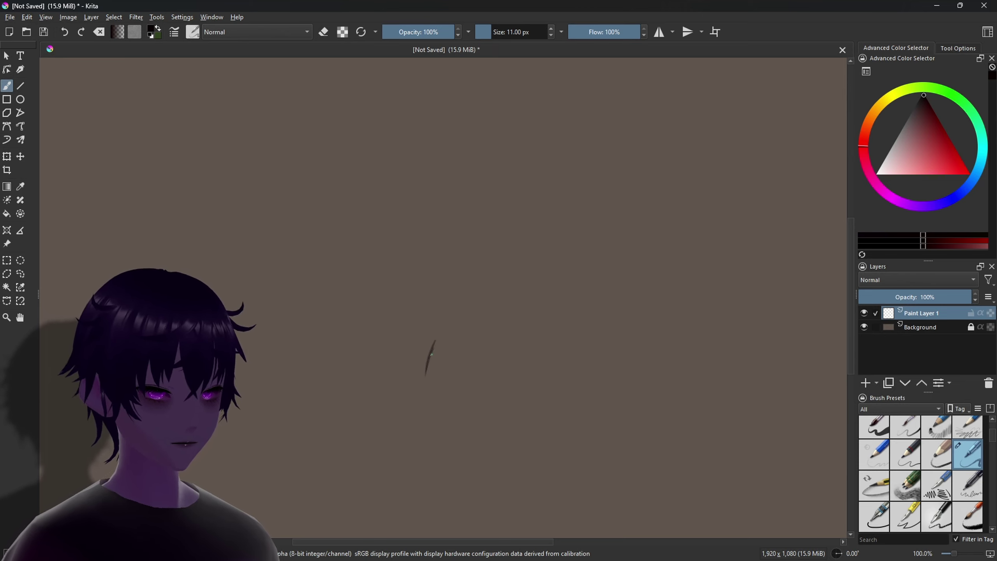
- Sketch two rough curved stalk strokes, then clear the canvas
{"action": "mouse_move", "coordinate": [427, 373]}
{"action": "left_mouse_down"}
{"action": "mouse_move", "coordinate": [434, 395]}
{"action": "mouse_move", "coordinate": [474, 401]}
{"action": "mouse_move", "coordinate": [485, 352]}
{"action": "mouse_move", "coordinate": [534, 266]}
{"action": "left_mouse_up"}
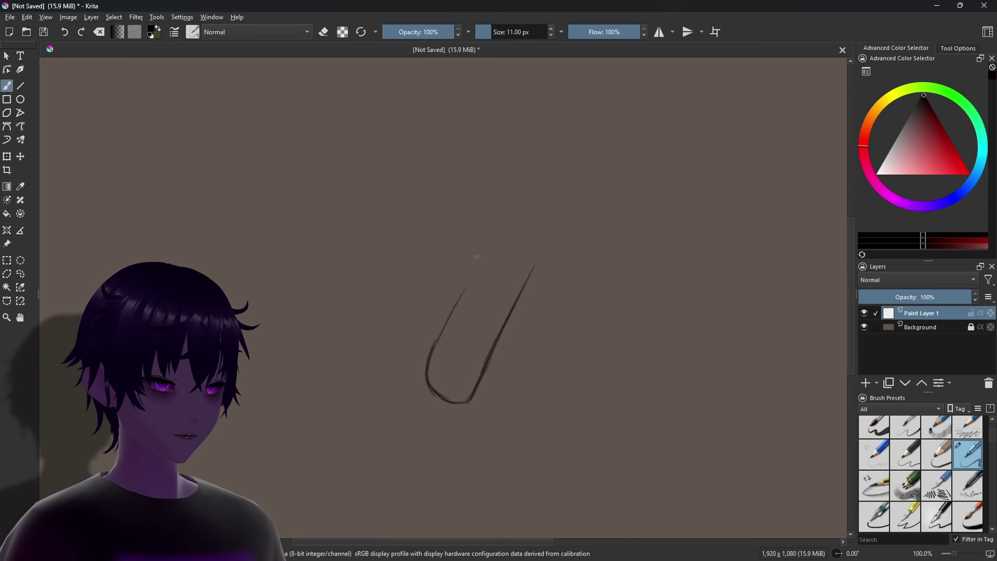
{"action": "mouse_move", "coordinate": [443, 326]}
{"action": "left_mouse_down"}
{"action": "mouse_move", "coordinate": [499, 219]}
{"action": "mouse_move", "coordinate": [479, 256]}
{"action": "mouse_move", "coordinate": [679, 100]}
{"action": "mouse_move", "coordinate": [742, 76]}
{"action": "left_mouse_up"}
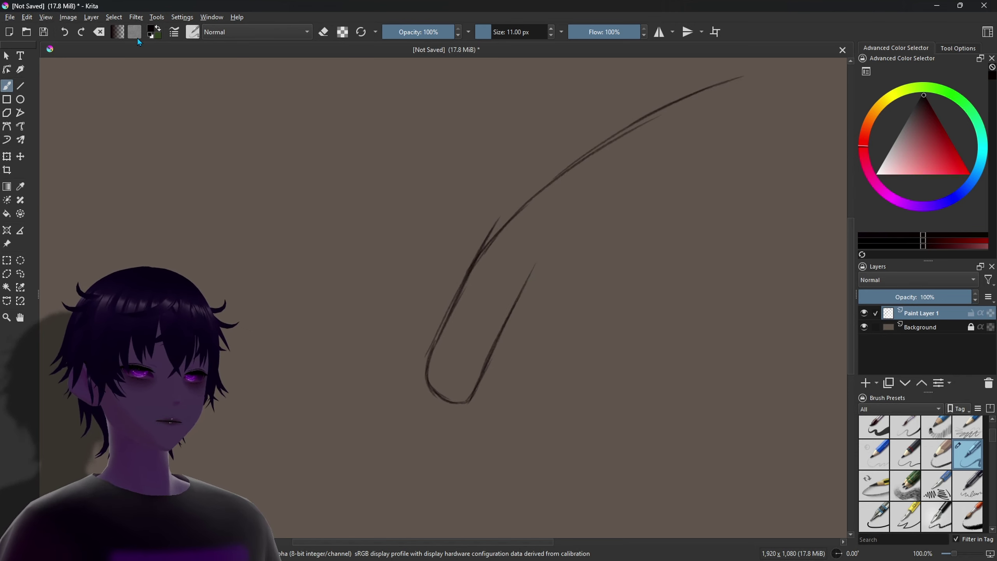
{"action": "left_click", "coordinate": [99, 33]}
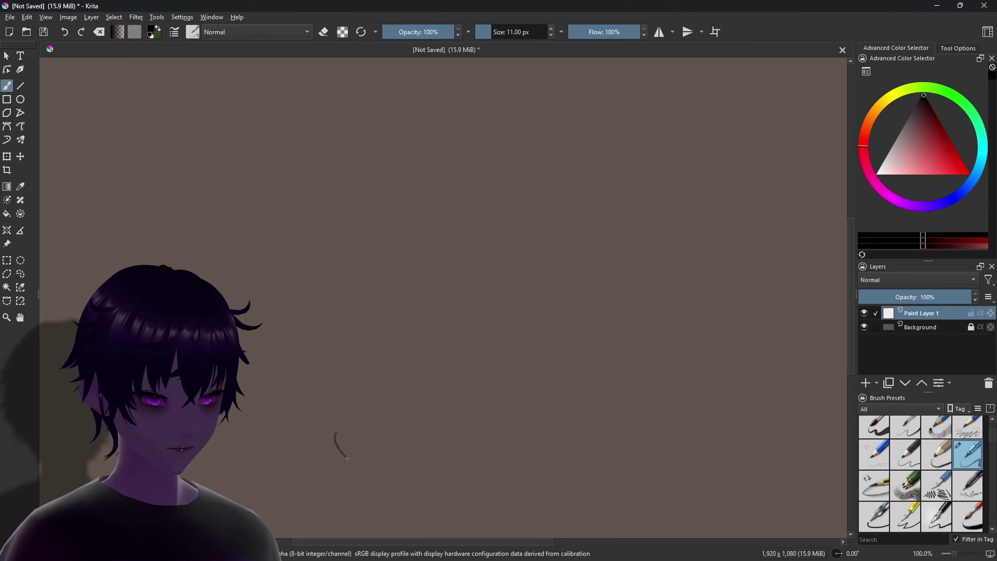
- Draw the hooked stalk base and its long outline up to the upper right
{"action": "left_click_drag", "start_coordinate": [336, 432], "coordinate": [428, 317]}
{"action": "mouse_move", "coordinate": [394, 409]}
{"action": "left_mouse_down"}
{"action": "mouse_move", "coordinate": [361, 456]}
{"action": "mouse_move", "coordinate": [458, 318]}
{"action": "left_mouse_up"}
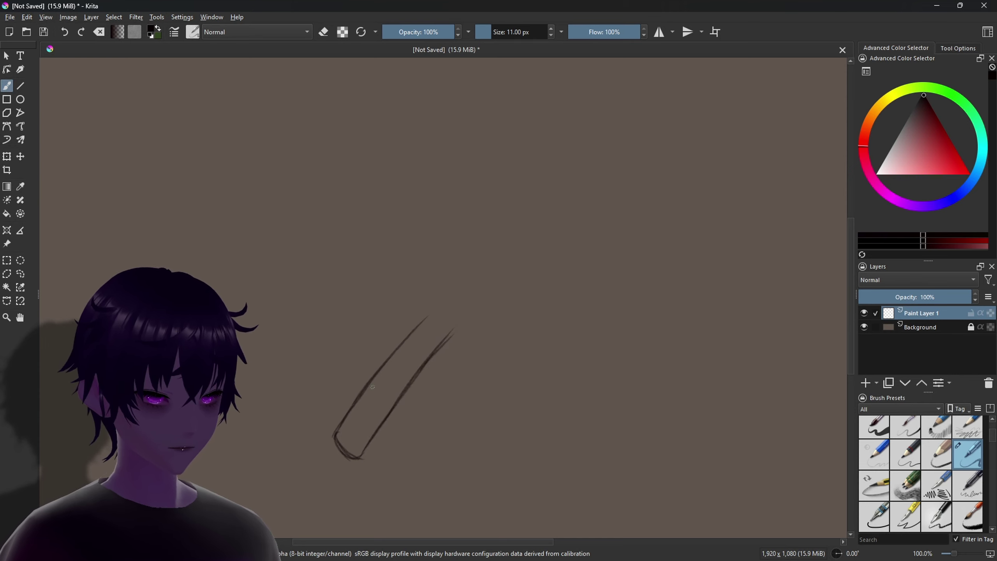
{"action": "mouse_move", "coordinate": [384, 365]}
{"action": "left_mouse_down"}
{"action": "mouse_move", "coordinate": [445, 319]}
{"action": "mouse_move", "coordinate": [593, 242]}
{"action": "left_mouse_up"}
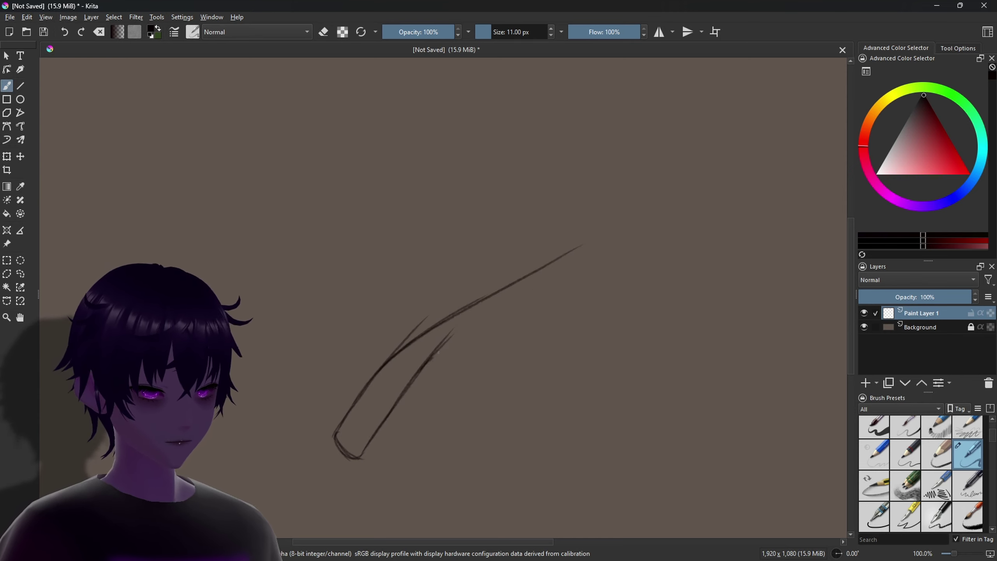
{"action": "left_click_drag", "start_coordinate": [439, 353], "coordinate": [667, 198]}
{"action": "left_click_drag", "start_coordinate": [542, 273], "coordinate": [665, 201]}
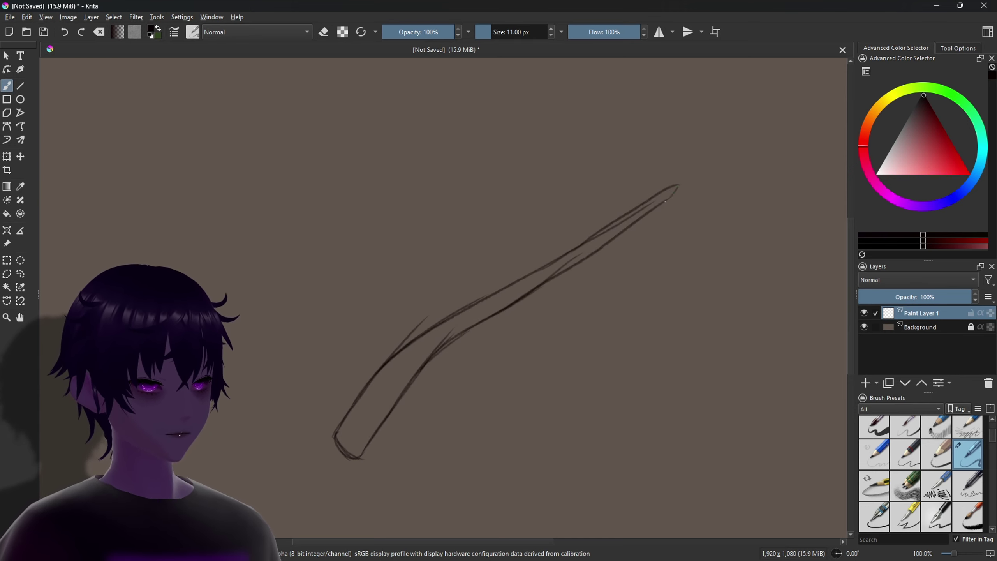
- Sketch several leaves branching upward and to the upper right from the stalk
{"action": "left_click_drag", "start_coordinate": [434, 319], "coordinate": [705, 125]}
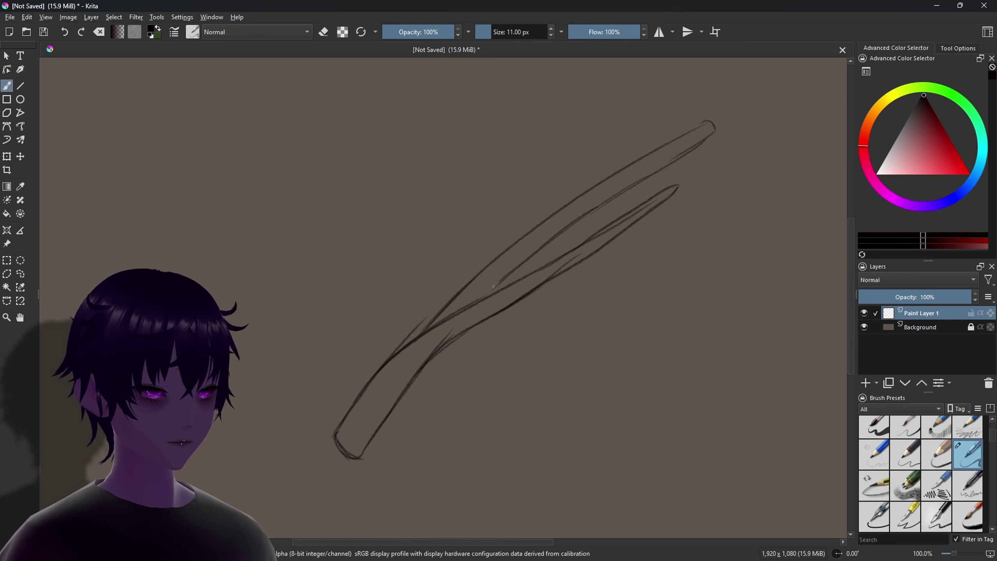
{"action": "left_click_drag", "start_coordinate": [432, 318], "coordinate": [540, 127]}
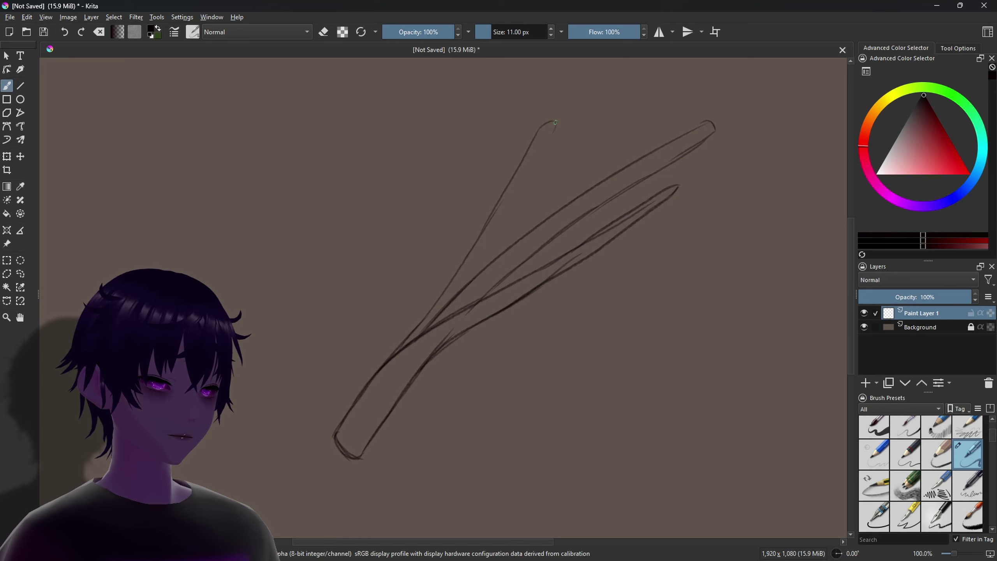
{"action": "mouse_move", "coordinate": [475, 277]}
{"action": "left_mouse_down"}
{"action": "mouse_move", "coordinate": [650, 119]}
{"action": "mouse_move", "coordinate": [509, 251]}
{"action": "left_mouse_up"}
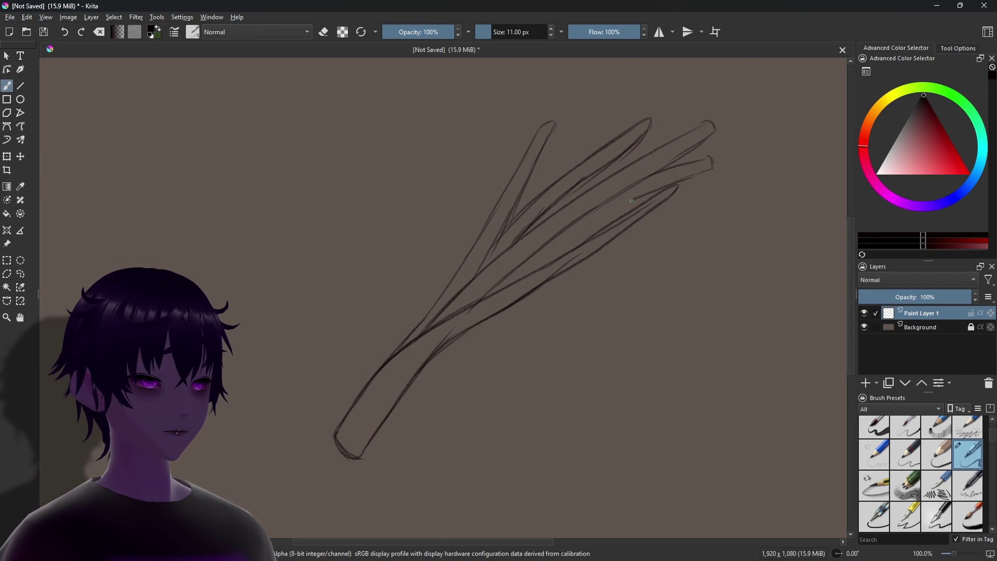
{"action": "left_click_drag", "start_coordinate": [632, 200], "coordinate": [489, 298]}
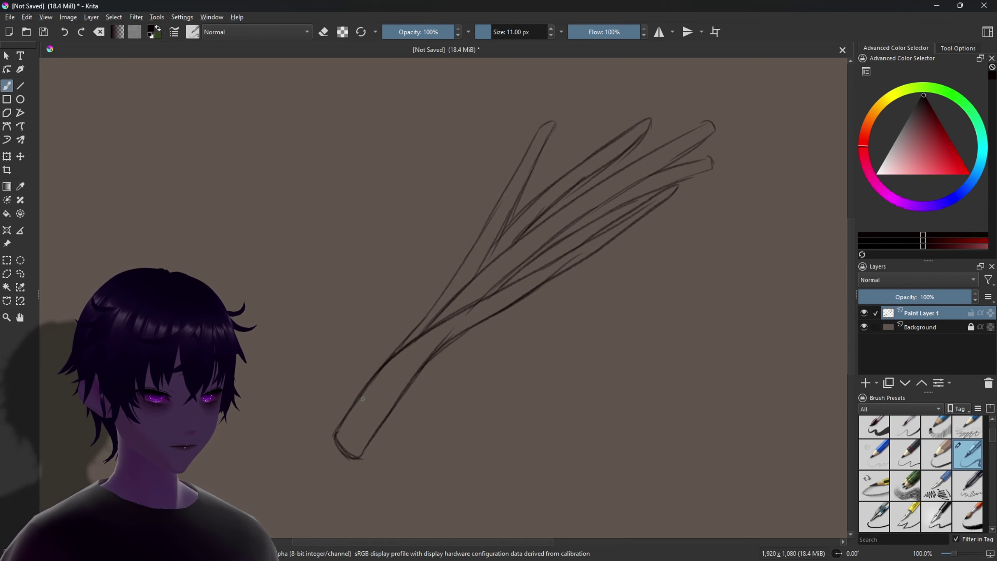
- Reinforce the lower stalk, add roots at the tip and faint texture lines
{"action": "left_click_drag", "start_coordinate": [365, 398], "coordinate": [487, 310]}
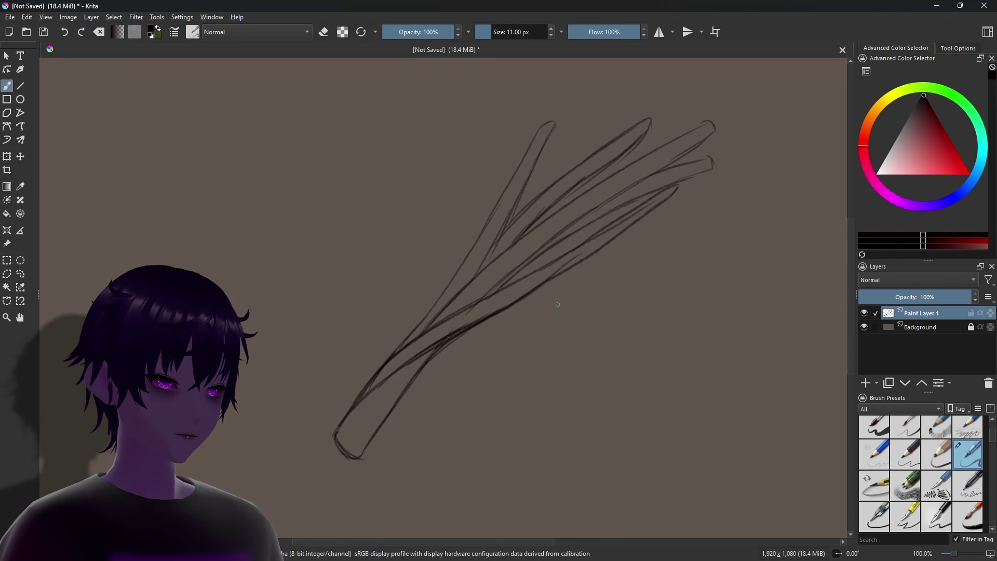
{"action": "left_click_drag", "start_coordinate": [333, 441], "coordinate": [349, 459]}
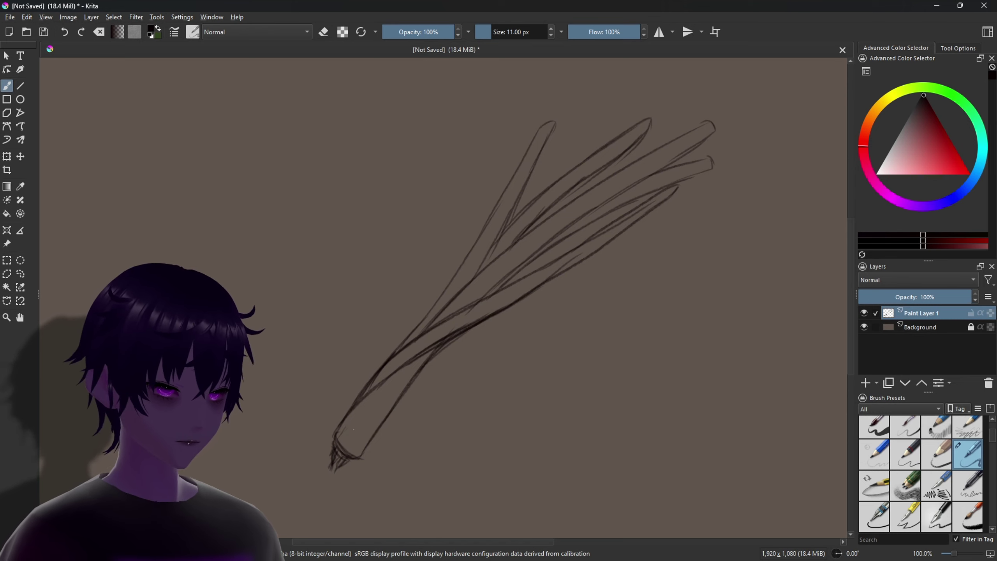
{"action": "left_click_drag", "start_coordinate": [383, 403], "coordinate": [404, 378]}
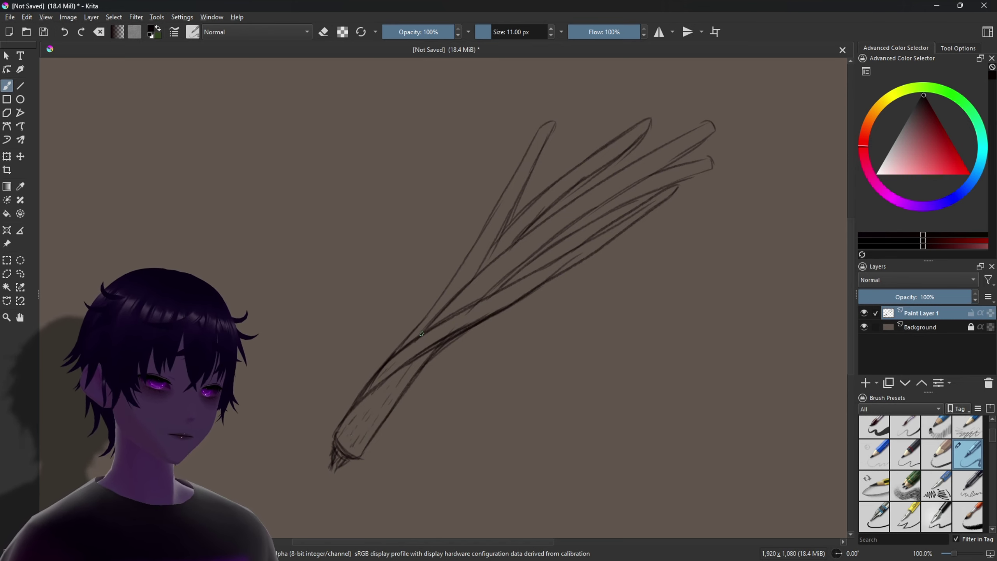
{"action": "mouse_move", "coordinate": [397, 370]}
{"action": "left_mouse_down"}
{"action": "mouse_move", "coordinate": [431, 331]}
{"action": "mouse_move", "coordinate": [394, 371]}
{"action": "left_mouse_up"}
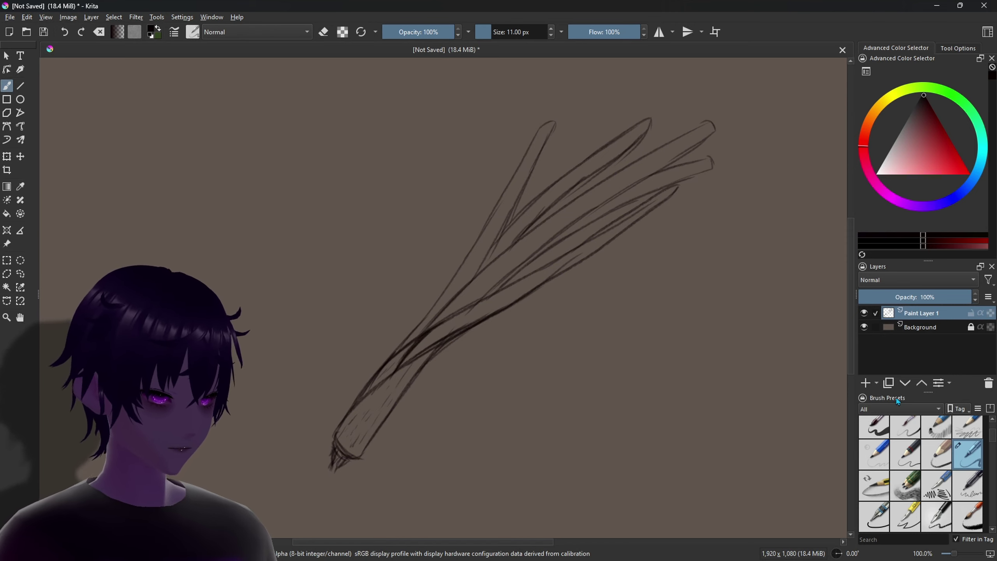
- Filter Brush Presets to the Paint tag and choose a large paint brush
{"action": "left_click", "coordinate": [936, 413]}
{"action": "left_click", "coordinate": [935, 478]}
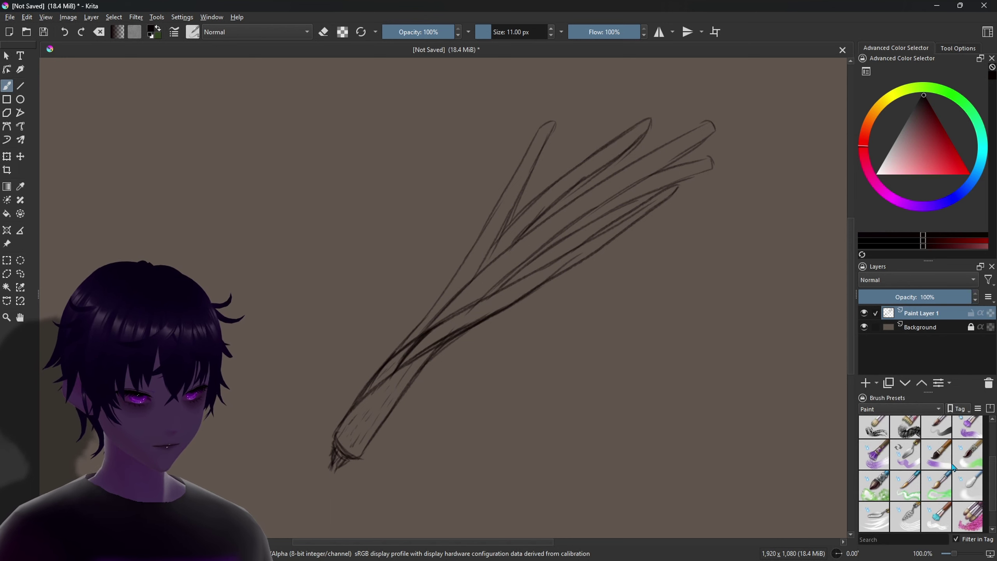
{"action": "scroll", "coordinate": [994, 452], "scroll_direction": "up", "scroll_amount": 3}
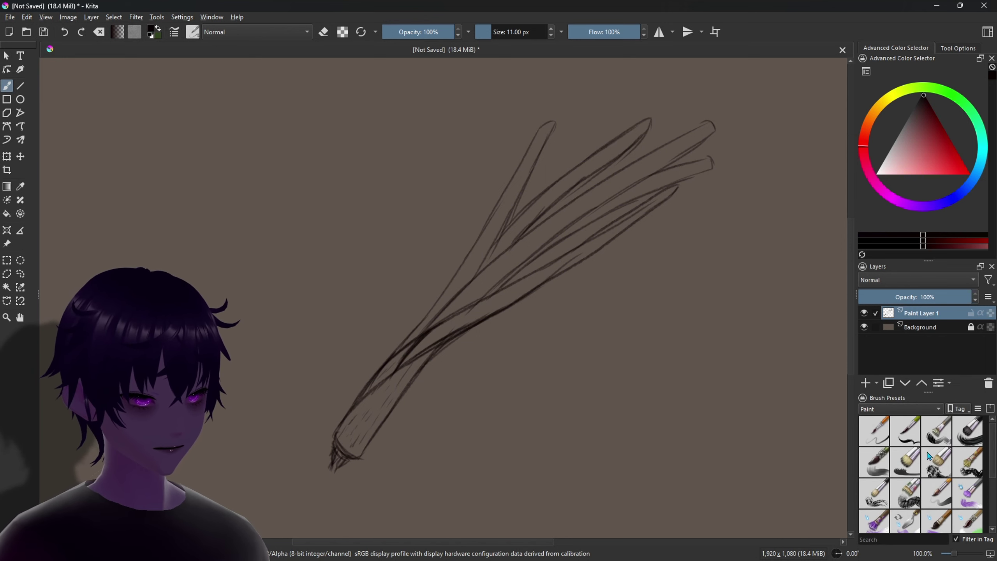
{"action": "left_click", "coordinate": [882, 465]}
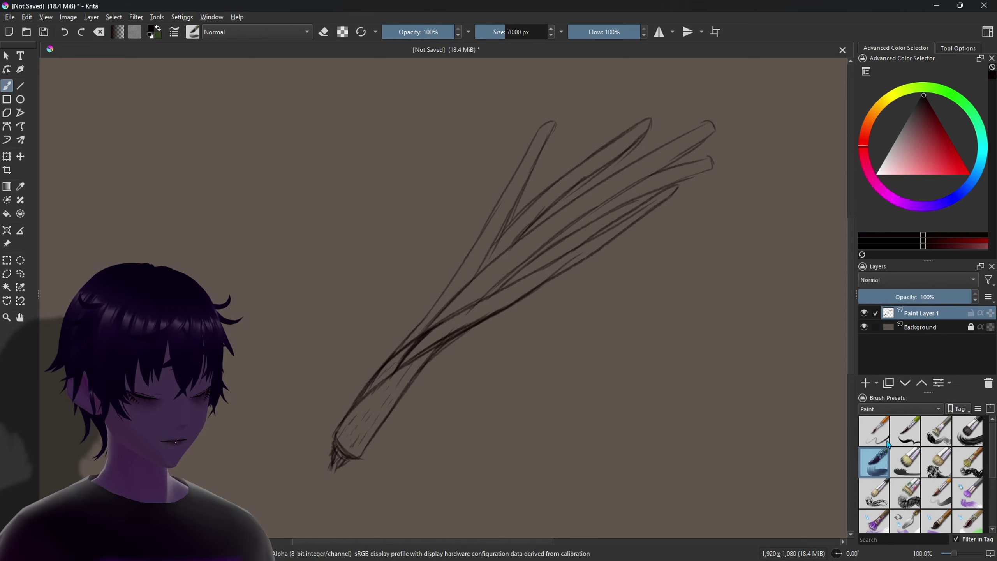
- On a new layer, fill the lower stalk with pale olive green using a ~41 px brush
{"action": "left_click", "coordinate": [865, 383]}
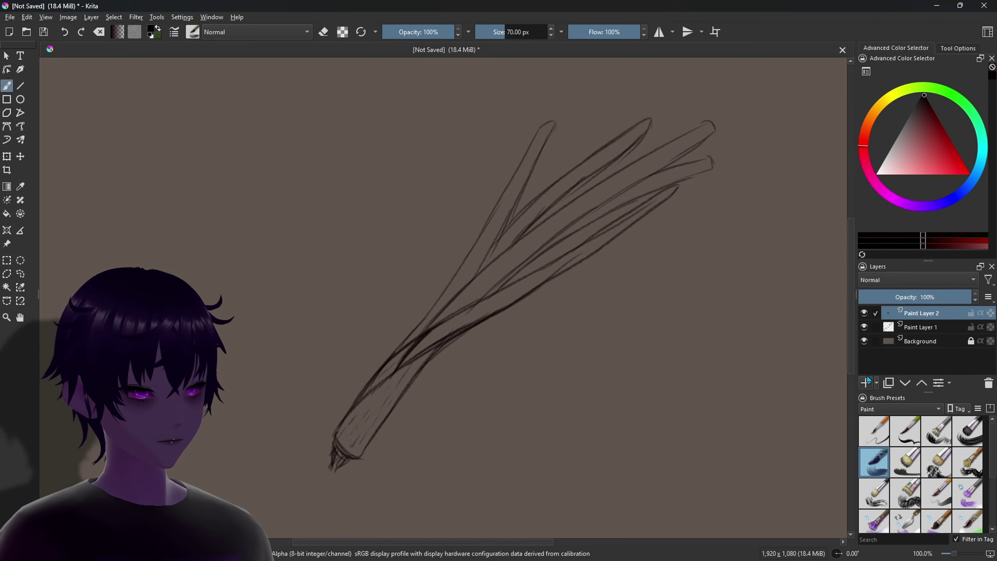
{"action": "left_click", "coordinate": [899, 93]}
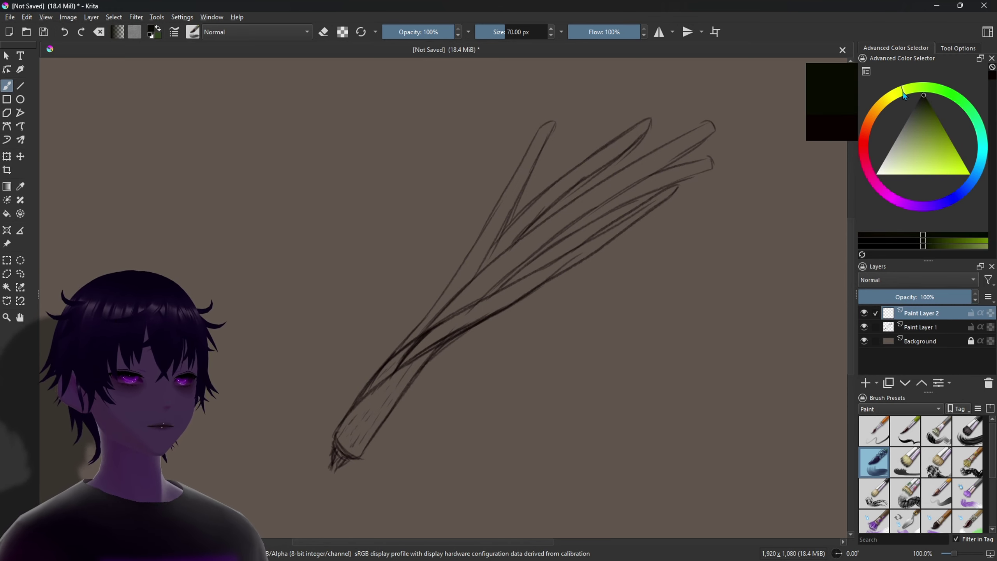
{"action": "left_click", "coordinate": [920, 131]}
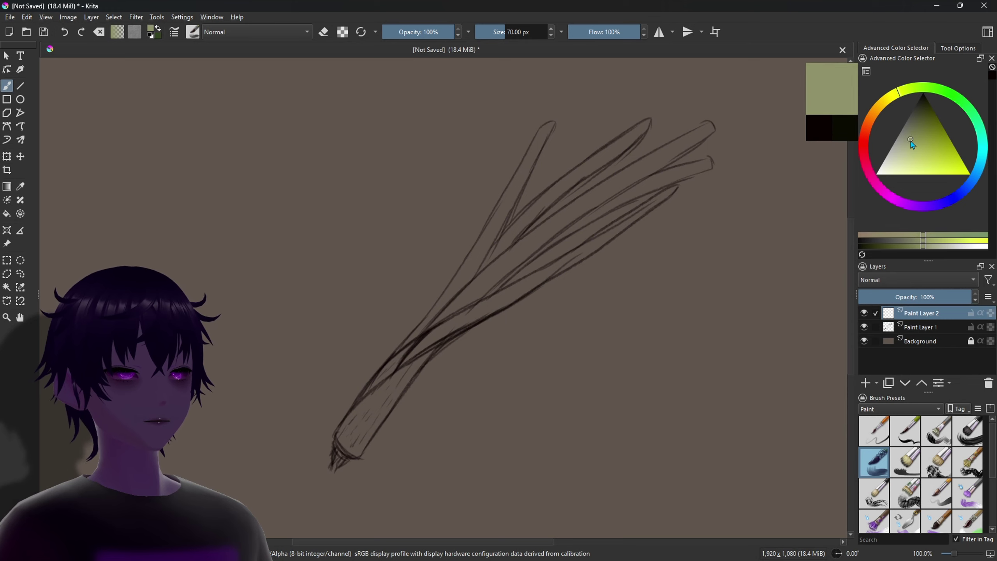
{"action": "left_click_drag", "start_coordinate": [920, 133], "coordinate": [907, 143]}
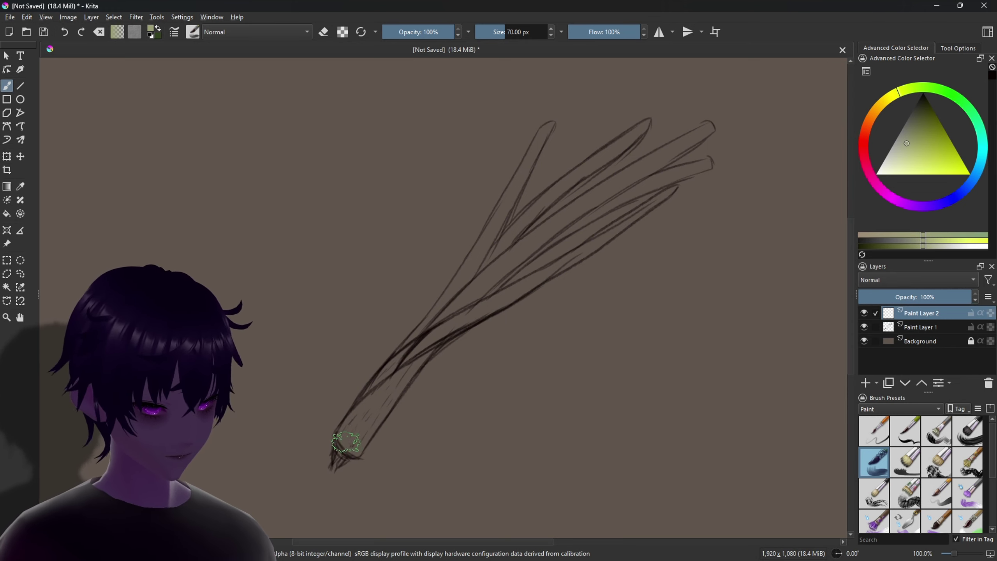
{"action": "mouse_move", "coordinate": [346, 433]}
{"action": "left_mouse_down"}
{"action": "mouse_move", "coordinate": [333, 432]}
{"action": "mouse_move", "coordinate": [355, 412]}
{"action": "mouse_move", "coordinate": [352, 443]}
{"action": "mouse_move", "coordinate": [405, 363]}
{"action": "mouse_move", "coordinate": [341, 424]}
{"action": "mouse_move", "coordinate": [430, 341]}
{"action": "left_mouse_up"}
{"action": "mouse_move", "coordinate": [357, 434]}
{"action": "left_mouse_down"}
{"action": "mouse_move", "coordinate": [378, 389]}
{"action": "mouse_move", "coordinate": [448, 330]}
{"action": "left_mouse_up"}
- Paint darker green up the stalk to its tip with a slightly smaller brush
{"action": "left_click", "coordinate": [925, 125]}
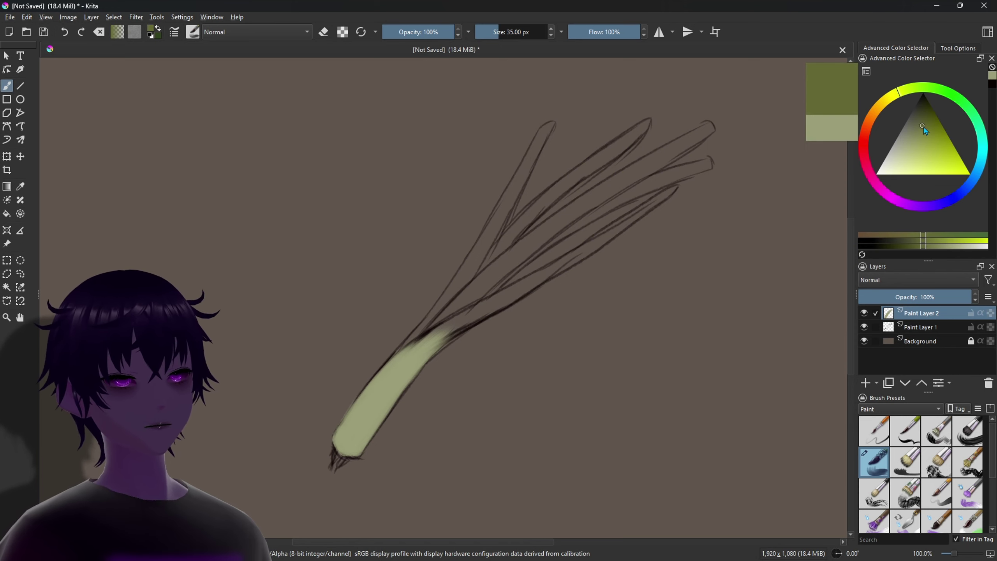
{"action": "left_click_drag", "start_coordinate": [381, 412], "coordinate": [438, 338]}
{"action": "mouse_move", "coordinate": [389, 377]}
{"action": "left_mouse_down"}
{"action": "mouse_move", "coordinate": [437, 338]}
{"action": "mouse_move", "coordinate": [455, 281]}
{"action": "mouse_move", "coordinate": [549, 126]}
{"action": "left_mouse_up"}
{"action": "key", "text": "bracketleft"}
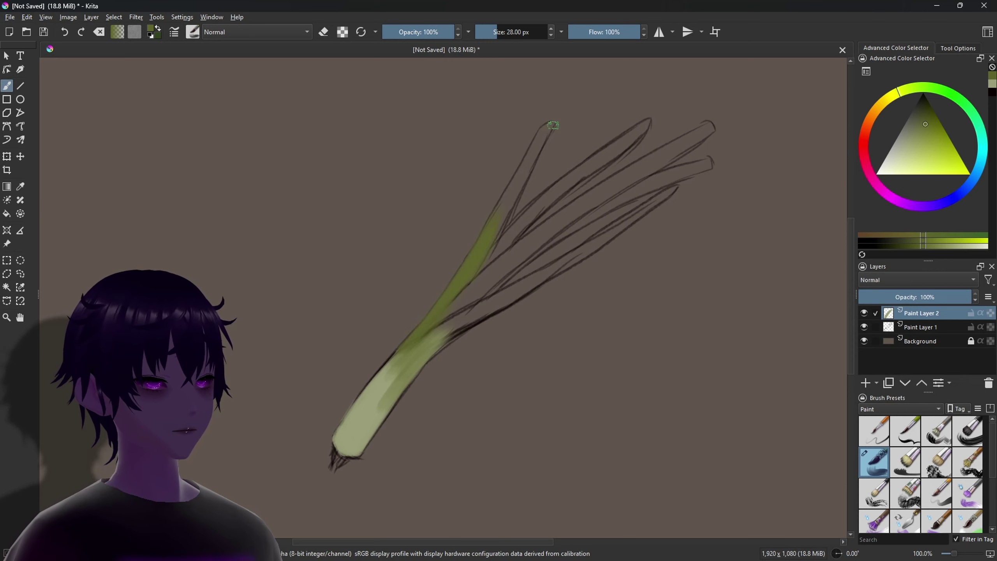
{"action": "left_click_drag", "start_coordinate": [491, 216], "coordinate": [541, 142]}
{"action": "left_click_drag", "start_coordinate": [490, 247], "coordinate": [553, 124]}
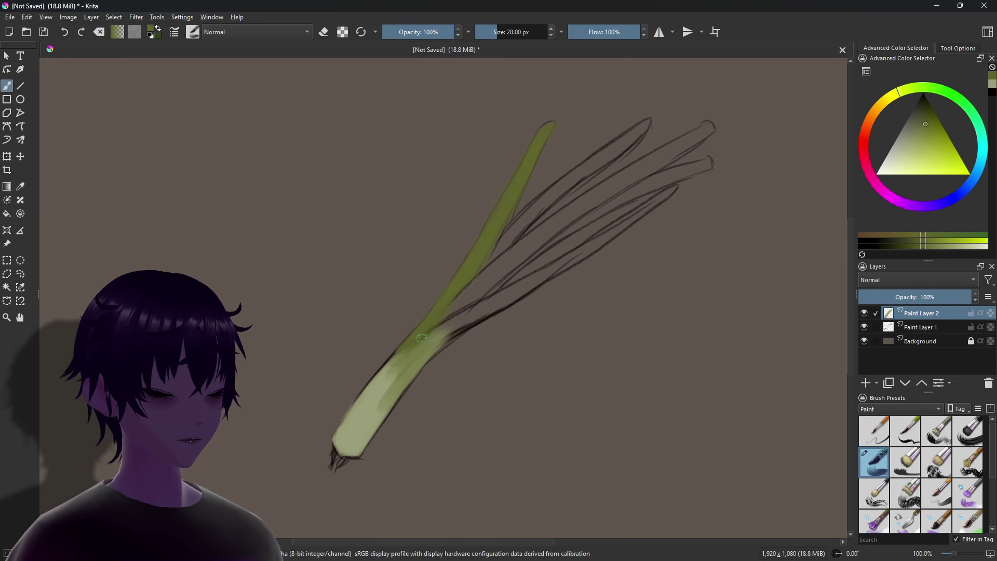
- Fill the leaves with green and add lighter green along them
{"action": "left_click_drag", "start_coordinate": [451, 302], "coordinate": [556, 214]}
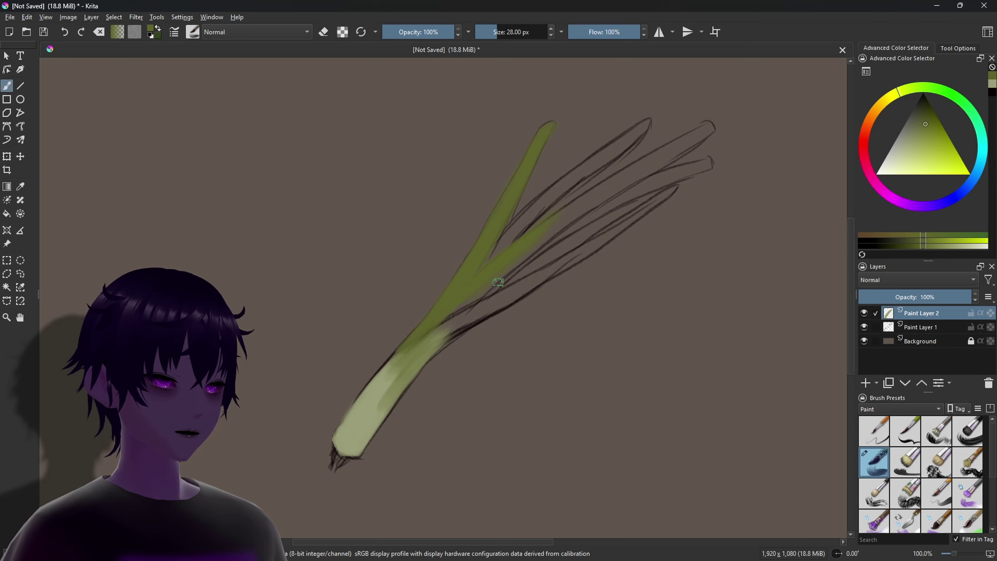
{"action": "left_click_drag", "start_coordinate": [448, 319], "coordinate": [527, 240]}
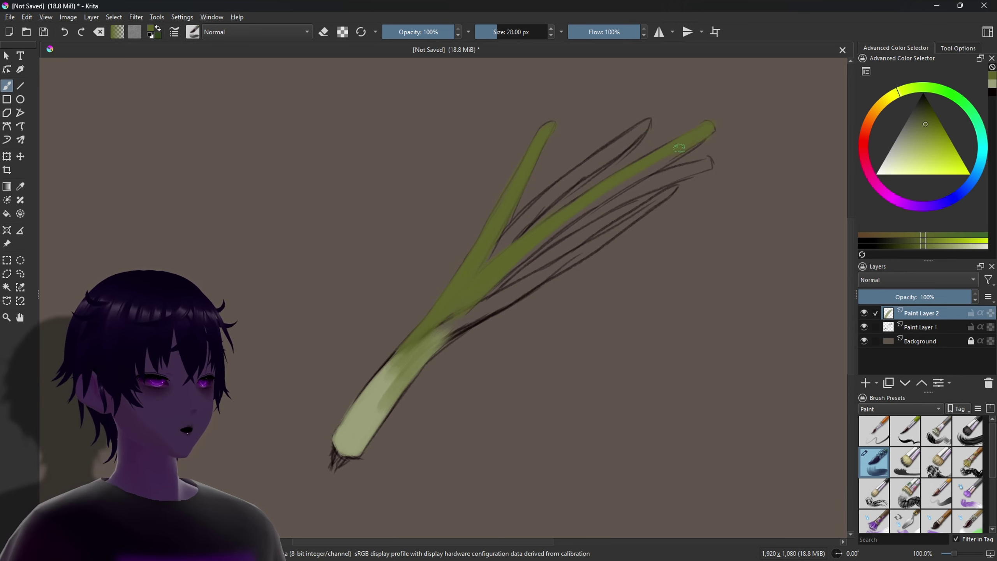
{"action": "left_click_drag", "start_coordinate": [667, 159], "coordinate": [610, 187]}
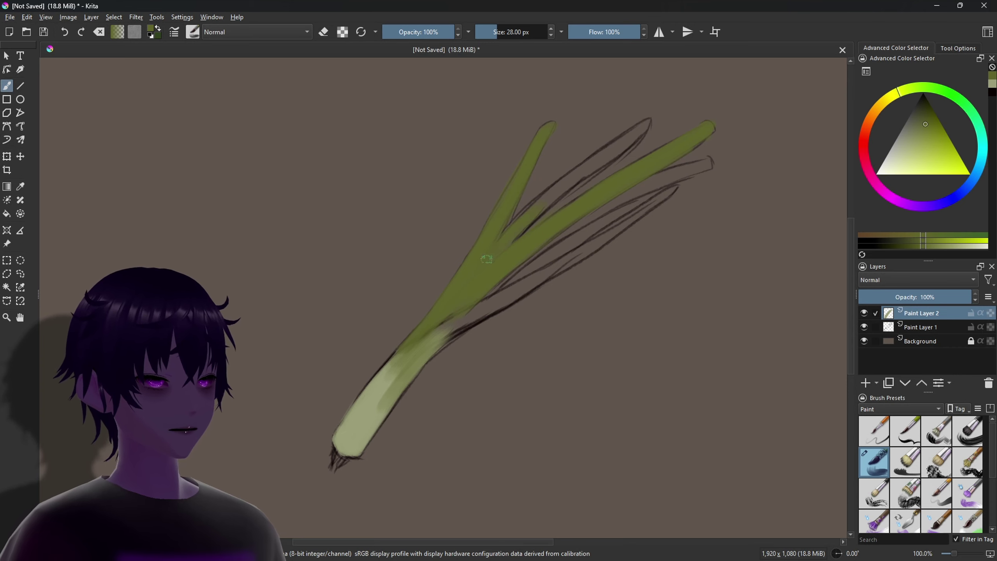
{"action": "left_click_drag", "start_coordinate": [496, 255], "coordinate": [542, 201]}
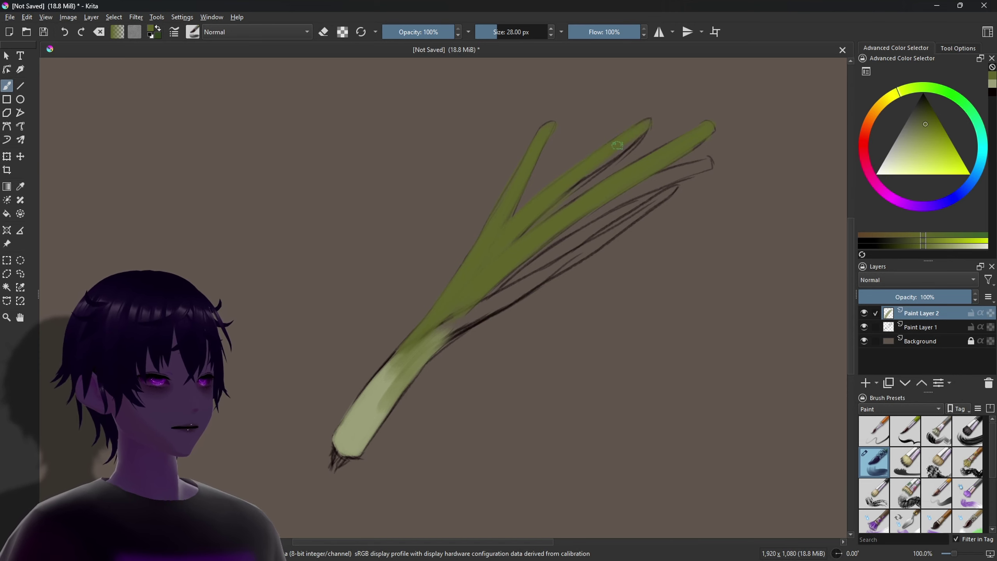
- Cover the dark outlines between and below the leaves with green, then pick a slightly different green
{"action": "left_click_drag", "start_coordinate": [617, 149], "coordinate": [579, 175]}
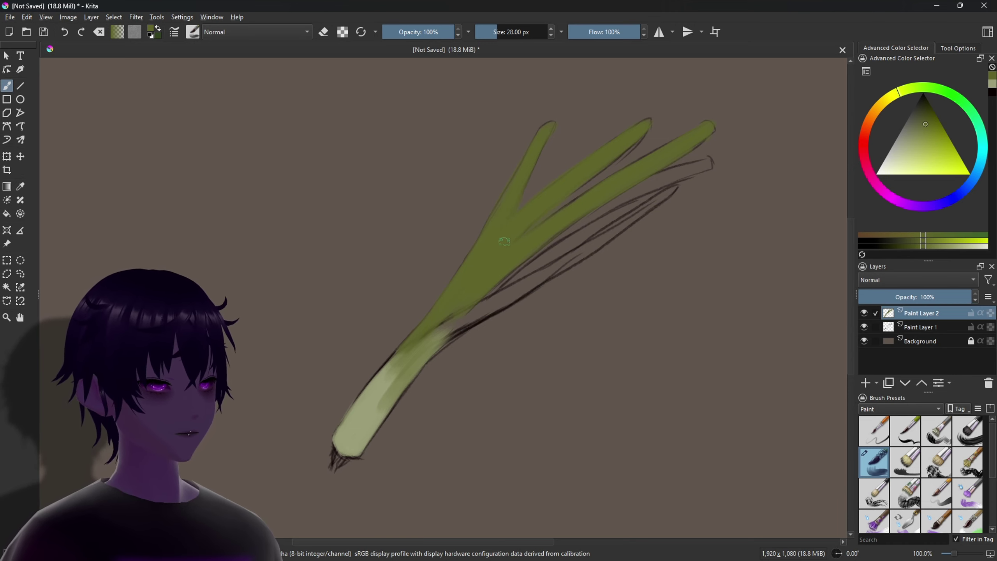
{"action": "left_click_drag", "start_coordinate": [599, 162], "coordinate": [648, 176]}
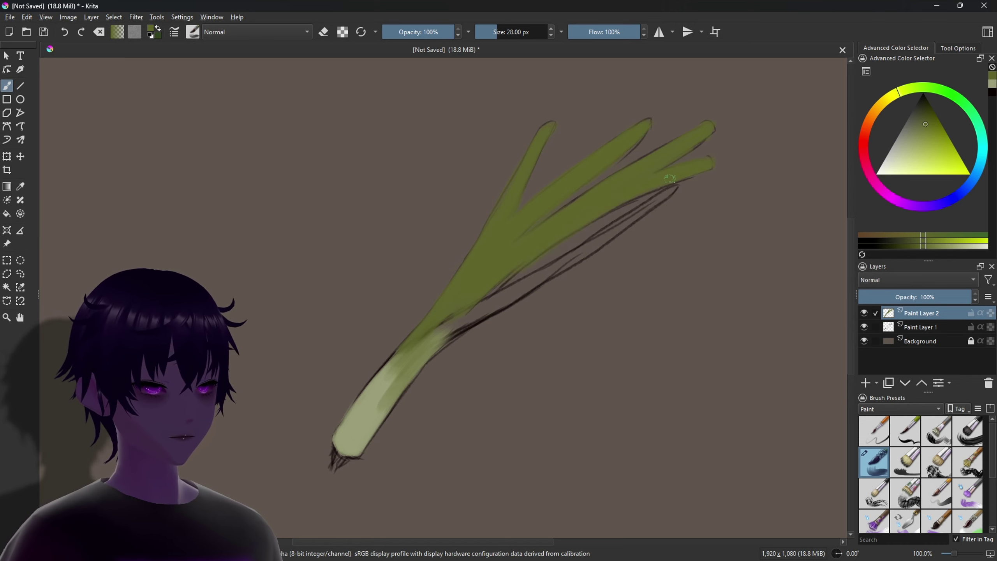
{"action": "left_click_drag", "start_coordinate": [669, 178], "coordinate": [536, 250]}
{"action": "mouse_move", "coordinate": [677, 184]}
{"action": "left_mouse_down"}
{"action": "mouse_move", "coordinate": [445, 328]}
{"action": "mouse_move", "coordinate": [660, 206]}
{"action": "left_mouse_up"}
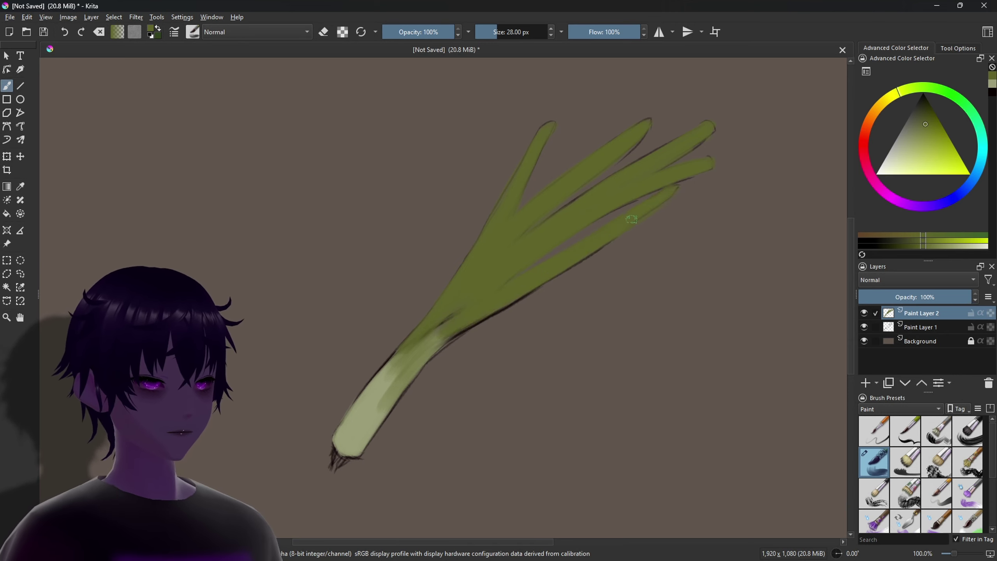
{"action": "left_click_drag", "start_coordinate": [463, 312], "coordinate": [483, 312]}
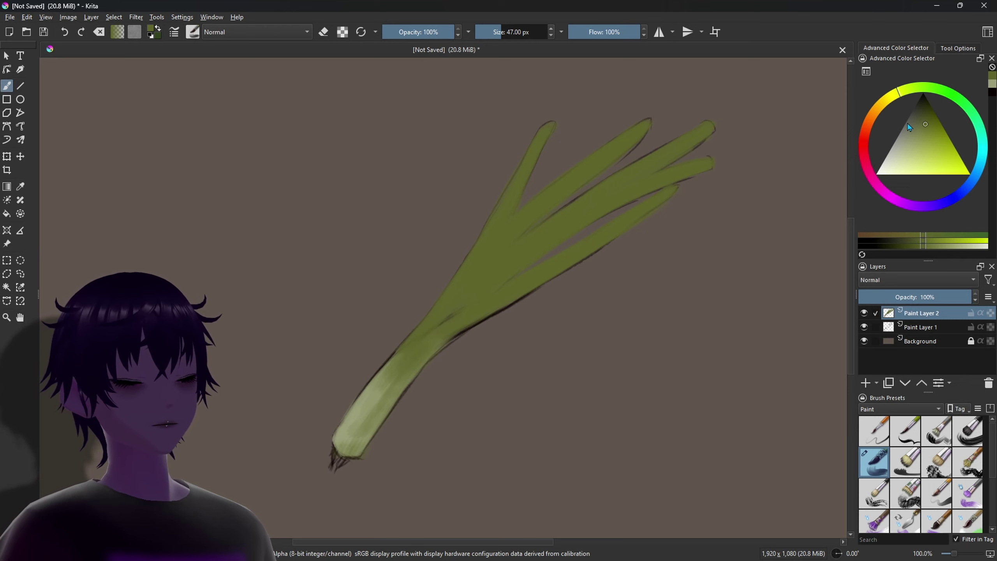
{"action": "left_click_drag", "start_coordinate": [901, 98], "coordinate": [905, 99]}
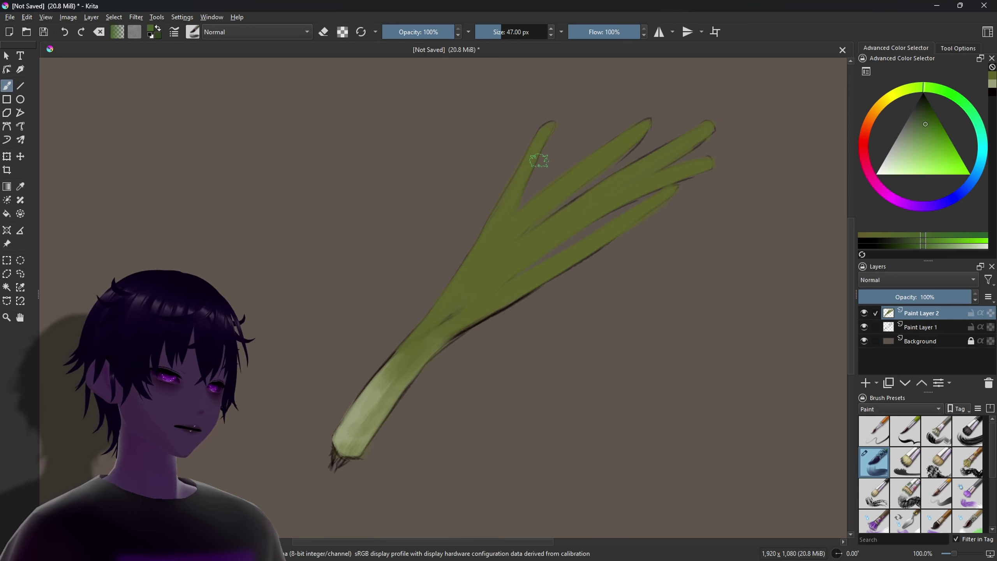
{"action": "key", "text": "bracketleft"}
{"action": "key", "text": "bracketleft"}
{"action": "key", "text": "bracketleft"}
{"action": "key", "text": "bracketleft"}
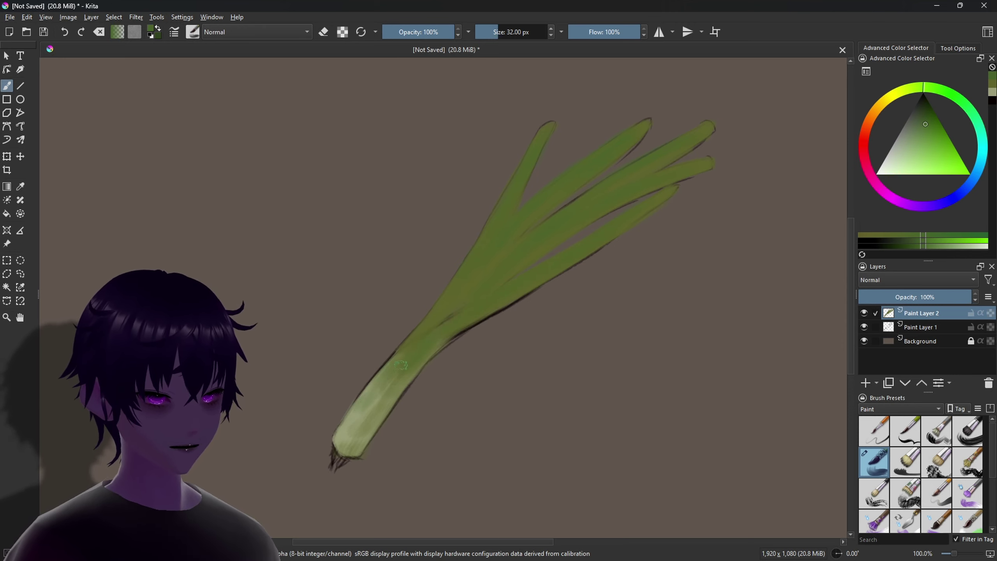
- Choose a darker pure green, size the brush around 22-26 px, and paint streaks along the lower leaves
{"action": "left_click", "coordinate": [913, 99]}
{"action": "mouse_move", "coordinate": [913, 94]}
{"action": "left_mouse_down"}
{"action": "mouse_move", "coordinate": [946, 91]}
{"action": "mouse_move", "coordinate": [928, 111]}
{"action": "left_mouse_up"}
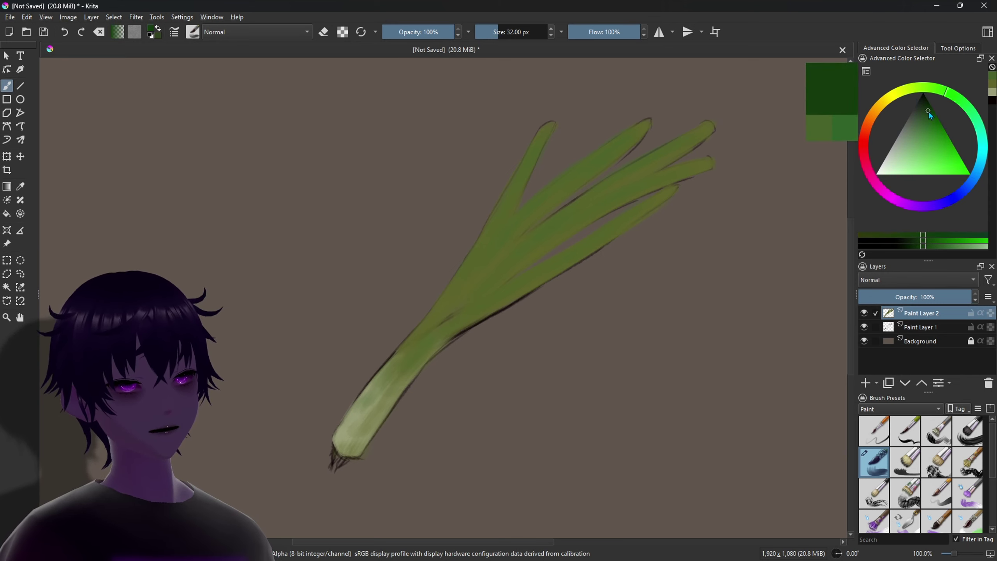
{"action": "left_click_drag", "start_coordinate": [927, 239], "coordinate": [950, 237]}
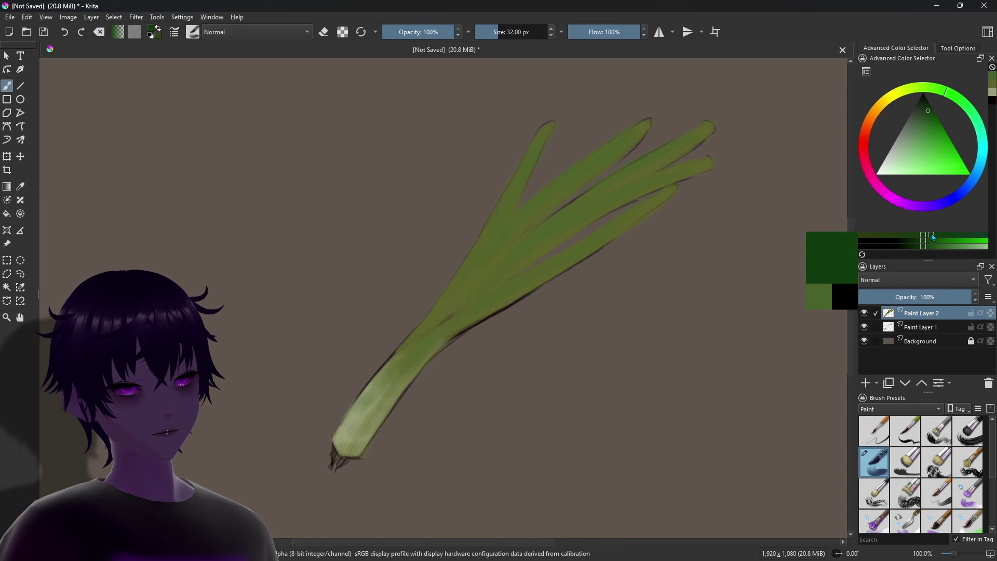
{"action": "key", "text": "bracketleft"}
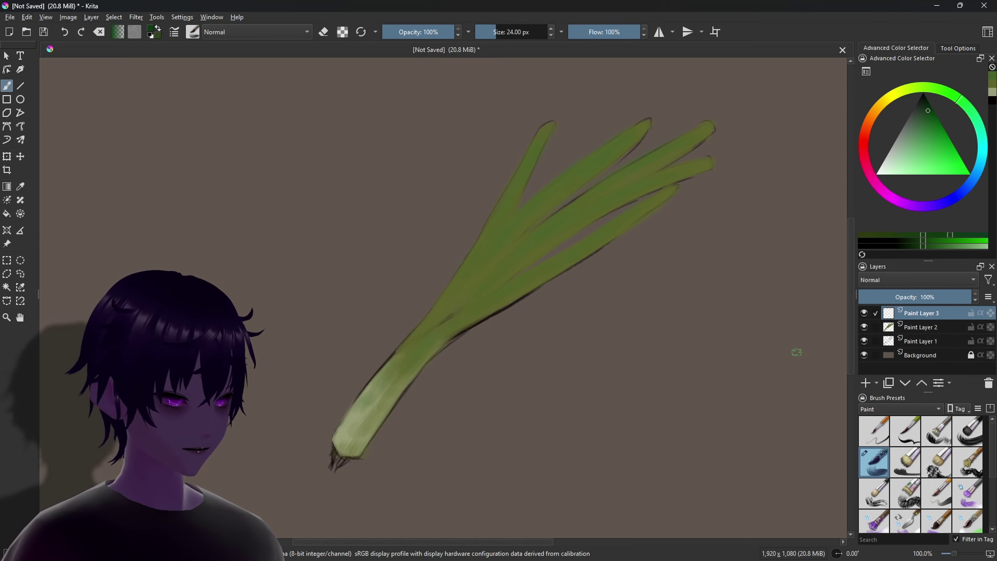
{"action": "key", "text": "bracketleft"}
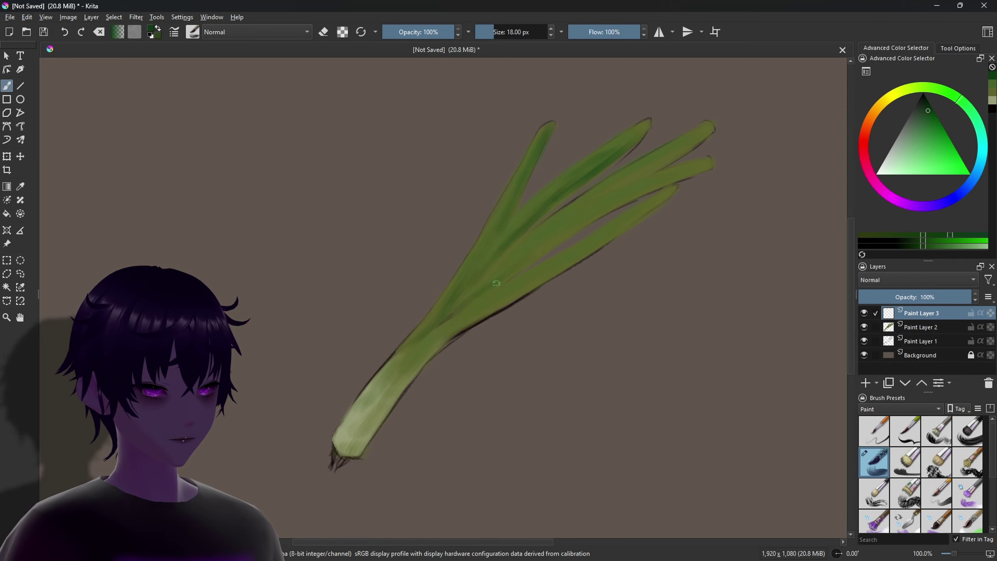
{"action": "key", "text": "bracketright"}
{"action": "key", "text": "bracketright"}
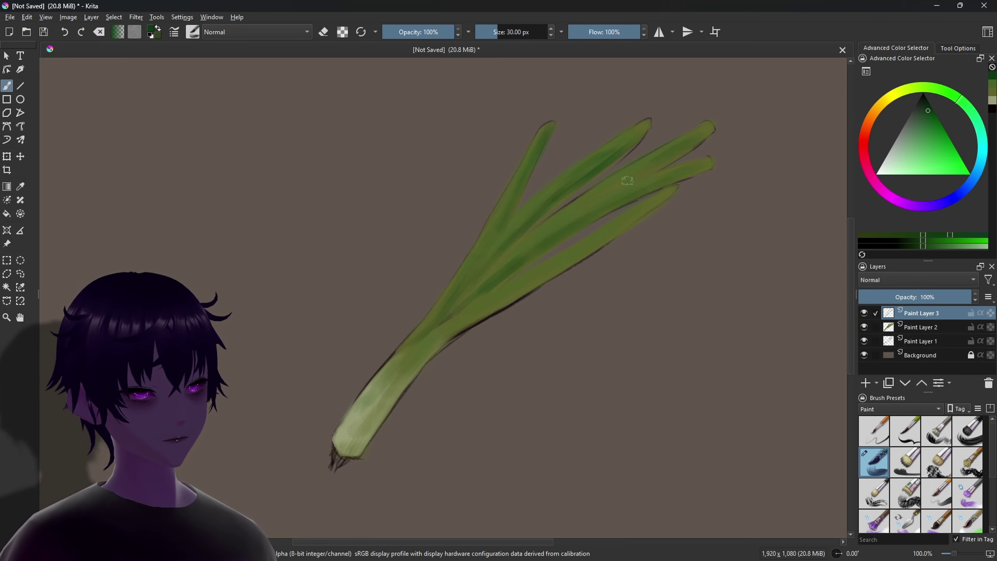
{"action": "mouse_move", "coordinate": [604, 195]}
{"action": "left_mouse_down"}
{"action": "mouse_move", "coordinate": [528, 238]}
{"action": "mouse_move", "coordinate": [605, 237]}
{"action": "mouse_move", "coordinate": [467, 320]}
{"action": "left_mouse_up"}
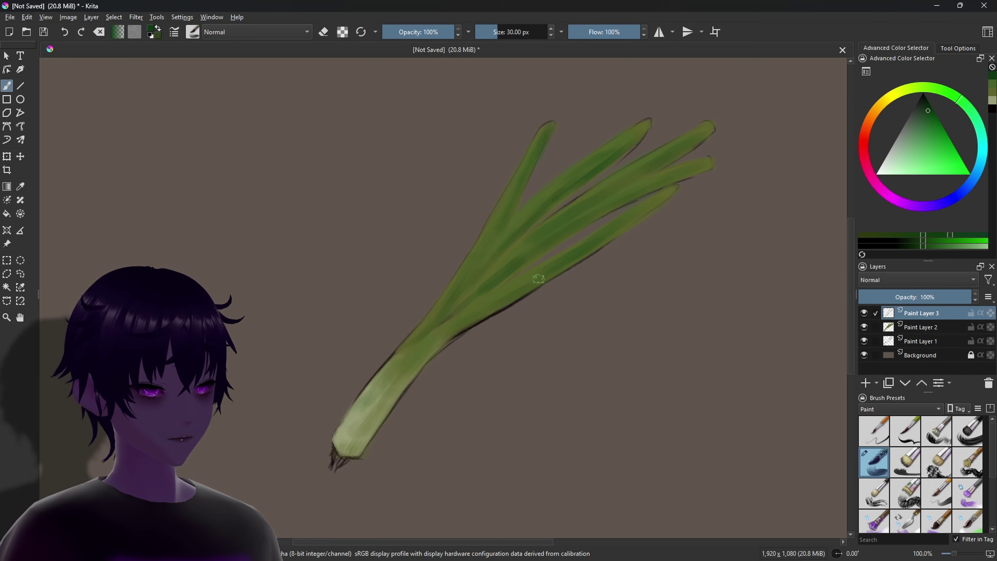
{"action": "key", "text": "bracketleft"}
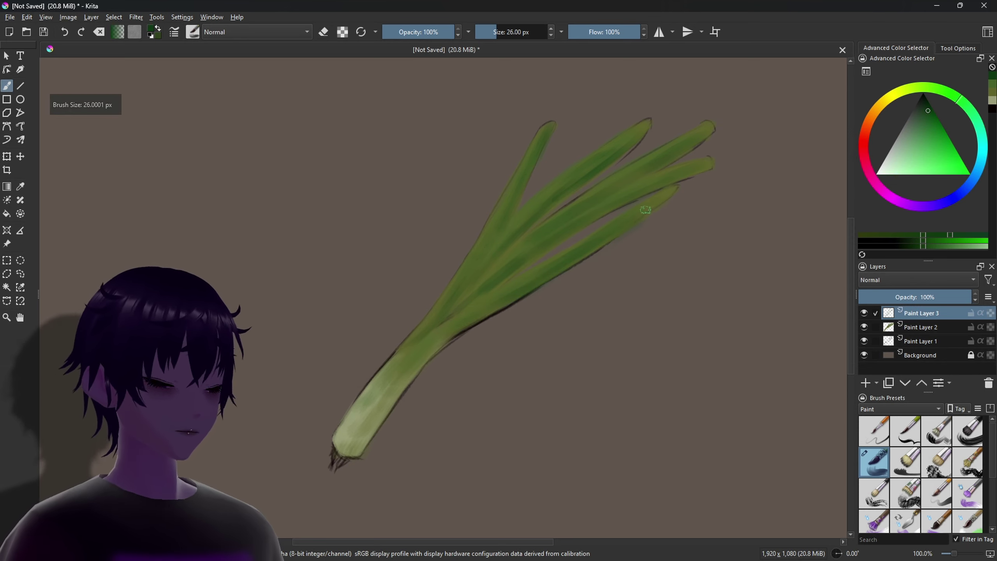
{"action": "key", "text": "bracketleft"}
{"action": "key", "text": "bracketleft"}
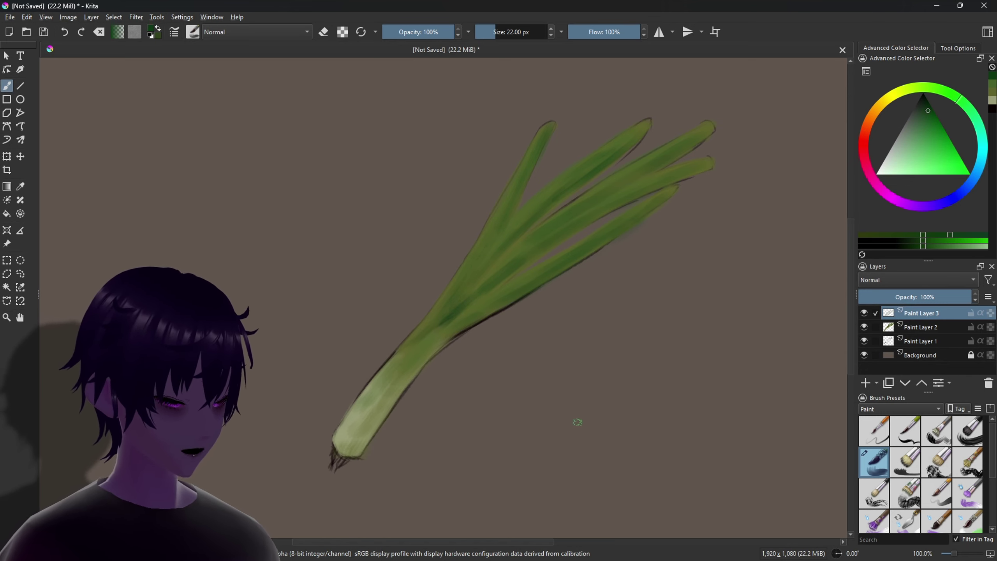
- Undo the dark streak layer and pick a yellow-green with a 9 px brush
{"action": "key", "text": "ctrl+z"}
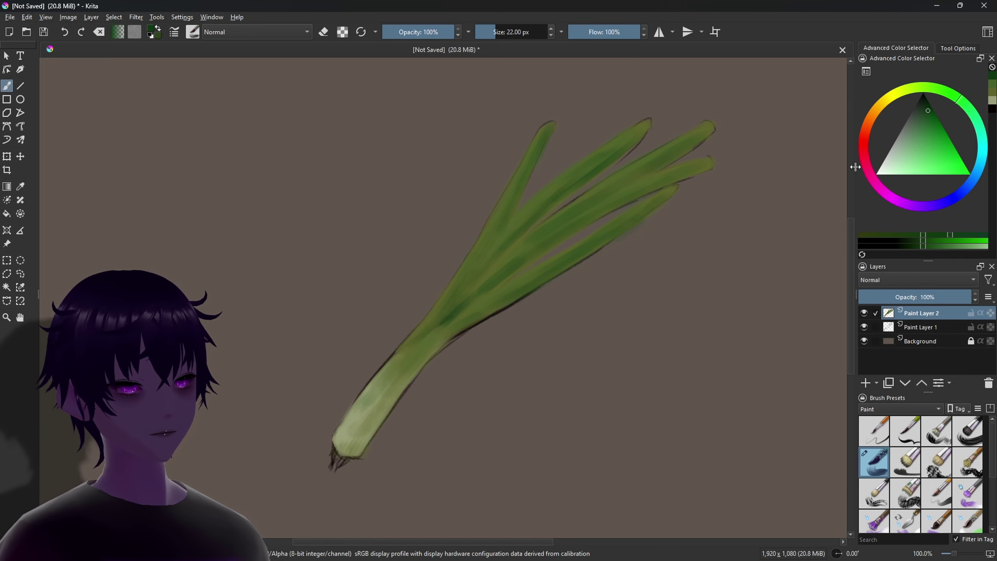
{"action": "left_click", "coordinate": [921, 87]}
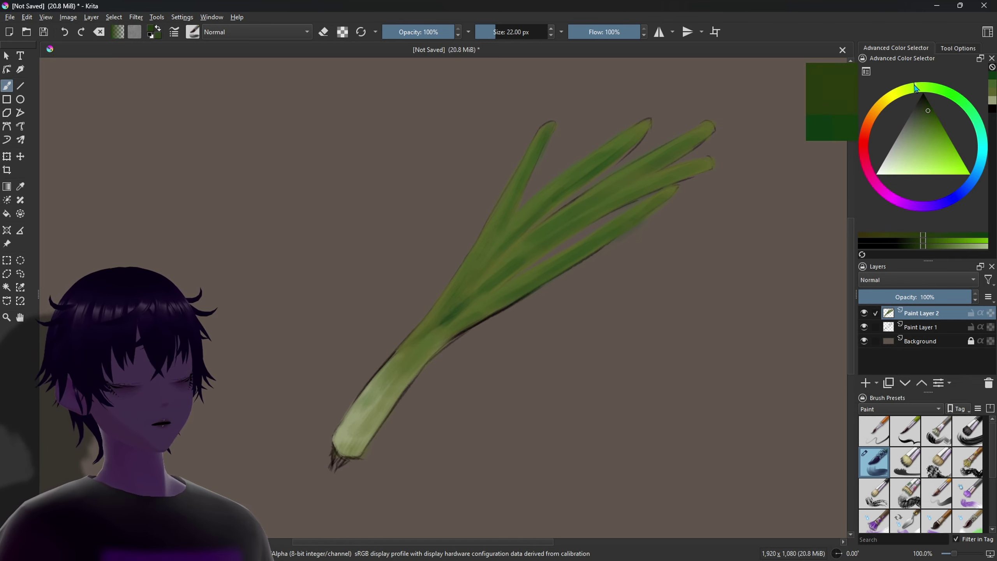
{"action": "key", "text": "bracketleft"}
{"action": "key", "text": "bracketleft"}
{"action": "key", "text": "bracketleft"}
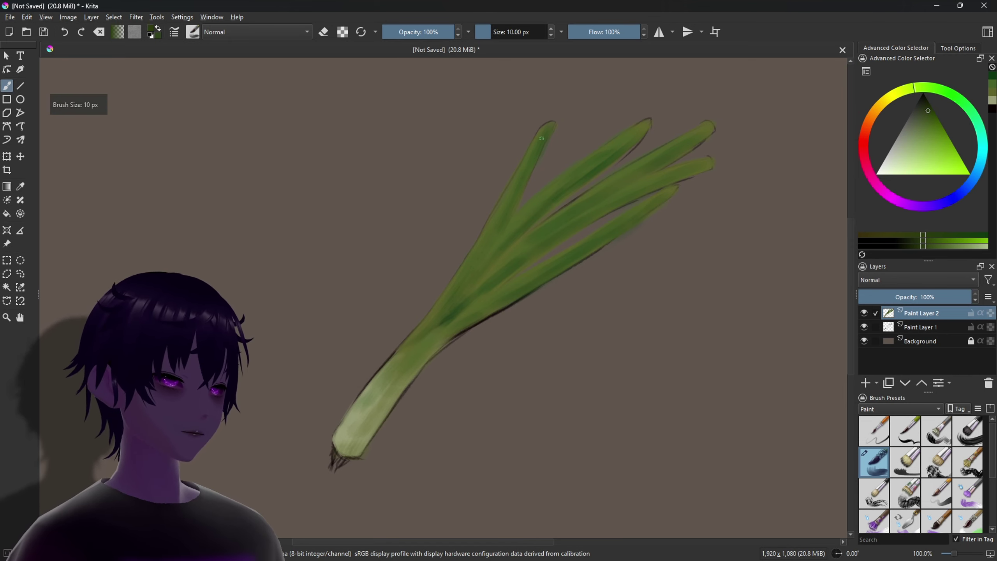
{"action": "key", "text": "bracketleft"}
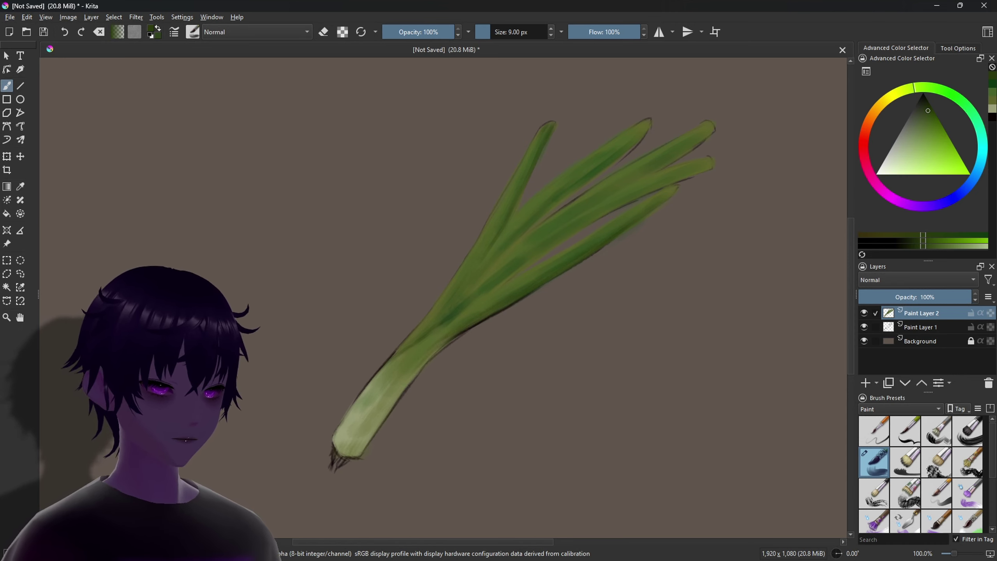
- Paint fine leaf details, varying the brush between 4 and 9 px
{"action": "key", "text": "bracketleft"}
{"action": "key", "text": "bracketleft"}
{"action": "key", "text": "bracketleft"}
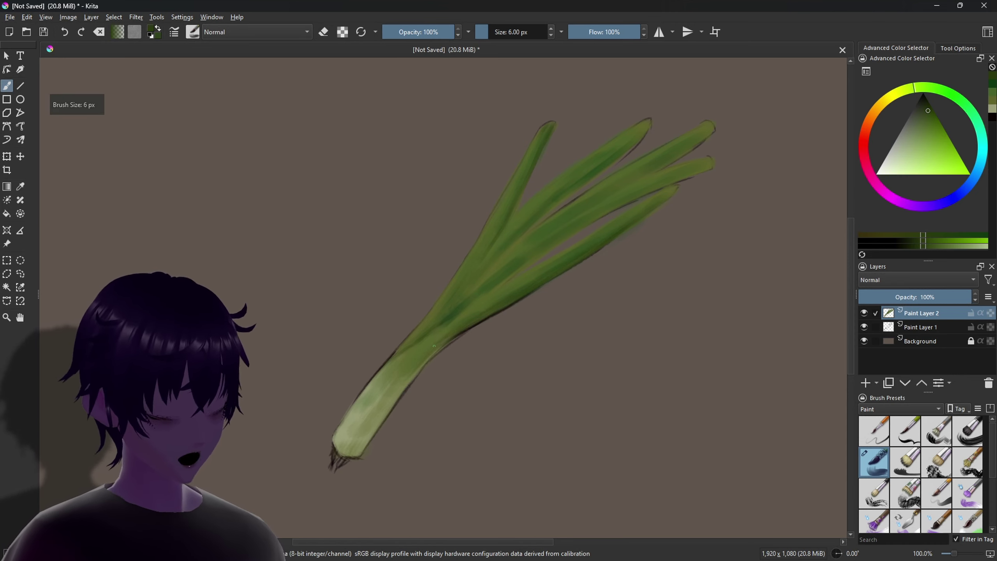
{"action": "key", "text": "bracketleft"}
{"action": "key", "text": "bracketleft"}
{"action": "key", "text": "bracketleft"}
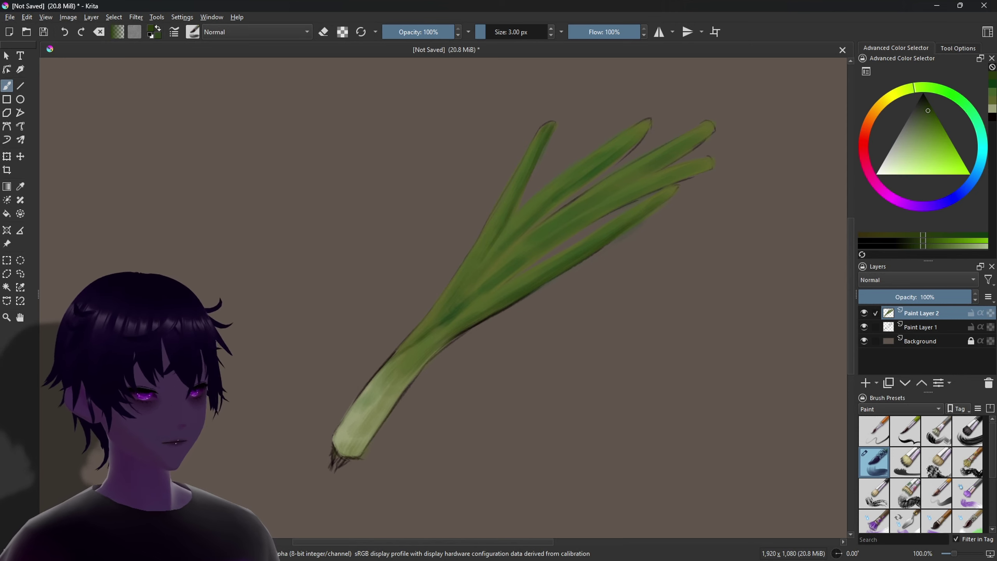
{"action": "key", "text": "bracketright"}
{"action": "key", "text": "bracketright"}
{"action": "key", "text": "bracketright"}
{"action": "key", "text": "bracketright"}
{"action": "key", "text": "bracketright"}
{"action": "key", "text": "bracketright"}
{"action": "key", "text": "bracketright"}
{"action": "key", "text": "bracketright"}
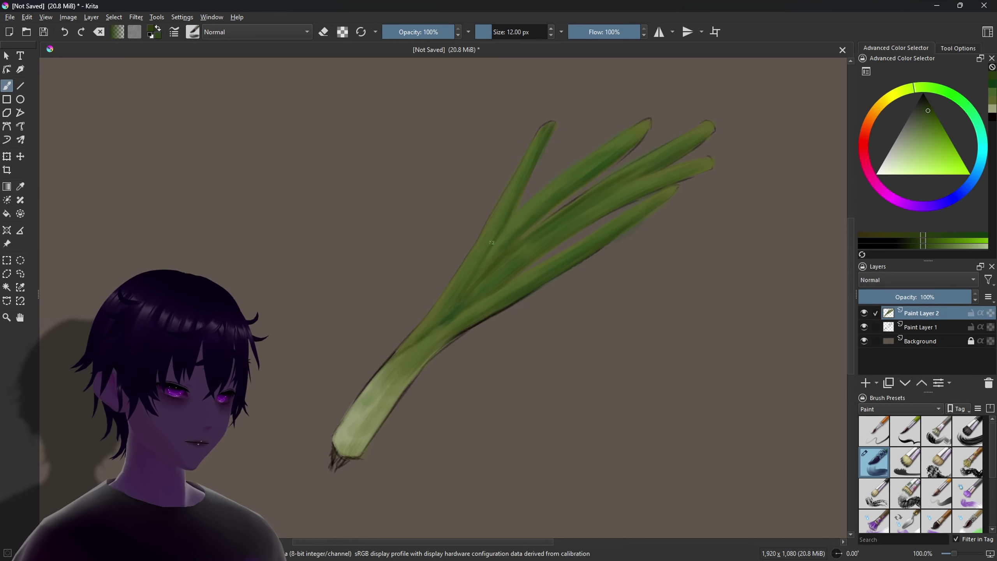
{"action": "key", "text": "bracketleft"}
{"action": "key", "text": "bracketleft"}
{"action": "key", "text": "bracketleft"}
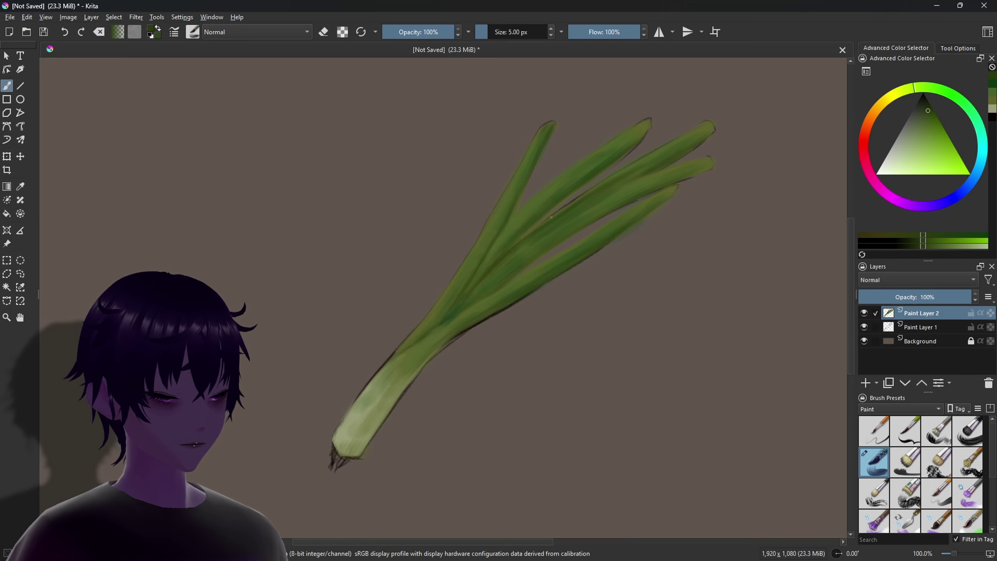
{"action": "key", "text": "bracketright"}
{"action": "key", "text": "bracketright"}
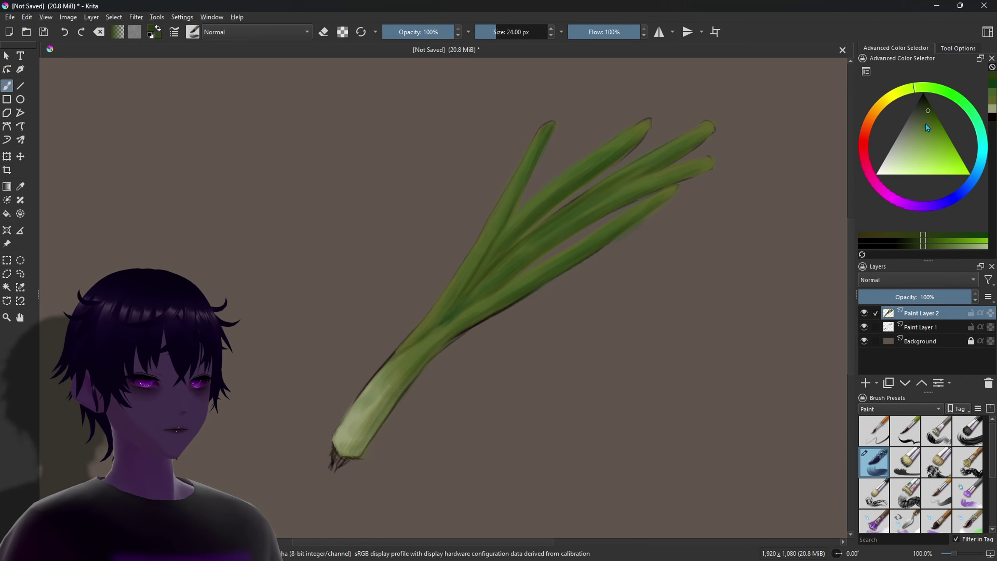
- On a new layer, blend a faint pale yellow-olive highlight across the leaves with a 13 px brush
{"action": "left_click_drag", "start_coordinate": [914, 88], "coordinate": [899, 90]}
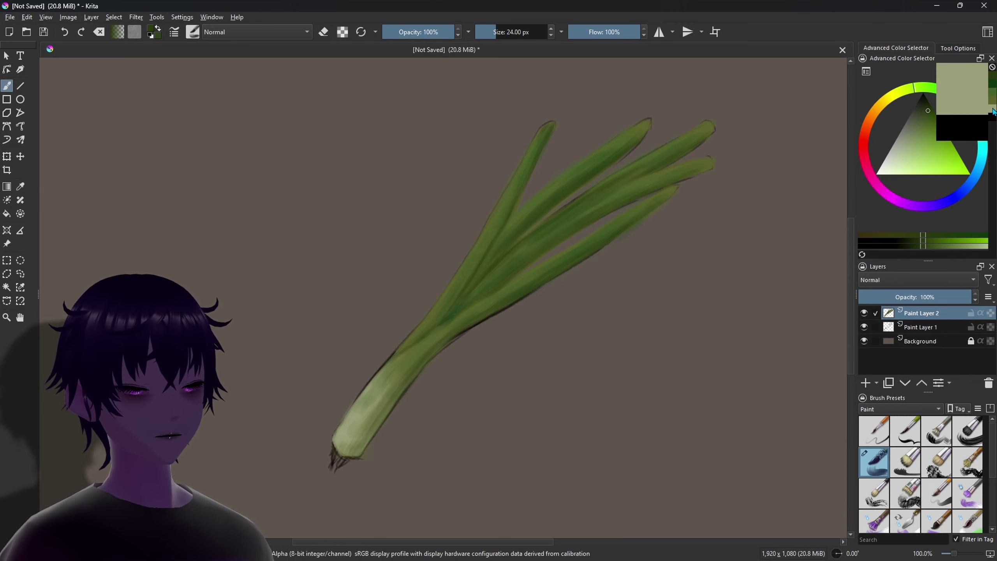
{"action": "left_click", "coordinate": [907, 143]}
{"action": "key", "text": "bracketleft"}
{"action": "key", "text": "bracketleft"}
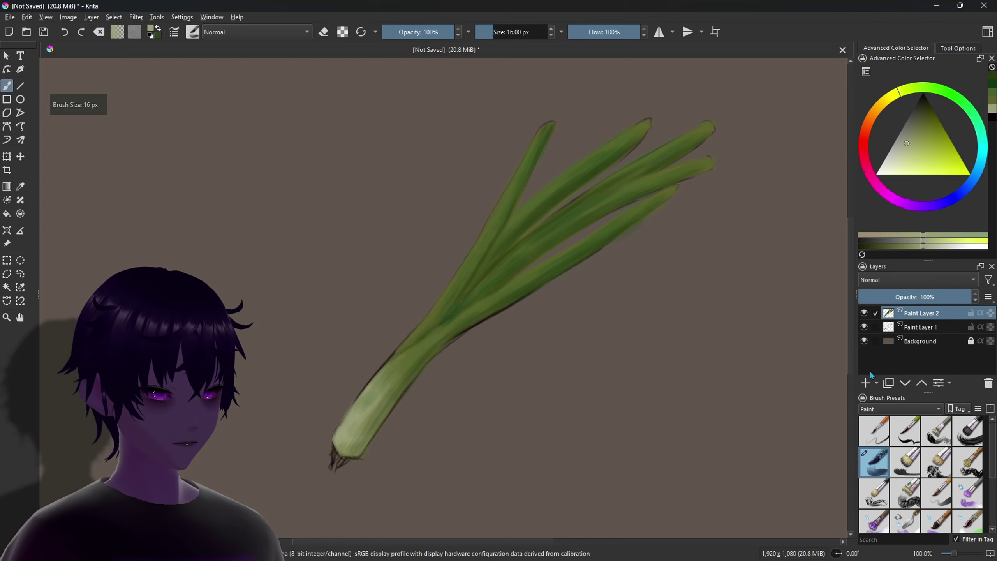
{"action": "left_click", "coordinate": [866, 382]}
{"action": "key", "text": "bracketleft"}
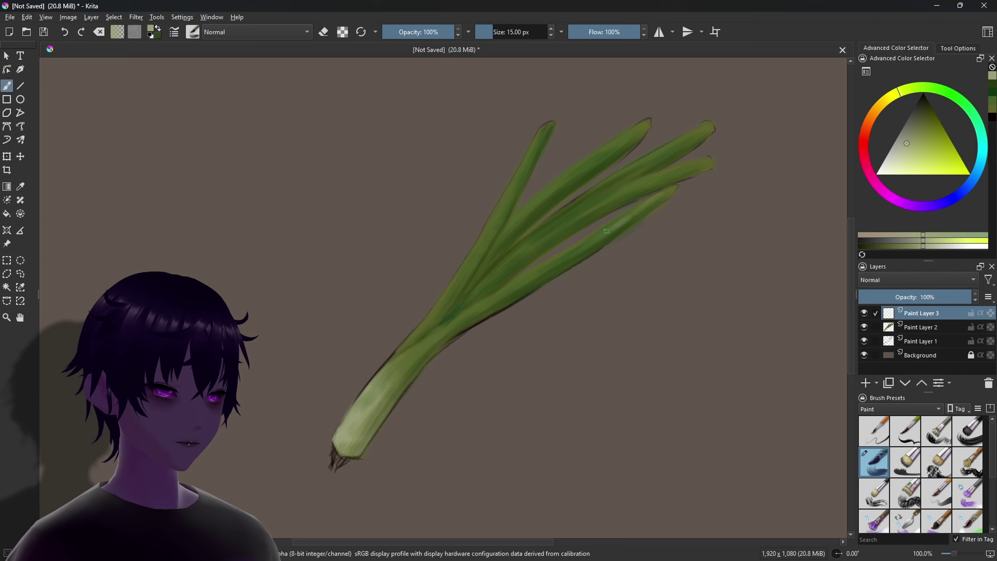
{"action": "key", "text": "bracketleft"}
{"action": "key", "text": "bracketleft"}
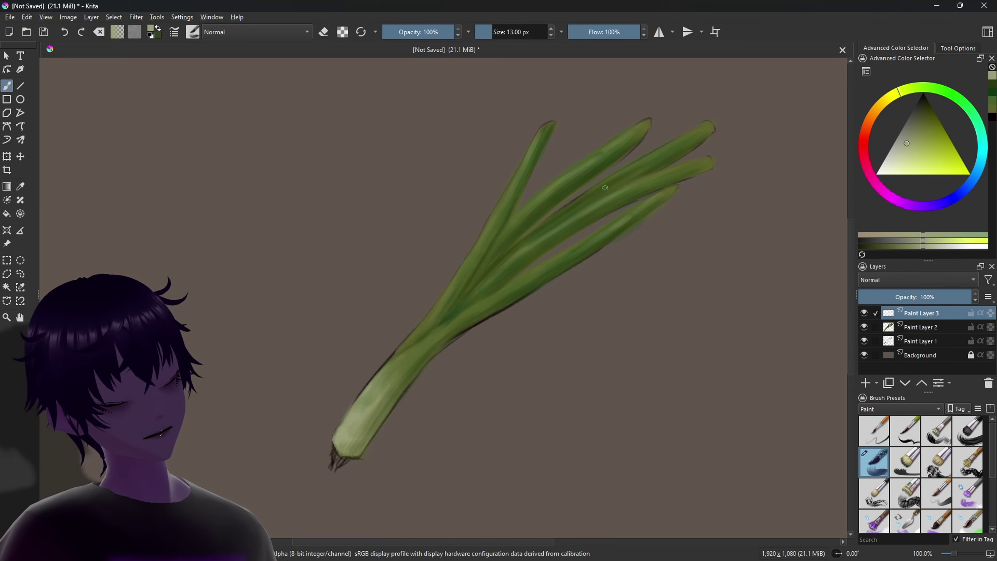
{"action": "left_click_drag", "start_coordinate": [605, 185], "coordinate": [627, 199]}
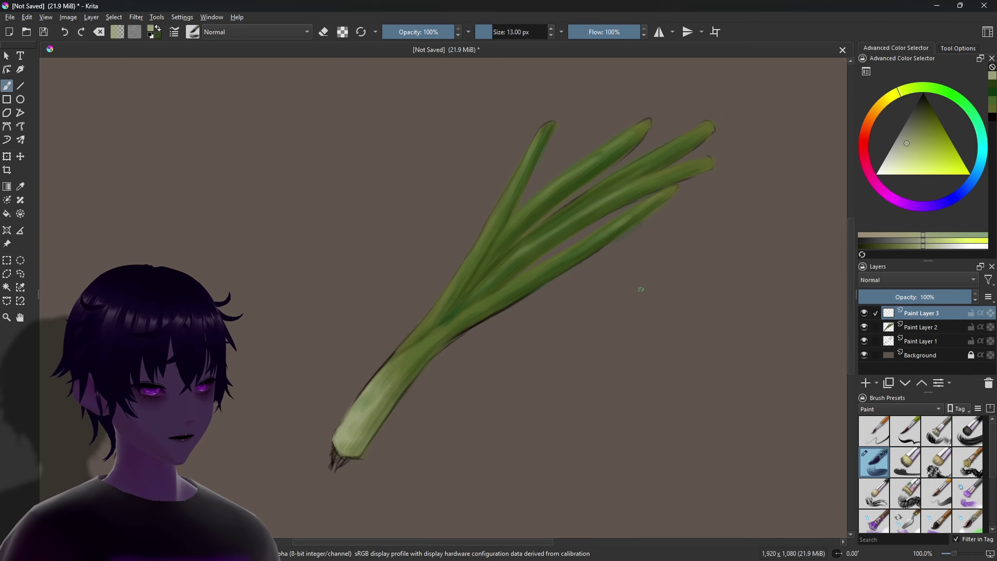
- Paint a dark green accent stroke along the leaves with a 20 px brush
{"action": "left_click", "coordinate": [992, 94]}
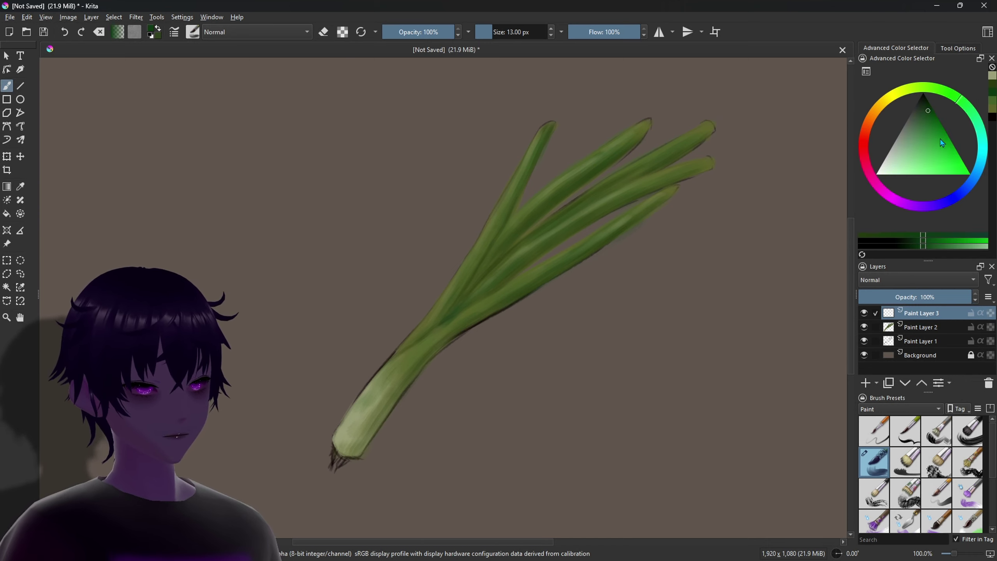
{"action": "left_click_drag", "start_coordinate": [924, 241], "coordinate": [913, 241]}
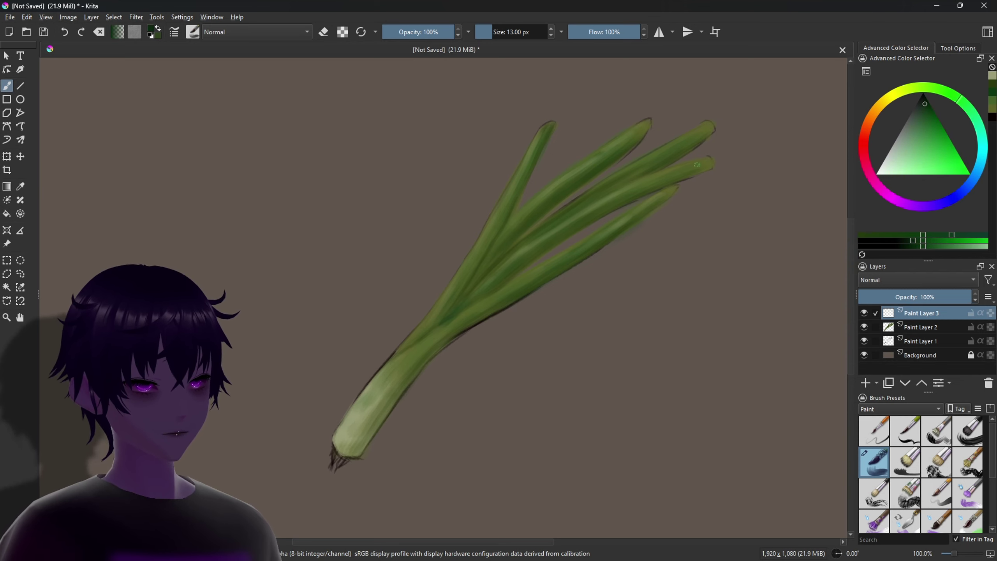
{"action": "key", "text": "bracketleft"}
{"action": "key", "text": "bracketleft"}
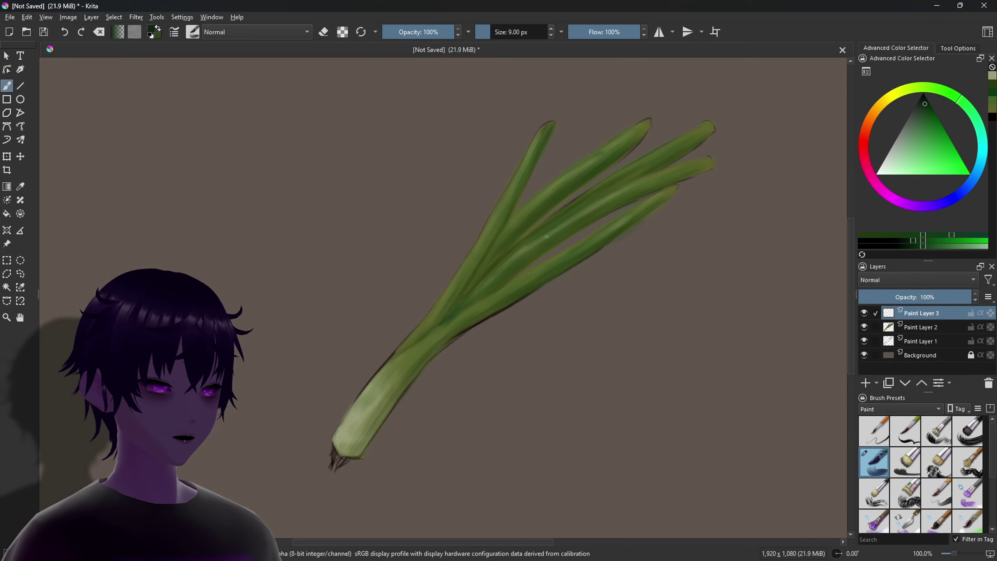
{"action": "left_click_drag", "start_coordinate": [547, 237], "coordinate": [500, 266]}
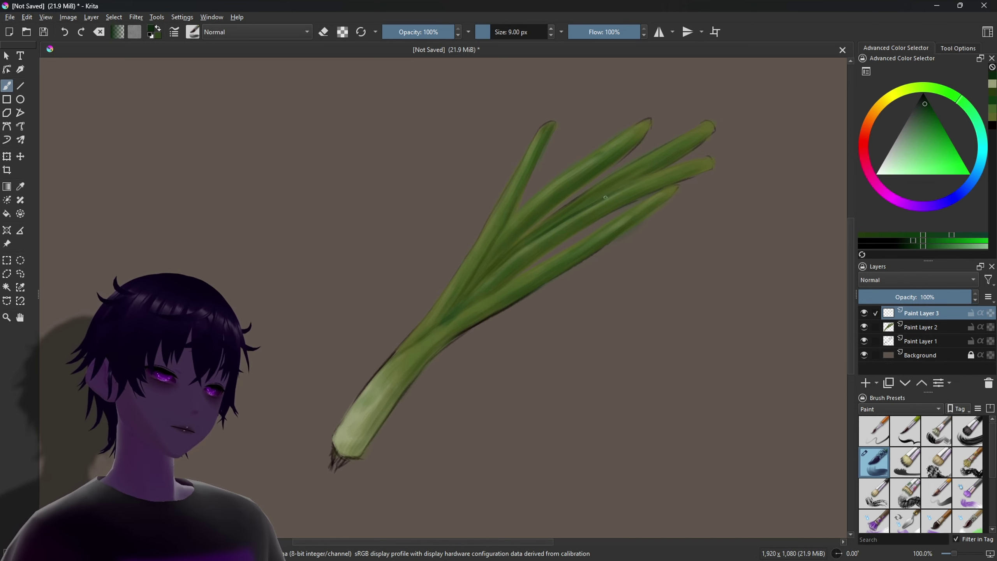
{"action": "key", "text": "bracketright"}
{"action": "key", "text": "bracketright"}
{"action": "key", "text": "bracketright"}
{"action": "left_click_drag", "start_coordinate": [505, 261], "coordinate": [563, 207]}
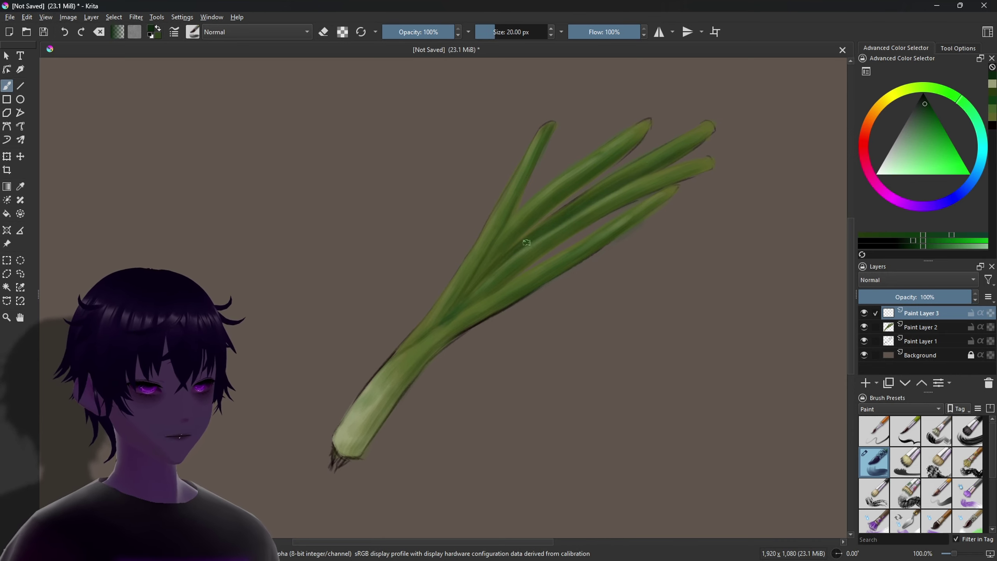
- Try yellow-green, purer green, and darker yellowish colours in the selector
{"action": "left_click_drag", "start_coordinate": [971, 107], "coordinate": [924, 87]}
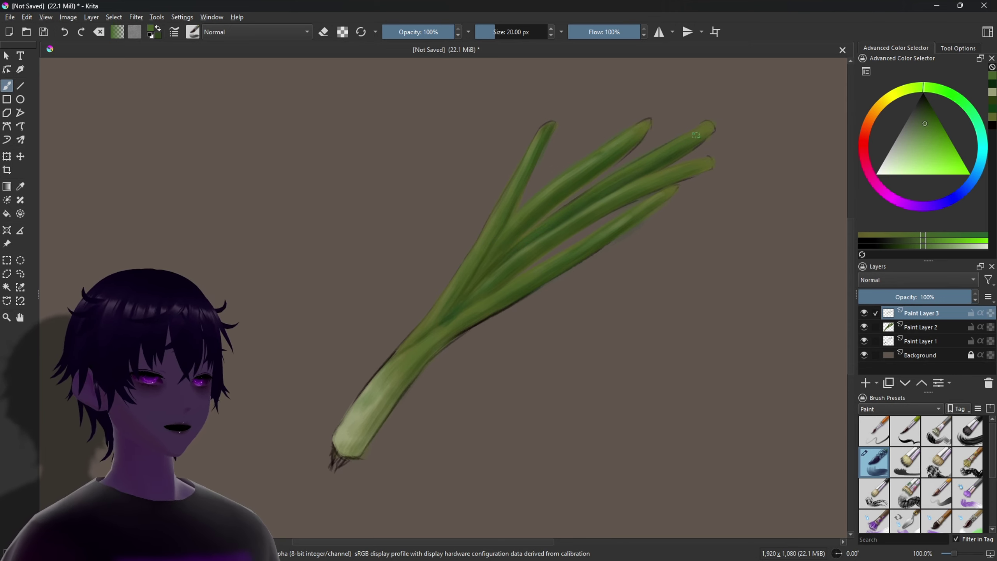
{"action": "left_click", "coordinate": [985, 104]}
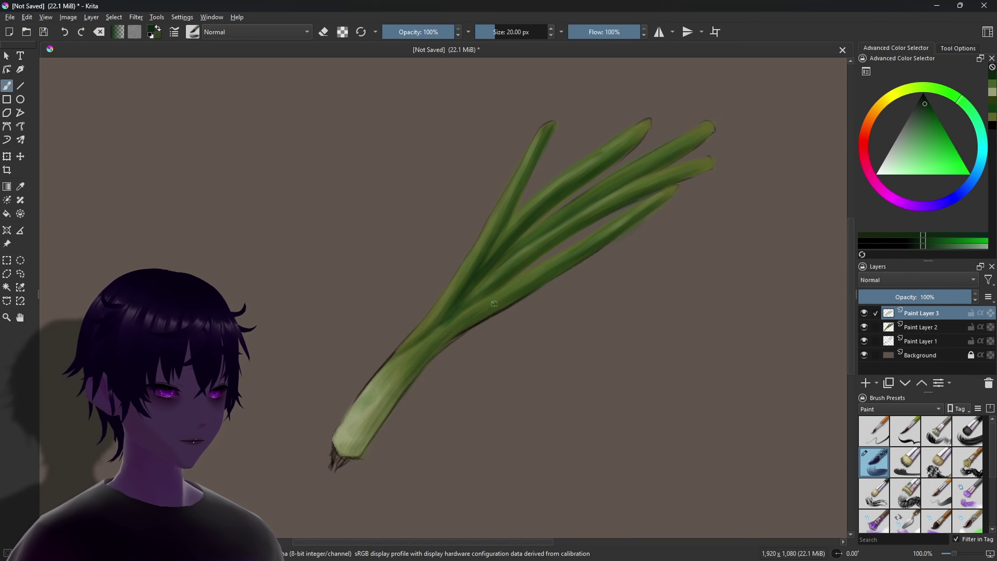
{"action": "left_click", "coordinate": [885, 101]}
- Add a yellow-green blending layer, hide Paint Layer 1's outlines, and add Paint Layer 5
{"action": "left_click", "coordinate": [925, 124]}
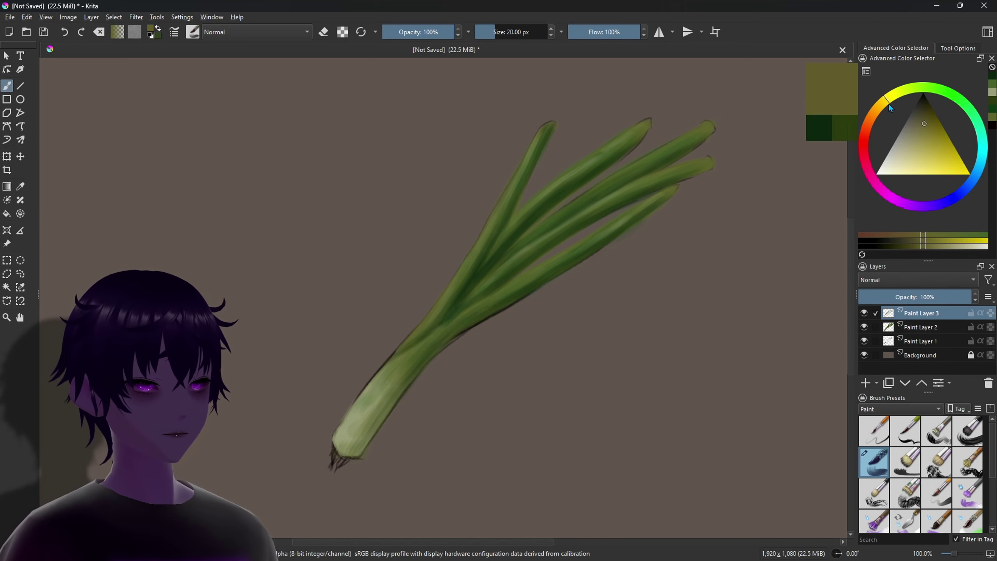
{"action": "left_click", "coordinate": [935, 133]}
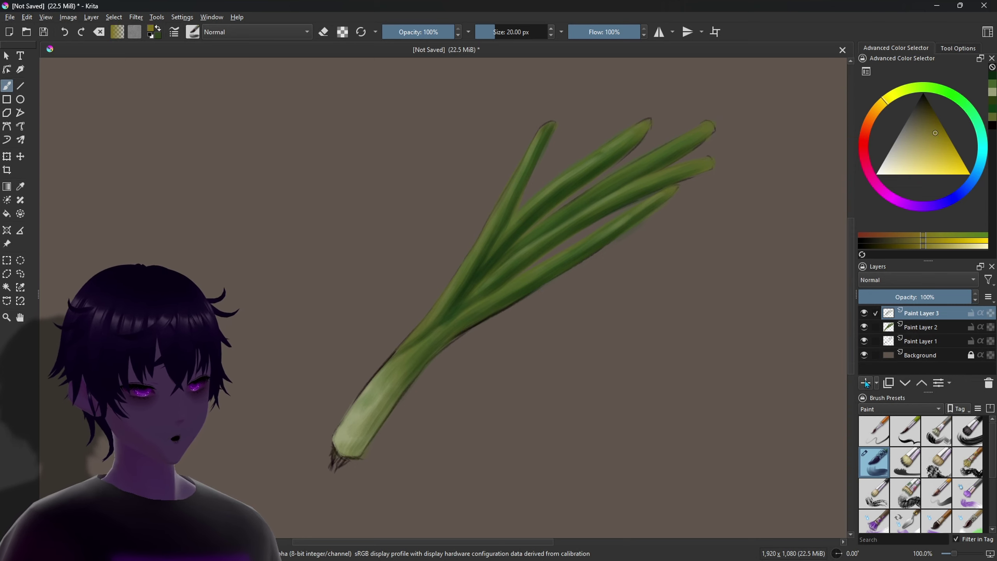
{"action": "key", "text": "Insert"}
{"action": "key", "text": "bracketleft"}
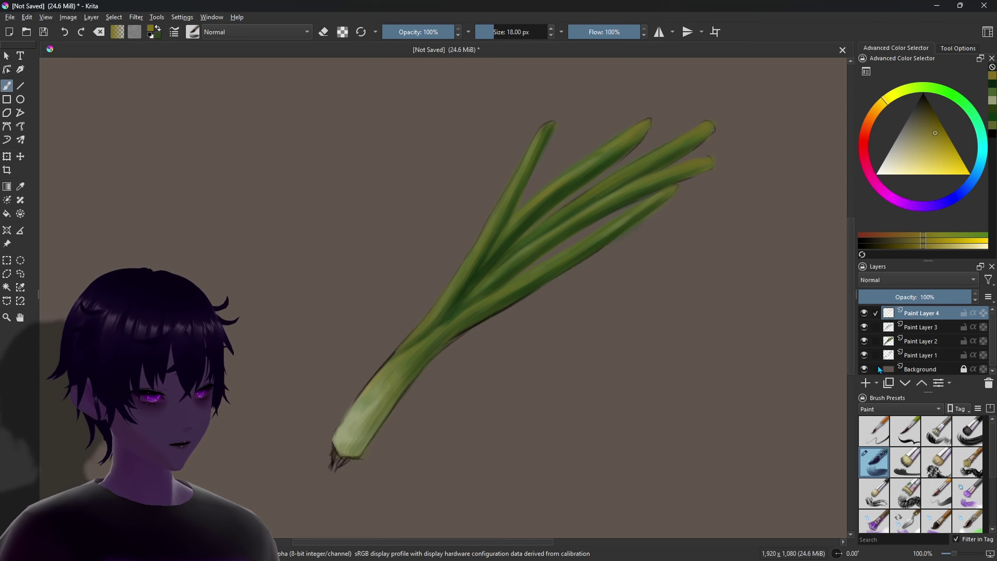
{"action": "left_click", "coordinate": [864, 355]}
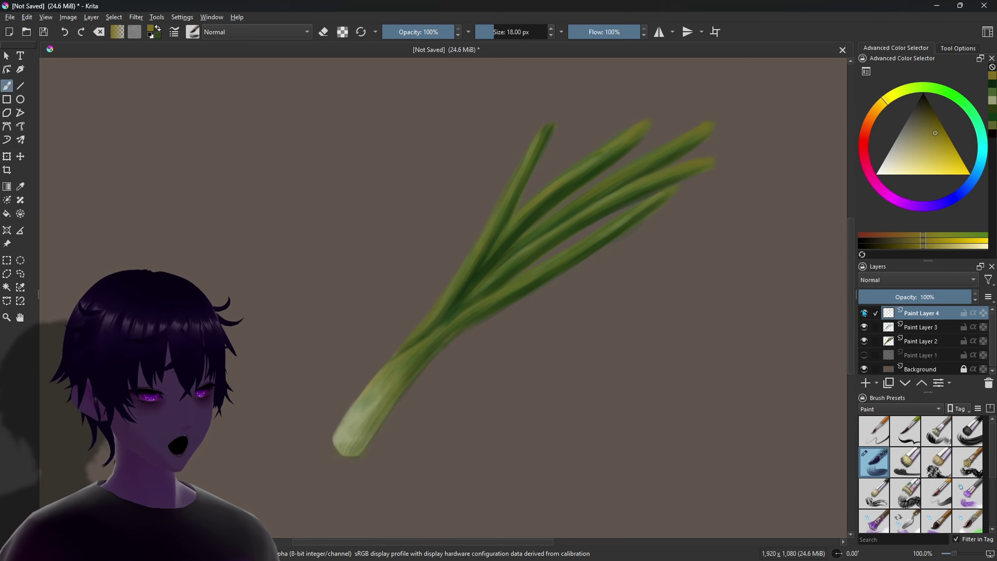
{"action": "left_click", "coordinate": [866, 385]}
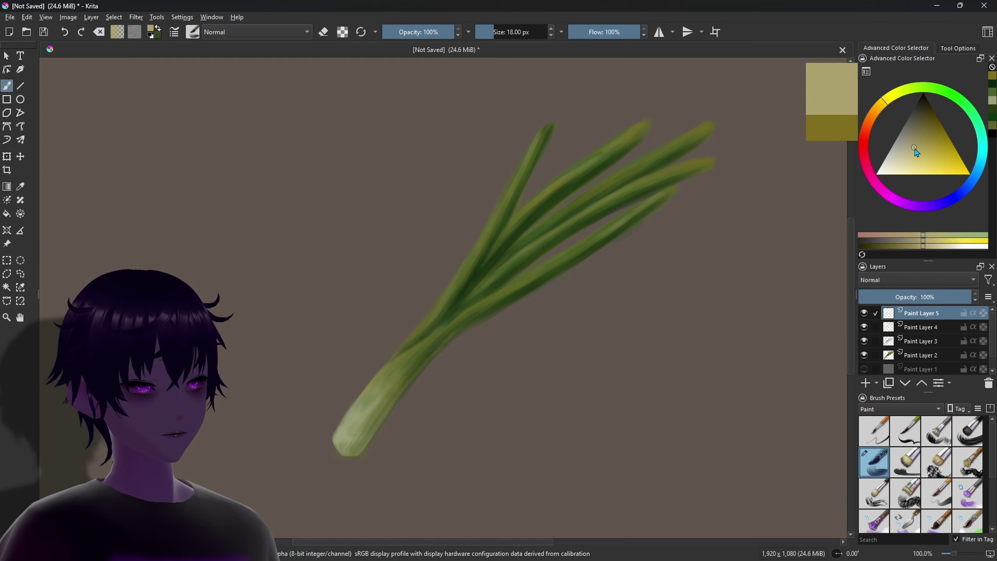
- Pick pale yellow with a 3 px brush for root hairs, then try darker yellow and orange-brown tones
{"action": "mouse_move", "coordinate": [924, 136]}
{"action": "left_mouse_down"}
{"action": "mouse_move", "coordinate": [917, 160]}
{"action": "mouse_move", "coordinate": [921, 142]}
{"action": "left_mouse_up"}
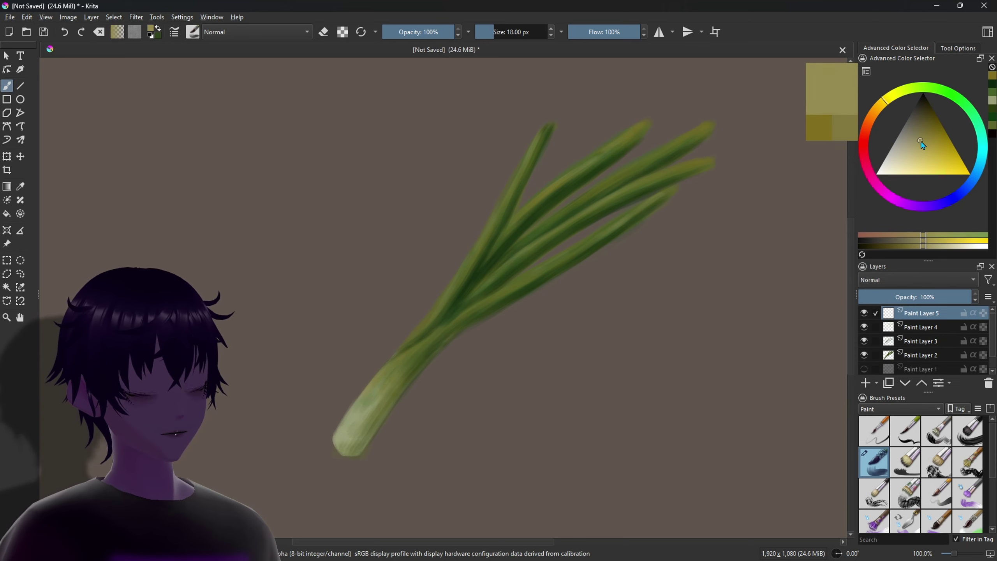
{"action": "key", "text": "bracketleft"}
{"action": "key", "text": "bracketleft"}
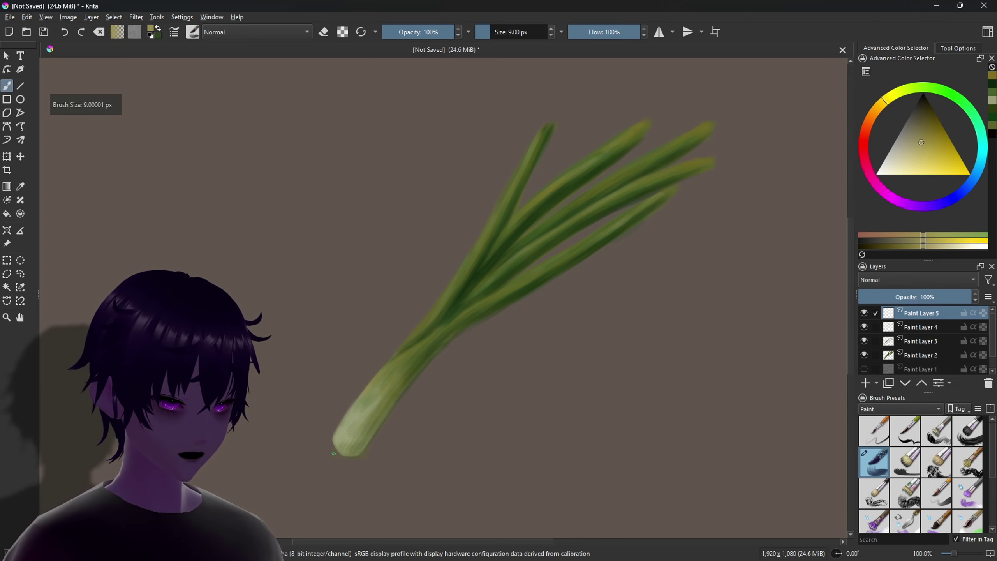
{"action": "key", "text": "bracketleft"}
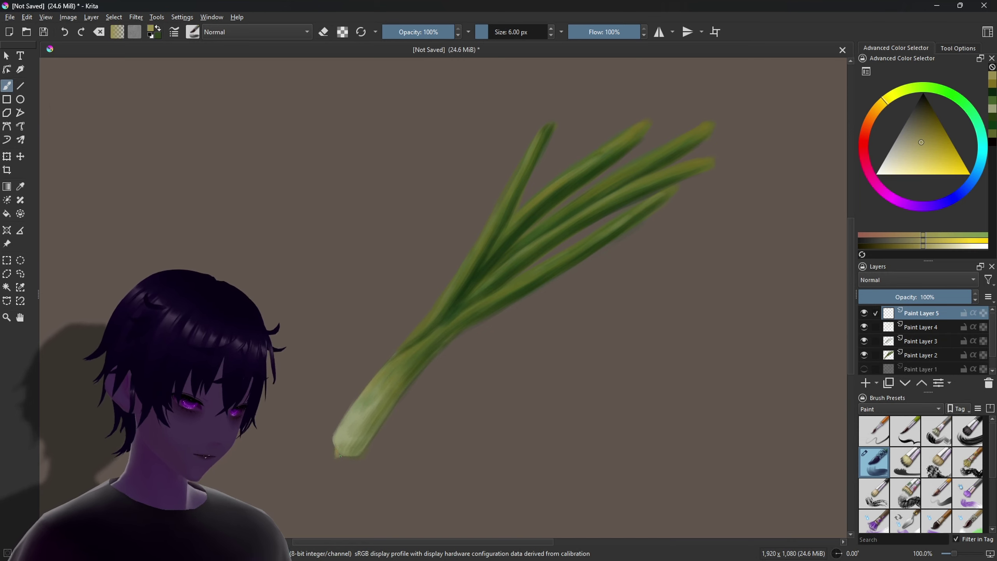
{"action": "key", "text": "bracketleft"}
{"action": "key", "text": "bracketleft"}
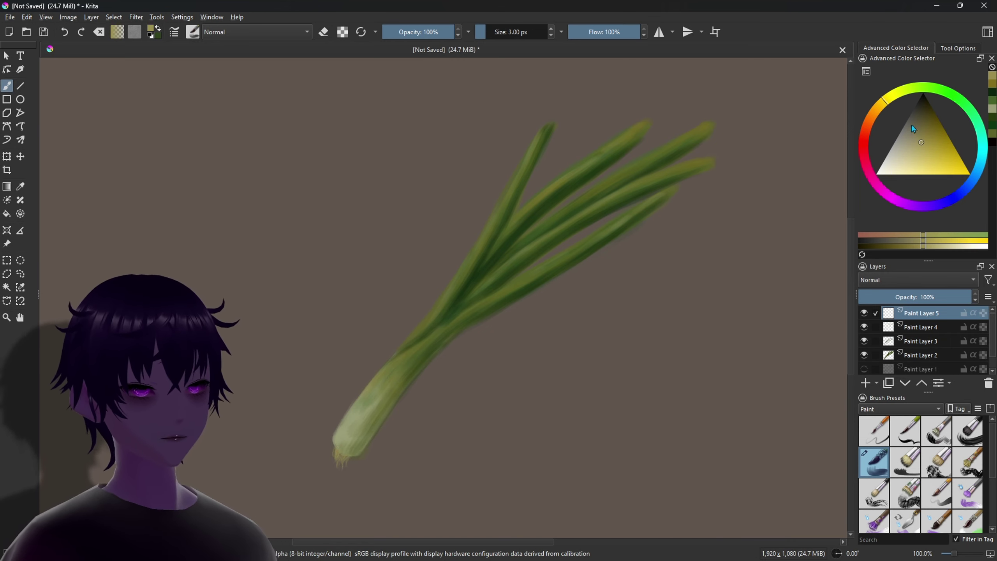
{"action": "left_click", "coordinate": [917, 245]}
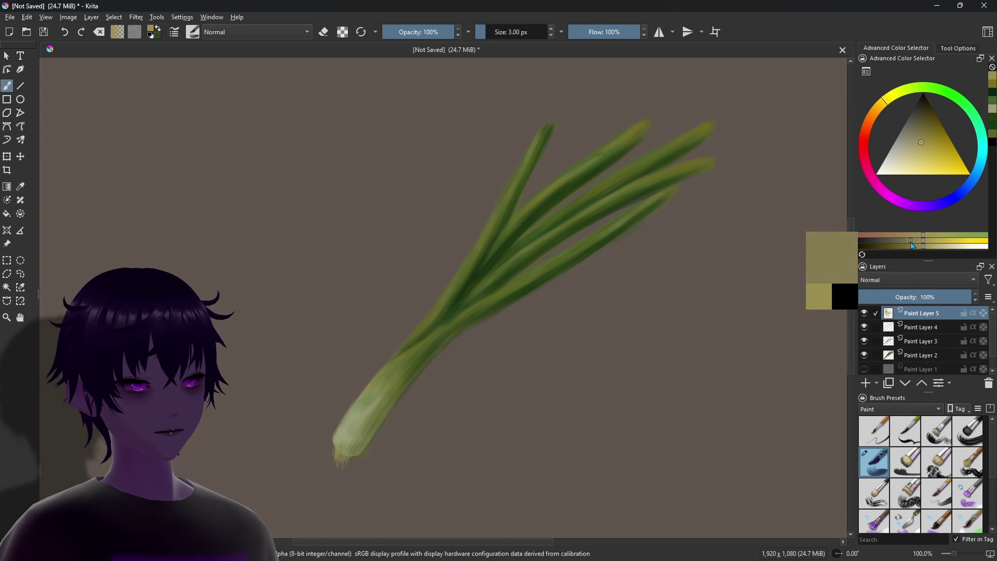
{"action": "left_click", "coordinate": [899, 246]}
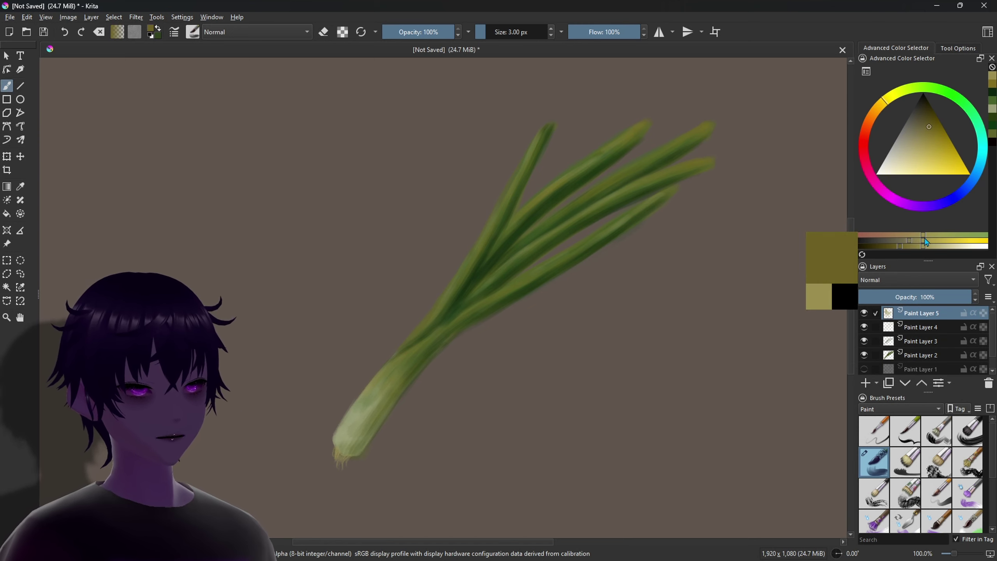
{"action": "left_click", "coordinate": [926, 125]}
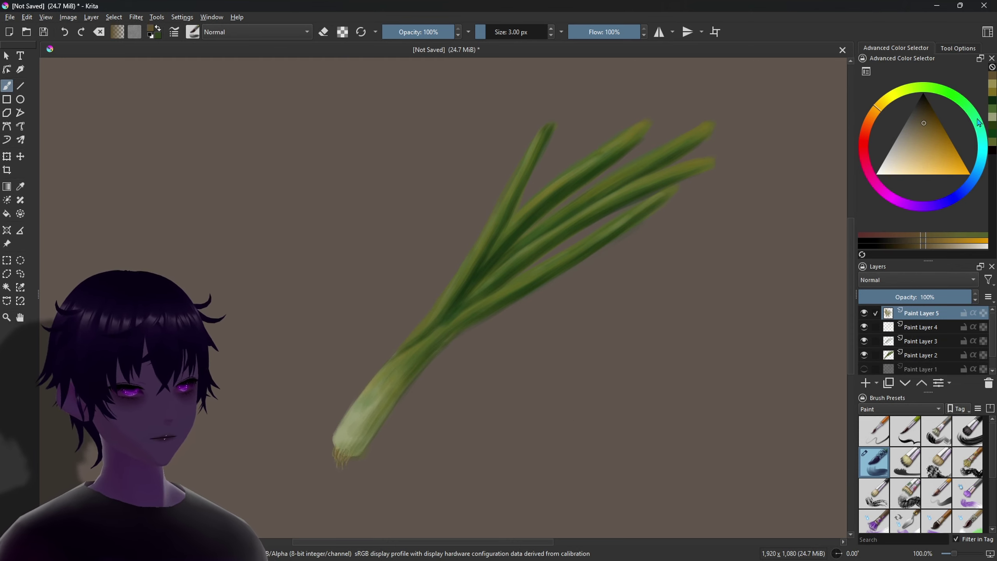
- Hand-letter 'Spring Onion' in dark green along the stalk
{"action": "left_click", "coordinate": [958, 96]}
{"action": "mouse_move", "coordinate": [367, 365]}
{"action": "left_mouse_down"}
{"action": "mouse_move", "coordinate": [356, 381]}
{"action": "mouse_move", "coordinate": [392, 332]}
{"action": "left_mouse_up"}
{"action": "left_click_drag", "start_coordinate": [405, 319], "coordinate": [416, 299]}
{"action": "left_click_drag", "start_coordinate": [422, 293], "coordinate": [434, 264]}
{"action": "left_click_drag", "start_coordinate": [435, 256], "coordinate": [443, 256]}
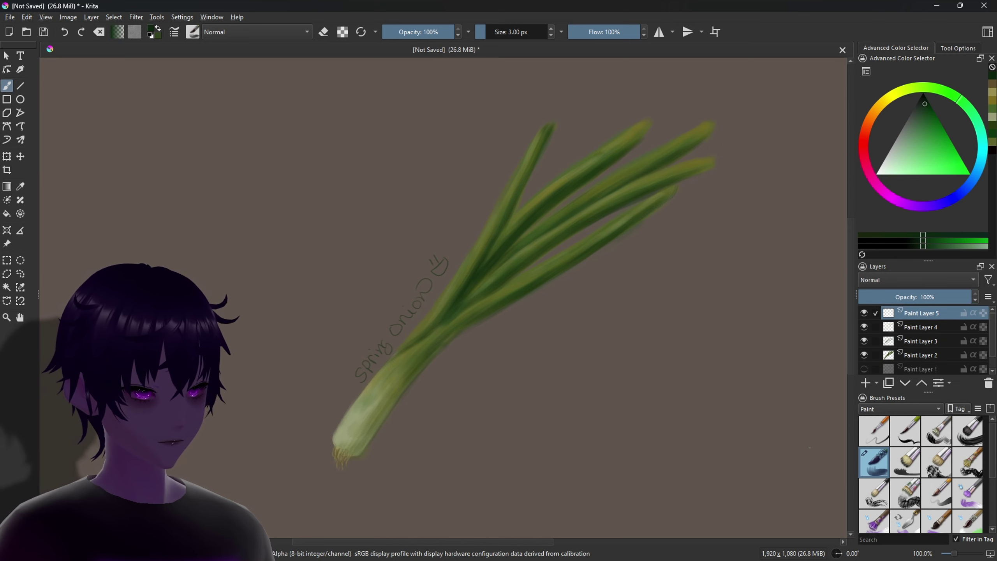
- Merge the extra layers down, undoing an accidental deletion of Paint Layer 2
{"action": "key", "text": "ctrl+z"}
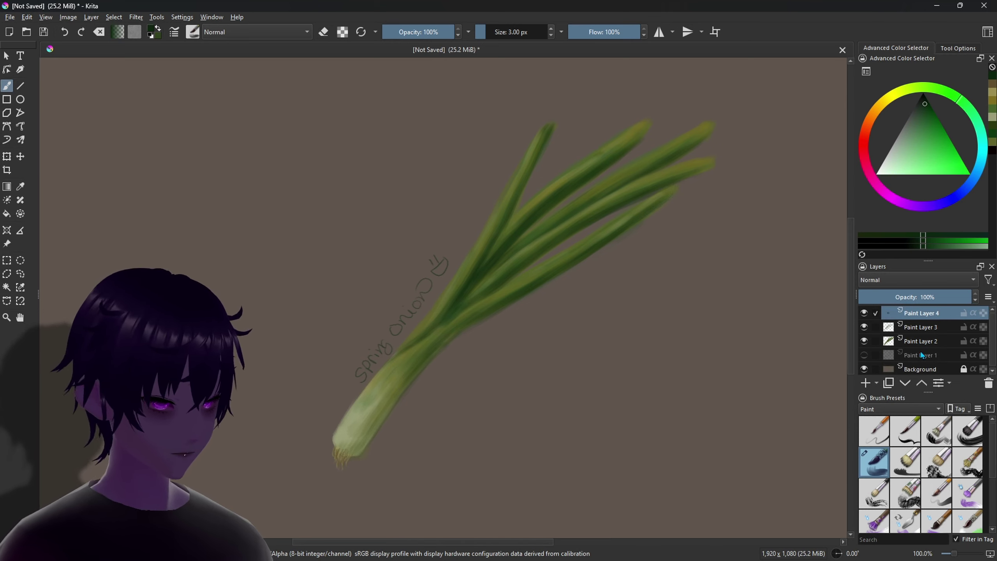
{"action": "key", "text": "ctrl+z"}
{"action": "left_click", "coordinate": [928, 328]}
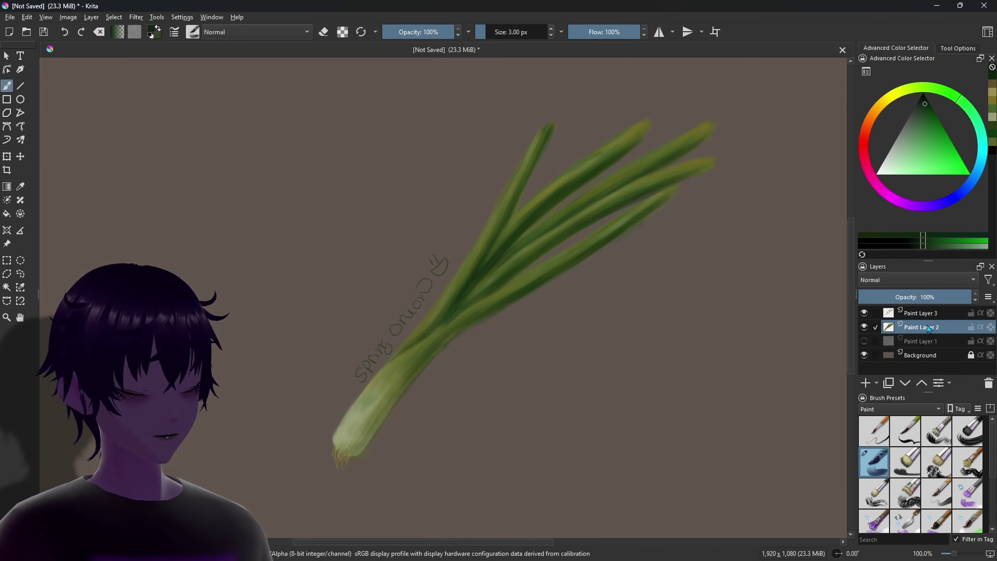
{"action": "left_click", "coordinate": [988, 383]}
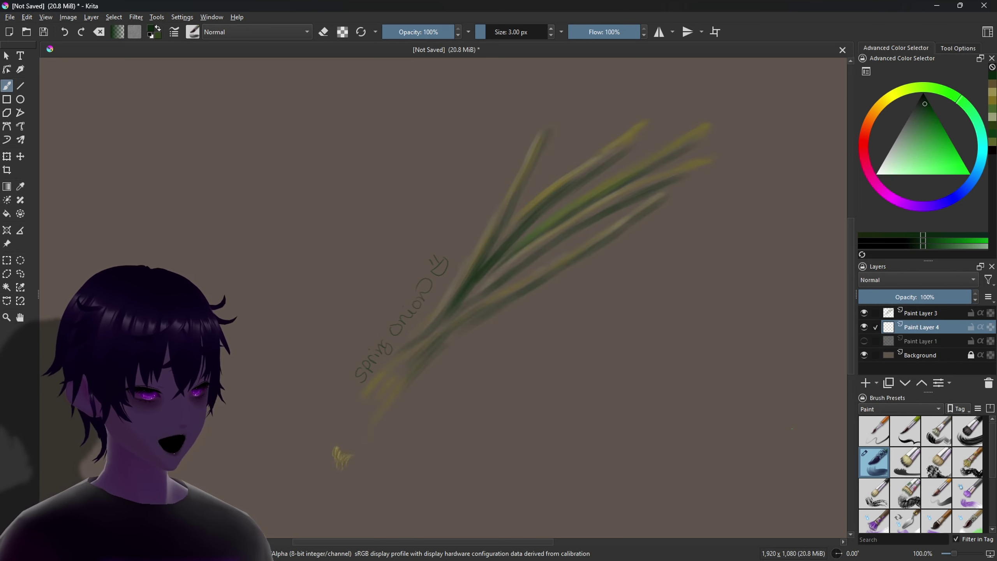
{"action": "key", "text": "ctrl+z"}
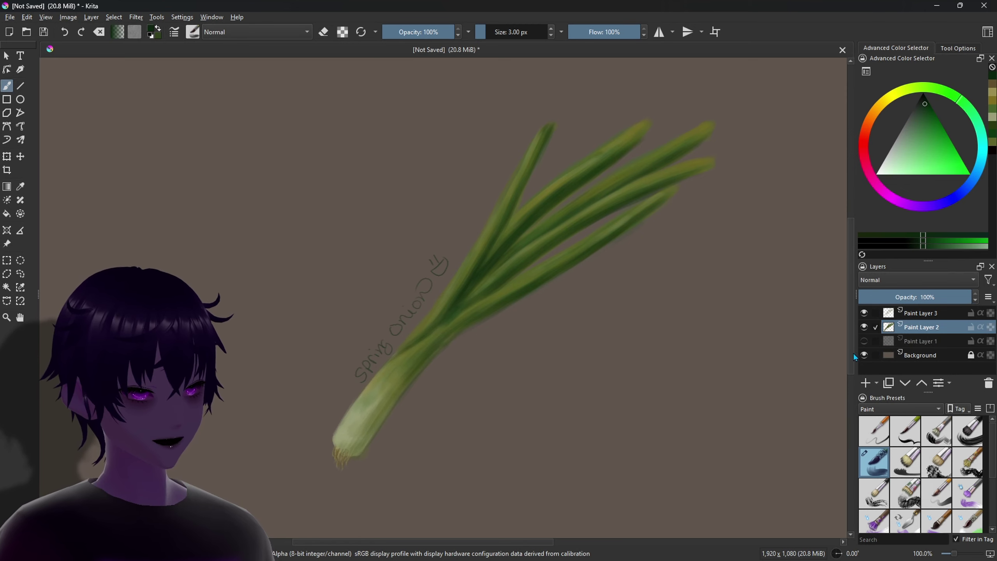
- Delete the hidden Paint Layer 1 and move Paint Layer 3 below Paint Layer 2
{"action": "left_click", "coordinate": [922, 342]}
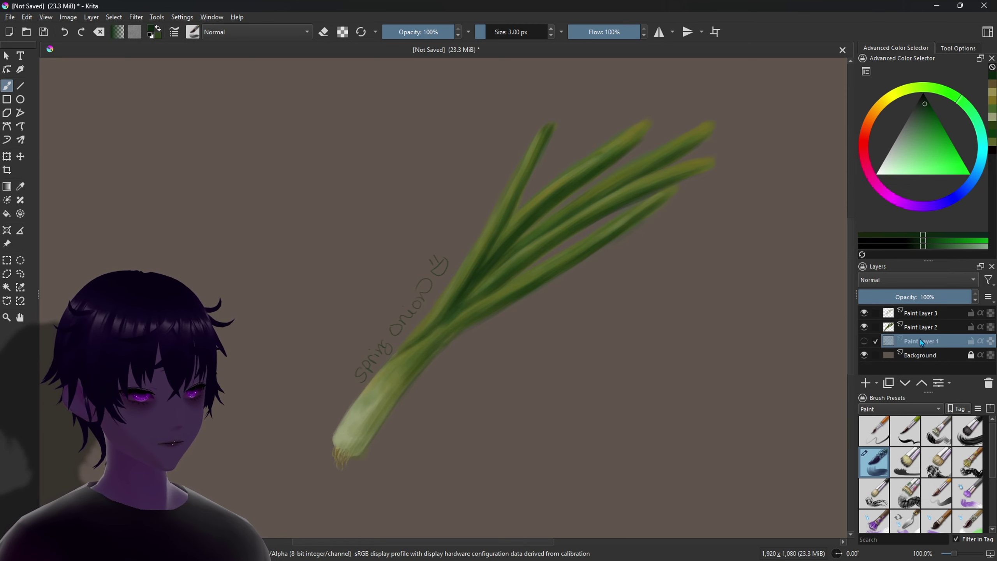
{"action": "left_click", "coordinate": [986, 383]}
{"action": "left_click", "coordinate": [907, 317]}
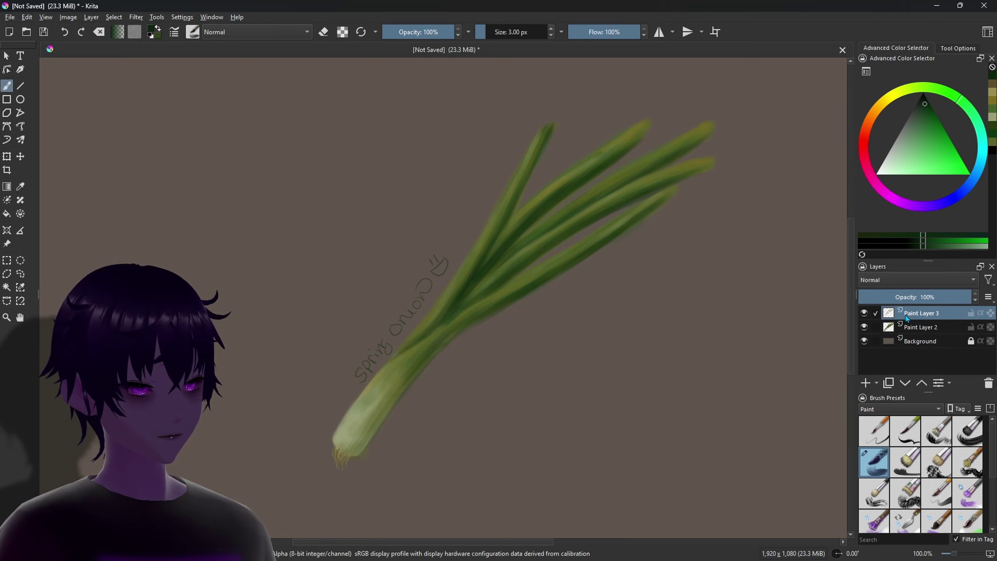
{"action": "left_click", "coordinate": [905, 383]}
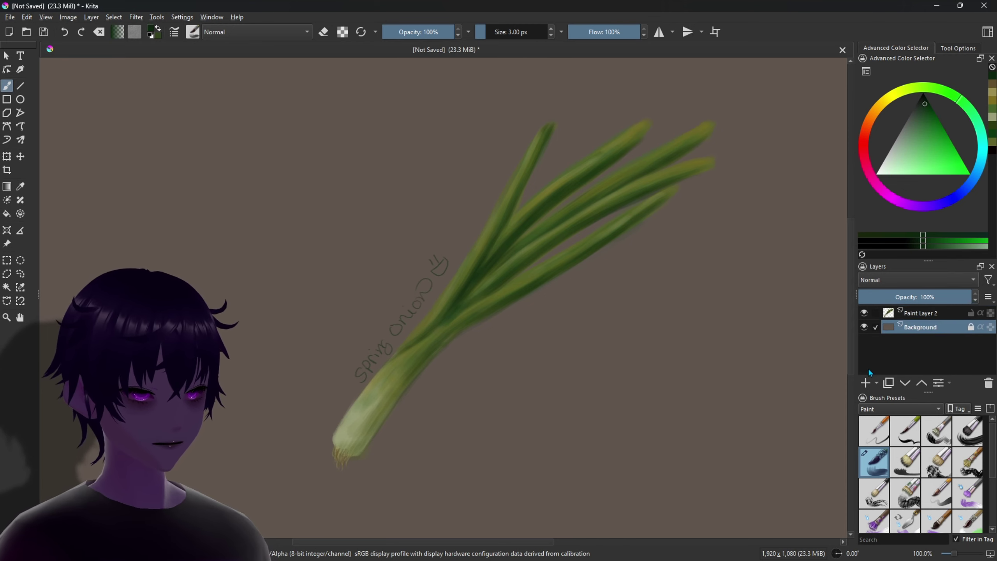
- Try several colours in the Advanced Color Selector, from olive-yellow to dark red
{"action": "left_click", "coordinate": [909, 129]}
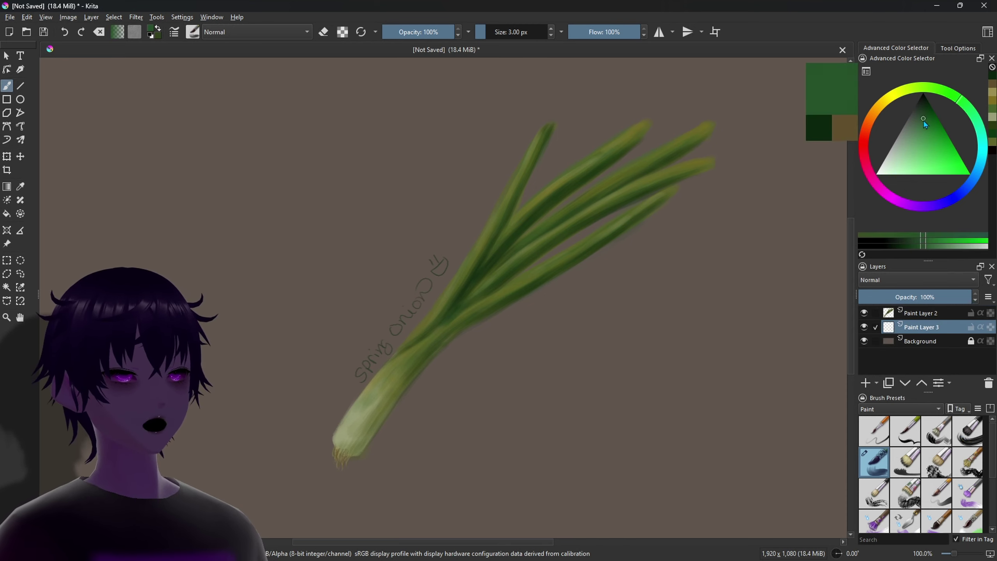
{"action": "left_click", "coordinate": [891, 102]}
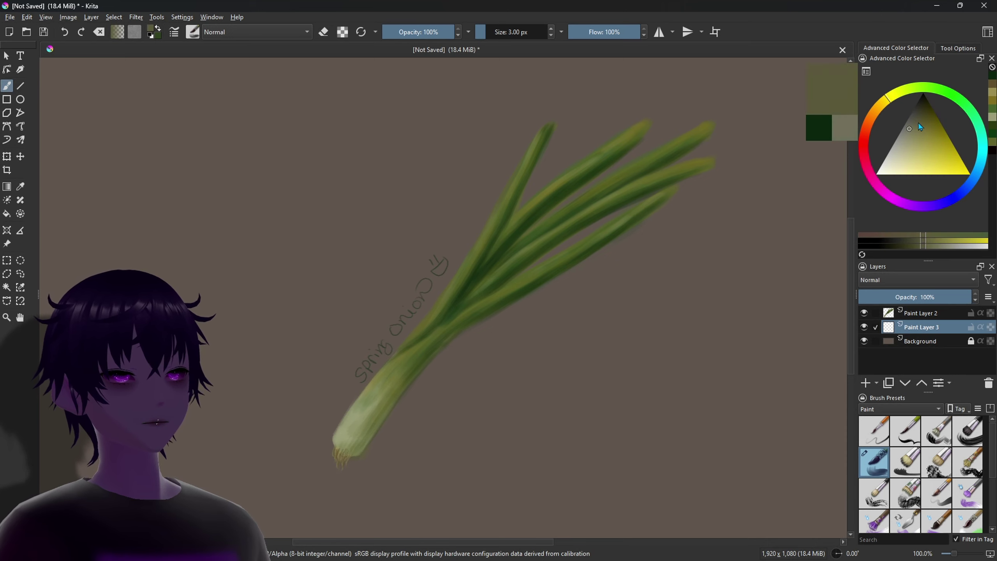
{"action": "left_click", "coordinate": [923, 143]}
{"action": "left_click_drag", "start_coordinate": [923, 143], "coordinate": [917, 146]}
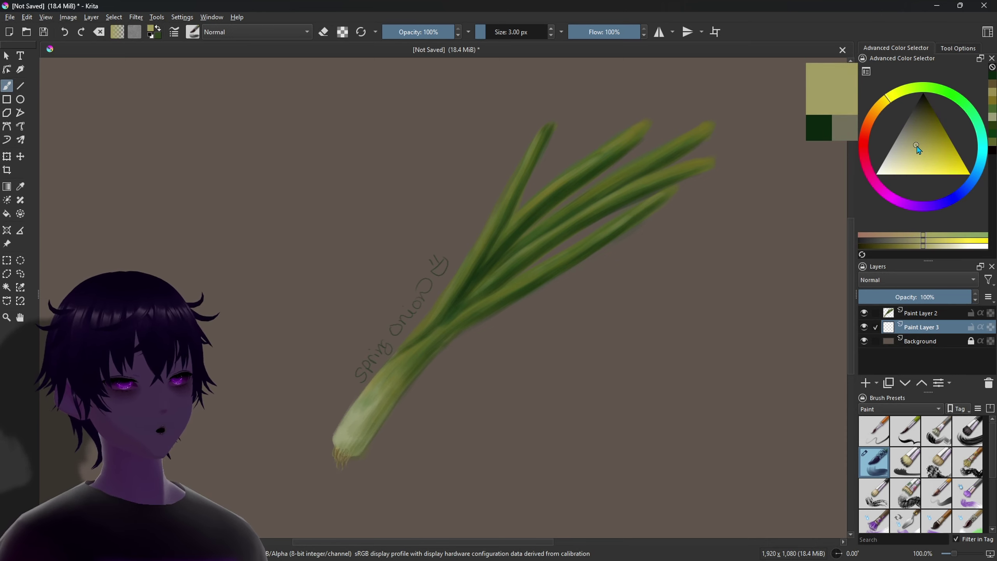
{"action": "left_click_drag", "start_coordinate": [887, 107], "coordinate": [874, 161]}
{"action": "left_click_drag", "start_coordinate": [921, 125], "coordinate": [922, 122]}
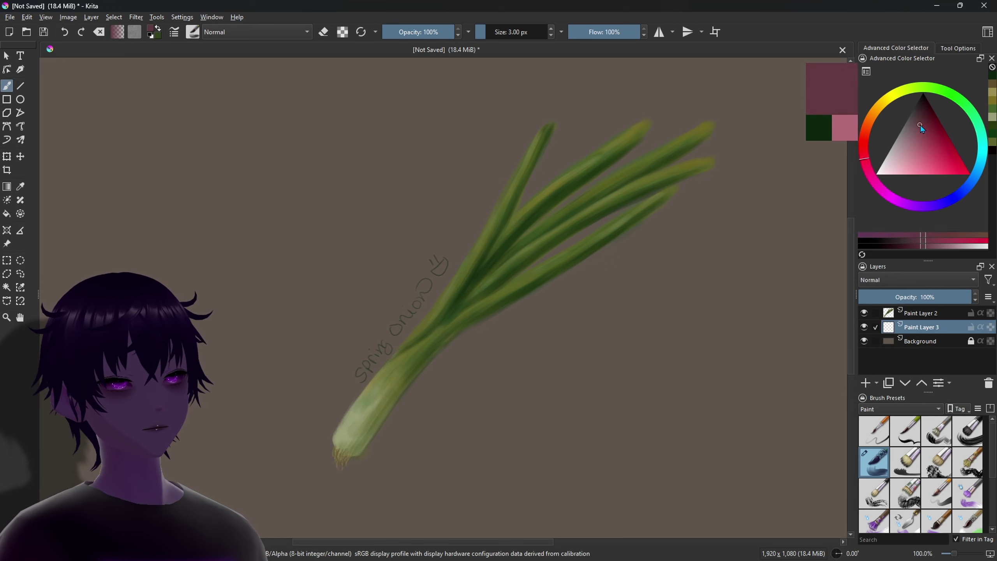
- Enlarge the brush to 165 px, clear the first blob, and paint a broad teal oval behind the onion
{"action": "key", "text": "bracketright"}
{"action": "key", "text": "bracketright"}
{"action": "key", "text": "bracketright"}
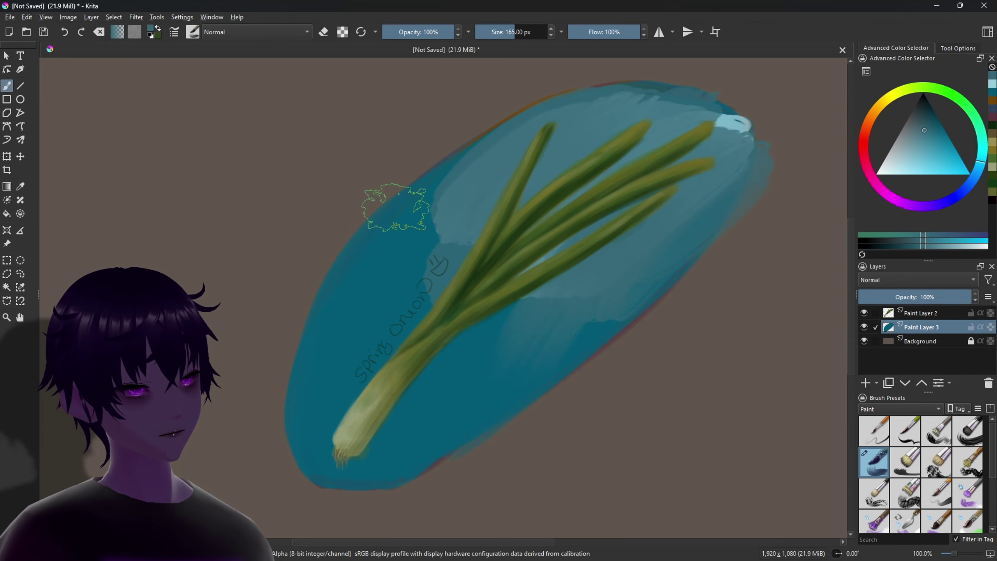
{"action": "left_click", "coordinate": [101, 33]}
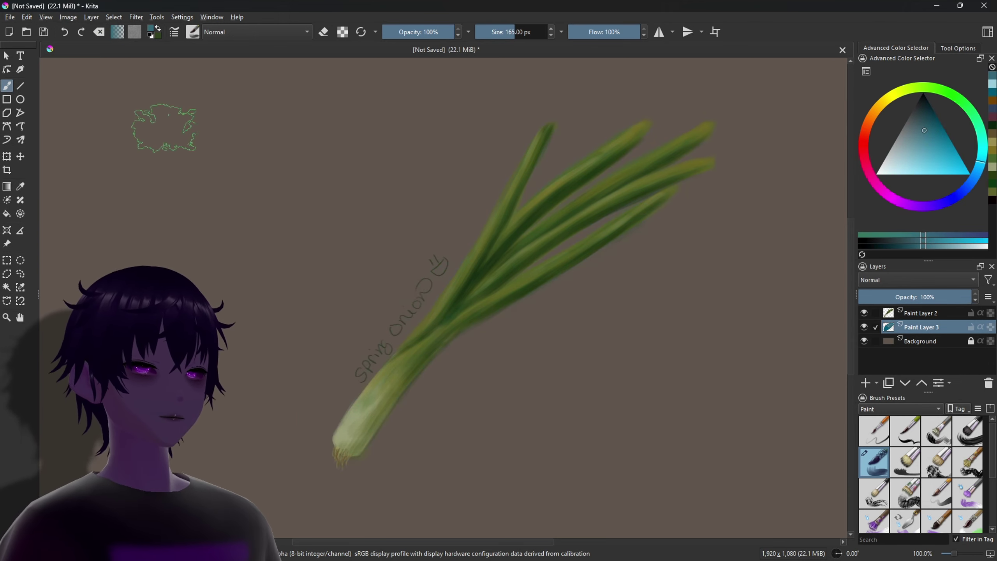
{"action": "mouse_move", "coordinate": [590, 122]}
{"action": "left_mouse_down"}
{"action": "mouse_move", "coordinate": [619, 115]}
{"action": "mouse_move", "coordinate": [389, 320]}
{"action": "mouse_move", "coordinate": [526, 301]}
{"action": "mouse_move", "coordinate": [506, 247]}
{"action": "mouse_move", "coordinate": [311, 456]}
{"action": "mouse_move", "coordinate": [667, 100]}
{"action": "mouse_move", "coordinate": [412, 223]}
{"action": "mouse_move", "coordinate": [583, 240]}
{"action": "left_mouse_up"}
{"action": "left_click_drag", "start_coordinate": [345, 469], "coordinate": [373, 473]}
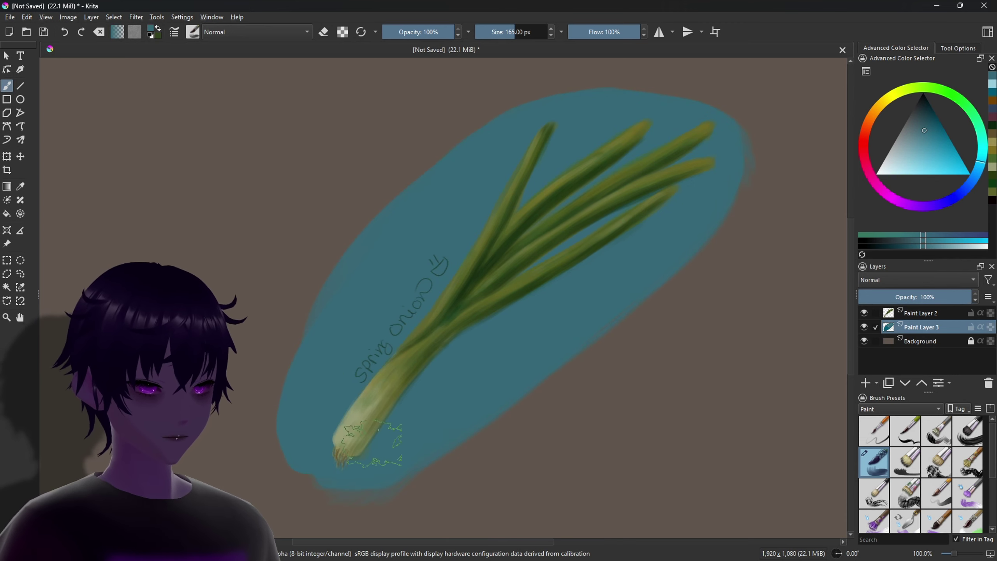
- Add Paint Layer 4 and paint darker blue shadows beneath the onion's leaves and stalk
{"action": "left_click", "coordinate": [865, 383]}
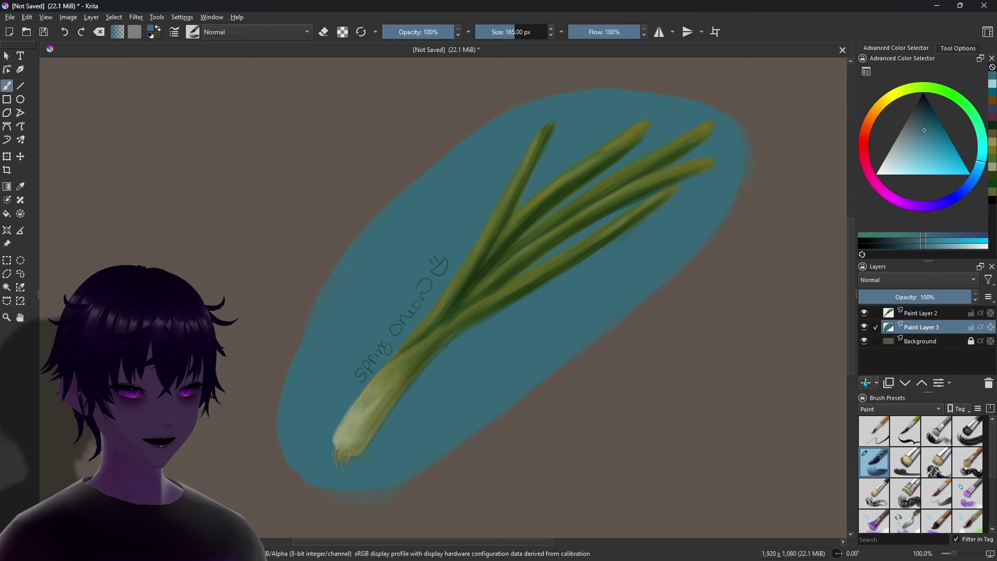
{"action": "left_click", "coordinate": [923, 244]}
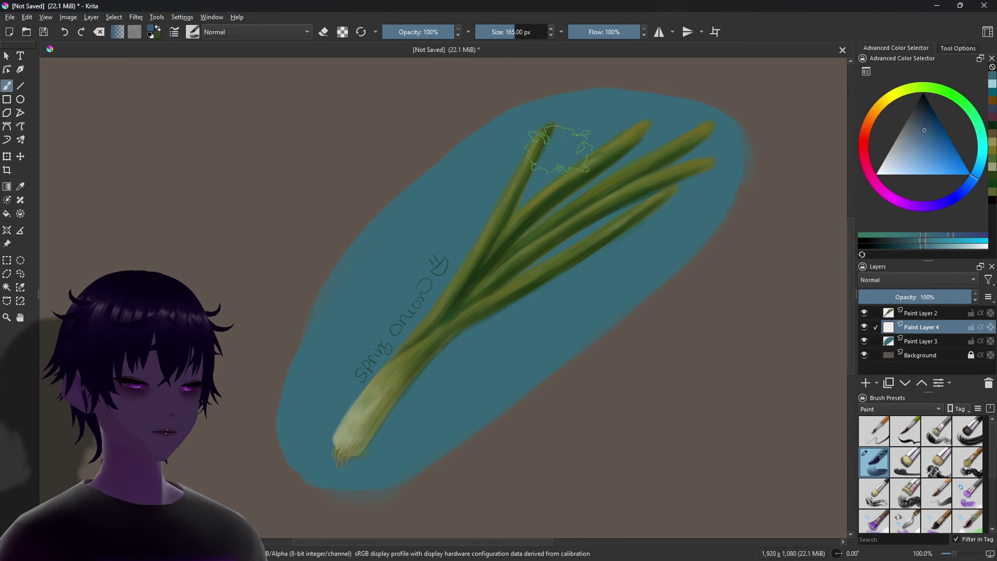
{"action": "mouse_move", "coordinate": [549, 161]}
{"action": "left_mouse_down"}
{"action": "mouse_move", "coordinate": [526, 160]}
{"action": "mouse_move", "coordinate": [533, 173]}
{"action": "left_mouse_up"}
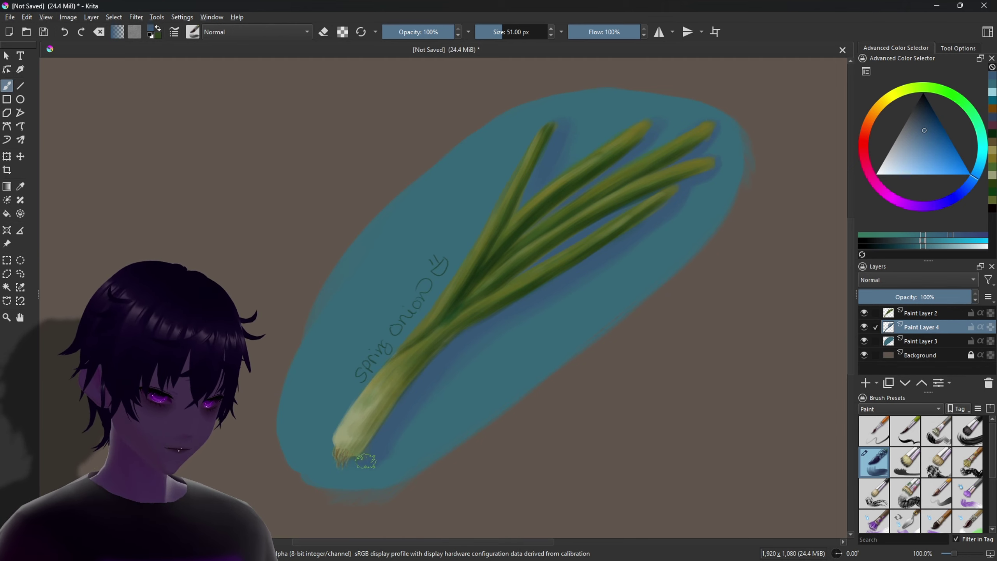
{"action": "key", "text": "bracketleft"}
{"action": "key", "text": "bracketleft"}
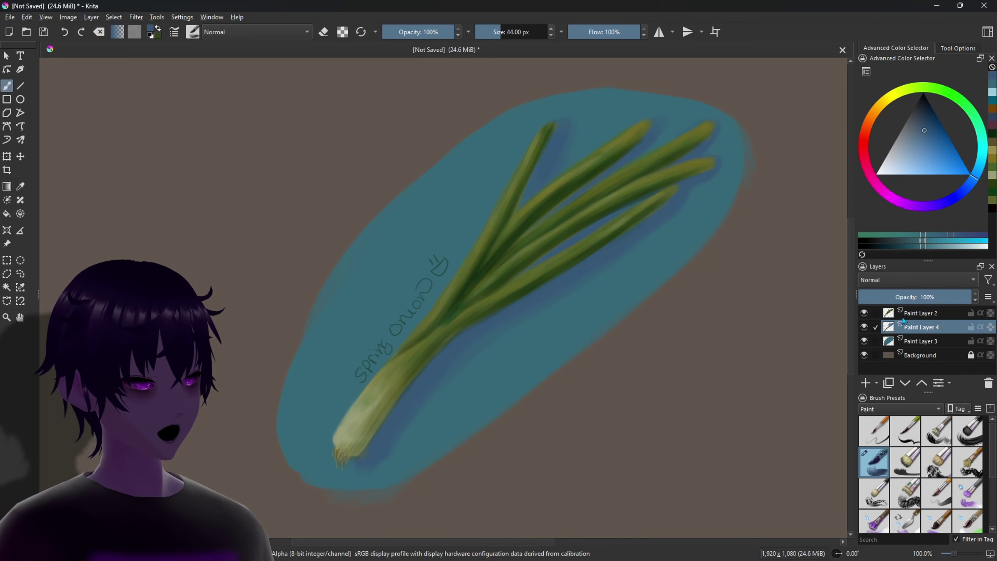
{"action": "left_click", "coordinate": [916, 318]}
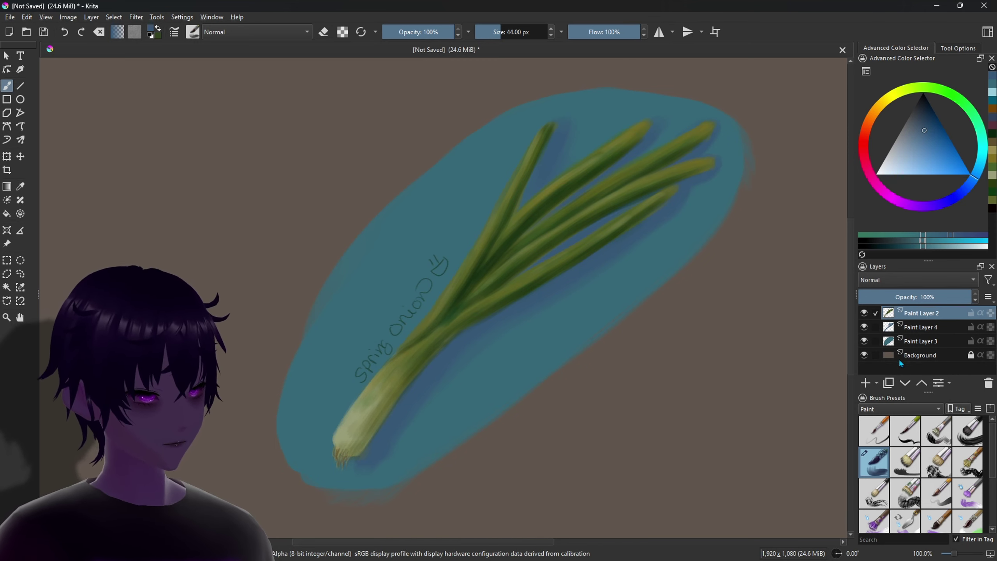
- Merge the onion layers, shift the painting up-left, and add an empty Paint Layer 4
{"action": "key", "text": "ctrl+e"}
{"action": "key", "text": "ctrl+e"}
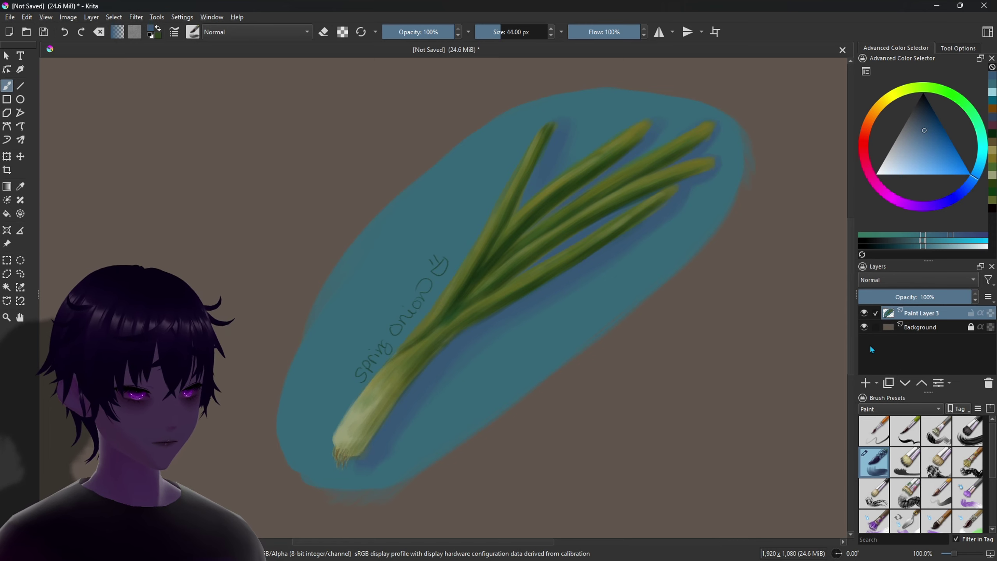
{"action": "left_click", "coordinate": [20, 157]}
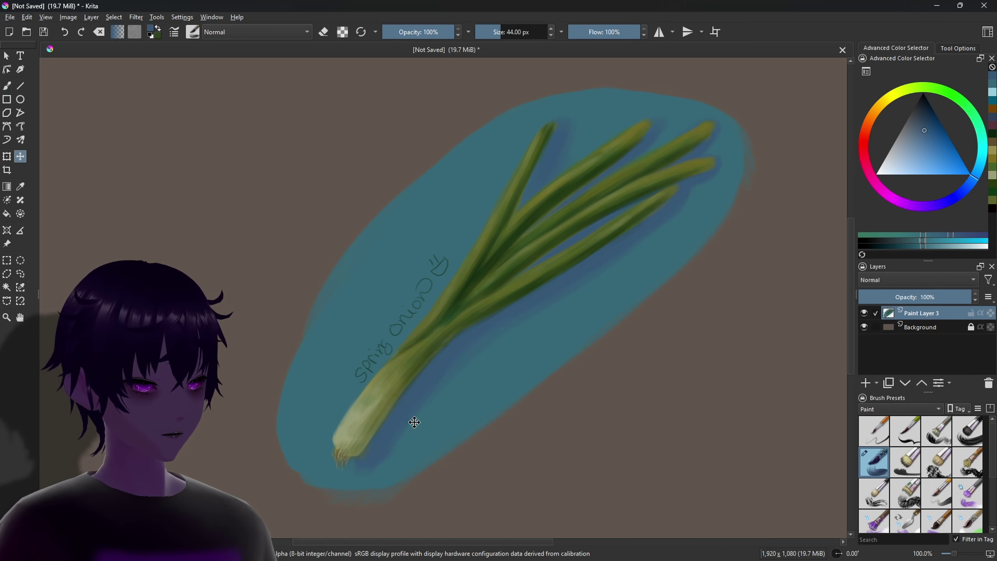
{"action": "scroll", "coordinate": [417, 428], "scroll_direction": "down", "scroll_amount": 1}
{"action": "mouse_move", "coordinate": [469, 343]}
{"action": "left_mouse_down"}
{"action": "mouse_move", "coordinate": [280, 306]}
{"action": "mouse_move", "coordinate": [298, 301]}
{"action": "left_mouse_up"}
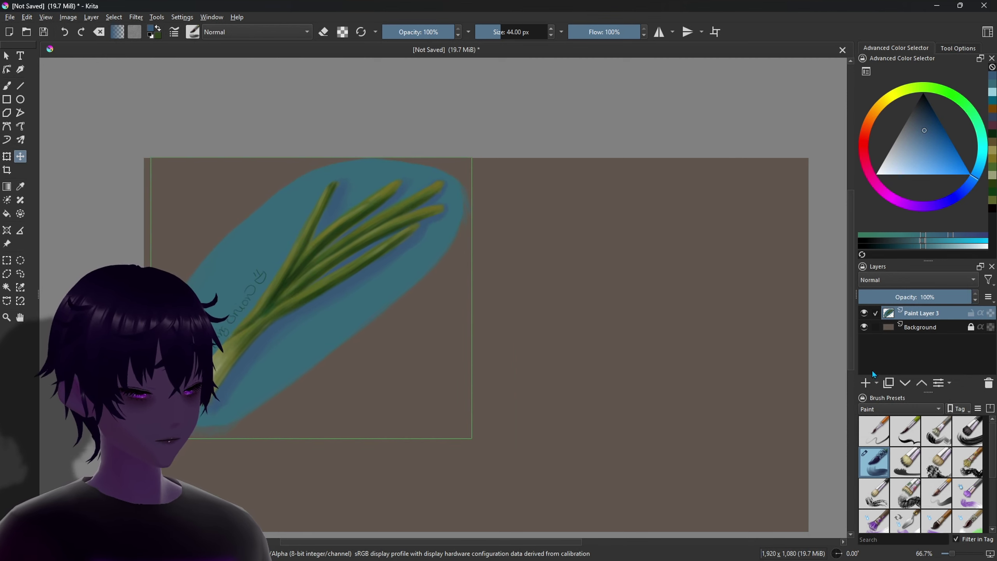
{"action": "left_click", "coordinate": [866, 383]}
{"action": "scroll", "coordinate": [510, 383], "scroll_direction": "up", "scroll_amount": 1}
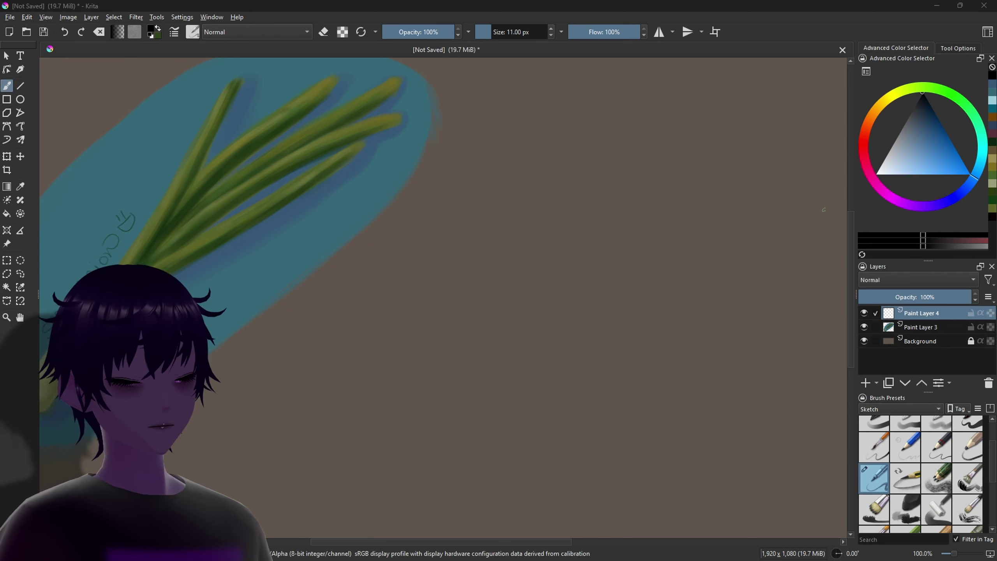
- Pick an orange hue and sketch the carrot outline with its rounded top and forked tip
{"action": "left_click", "coordinate": [867, 123]}
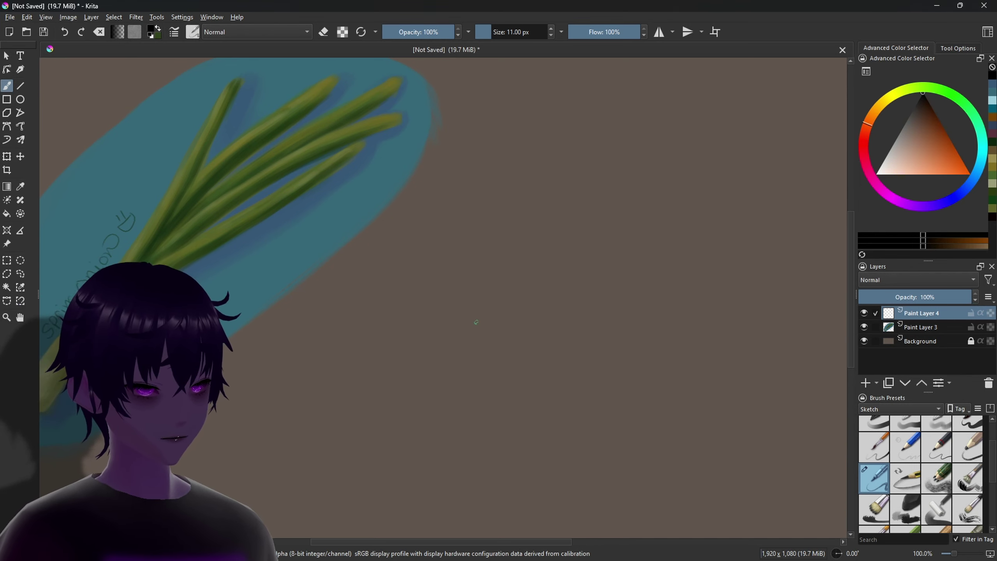
{"action": "mouse_move", "coordinate": [477, 322]}
{"action": "left_mouse_down"}
{"action": "mouse_move", "coordinate": [412, 409]}
{"action": "mouse_move", "coordinate": [379, 476]}
{"action": "left_mouse_up"}
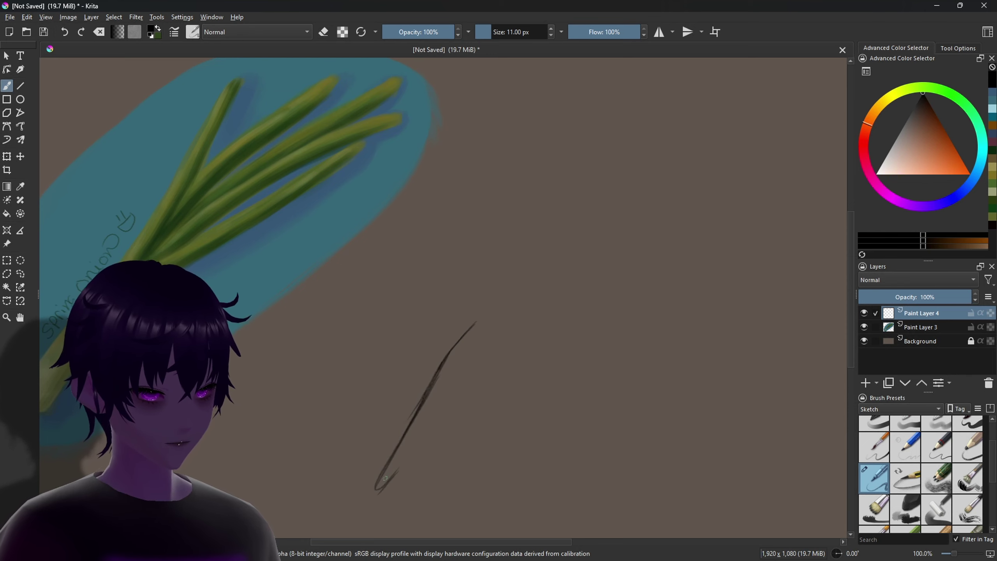
{"action": "left_click_drag", "start_coordinate": [440, 428], "coordinate": [578, 288]}
{"action": "left_click_drag", "start_coordinate": [502, 373], "coordinate": [597, 259]}
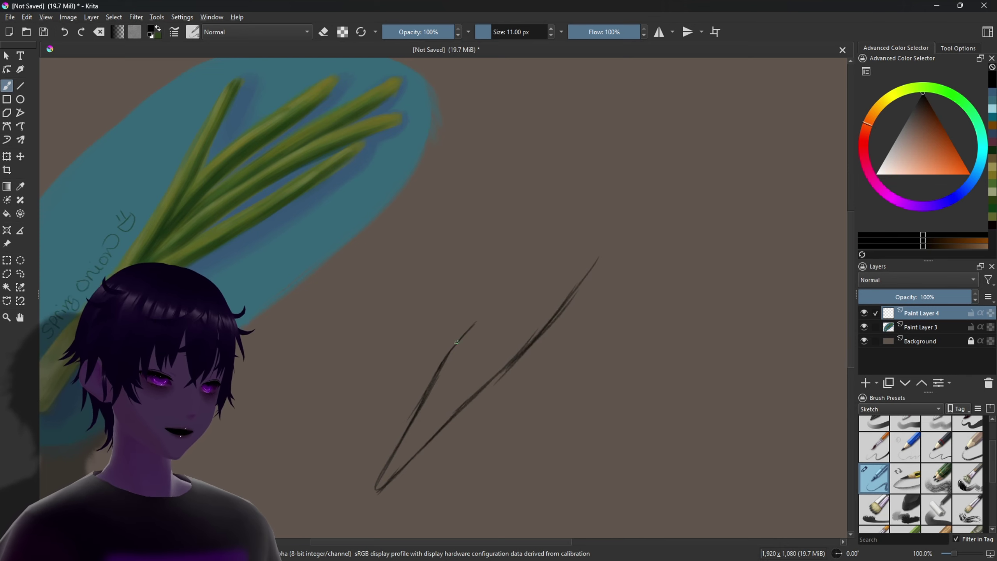
{"action": "left_click_drag", "start_coordinate": [453, 345], "coordinate": [516, 265]}
{"action": "left_click_drag", "start_coordinate": [484, 309], "coordinate": [534, 238]}
{"action": "mouse_move", "coordinate": [512, 274]}
{"action": "left_mouse_down"}
{"action": "mouse_move", "coordinate": [578, 207]}
{"action": "mouse_move", "coordinate": [593, 262]}
{"action": "left_mouse_up"}
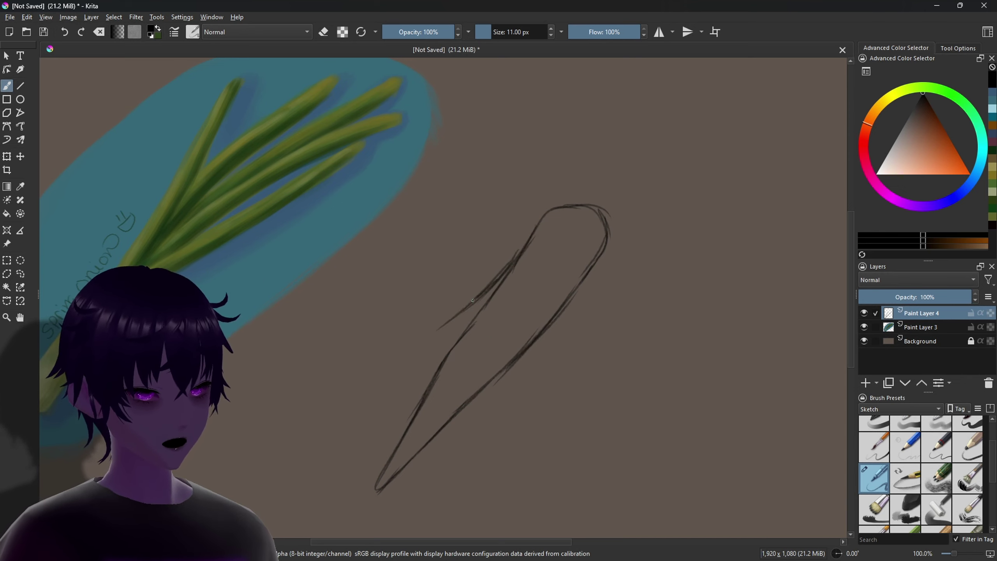
{"action": "mouse_move", "coordinate": [487, 293]}
{"action": "left_mouse_down"}
{"action": "mouse_move", "coordinate": [404, 359]}
{"action": "mouse_move", "coordinate": [356, 432]}
{"action": "mouse_move", "coordinate": [399, 396]}
{"action": "left_mouse_up"}
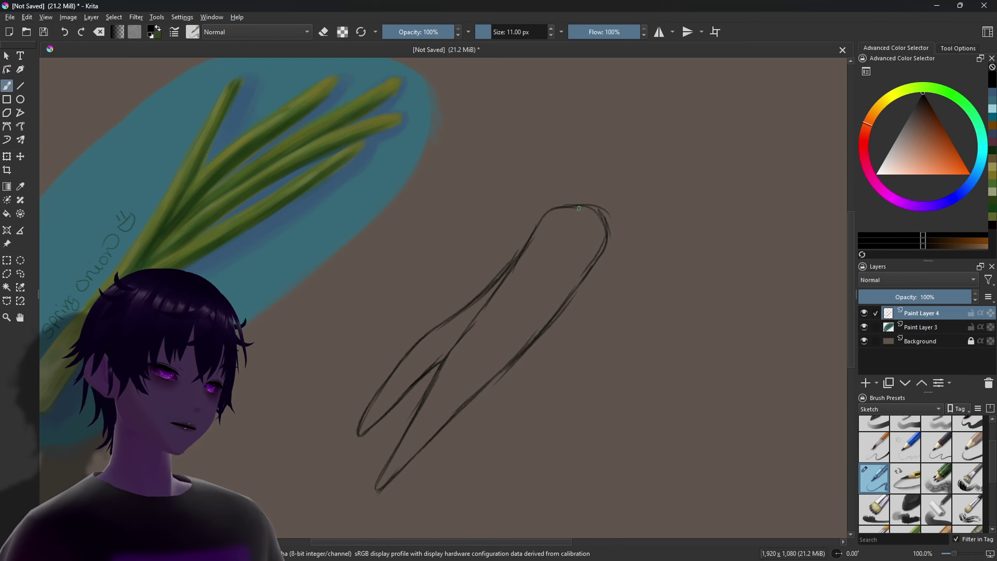
- Sketch a few stems fanning out from the carrot's top
{"action": "mouse_move", "coordinate": [580, 205]}
{"action": "left_mouse_down"}
{"action": "mouse_move", "coordinate": [592, 188]}
{"action": "mouse_move", "coordinate": [589, 151]}
{"action": "left_mouse_up"}
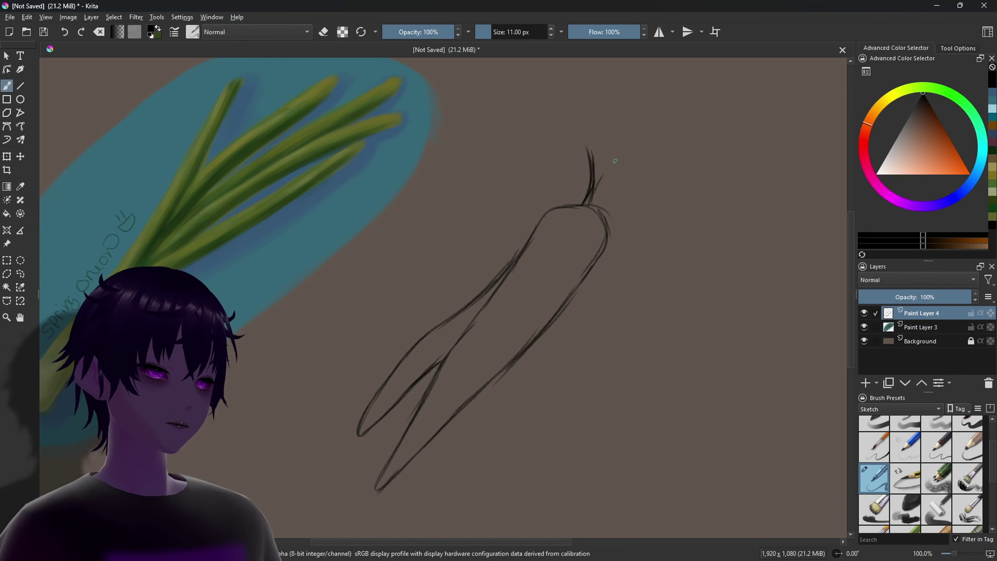
{"action": "left_click_drag", "start_coordinate": [585, 204], "coordinate": [628, 149]}
{"action": "left_click_drag", "start_coordinate": [591, 204], "coordinate": [622, 160]}
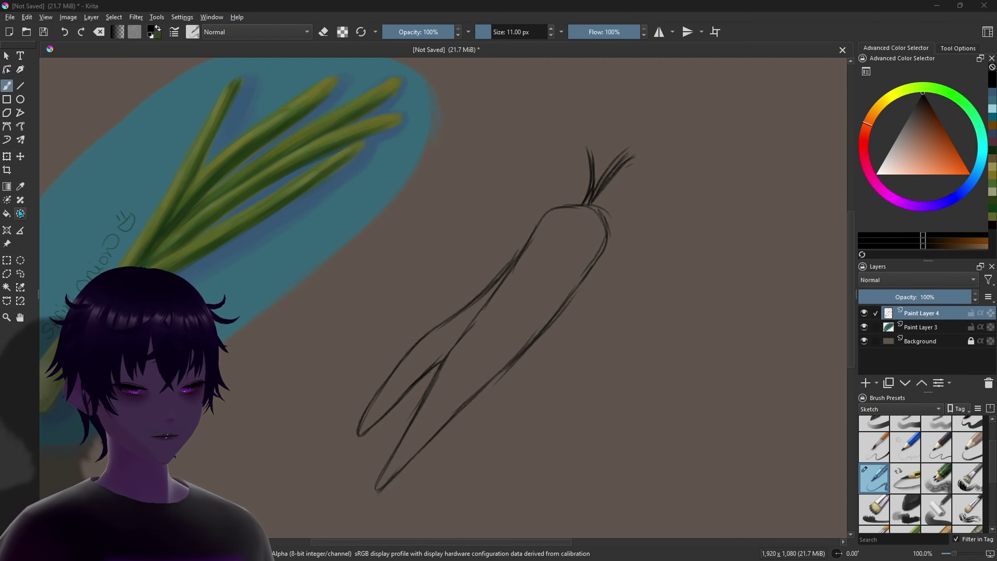
- Add a long stem and small curly leaves at the stem tips
{"action": "mouse_move", "coordinate": [613, 167]}
{"action": "left_mouse_down"}
{"action": "mouse_move", "coordinate": [699, 97]}
{"action": "mouse_move", "coordinate": [648, 128]}
{"action": "mouse_move", "coordinate": [697, 118]}
{"action": "mouse_move", "coordinate": [655, 141]}
{"action": "left_mouse_up"}
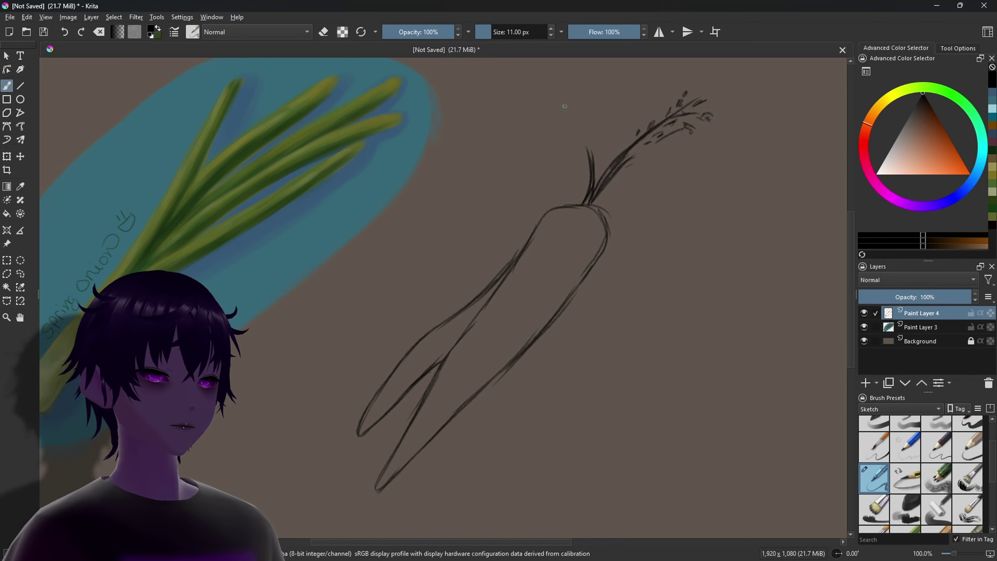
{"action": "mouse_move", "coordinate": [583, 138]}
{"action": "left_mouse_down"}
{"action": "mouse_move", "coordinate": [566, 132]}
{"action": "mouse_move", "coordinate": [569, 150]}
{"action": "mouse_move", "coordinate": [569, 133]}
{"action": "left_mouse_up"}
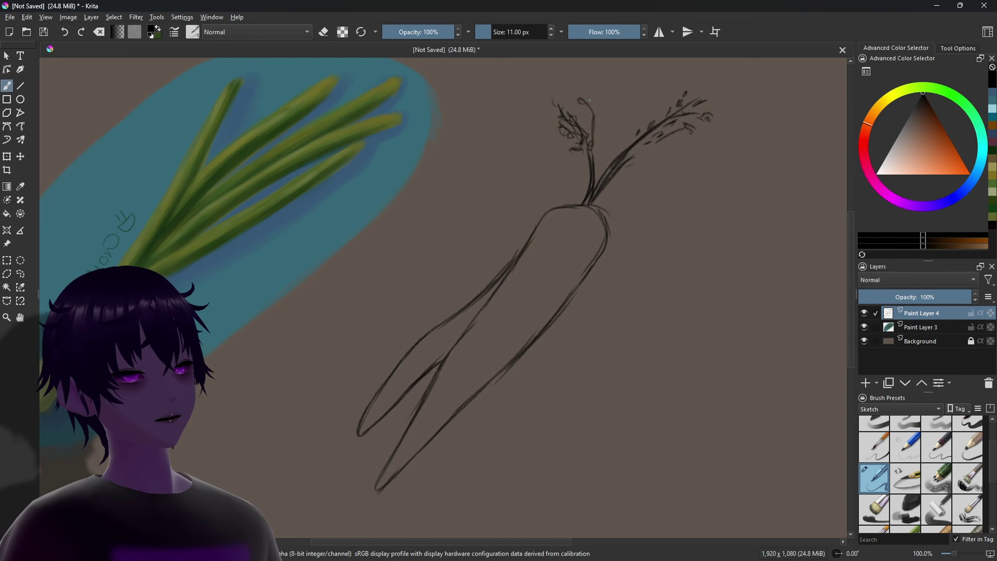
{"action": "left_click_drag", "start_coordinate": [596, 115], "coordinate": [596, 138]}
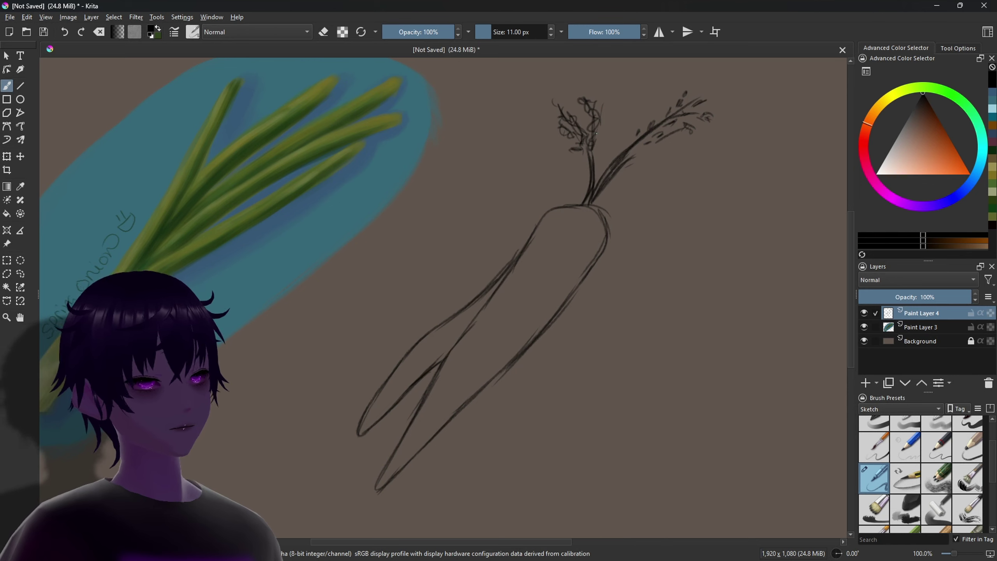
{"action": "mouse_move", "coordinate": [595, 189]}
{"action": "left_mouse_down"}
{"action": "mouse_move", "coordinate": [611, 136]}
{"action": "mouse_move", "coordinate": [607, 157]}
{"action": "mouse_move", "coordinate": [609, 145]}
{"action": "left_mouse_up"}
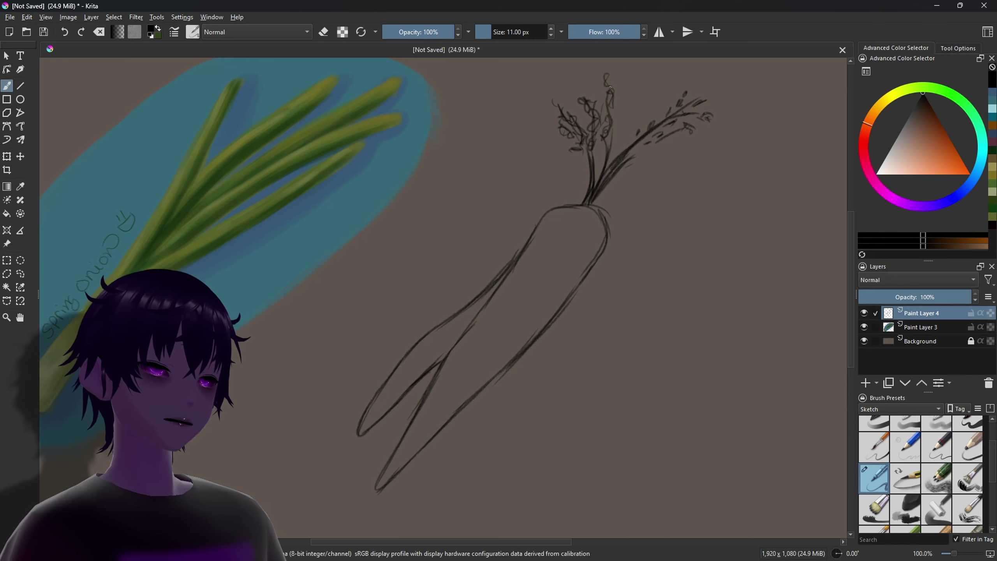
{"action": "mouse_move", "coordinate": [609, 115]}
{"action": "left_mouse_down"}
{"action": "mouse_move", "coordinate": [644, 90]}
{"action": "mouse_move", "coordinate": [590, 184]}
{"action": "left_mouse_up"}
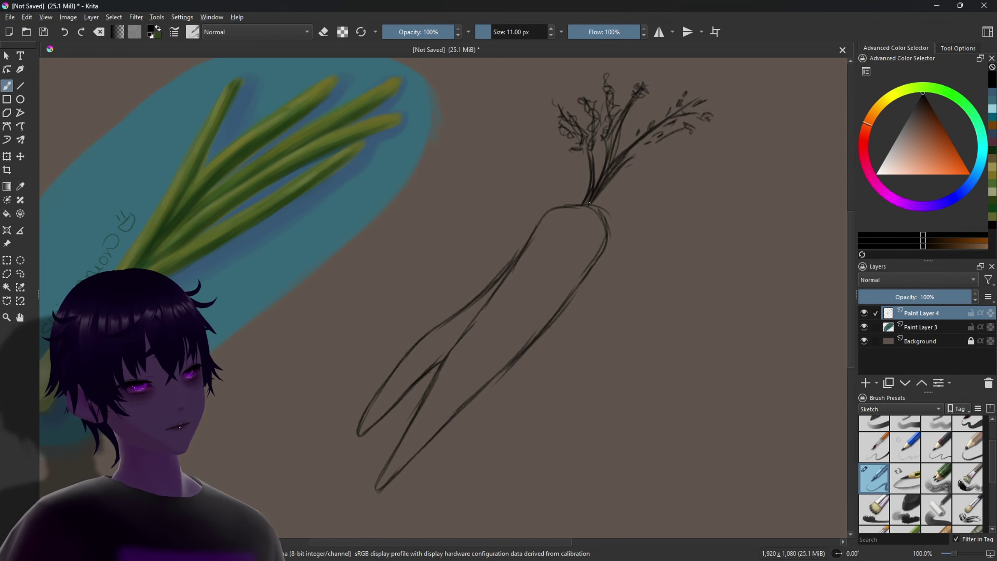
- Hatch ridge lines across the carrot body and prongs, plus more stems and curly leaves
{"action": "mouse_move", "coordinate": [566, 232]}
{"action": "left_mouse_down"}
{"action": "mouse_move", "coordinate": [537, 237]}
{"action": "mouse_move", "coordinate": [577, 254]}
{"action": "mouse_move", "coordinate": [541, 260]}
{"action": "mouse_move", "coordinate": [562, 290]}
{"action": "mouse_move", "coordinate": [544, 294]}
{"action": "mouse_move", "coordinate": [544, 334]}
{"action": "left_mouse_up"}
{"action": "left_click_drag", "start_coordinate": [467, 314], "coordinate": [455, 328]}
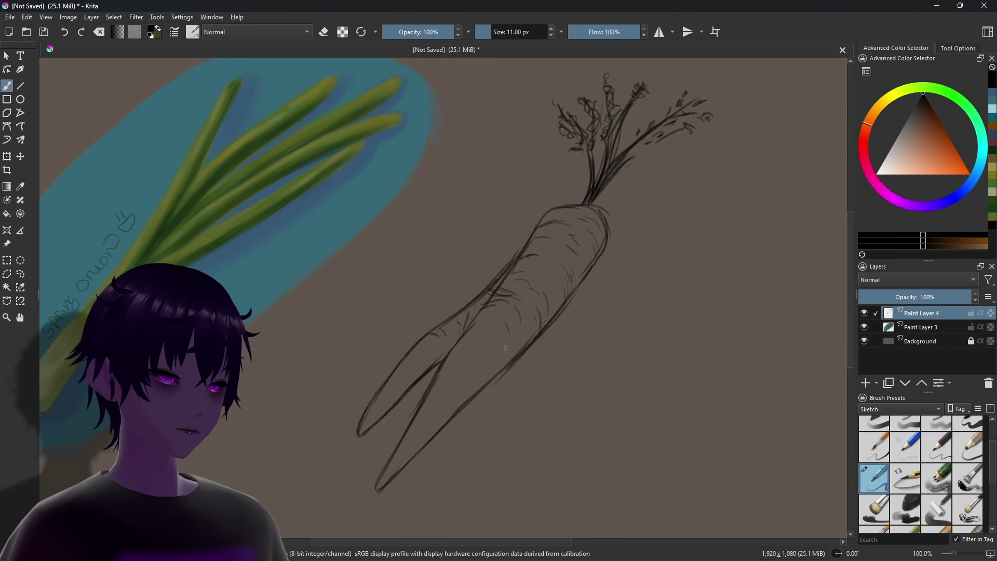
{"action": "mouse_move", "coordinate": [457, 357]}
{"action": "left_mouse_down"}
{"action": "mouse_move", "coordinate": [467, 387]}
{"action": "mouse_move", "coordinate": [409, 437]}
{"action": "mouse_move", "coordinate": [403, 375]}
{"action": "mouse_move", "coordinate": [429, 342]}
{"action": "left_mouse_up"}
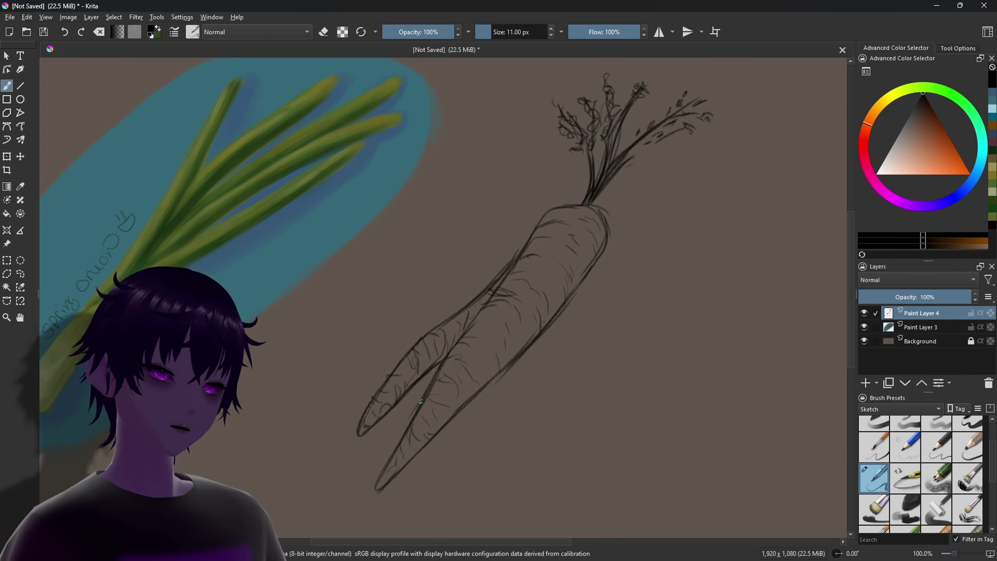
{"action": "left_click_drag", "start_coordinate": [591, 202], "coordinate": [645, 171]}
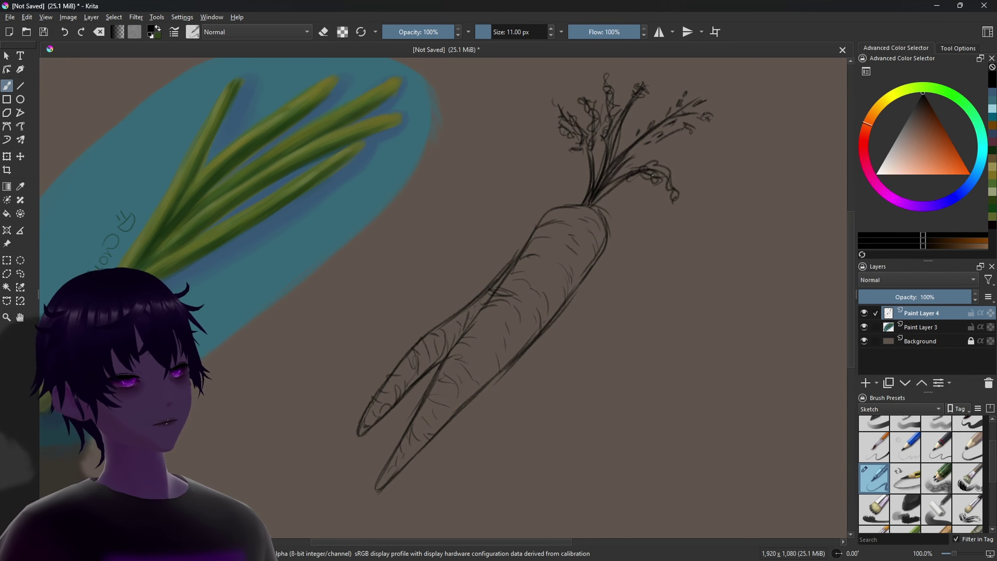
{"action": "left_click_drag", "start_coordinate": [671, 147], "coordinate": [659, 156]}
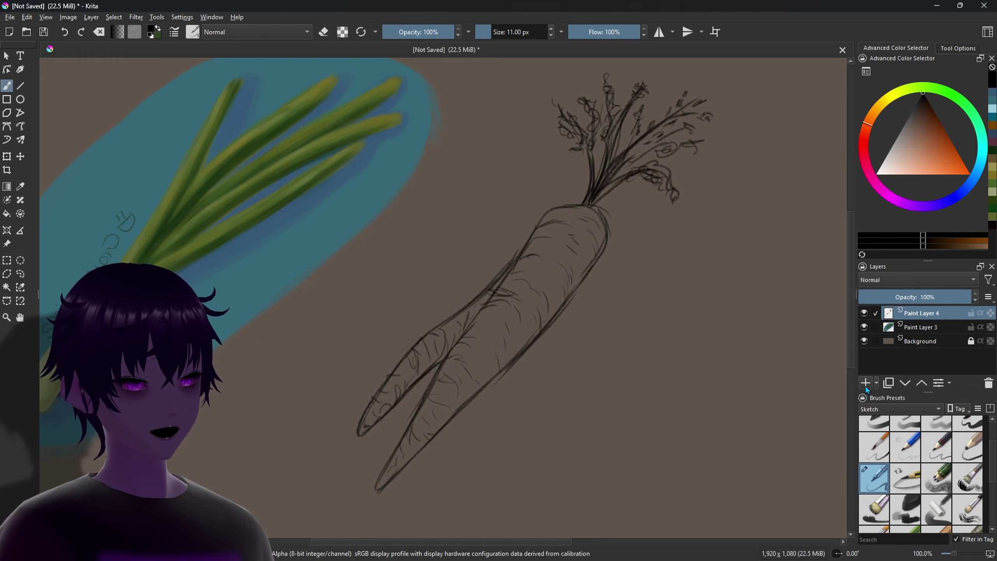
- Add Paint Layer 5 and choose a Paint-category brush with an orange-brown colour
{"action": "left_click", "coordinate": [865, 382]}
{"action": "left_click", "coordinate": [897, 410]}
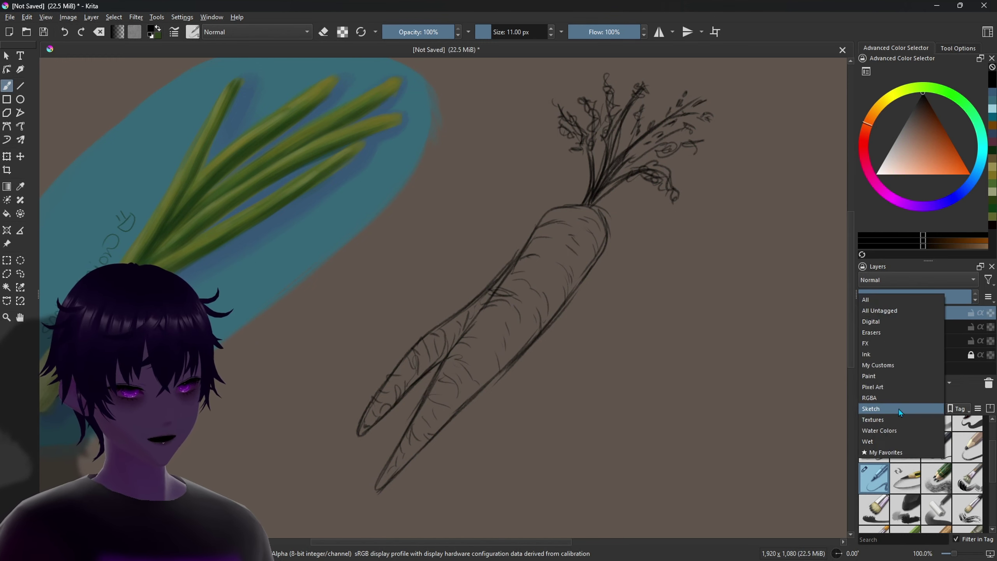
{"action": "left_click", "coordinate": [879, 380]}
{"action": "left_click", "coordinate": [878, 428]}
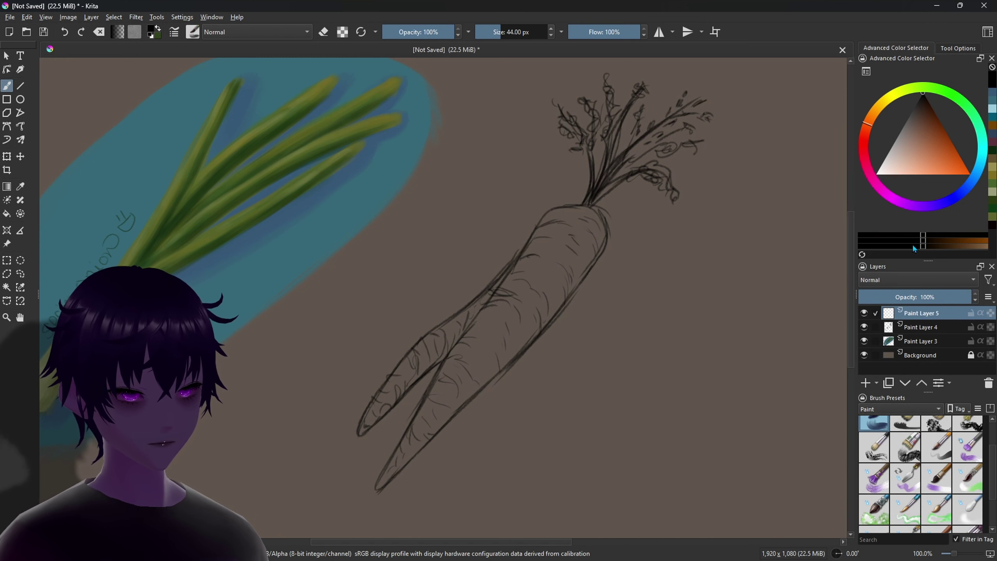
{"action": "left_click", "coordinate": [870, 129]}
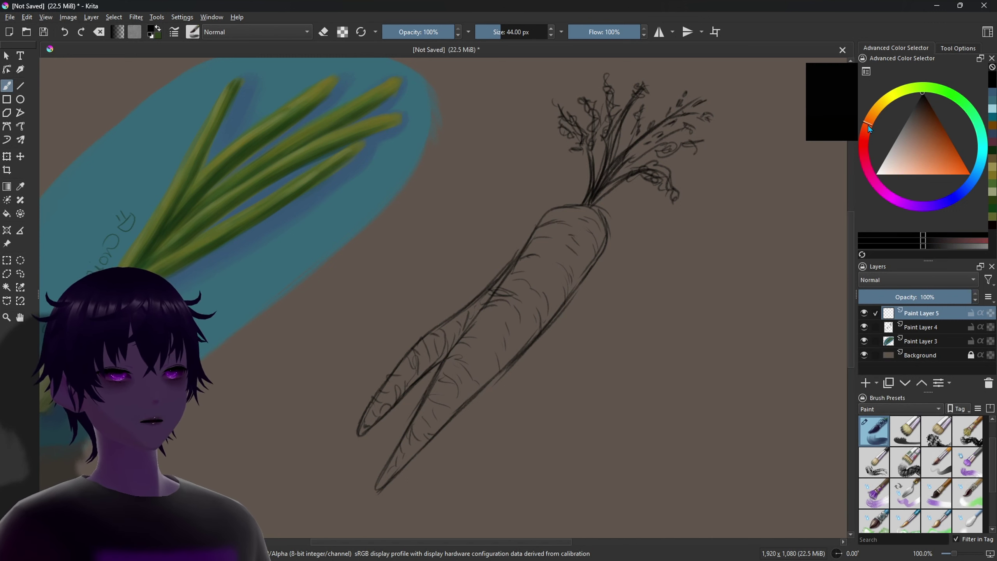
{"action": "left_click_drag", "start_coordinate": [938, 123], "coordinate": [935, 138]}
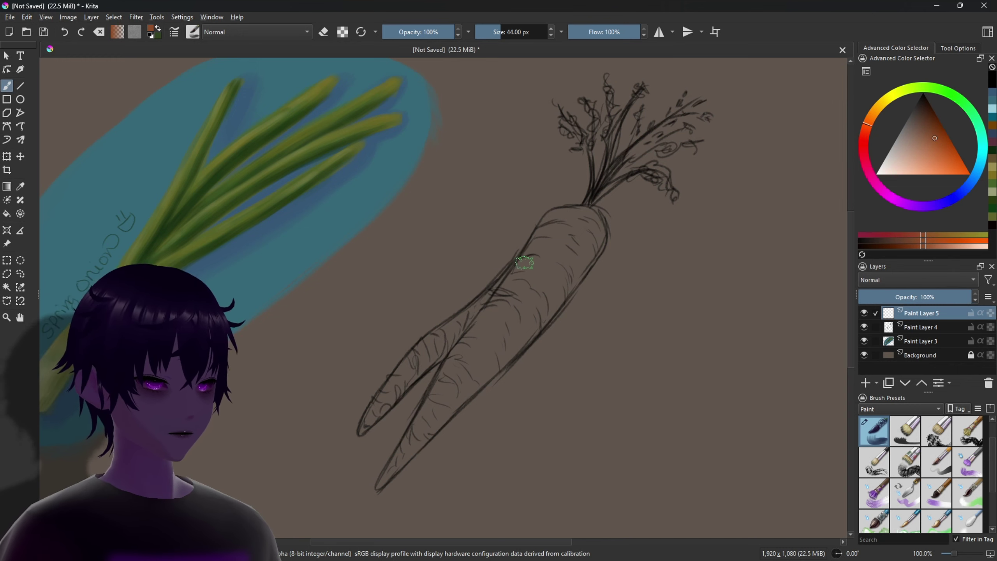
- Fill the carrot's body, prongs and top with orange, resizing the brush as needed
{"action": "mouse_move", "coordinate": [546, 235]}
{"action": "left_mouse_down"}
{"action": "mouse_move", "coordinate": [498, 302]}
{"action": "mouse_move", "coordinate": [441, 339]}
{"action": "mouse_move", "coordinate": [367, 422]}
{"action": "mouse_move", "coordinate": [361, 374]}
{"action": "left_mouse_up"}
{"action": "key", "text": "bracketleft"}
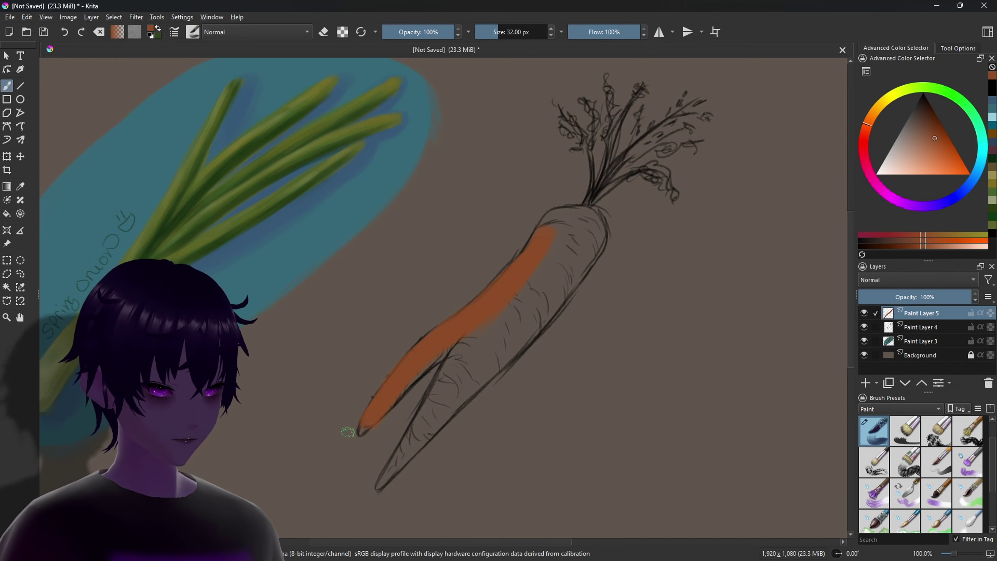
{"action": "key", "text": "bracketleft"}
{"action": "key", "text": "bracketleft"}
{"action": "key", "text": "bracketleft"}
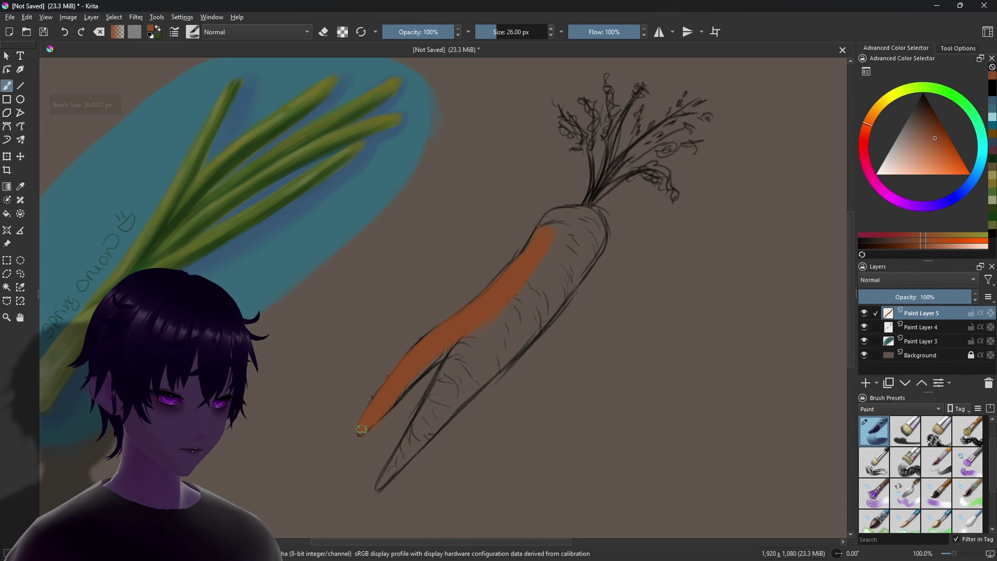
{"action": "mouse_move", "coordinate": [459, 340]}
{"action": "left_mouse_down"}
{"action": "mouse_move", "coordinate": [381, 487]}
{"action": "mouse_move", "coordinate": [562, 298]}
{"action": "left_mouse_up"}
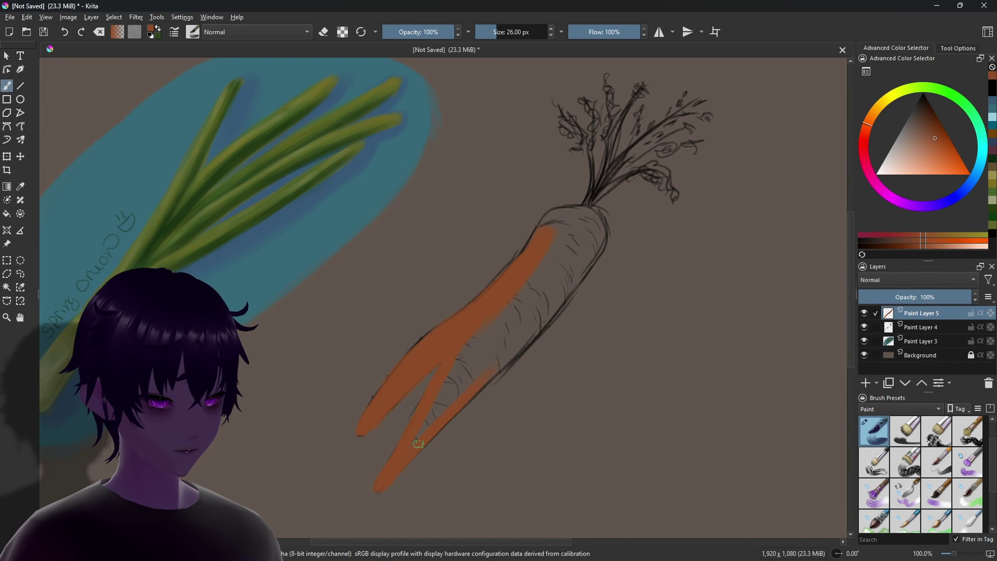
{"action": "key", "text": "bracketright"}
{"action": "key", "text": "bracketright"}
{"action": "key", "text": "bracketright"}
{"action": "key", "text": "bracketright"}
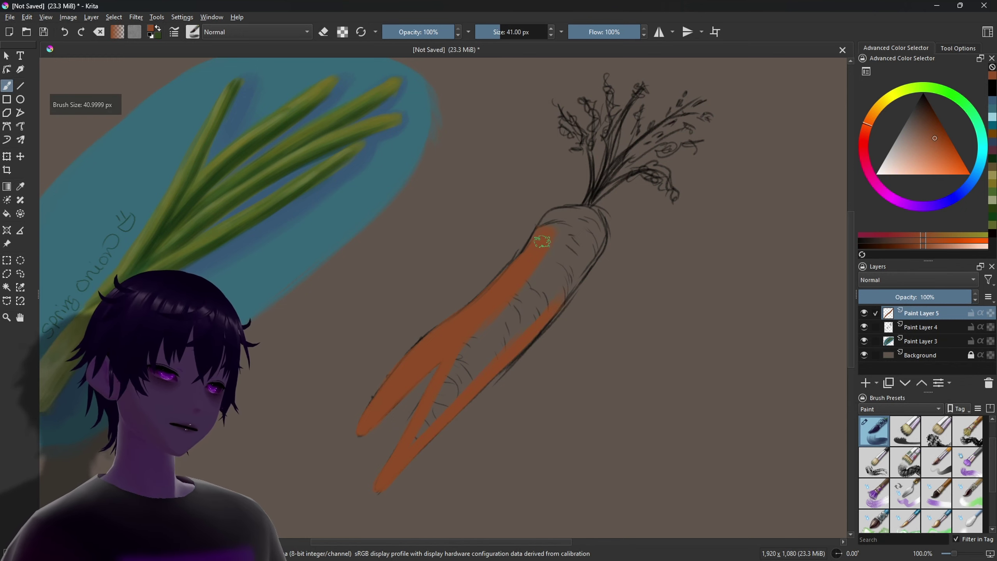
{"action": "mouse_move", "coordinate": [552, 223]}
{"action": "left_mouse_down"}
{"action": "mouse_move", "coordinate": [534, 228]}
{"action": "mouse_move", "coordinate": [502, 286]}
{"action": "left_mouse_up"}
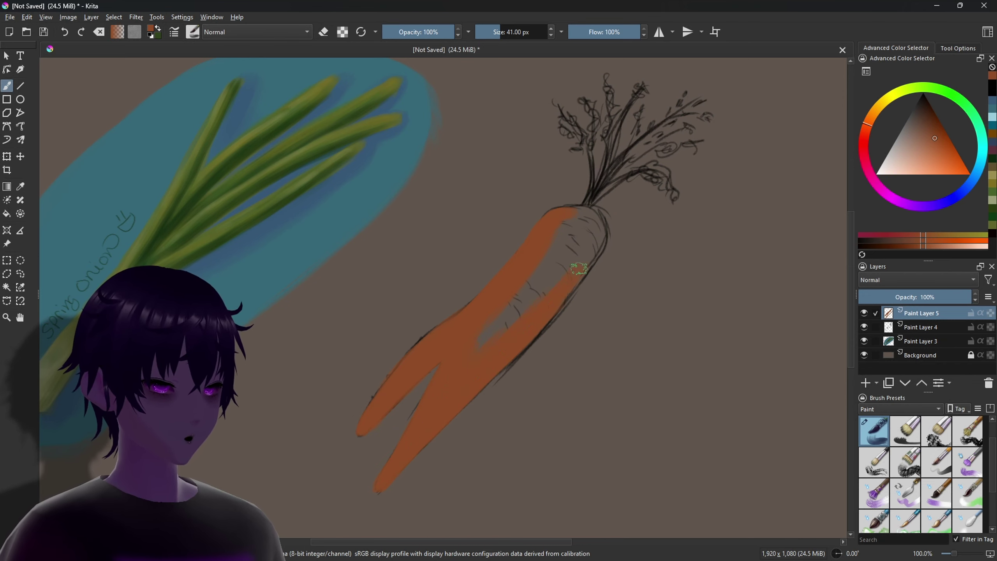
{"action": "mouse_move", "coordinate": [579, 269]}
{"action": "left_mouse_down"}
{"action": "mouse_move", "coordinate": [582, 208]}
{"action": "mouse_move", "coordinate": [598, 244]}
{"action": "mouse_move", "coordinate": [541, 318]}
{"action": "mouse_move", "coordinate": [584, 230]}
{"action": "mouse_move", "coordinate": [472, 345]}
{"action": "mouse_move", "coordinate": [550, 243]}
{"action": "mouse_move", "coordinate": [570, 250]}
{"action": "mouse_move", "coordinate": [571, 215]}
{"action": "left_mouse_up"}
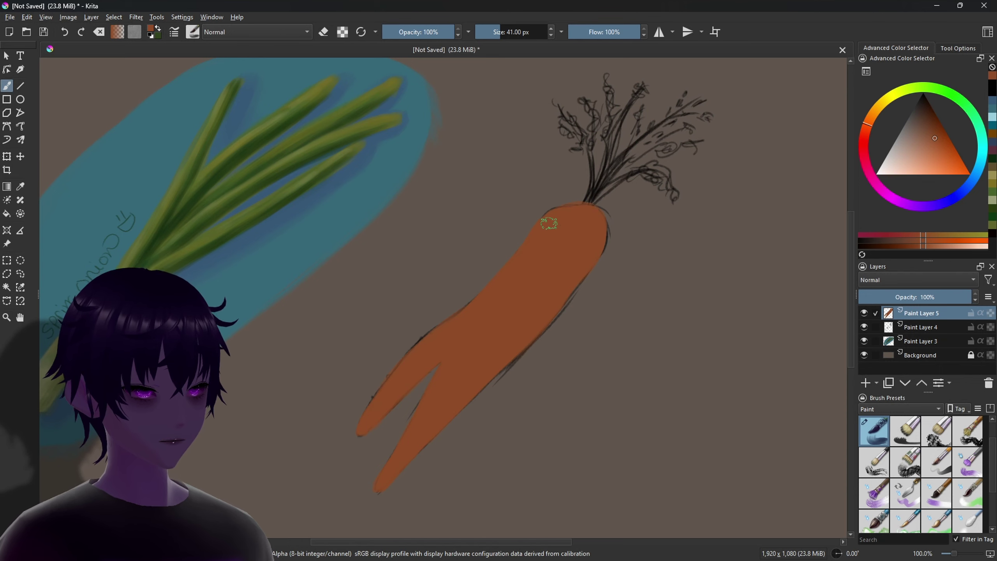
{"action": "left_click_drag", "start_coordinate": [549, 224], "coordinate": [597, 221]}
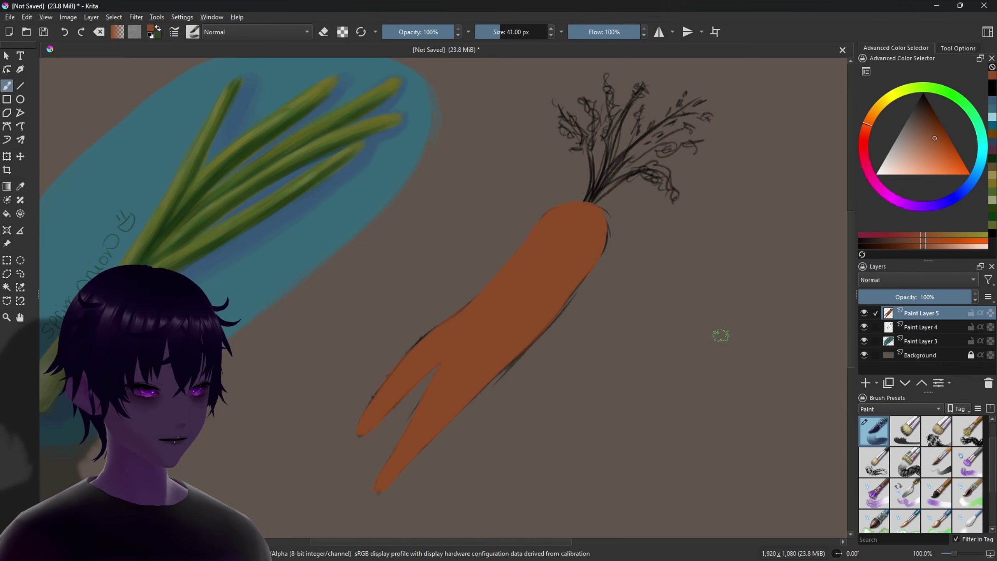
{"action": "mouse_move", "coordinate": [922, 244]}
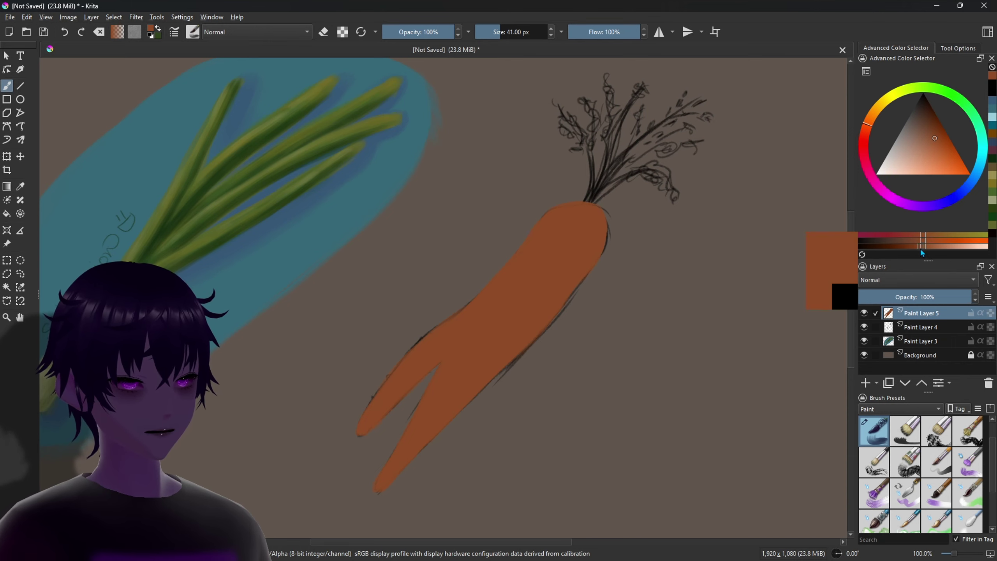
- Pick a darker brown and shade the carrot's right edge, brush sized between 26 and 55 px
{"action": "left_click", "coordinate": [911, 253]}
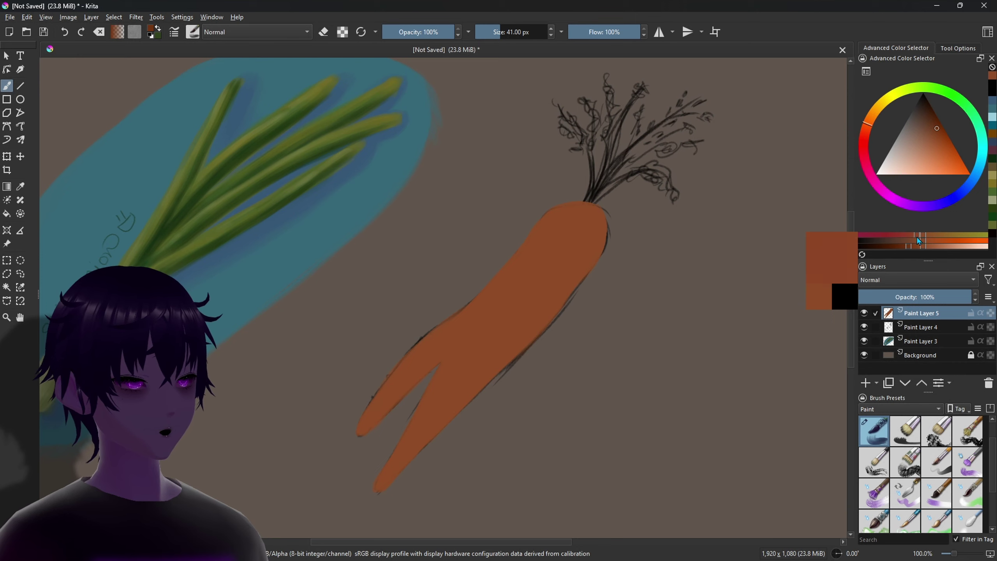
{"action": "left_click", "coordinate": [908, 246]}
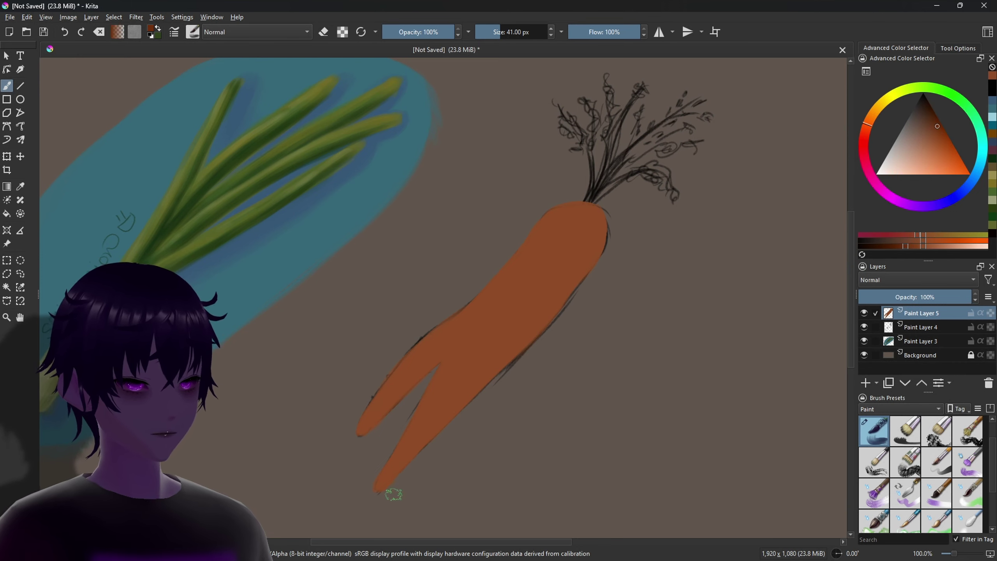
{"action": "left_click_drag", "start_coordinate": [393, 494], "coordinate": [381, 487]}
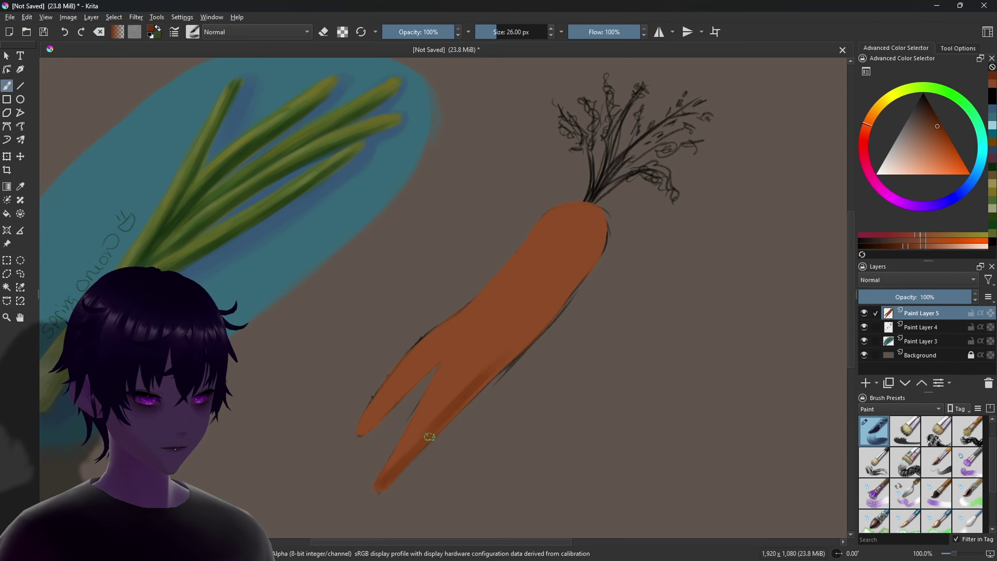
{"action": "key", "text": "bracketright"}
{"action": "key", "text": "bracketright"}
{"action": "key", "text": "bracketright"}
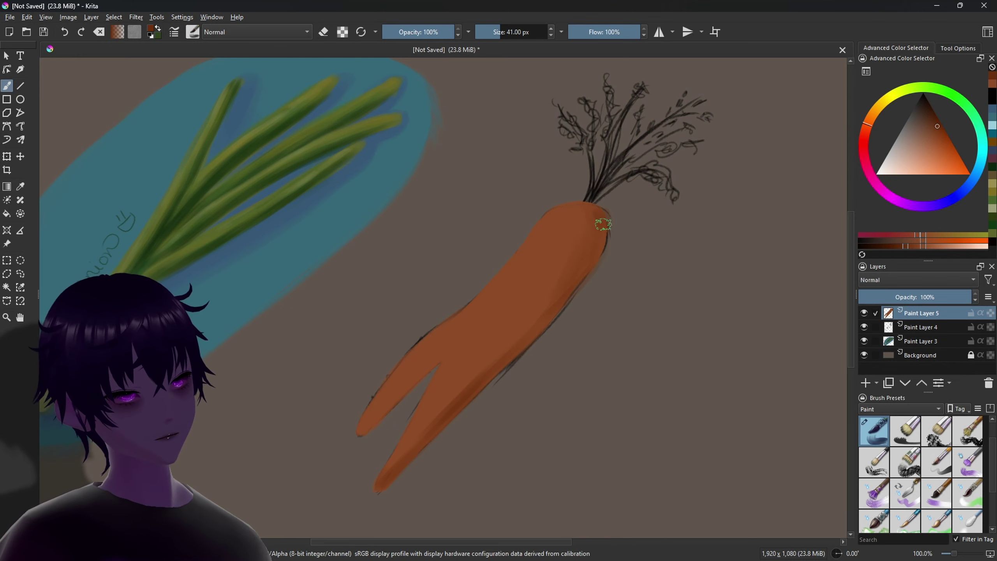
{"action": "mouse_move", "coordinate": [593, 226]}
{"action": "left_mouse_down"}
{"action": "mouse_move", "coordinate": [585, 270]}
{"action": "mouse_move", "coordinate": [541, 310]}
{"action": "left_mouse_up"}
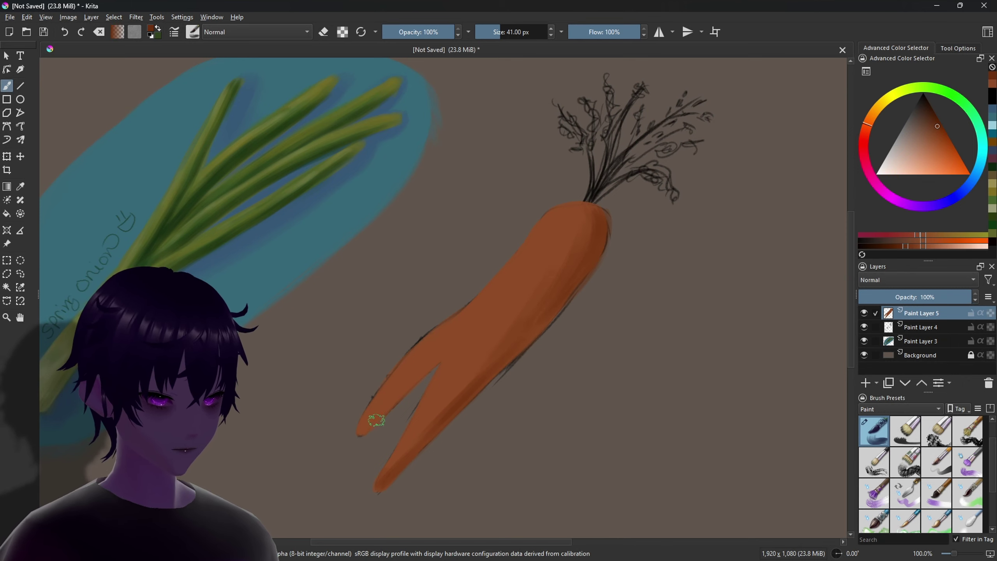
{"action": "key", "text": "bracketleft"}
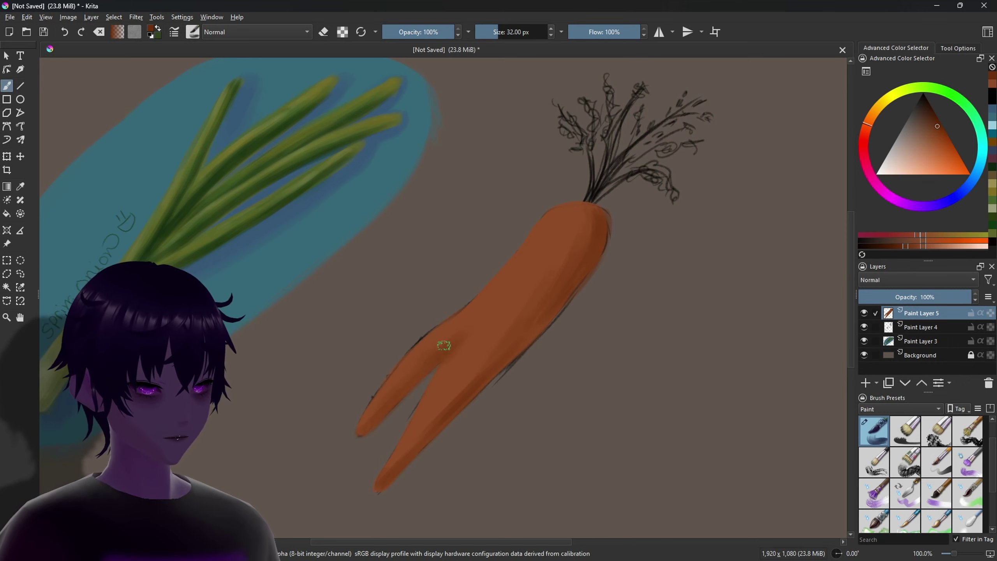
{"action": "key", "text": "bracketright"}
{"action": "key", "text": "bracketright"}
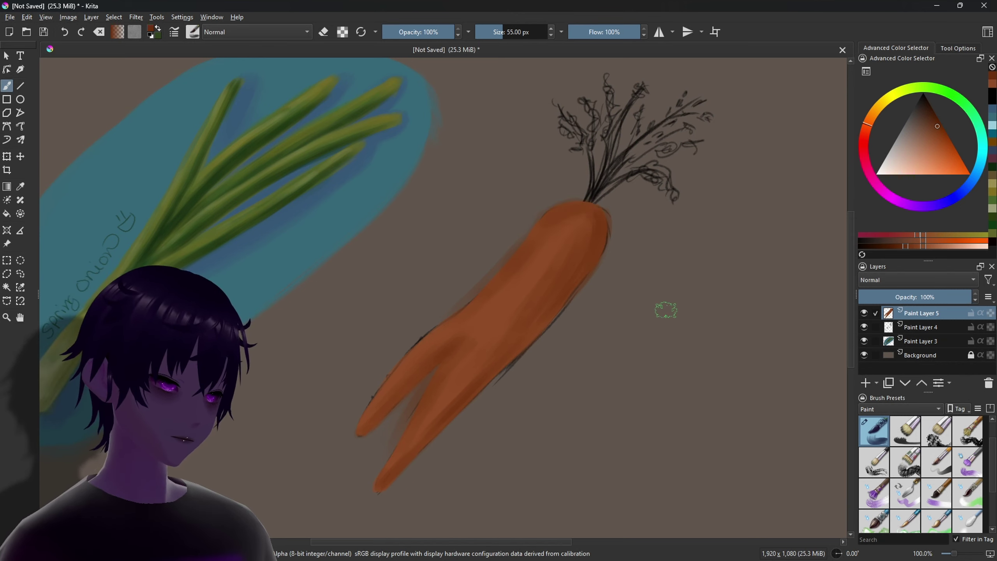
- Pick a brighter orange and paint a highlight on the carrot with a 26 px brush
{"action": "left_click", "coordinate": [872, 122]}
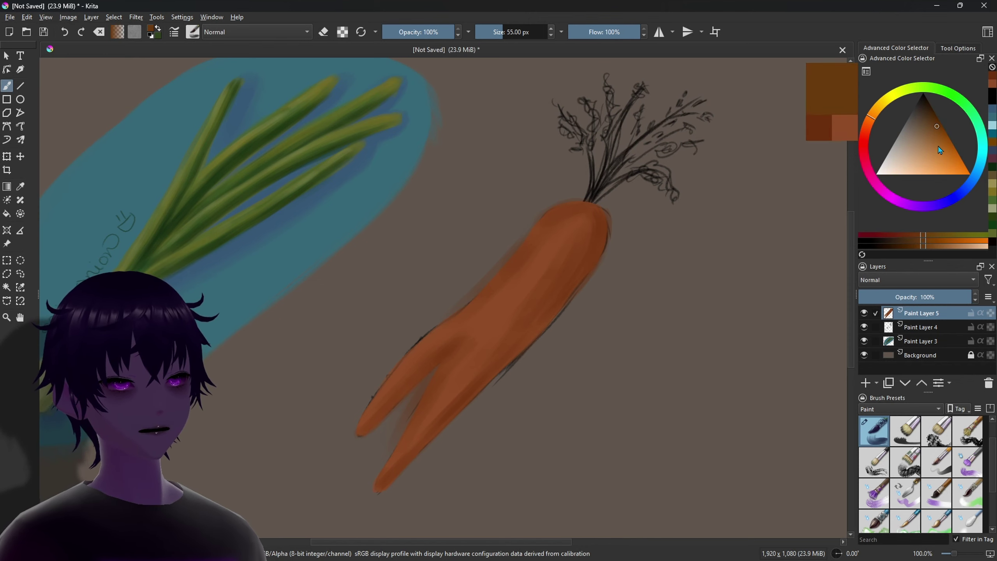
{"action": "left_click", "coordinate": [940, 134]}
{"action": "key", "text": "bracketleft"}
{"action": "key", "text": "bracketleft"}
{"action": "key", "text": "bracketleft"}
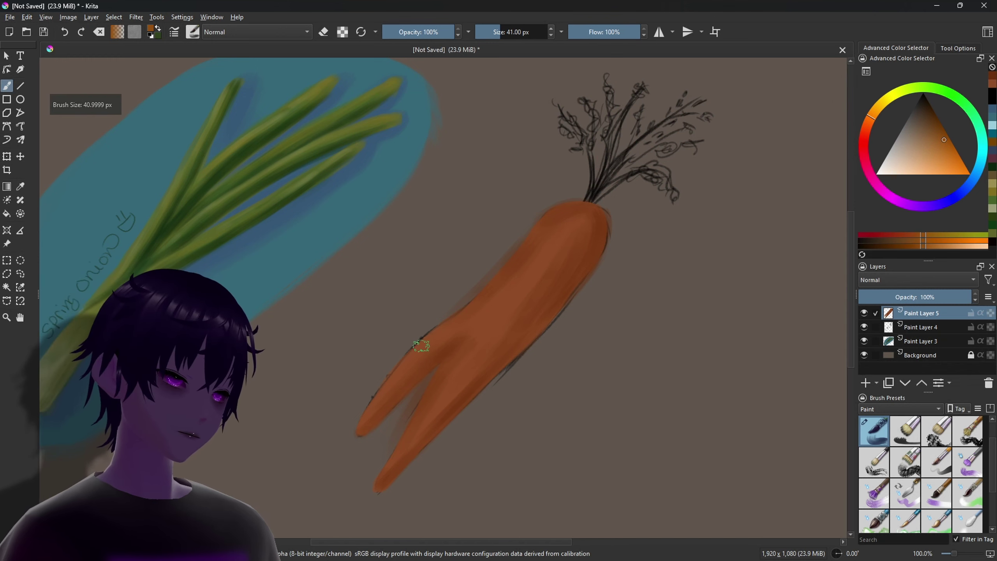
{"action": "left_click_drag", "start_coordinate": [389, 387], "coordinate": [383, 388]}
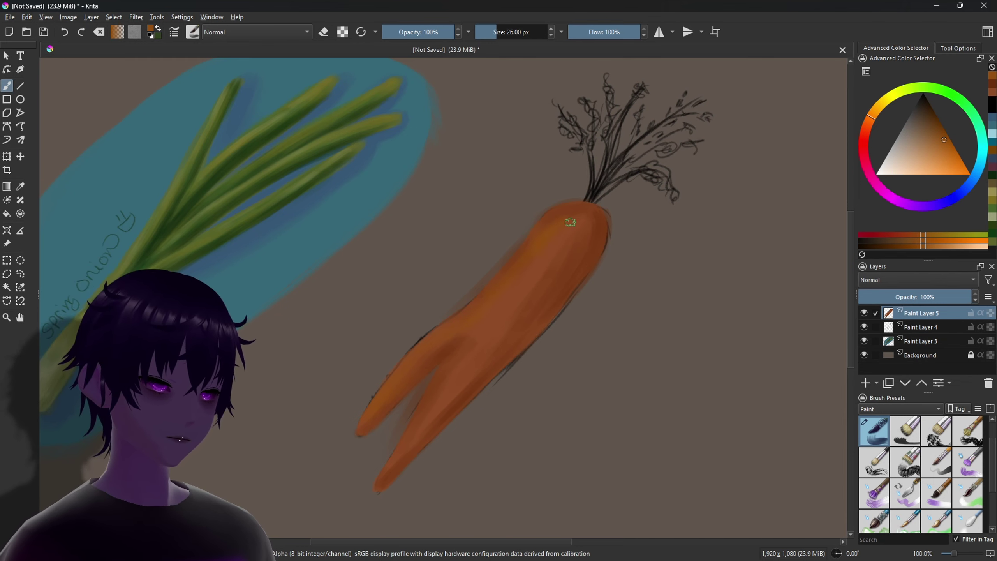
{"action": "key", "text": "bracketright"}
{"action": "key", "text": "bracketright"}
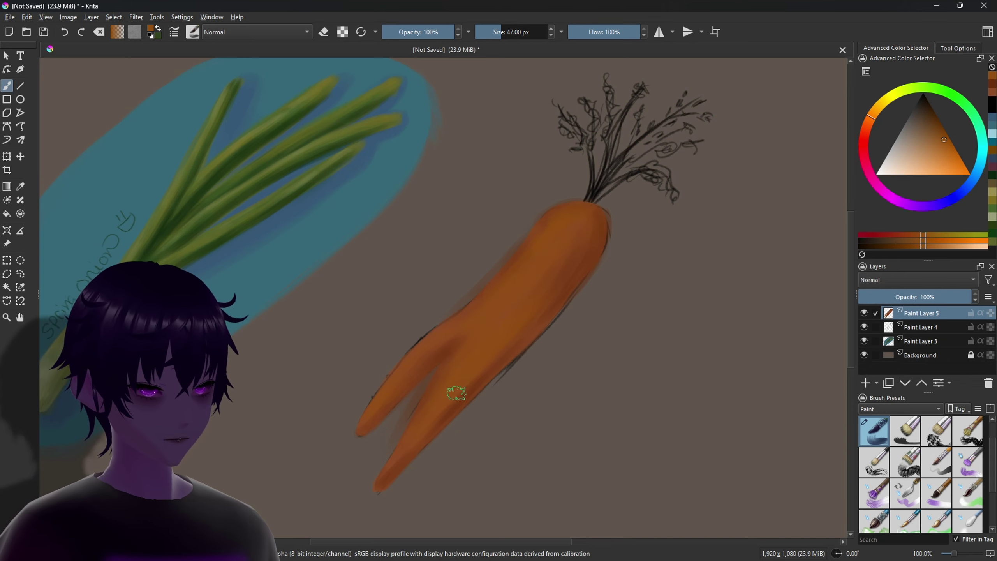
- Switch to another orange and blend it across the carrot with a 32 px brush
{"action": "left_click_drag", "start_coordinate": [875, 121], "coordinate": [866, 130]}
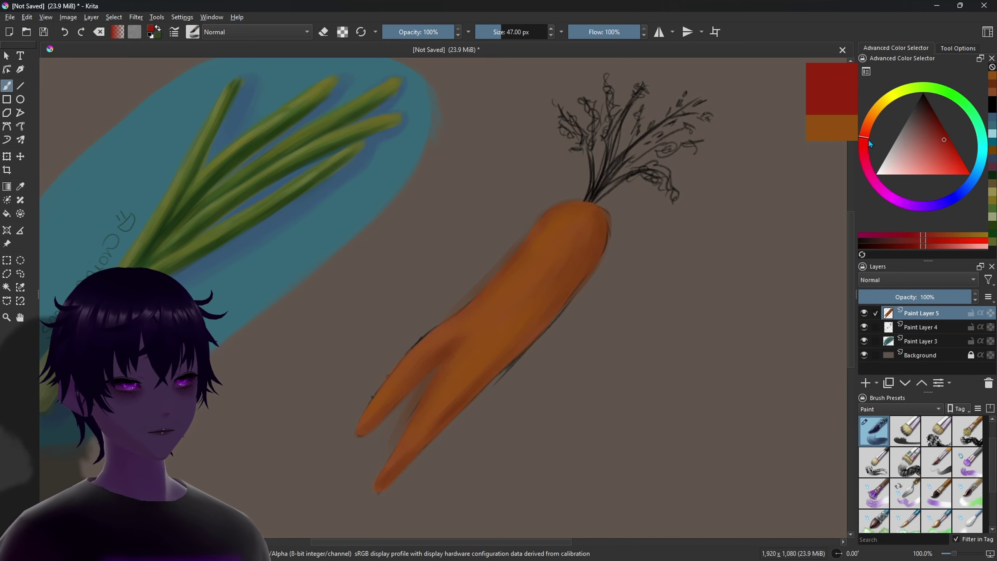
{"action": "key", "text": "bracketleft"}
{"action": "key", "text": "bracketleft"}
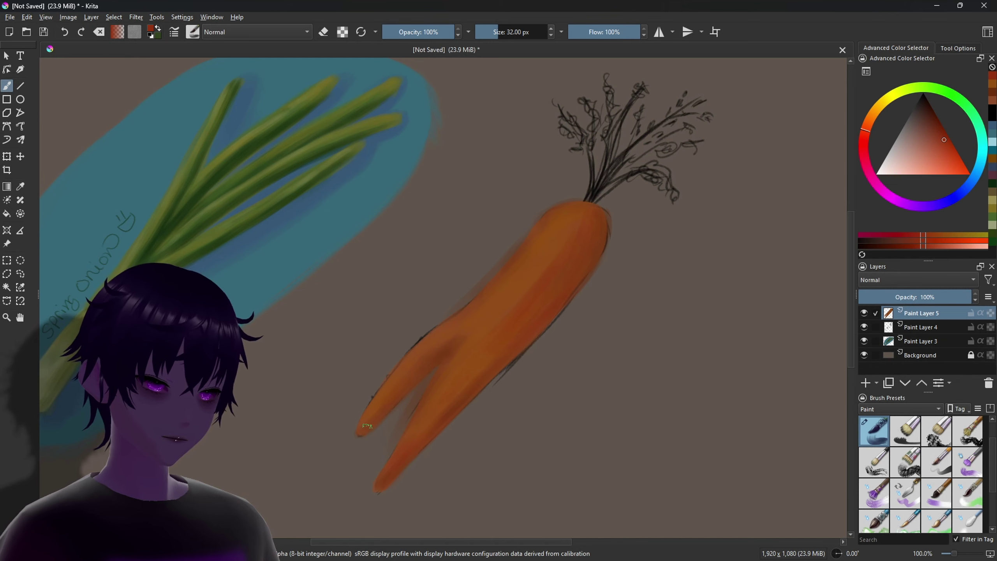
{"action": "left_click", "coordinate": [994, 103]}
{"action": "mouse_move", "coordinate": [494, 330]}
{"action": "left_mouse_down"}
{"action": "mouse_move", "coordinate": [510, 329]}
{"action": "mouse_move", "coordinate": [436, 339]}
{"action": "left_mouse_up"}
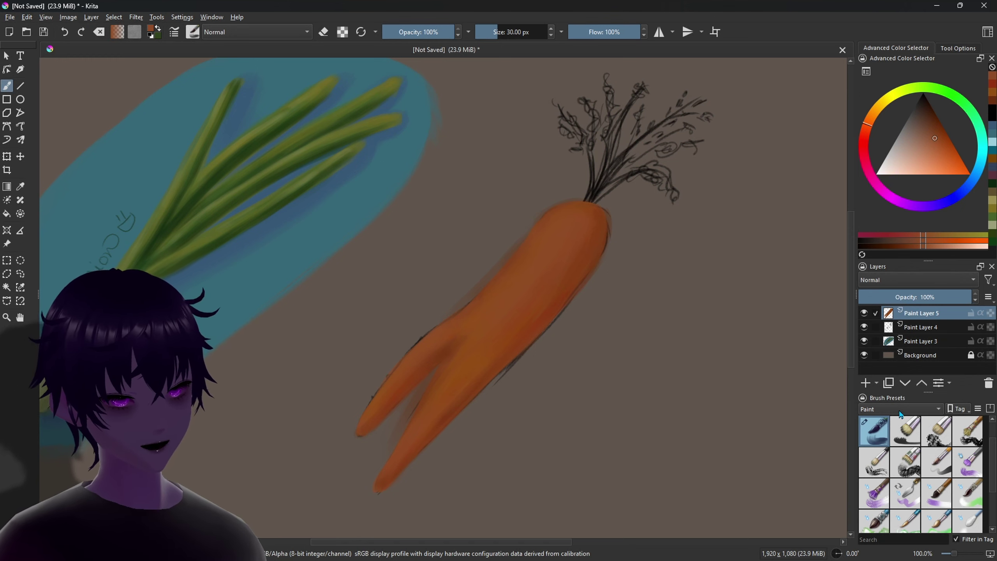
- Switch to the soft eraser at about 15 px and clean stray paint off the carrot's lower branch
{"action": "left_click", "coordinate": [883, 409]}
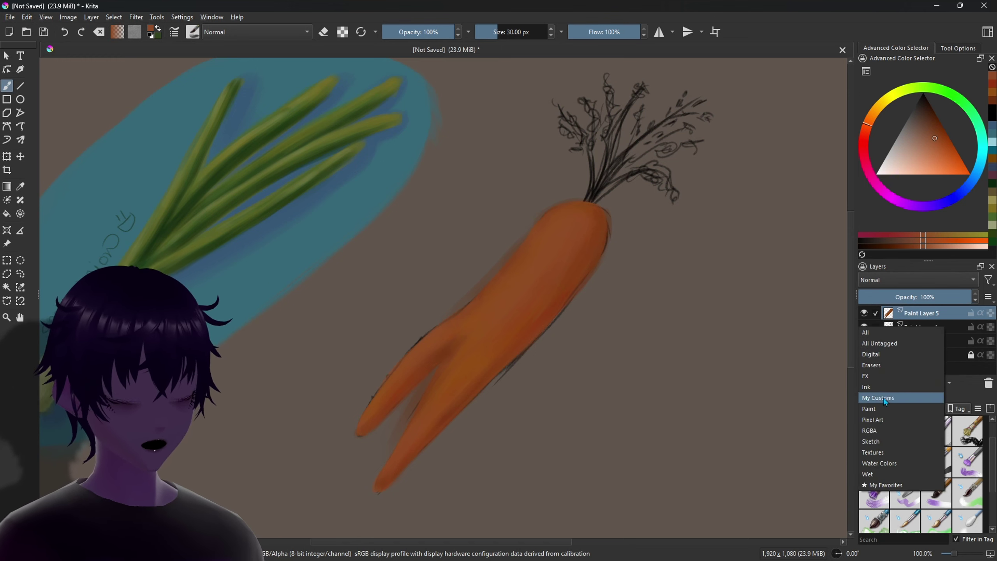
{"action": "left_click", "coordinate": [871, 365]}
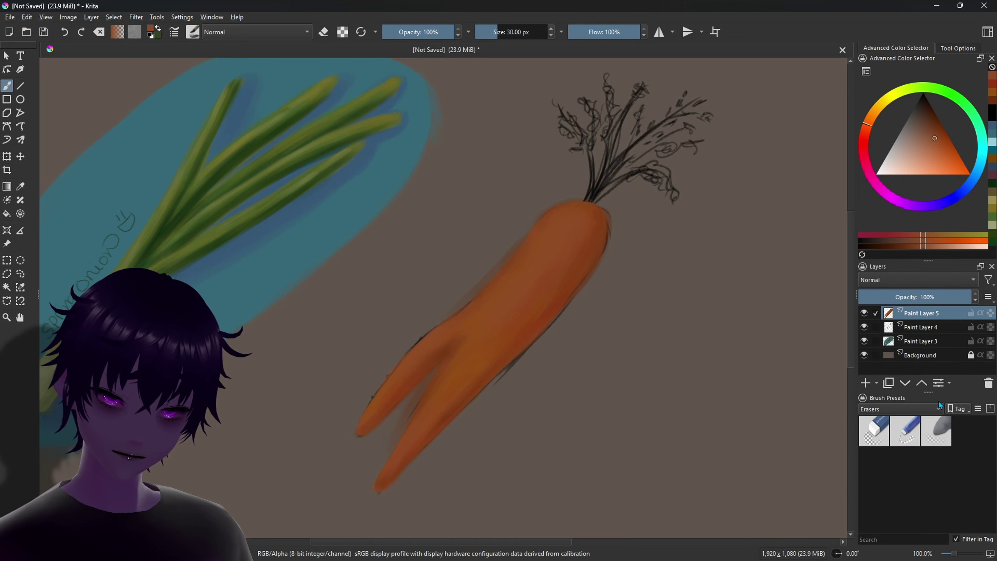
{"action": "left_click", "coordinate": [937, 431]}
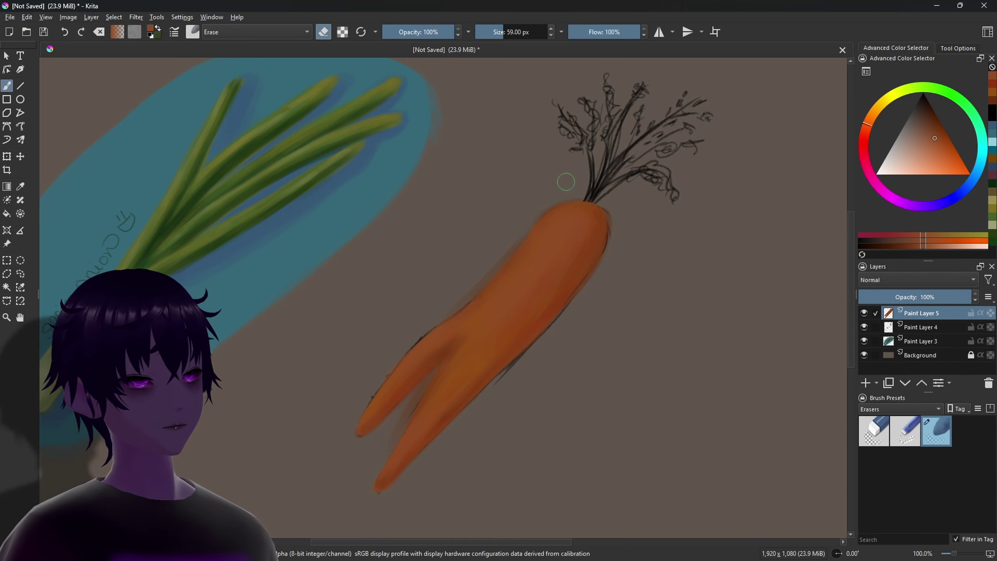
{"action": "left_click_drag", "start_coordinate": [528, 218], "coordinate": [510, 218]}
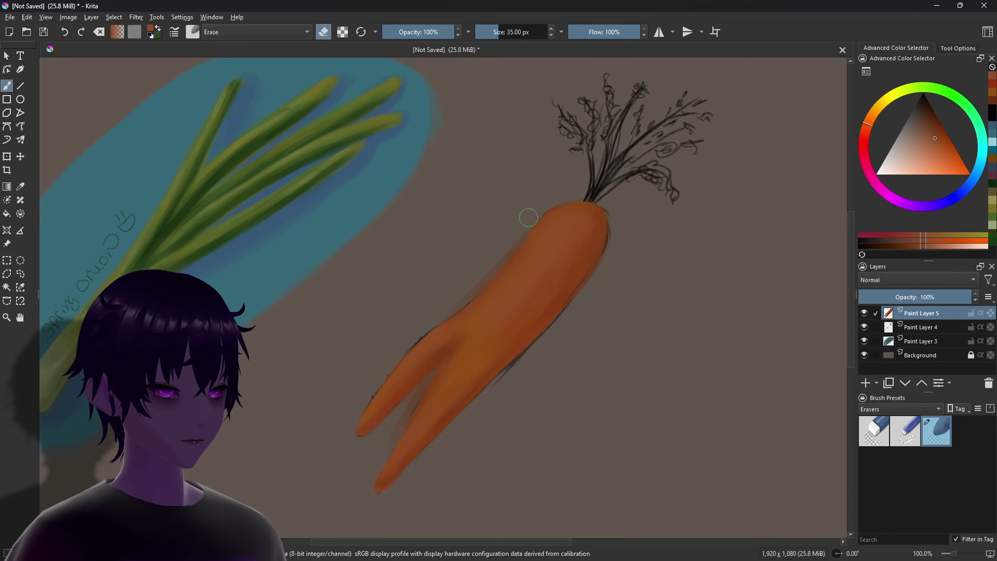
{"action": "key", "text": "bracketleft"}
{"action": "key", "text": "bracketleft"}
{"action": "key", "text": "bracketleft"}
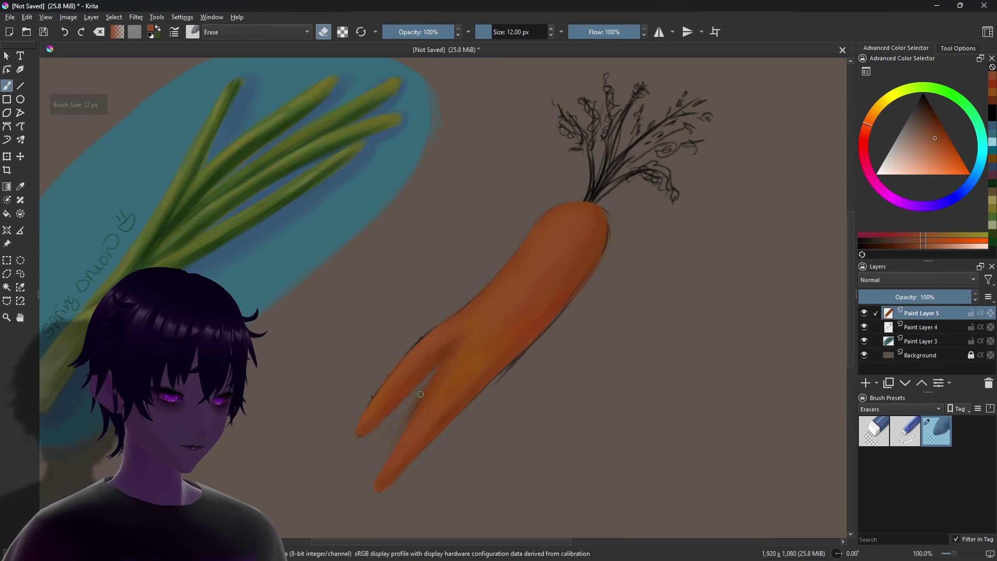
{"action": "key", "text": "bracketright"}
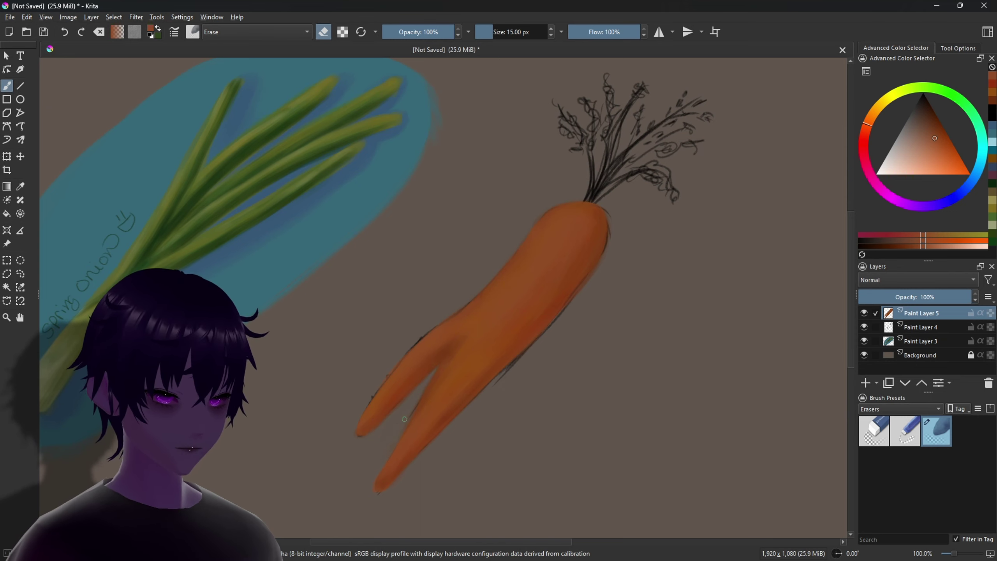
{"action": "left_click_drag", "start_coordinate": [402, 427], "coordinate": [376, 493]}
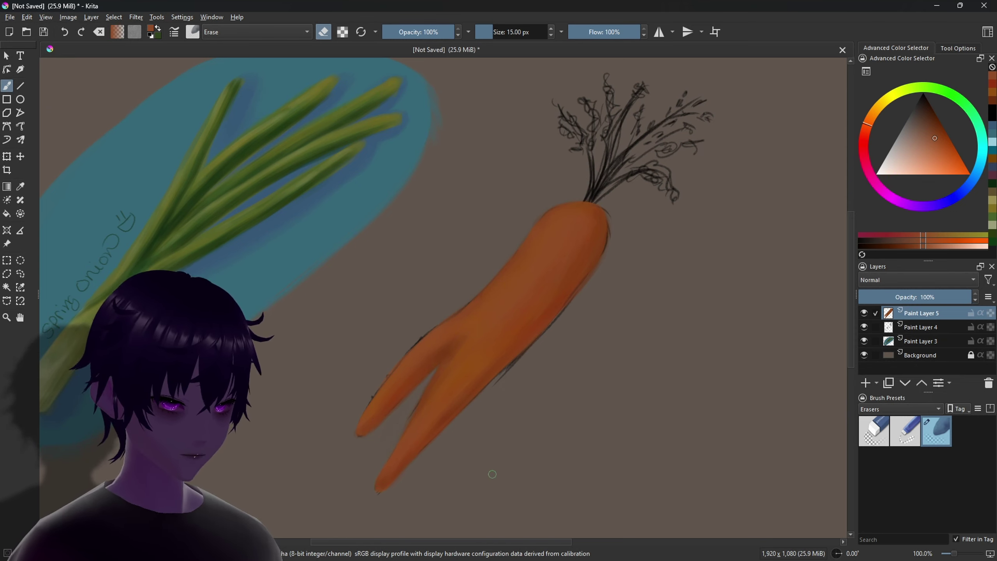
{"action": "key", "text": "bracketright"}
{"action": "left_click", "coordinate": [899, 409]}
- Return to a Paint brush, add Paint Layer 6, and pick a dark brown
{"action": "left_click", "coordinate": [881, 453]}
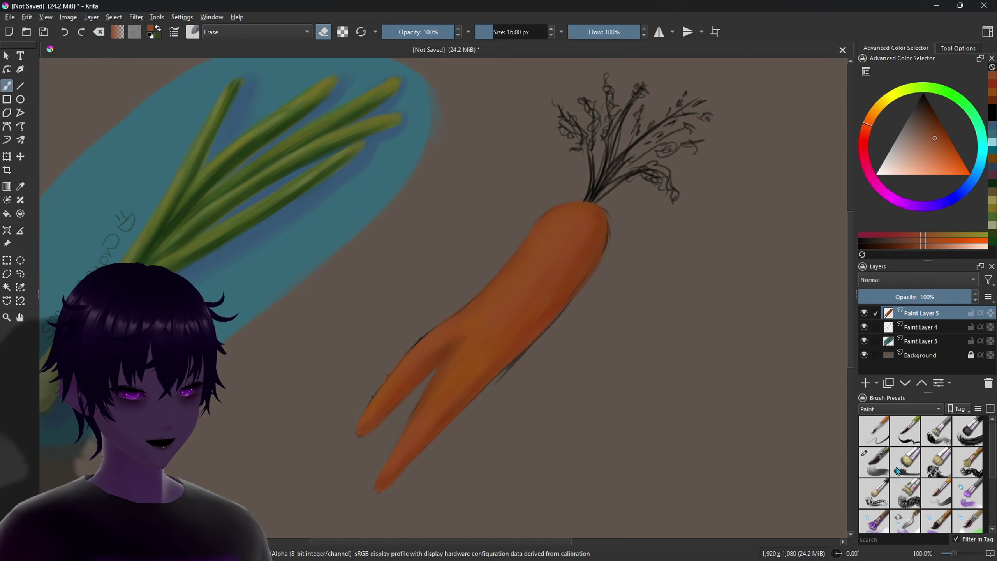
{"action": "left_click", "coordinate": [874, 461]}
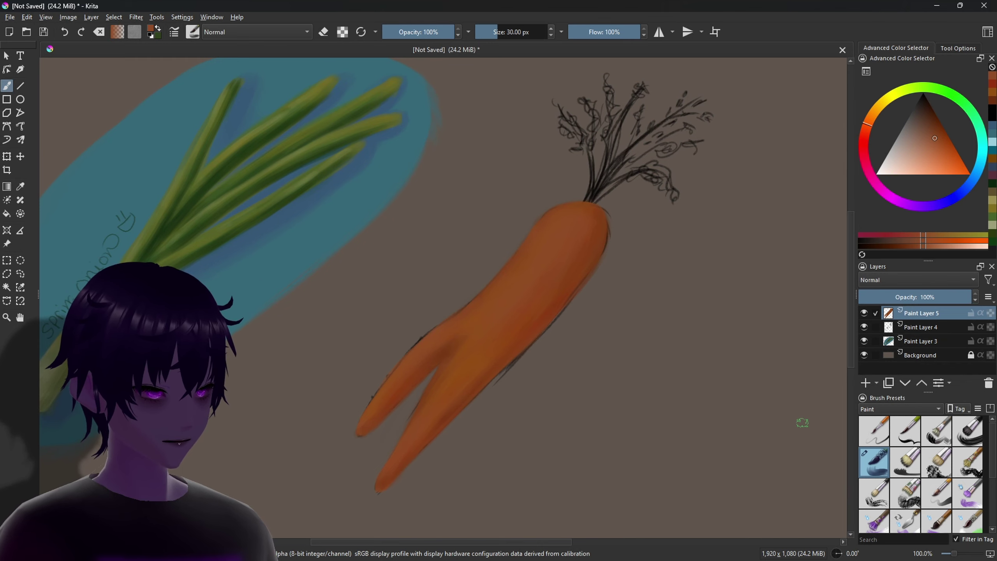
{"action": "left_click", "coordinate": [865, 384]}
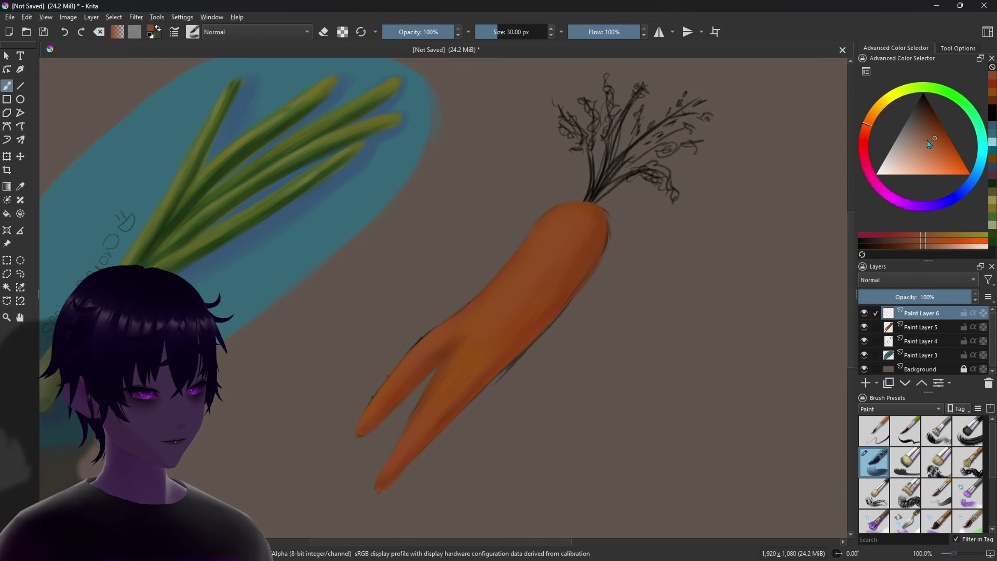
{"action": "left_click", "coordinate": [912, 242]}
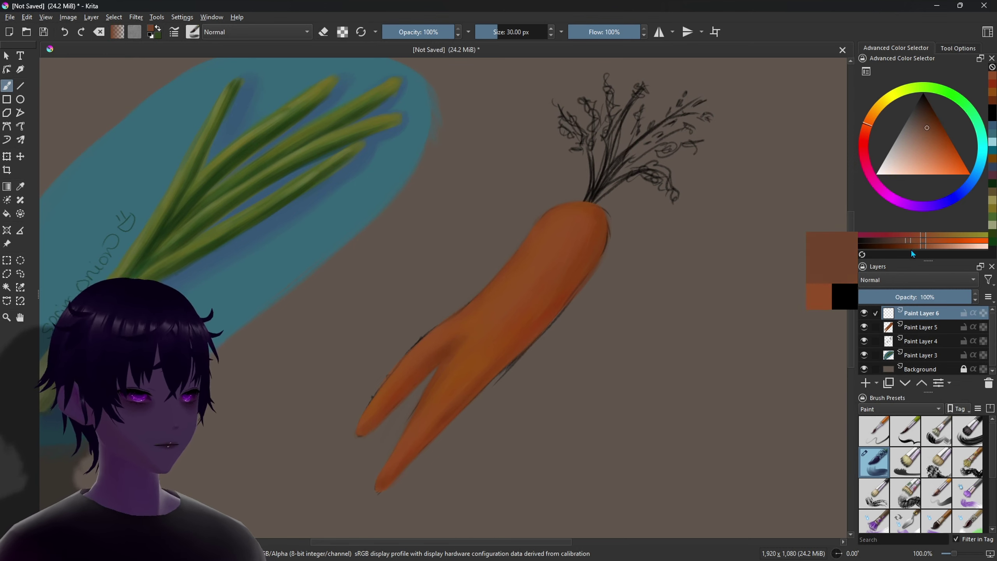
{"action": "left_click", "coordinate": [926, 114]}
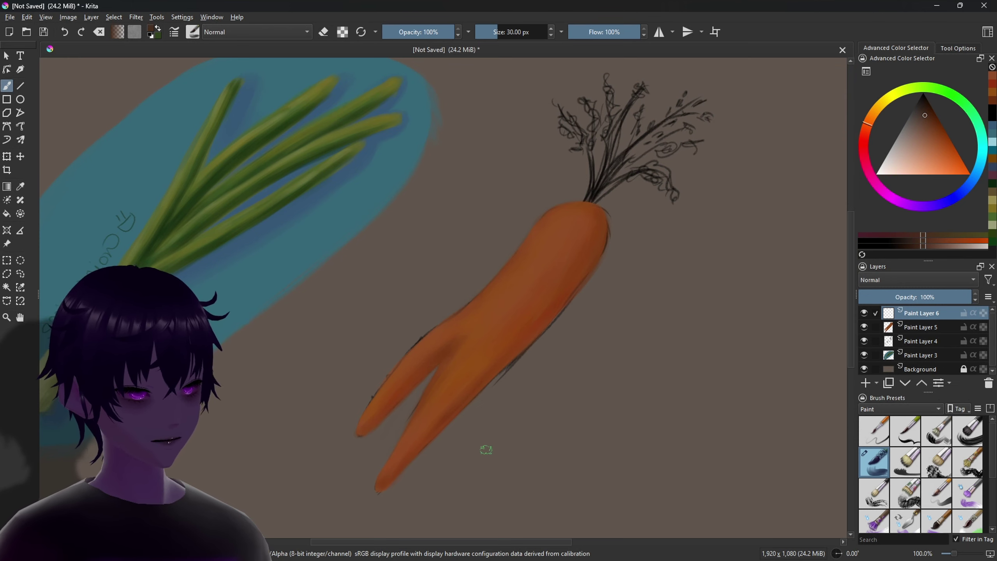
- Shrink the brush to about 6–7 px and draw fine ridge lines across the carrot
{"action": "key", "text": "bracketleft"}
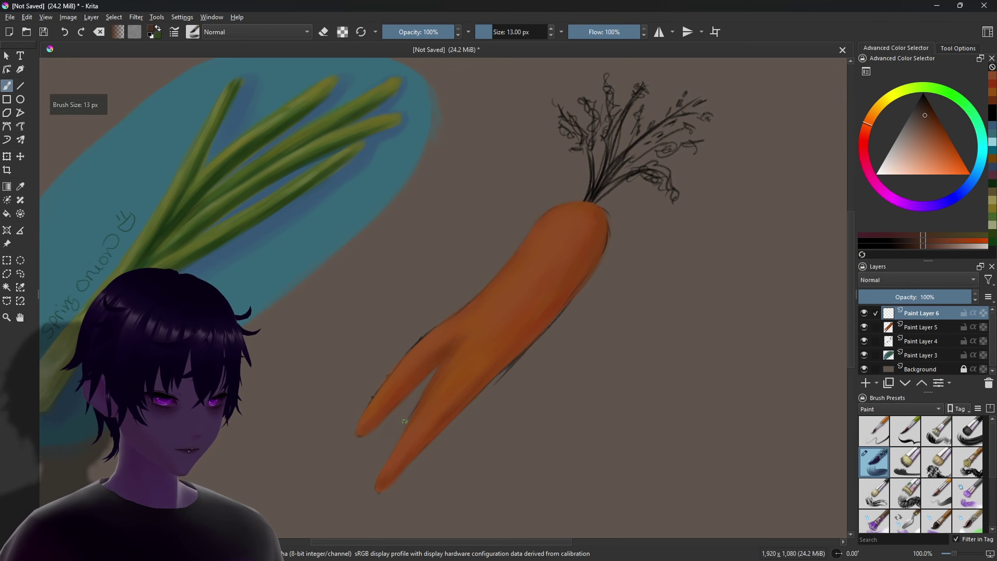
{"action": "key", "text": "bracketleft"}
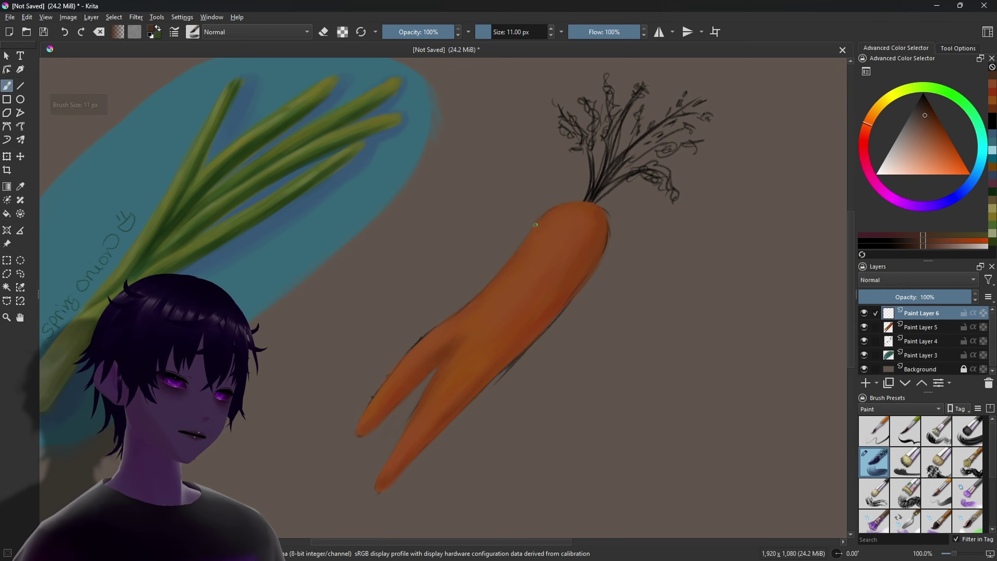
{"action": "key", "text": "bracketleft"}
{"action": "key", "text": "bracketleft"}
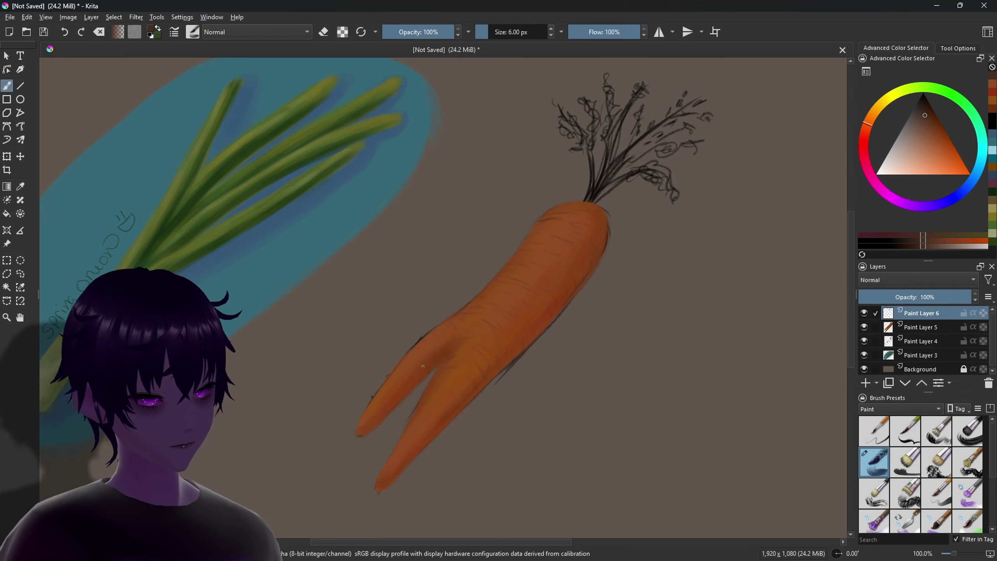
{"action": "key", "text": "bracketleft"}
{"action": "key", "text": "bracketleft"}
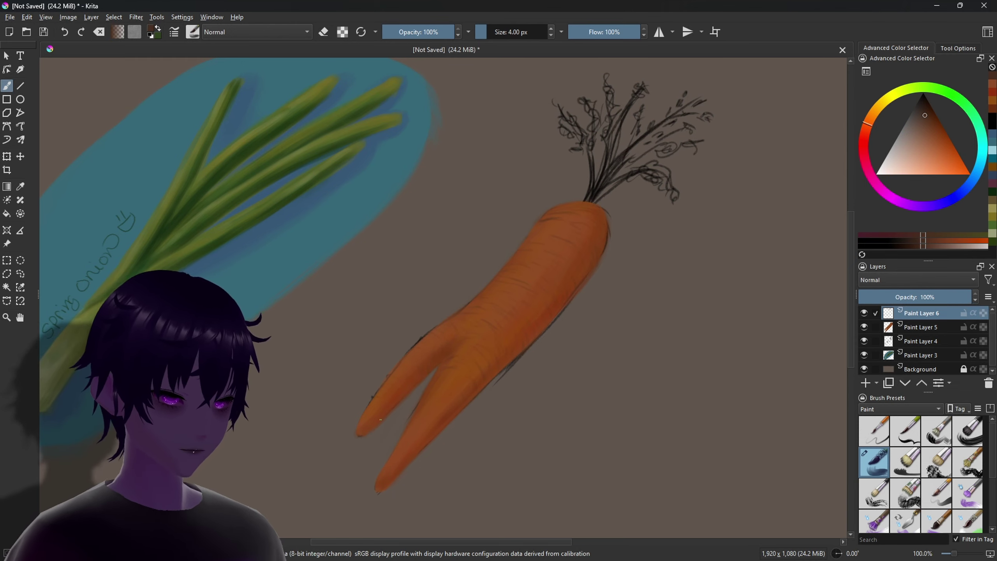
{"action": "key", "text": "bracketright"}
{"action": "key", "text": "bracketright"}
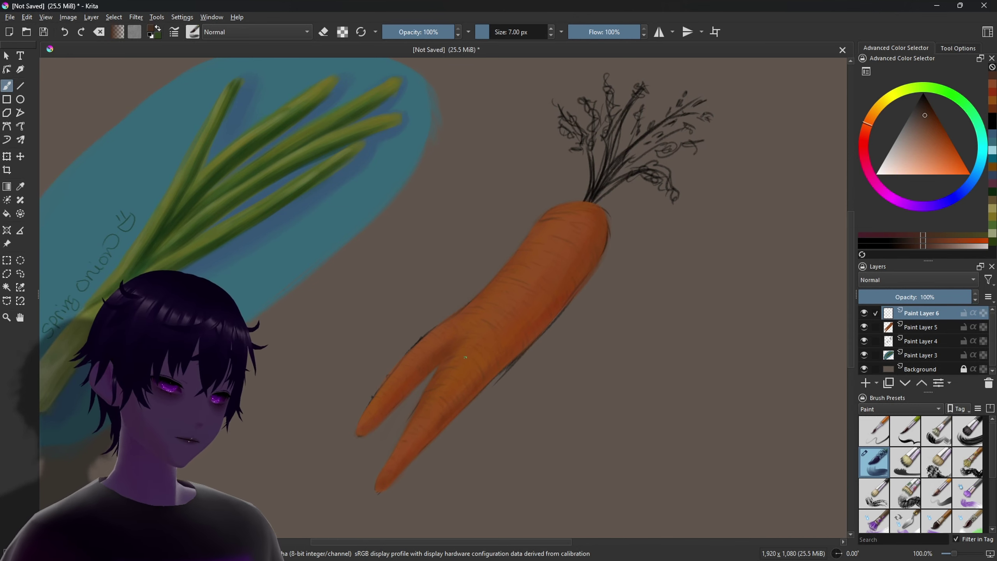
{"action": "key", "text": "bracketright"}
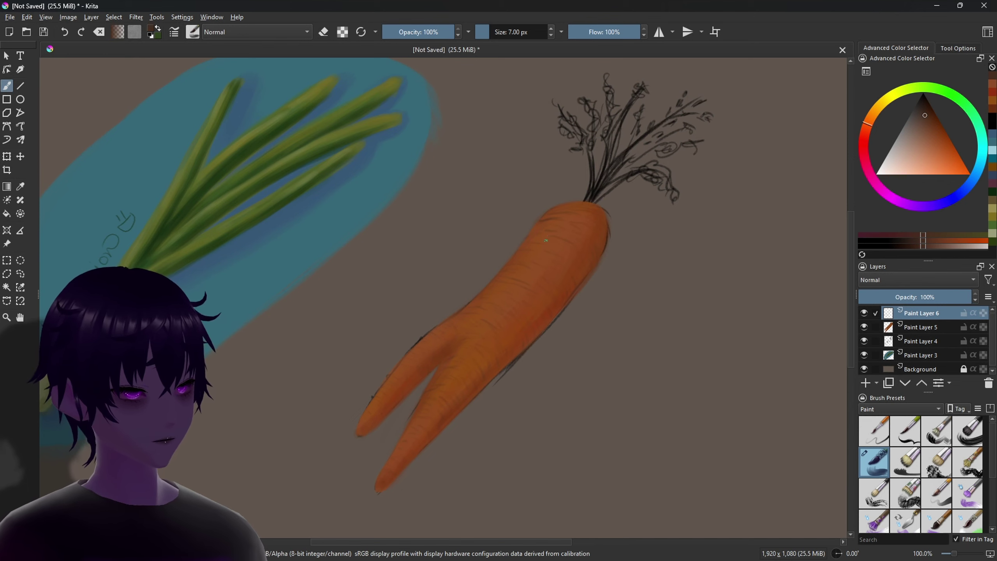
- Pick orange and streak soft orange texture strokes along the carrot body on new Paint Layer 7
{"action": "left_click_drag", "start_coordinate": [934, 126], "coordinate": [953, 160]}
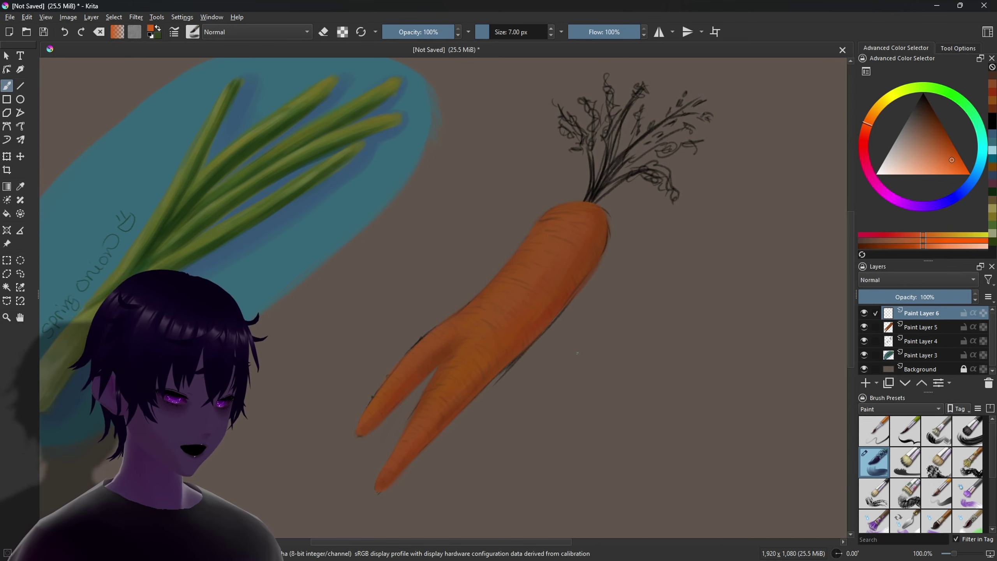
{"action": "left_click", "coordinate": [865, 382]}
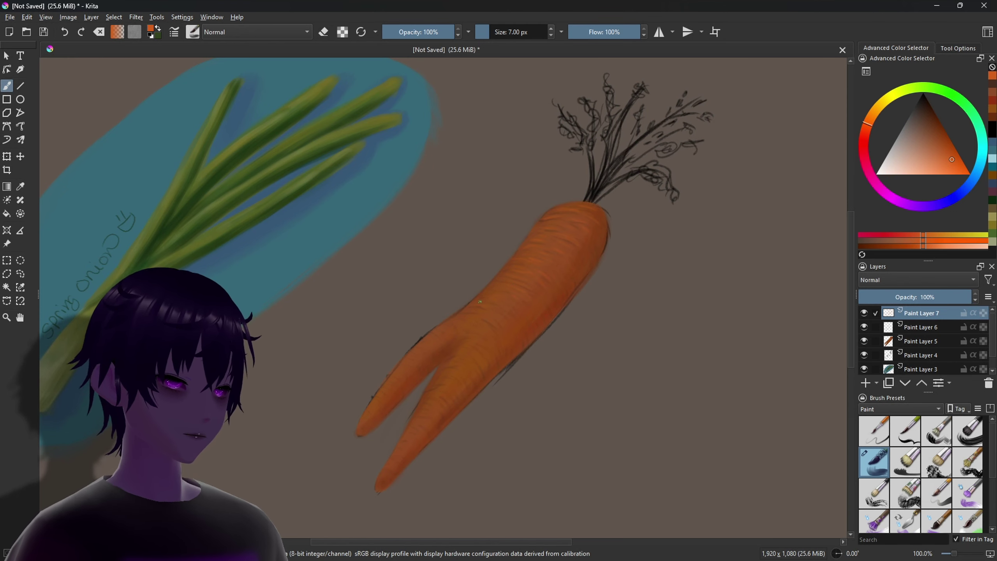
{"action": "left_click_drag", "start_coordinate": [528, 305], "coordinate": [468, 331]}
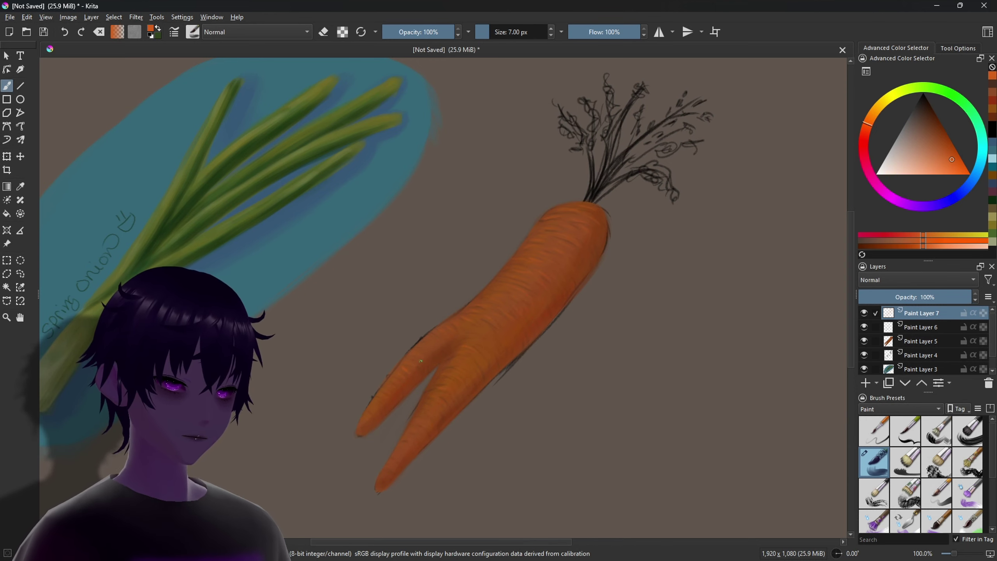
{"action": "left_click_drag", "start_coordinate": [397, 373], "coordinate": [488, 347]}
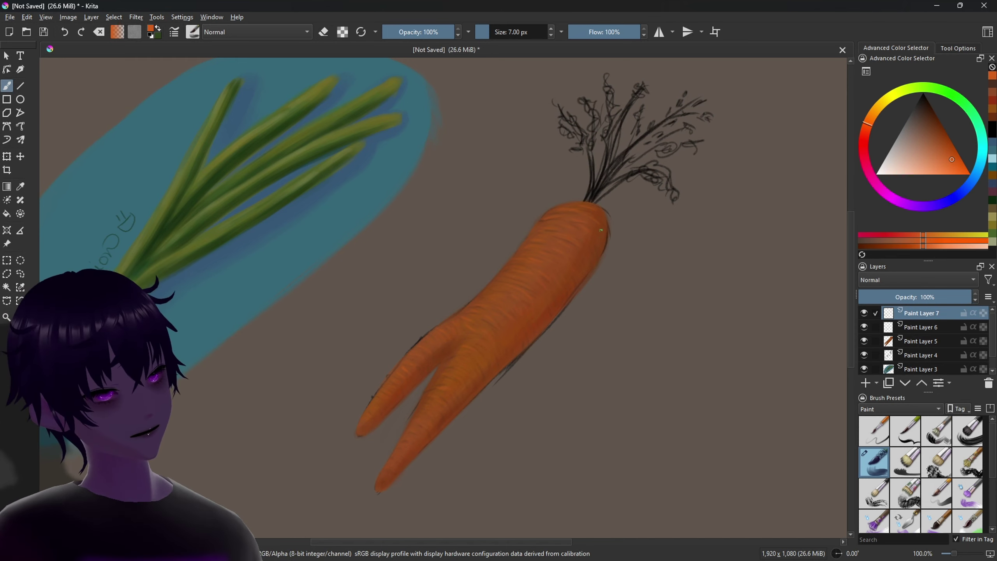
- Pick a dark brown, make Paint Layer 5 active, and set the brush to 28 px
{"action": "left_click", "coordinate": [928, 106]}
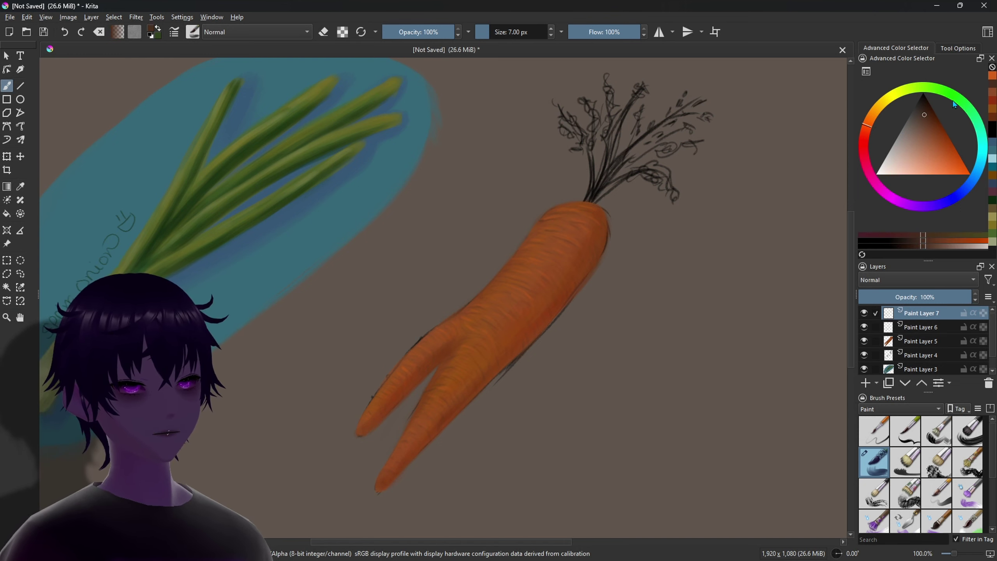
{"action": "key", "text": "bracketright"}
{"action": "key", "text": "bracketright"}
{"action": "key", "text": "bracketright"}
{"action": "key", "text": "Page_Down"}
{"action": "key", "text": "Page_Down"}
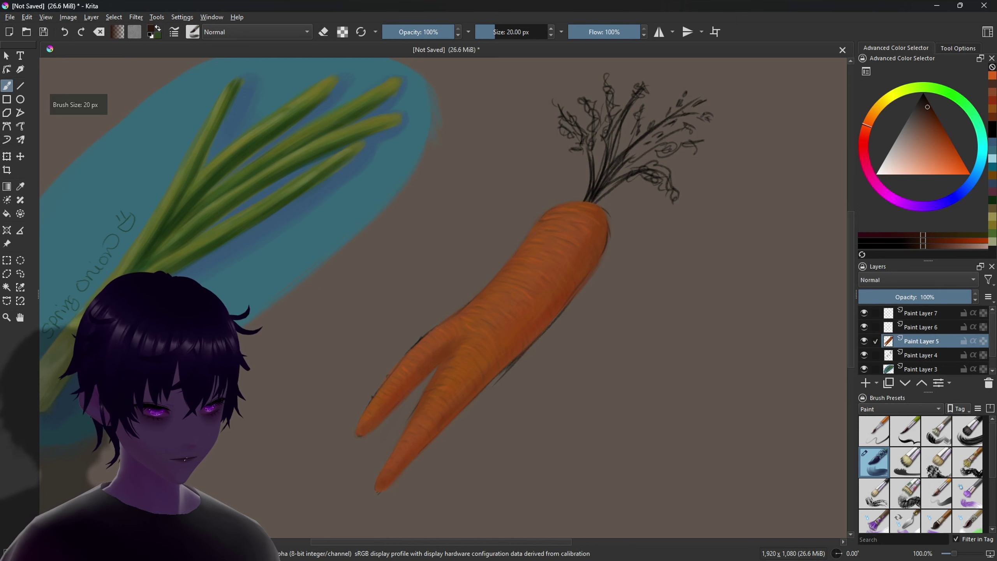
{"action": "key", "text": "bracketleft"}
{"action": "key", "text": "bracketleft"}
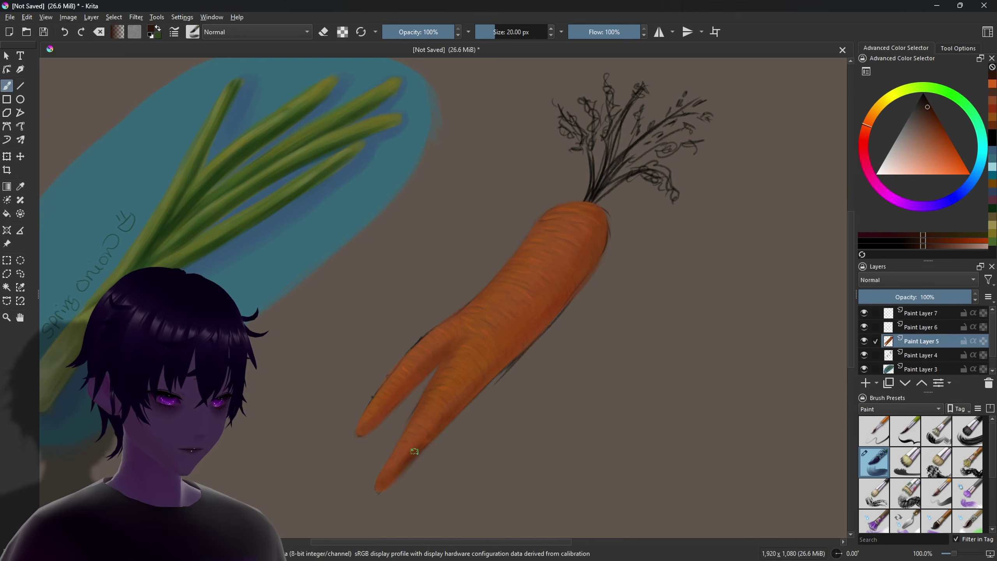
{"action": "key", "text": "bracketright"}
{"action": "key", "text": "bracketright"}
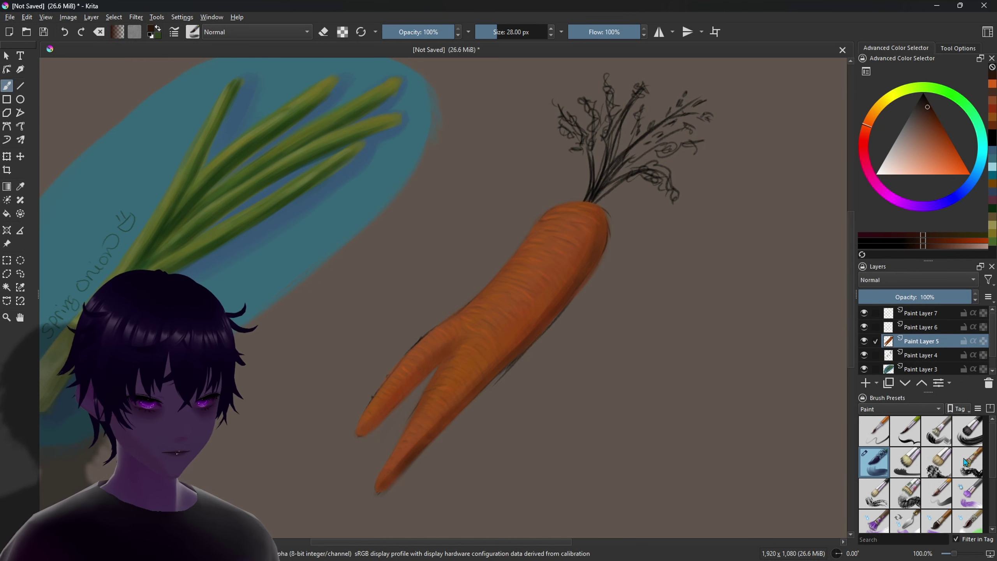
- Try two other brush presets, shrinking the brush to 16 px
{"action": "scroll", "coordinate": [962, 464], "scroll_direction": "down", "scroll_amount": 3}
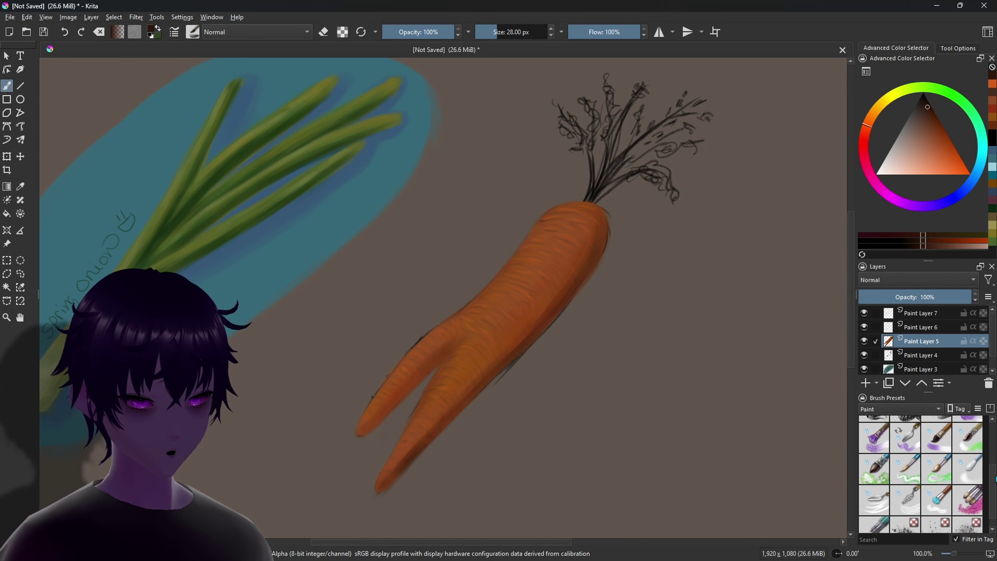
{"action": "left_click", "coordinate": [945, 489]}
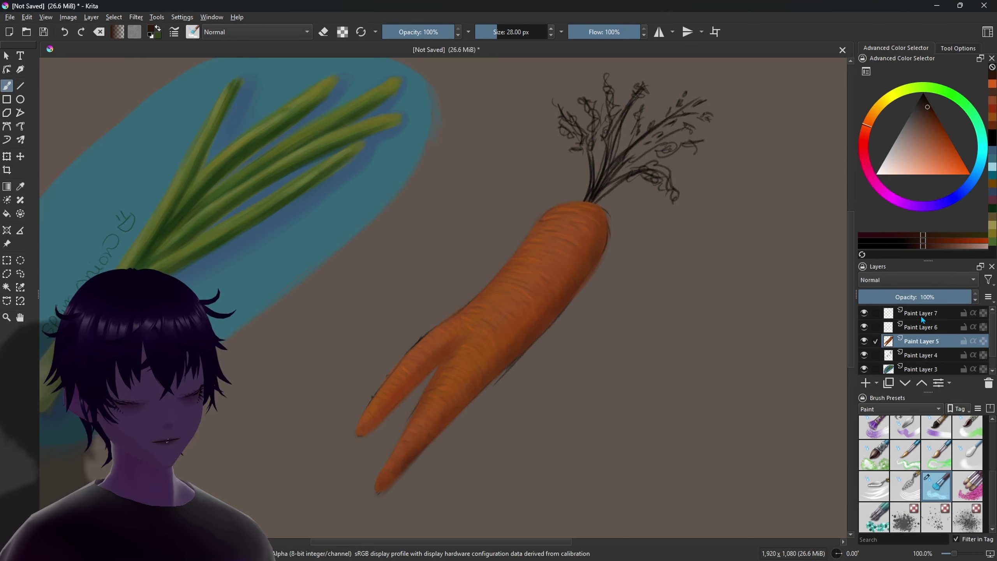
{"action": "scroll", "coordinate": [974, 456], "scroll_direction": "up", "scroll_amount": 5}
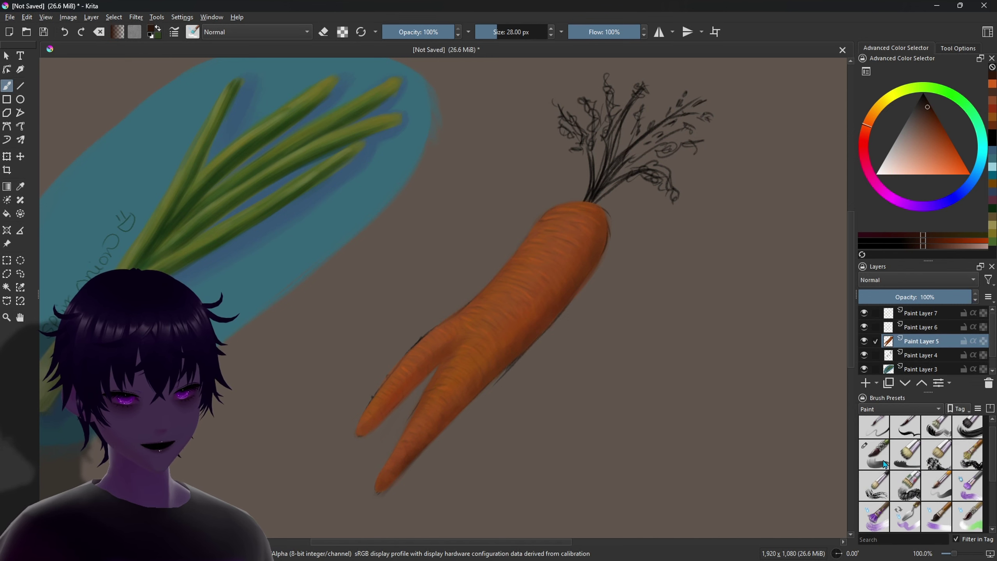
{"action": "left_click", "coordinate": [874, 454]}
{"action": "key", "text": "bracketleft"}
{"action": "key", "text": "bracketleft"}
{"action": "key", "text": "bracketleft"}
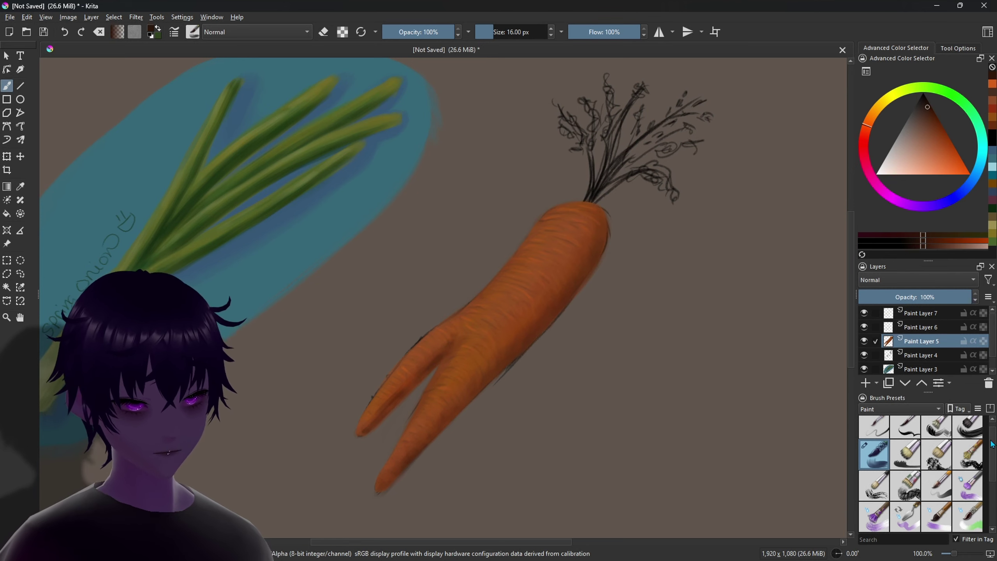
- Test further brush presets, settling at about 18 px
{"action": "scroll", "coordinate": [923, 491], "scroll_direction": "down", "scroll_amount": 2}
{"action": "left_click", "coordinate": [923, 513]}
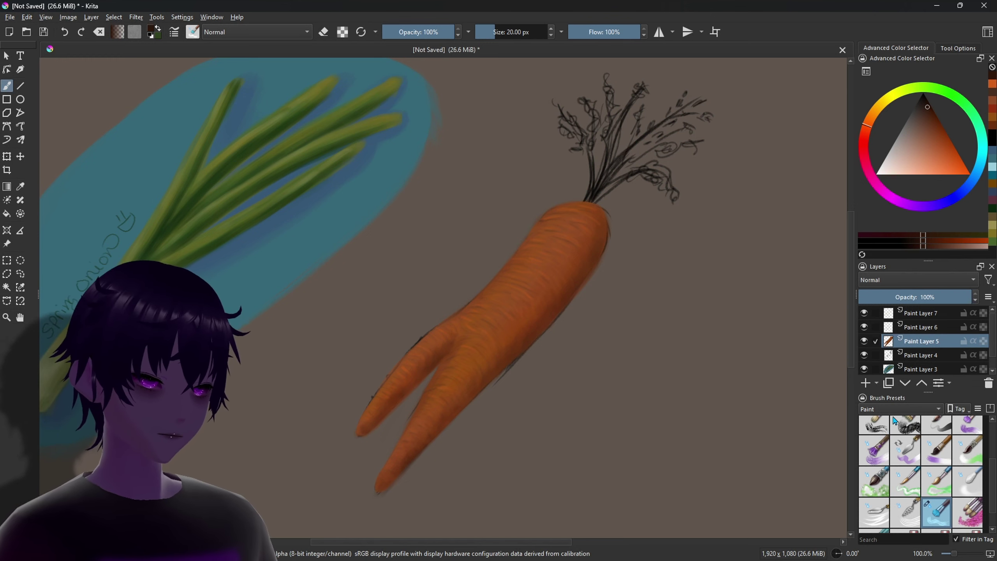
{"action": "left_click_drag", "start_coordinate": [995, 472], "coordinate": [995, 432]}
{"action": "left_click", "coordinate": [874, 461]}
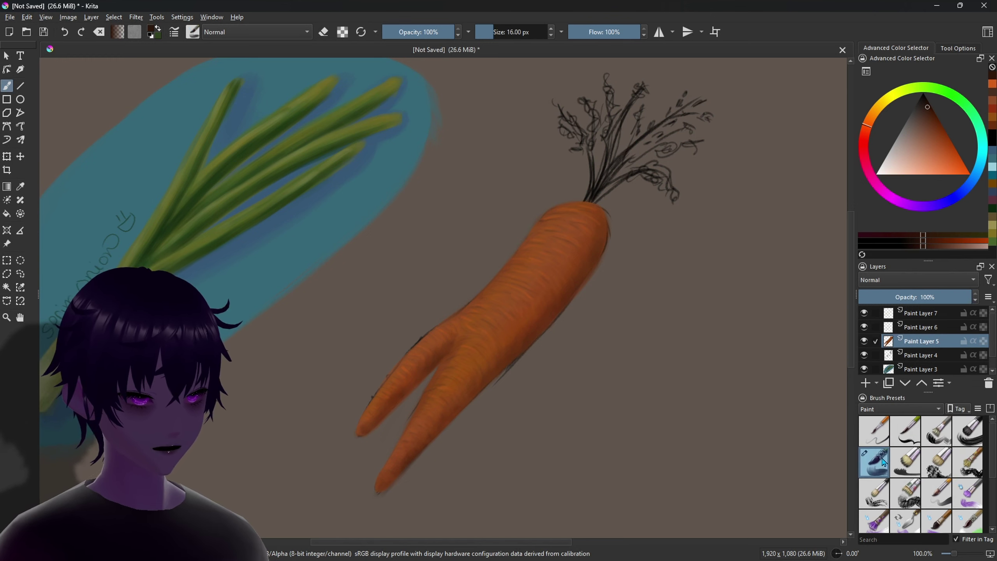
{"action": "key", "text": "bracketright"}
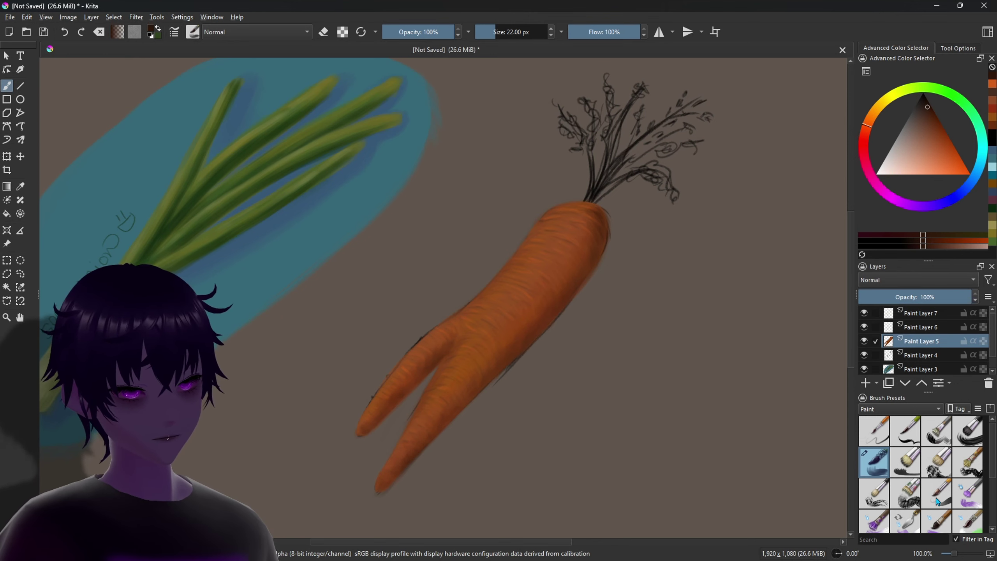
{"action": "scroll", "coordinate": [986, 464], "scroll_direction": "down", "scroll_amount": 2}
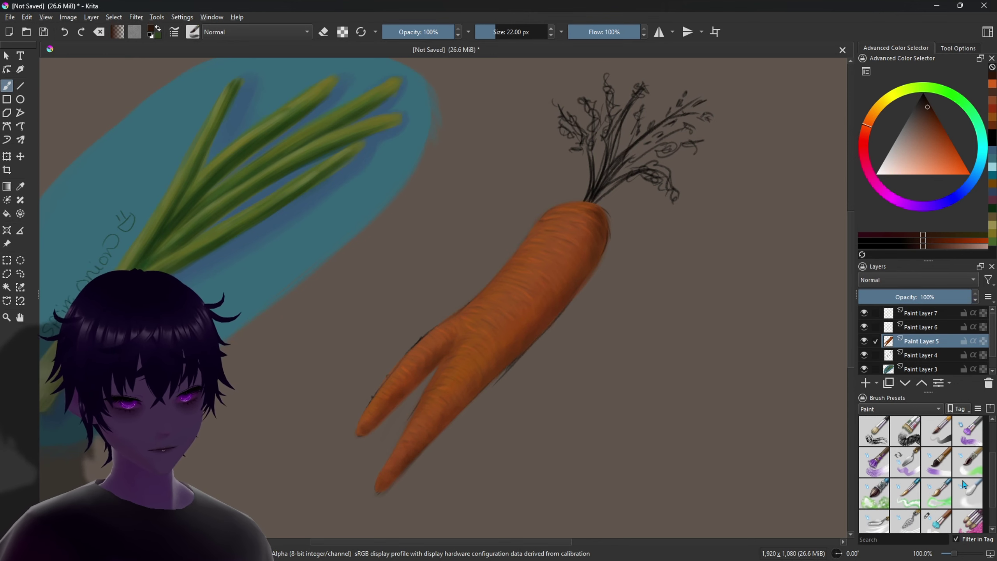
{"action": "left_click", "coordinate": [941, 525]}
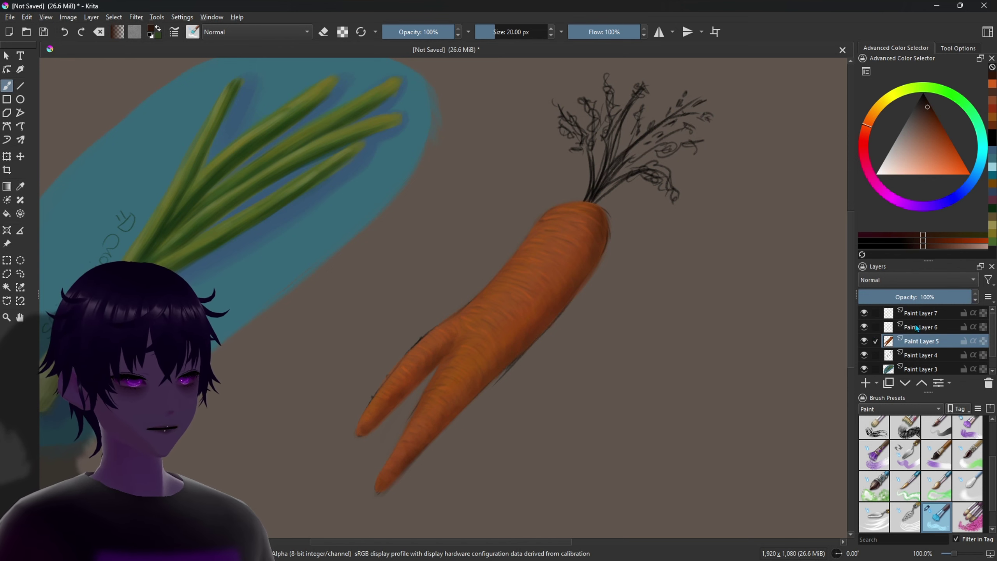
- Delete Paint Layers 7 and 6 and add a fresh Paint Layer 6 on top
{"action": "key", "text": "Page_Up"}
{"action": "key", "text": "Page_Up"}
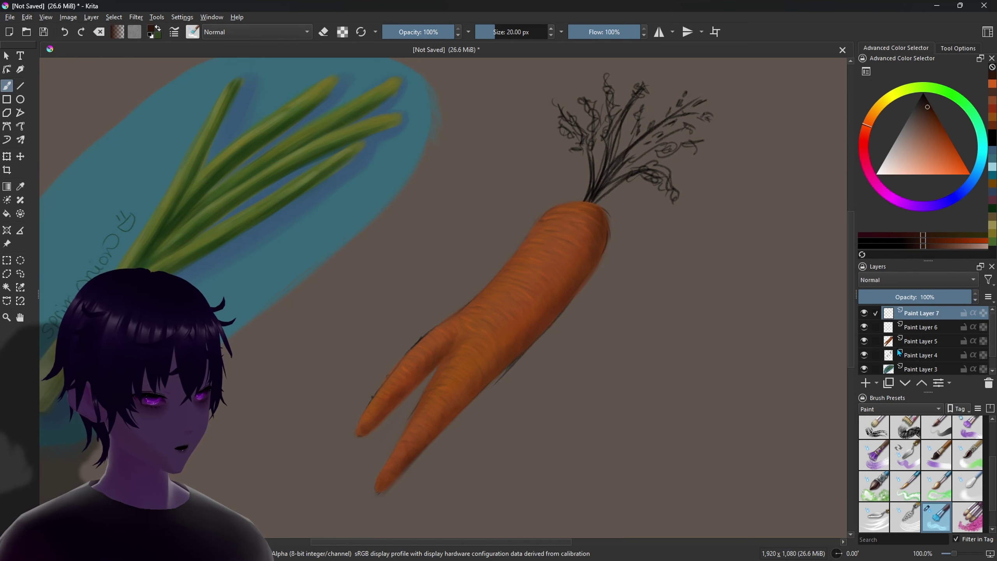
{"action": "key", "text": "shift+Delete"}
{"action": "key", "text": "shift+Delete"}
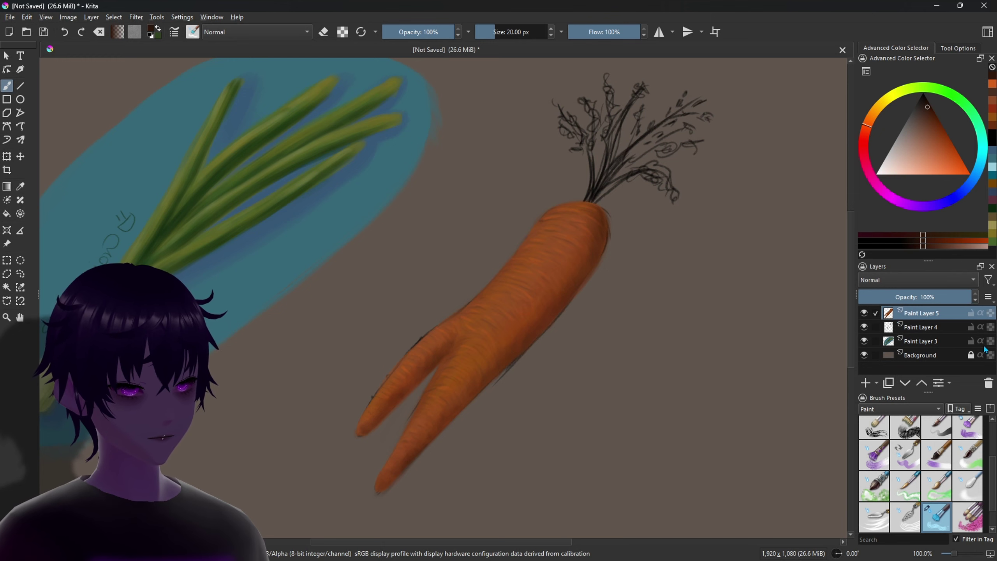
{"action": "left_click", "coordinate": [866, 384]}
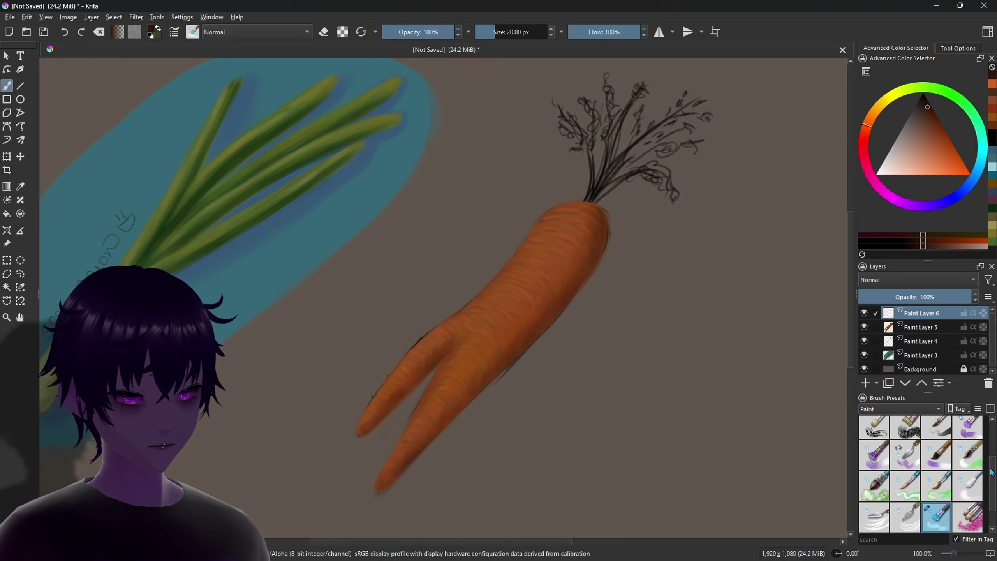
- Choose a brush preset and set the colour to a dark green
{"action": "left_click_drag", "start_coordinate": [991, 472], "coordinate": [979, 418]}
{"action": "left_click", "coordinate": [888, 461]}
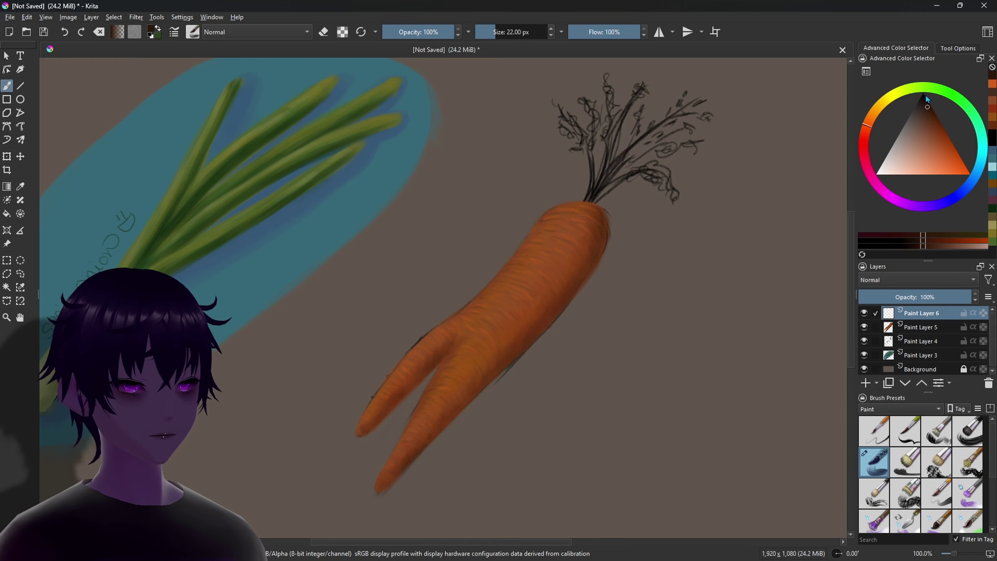
{"action": "mouse_move", "coordinate": [927, 99]}
{"action": "left_mouse_down"}
{"action": "mouse_move", "coordinate": [954, 97]}
{"action": "mouse_move", "coordinate": [928, 119]}
{"action": "left_mouse_up"}
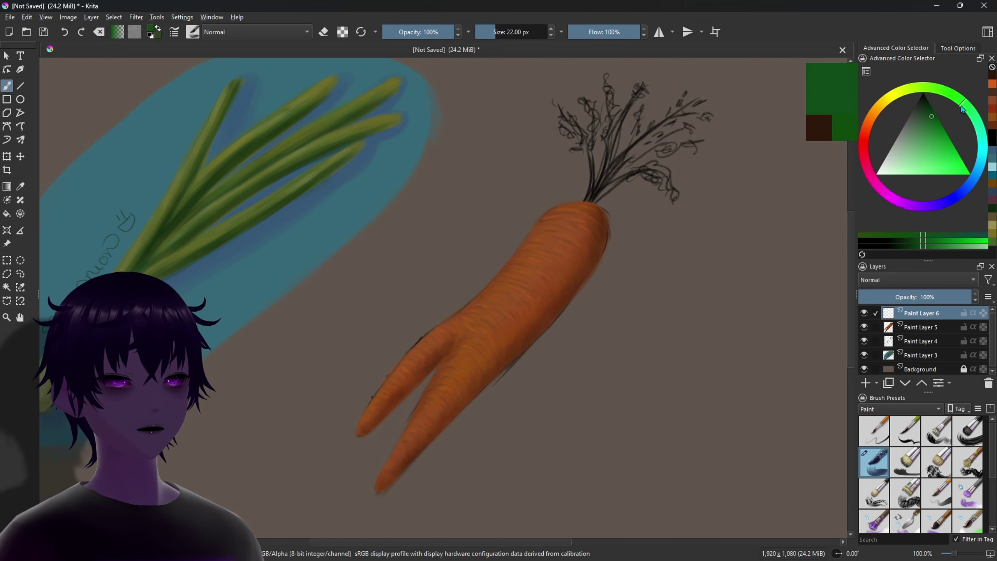
{"action": "left_click_drag", "start_coordinate": [929, 117], "coordinate": [927, 112]}
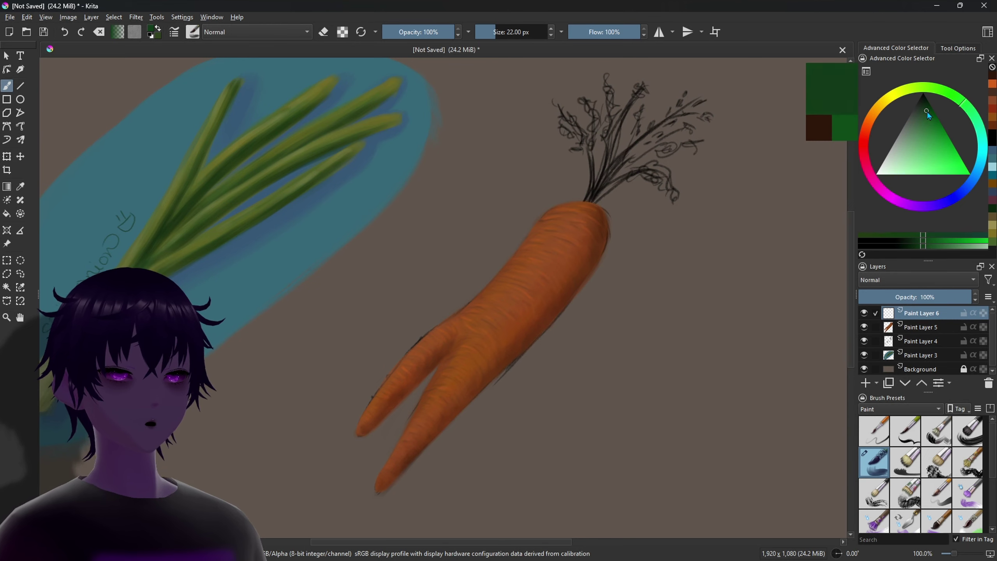
- Paint dark green strokes down the carrot stems, shrinking the brush from 13 to 6 px
{"action": "scroll", "coordinate": [851, 220], "scroll_direction": "up", "scroll_amount": 2}
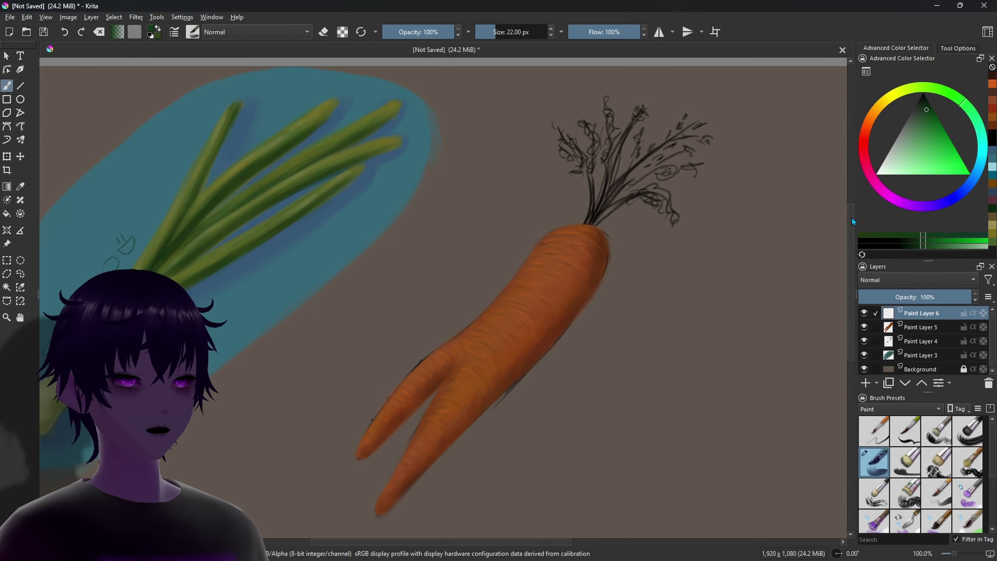
{"action": "key", "text": "bracketleft"}
{"action": "key", "text": "bracketleft"}
{"action": "key", "text": "bracketleft"}
{"action": "key", "text": "bracketleft"}
{"action": "key", "text": "bracketleft"}
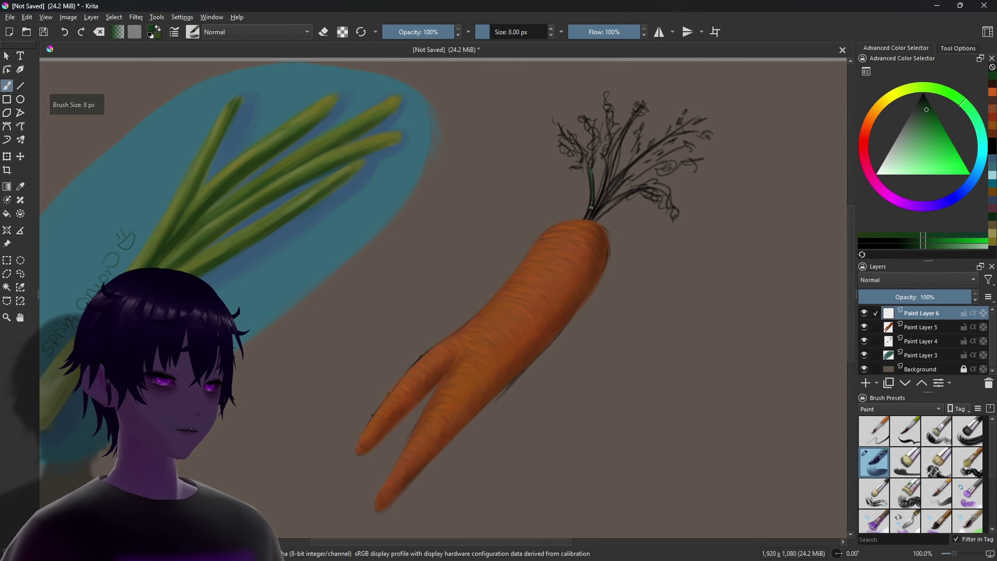
{"action": "left_click_drag", "start_coordinate": [589, 168], "coordinate": [585, 219]}
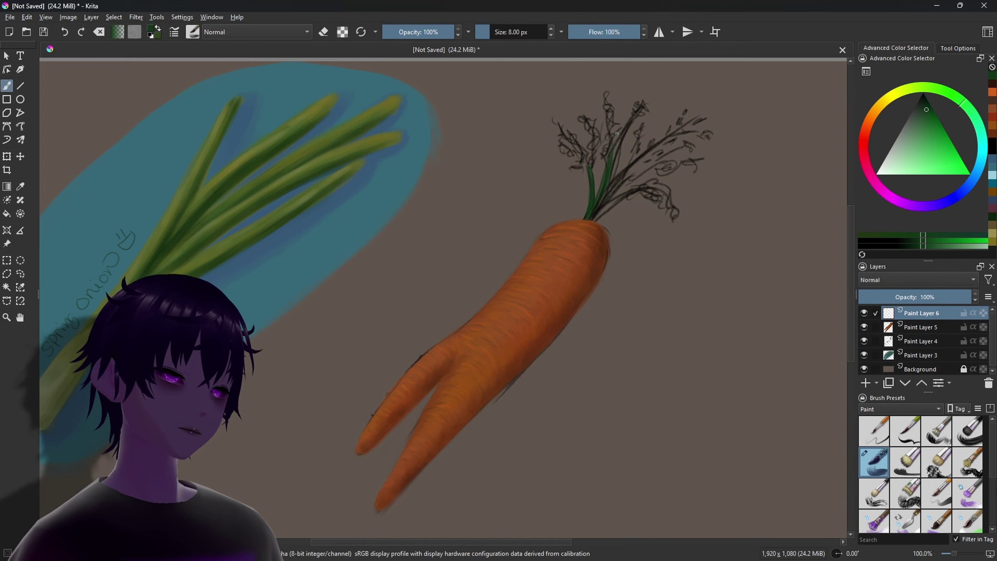
{"action": "key", "text": "bracketleft"}
{"action": "left_click_drag", "start_coordinate": [611, 153], "coordinate": [587, 218]}
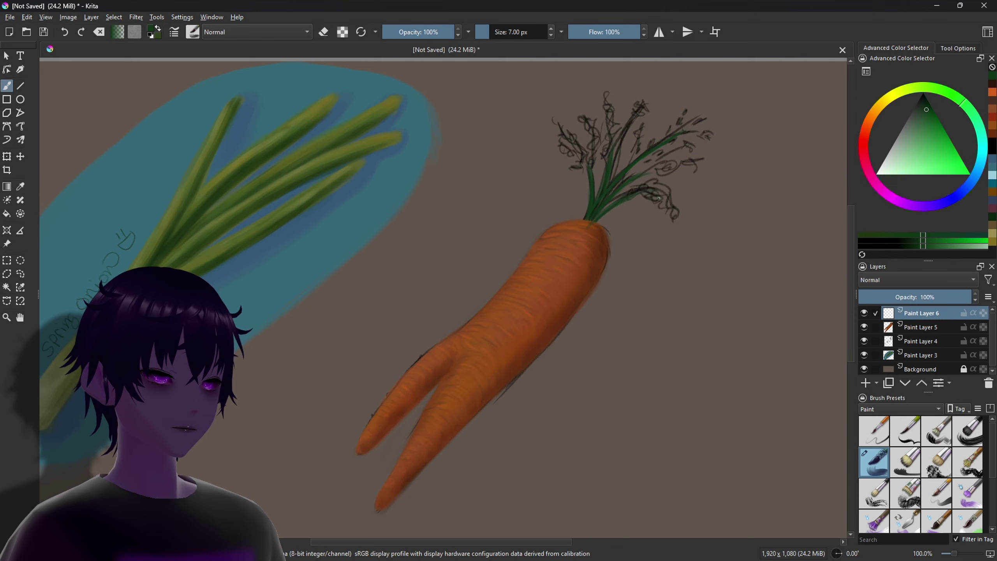
{"action": "key", "text": "bracketleft"}
{"action": "key", "text": "bracketleft"}
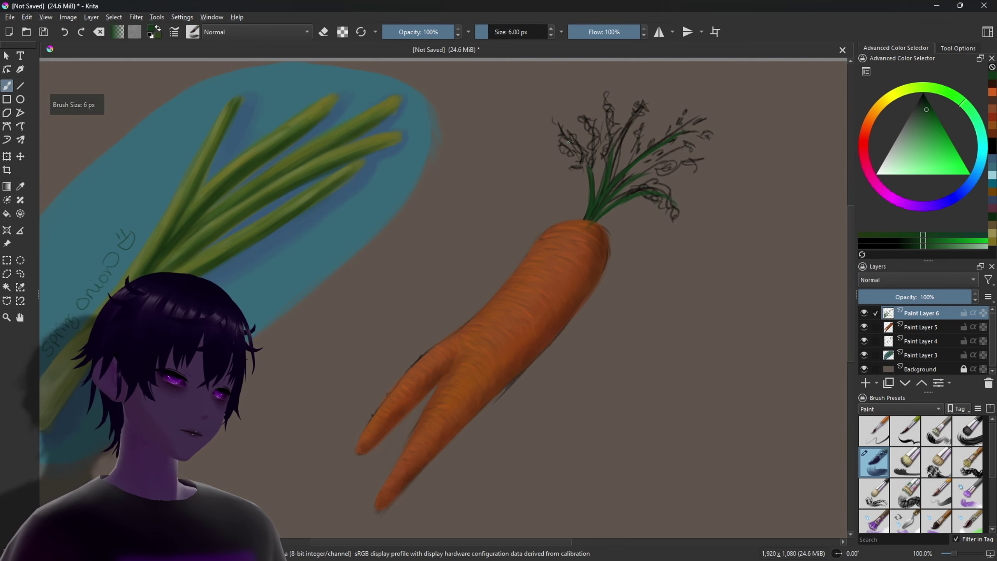
{"action": "left_click_drag", "start_coordinate": [562, 139], "coordinate": [585, 157]}
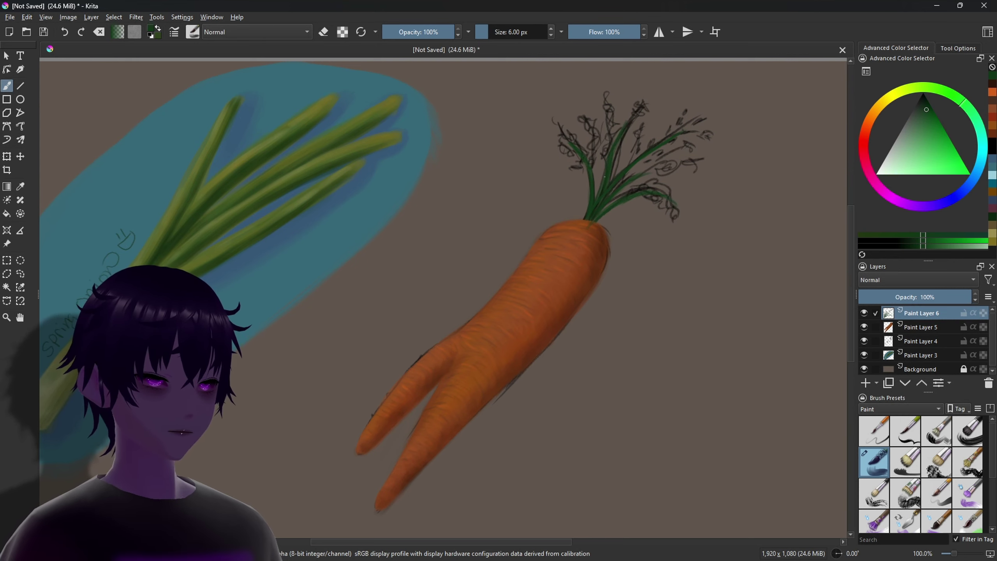
- Shift the green shade slightly and add leaf and stem strokes, undoing the last one
{"action": "left_click", "coordinate": [926, 117]}
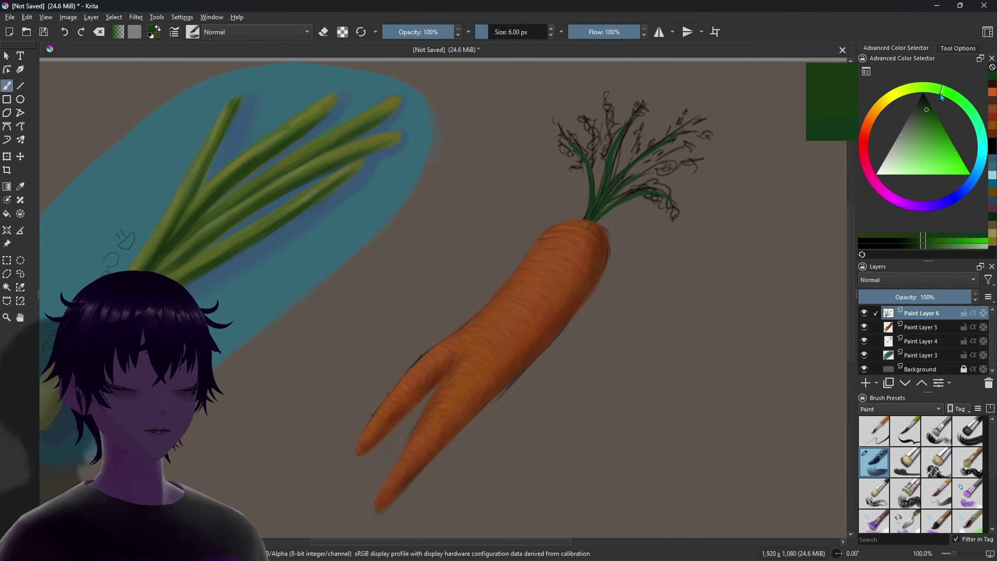
{"action": "left_click", "coordinate": [926, 123]}
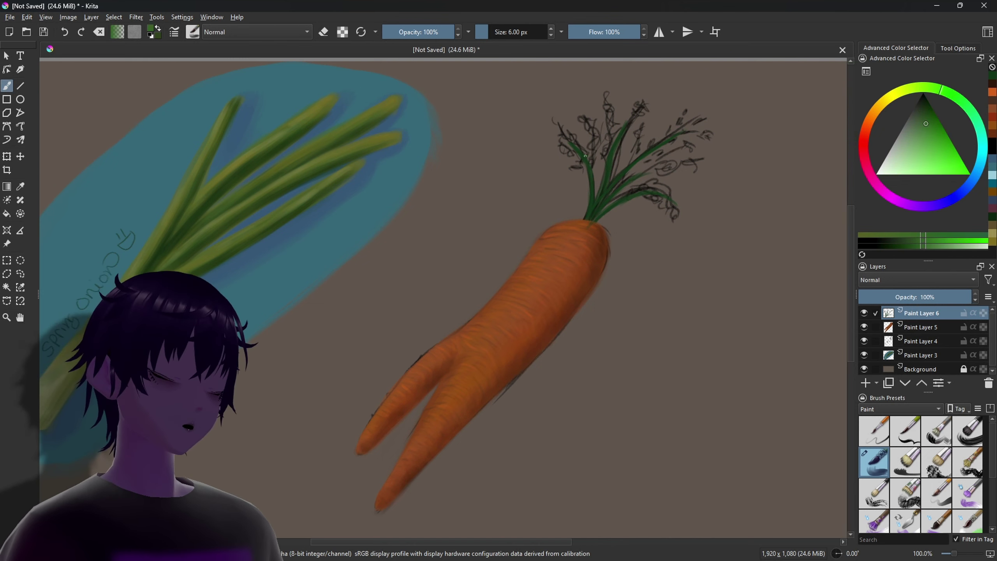
{"action": "left_click_drag", "start_coordinate": [585, 156], "coordinate": [577, 148]}
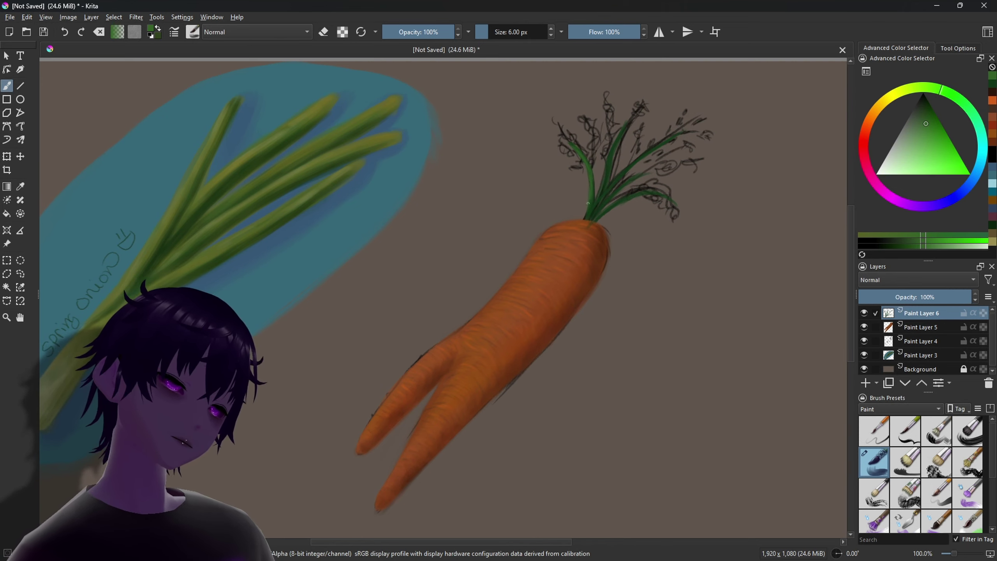
{"action": "left_click_drag", "start_coordinate": [588, 203], "coordinate": [625, 127]}
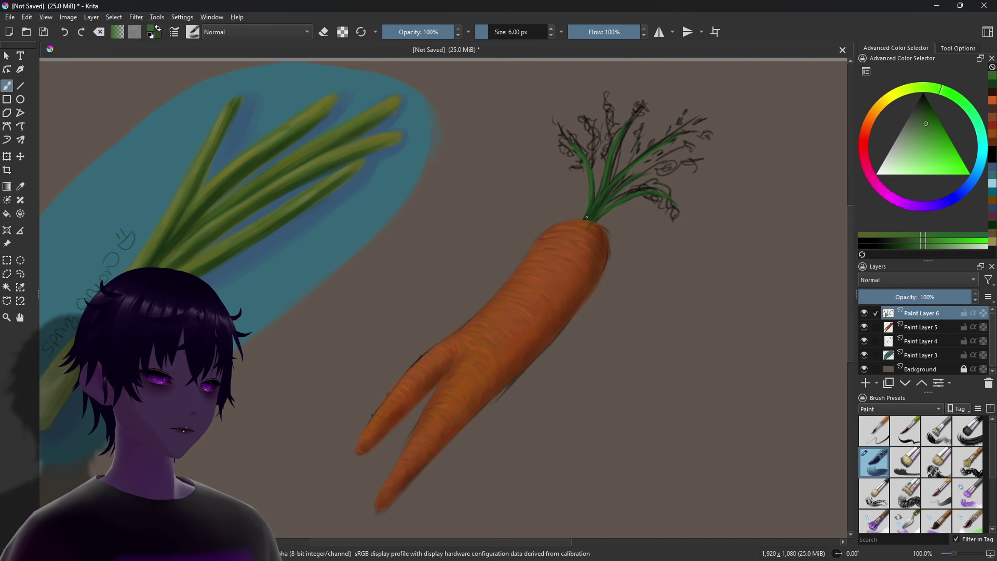
{"action": "key", "text": "ctrl+z"}
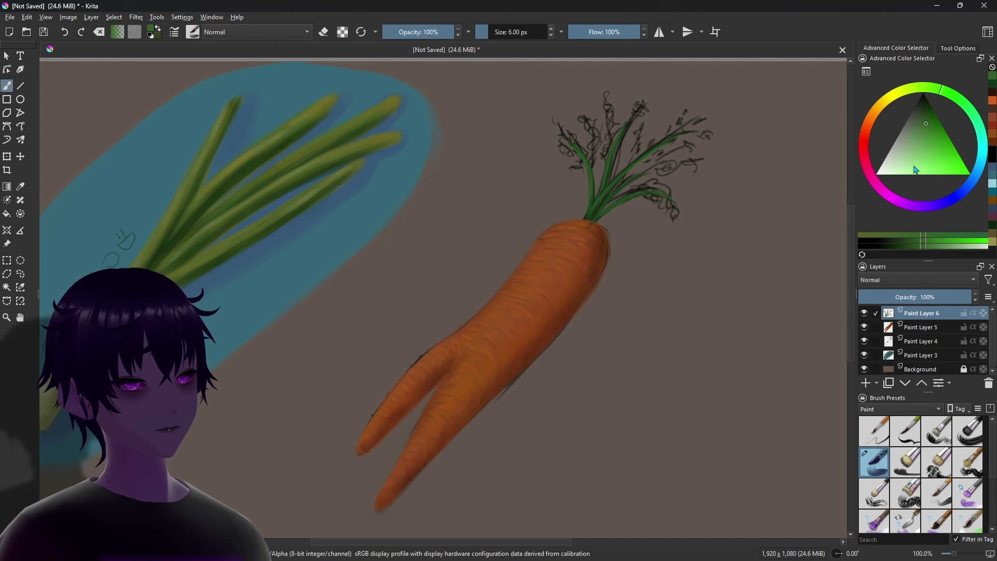
- Add a new empty layer and test a soft foliage brush dab, then undo it
{"action": "left_click", "coordinate": [866, 383]}
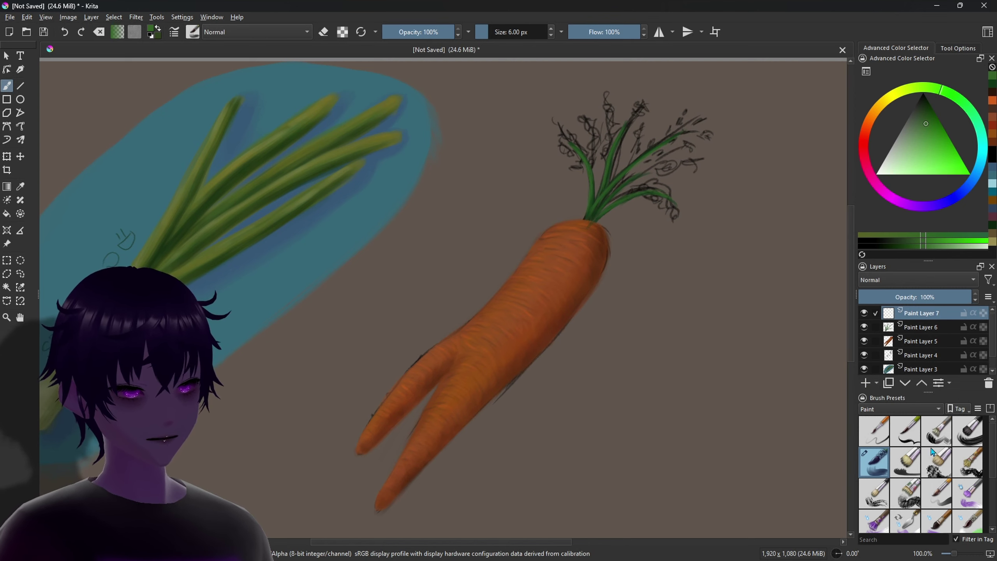
{"action": "left_click", "coordinate": [944, 475]}
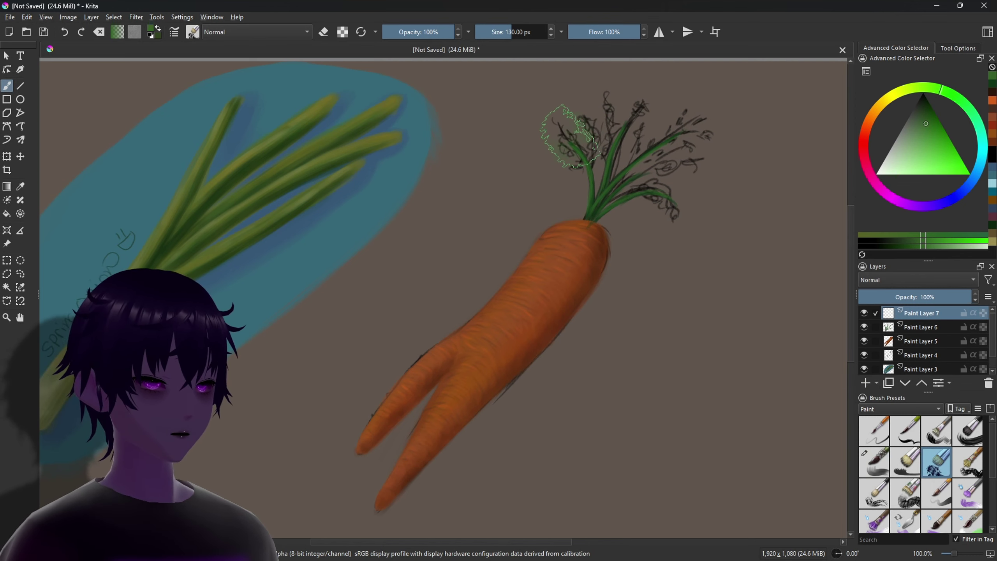
{"action": "left_click", "coordinate": [569, 137]}
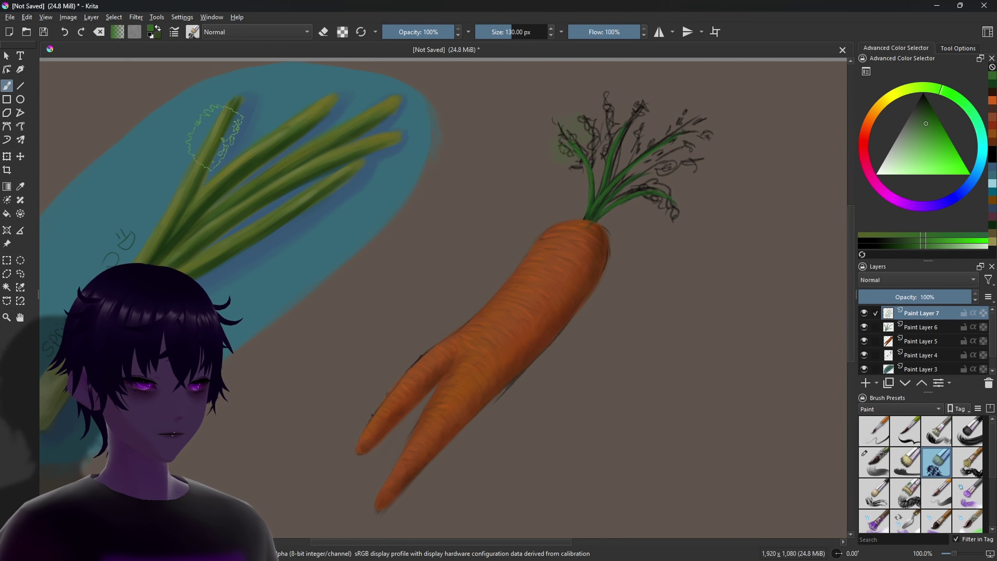
{"action": "key", "text": "ctrl+z"}
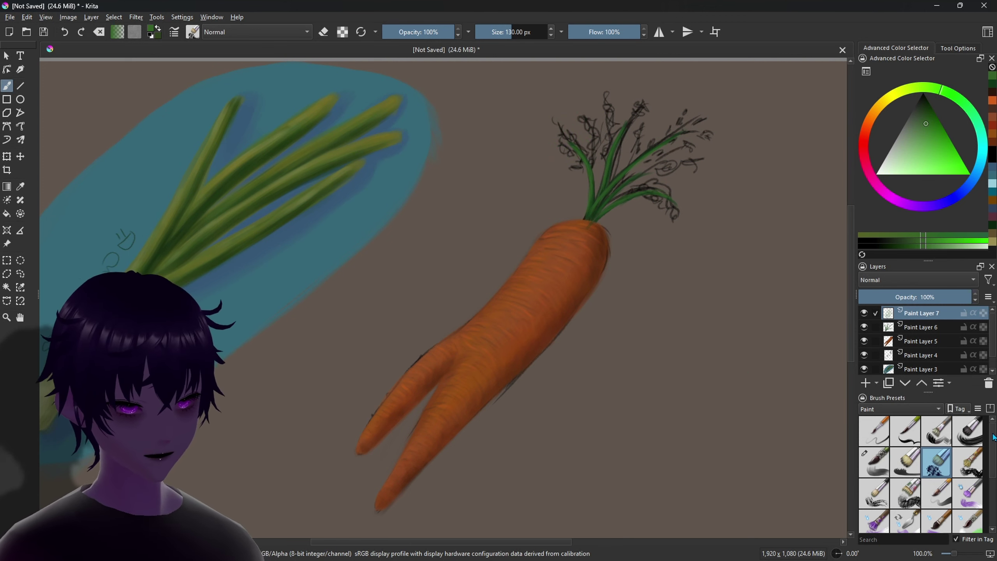
- Choose a large textured stamp brush from the favourite brush set and make it smaller
{"action": "scroll", "coordinate": [993, 437], "scroll_direction": "down", "scroll_amount": 2}
{"action": "scroll", "coordinate": [993, 437], "scroll_direction": "down", "scroll_amount": 1}
{"action": "scroll", "coordinate": [994, 437], "scroll_direction": "down", "scroll_amount": 1}
{"action": "scroll", "coordinate": [994, 437], "scroll_direction": "down", "scroll_amount": 2}
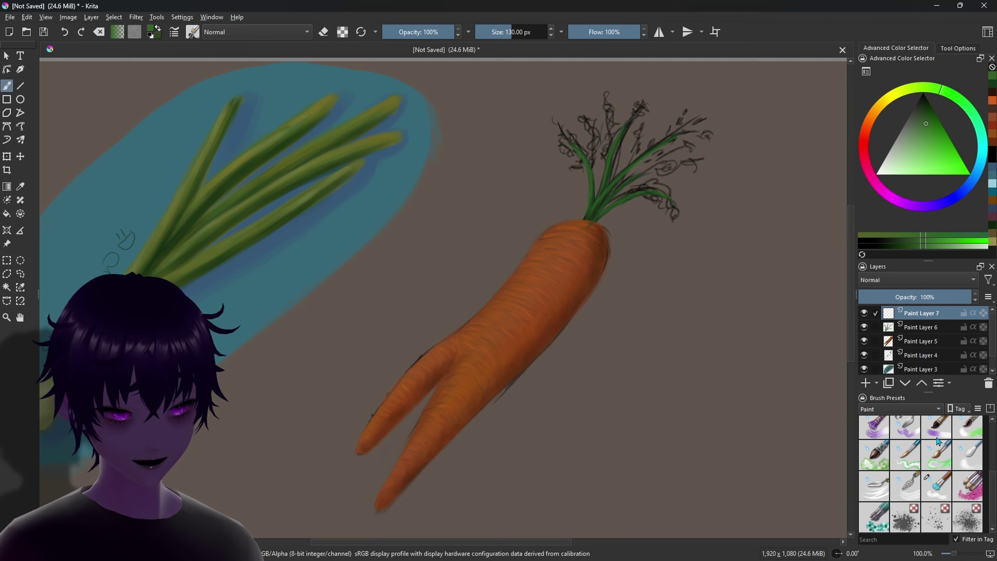
{"action": "left_click", "coordinate": [901, 409]}
{"action": "left_click", "coordinate": [902, 487]}
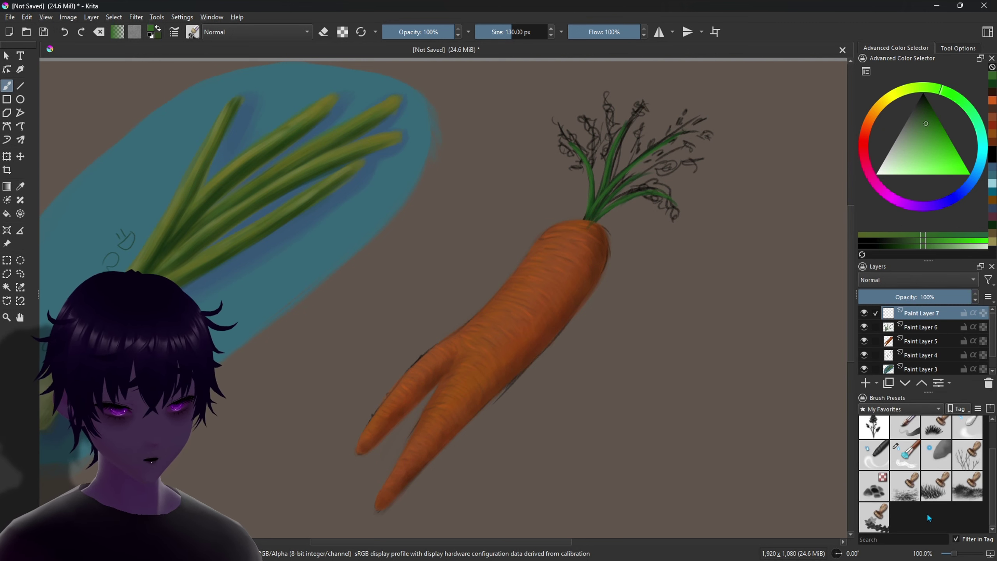
{"action": "left_click", "coordinate": [880, 518]}
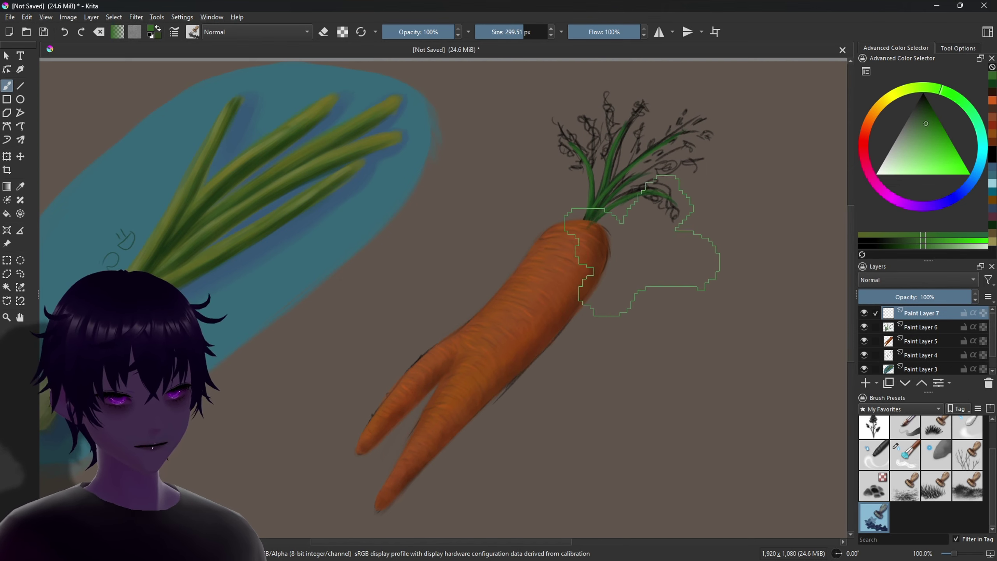
{"action": "key", "text": "bracketleft"}
{"action": "key", "text": "bracketleft"}
{"action": "key", "text": "bracketleft"}
{"action": "key", "text": "bracketleft"}
{"action": "key", "text": "bracketleft"}
{"action": "key", "text": "bracketleft"}
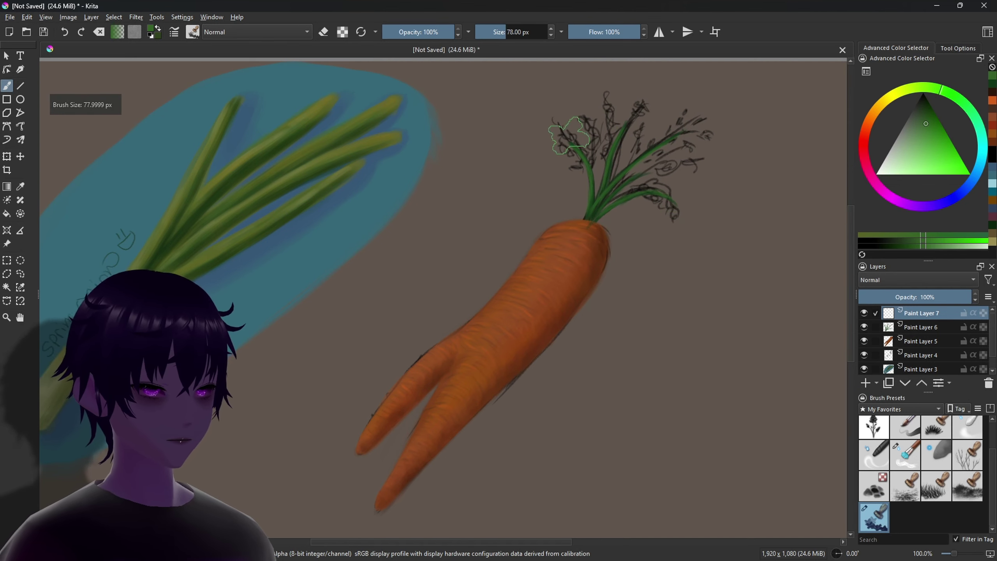
{"action": "key", "text": "bracketleft"}
{"action": "key", "text": "bracketleft"}
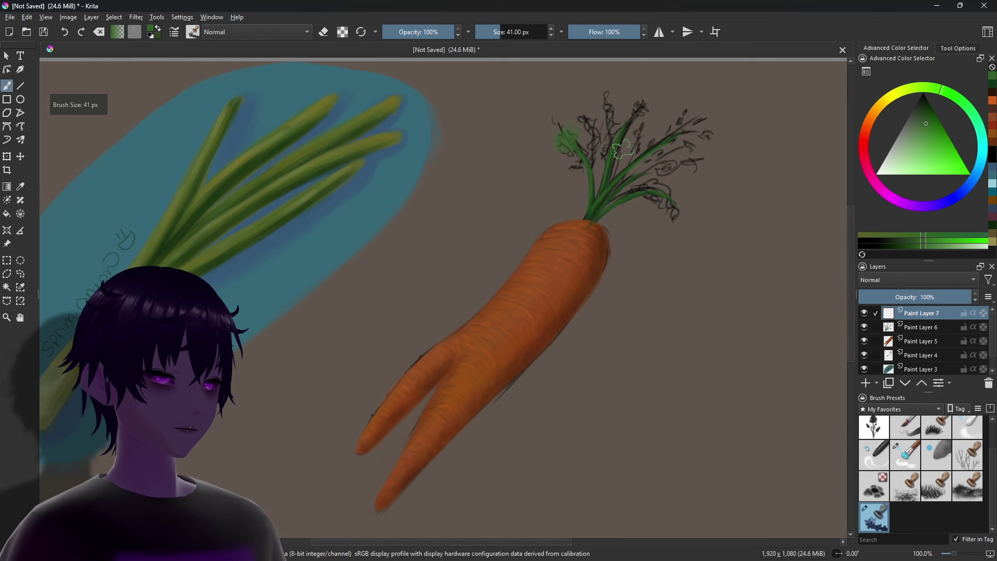
- Test green dabs and a darker green blob near the carrot, then undo them
{"action": "left_click", "coordinate": [566, 134]}
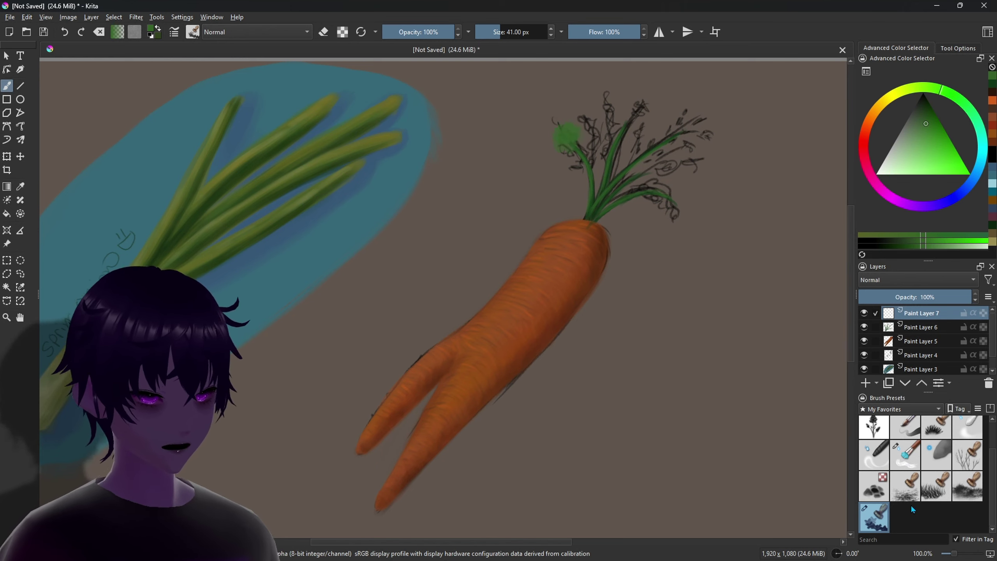
{"action": "left_click", "coordinate": [874, 486]}
{"action": "mouse_move", "coordinate": [671, 332]}
{"action": "left_mouse_down"}
{"action": "mouse_move", "coordinate": [667, 352]}
{"action": "mouse_move", "coordinate": [679, 353]}
{"action": "left_mouse_up"}
{"action": "left_click", "coordinate": [990, 91]}
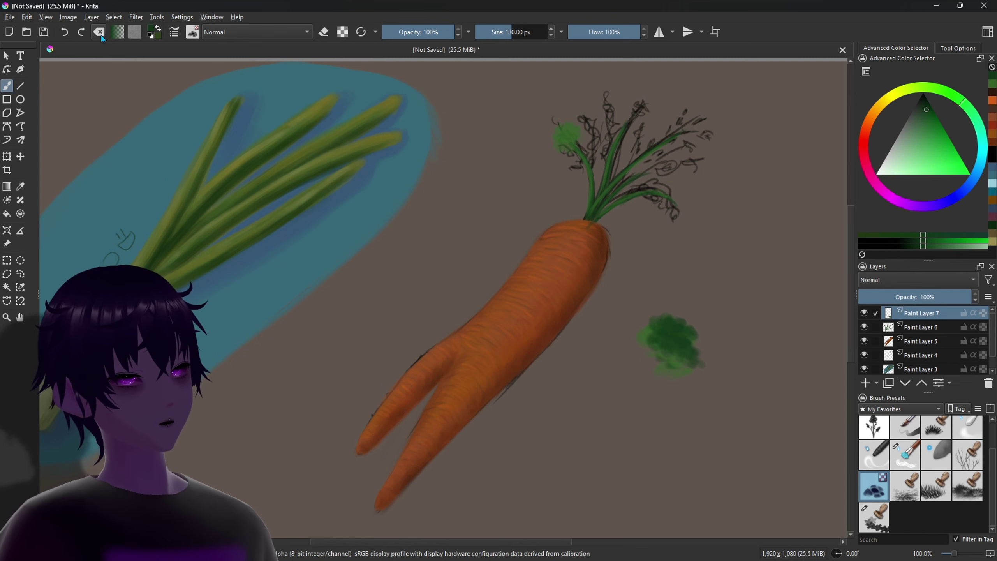
{"action": "key", "text": "ctrl+z"}
{"action": "key", "text": "ctrl+z"}
{"action": "key", "text": "ctrl+z"}
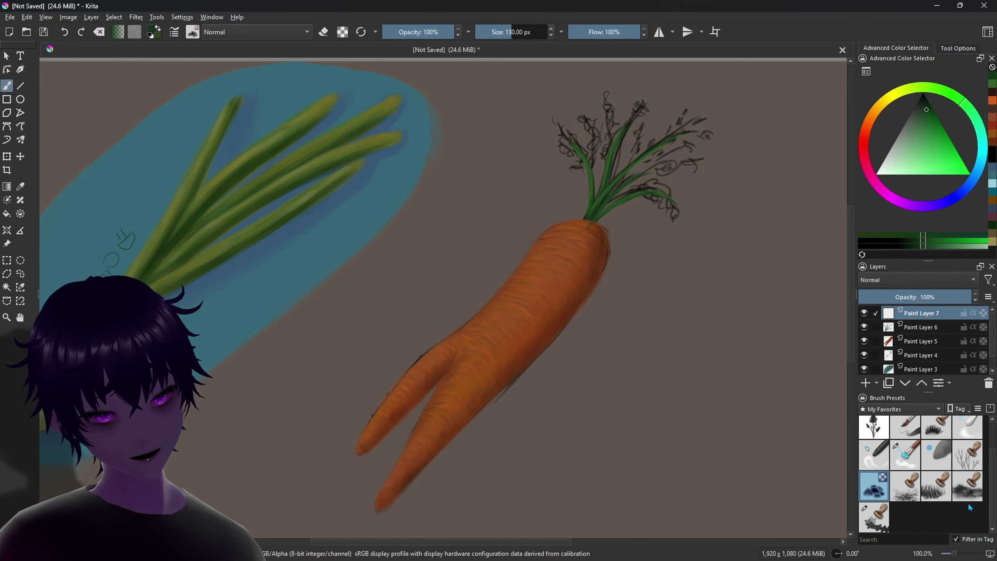
- Test an 80 px foliage brush from the Paint set by the carrot top, then undo it
{"action": "scroll", "coordinate": [992, 469], "scroll_direction": "up", "scroll_amount": 1}
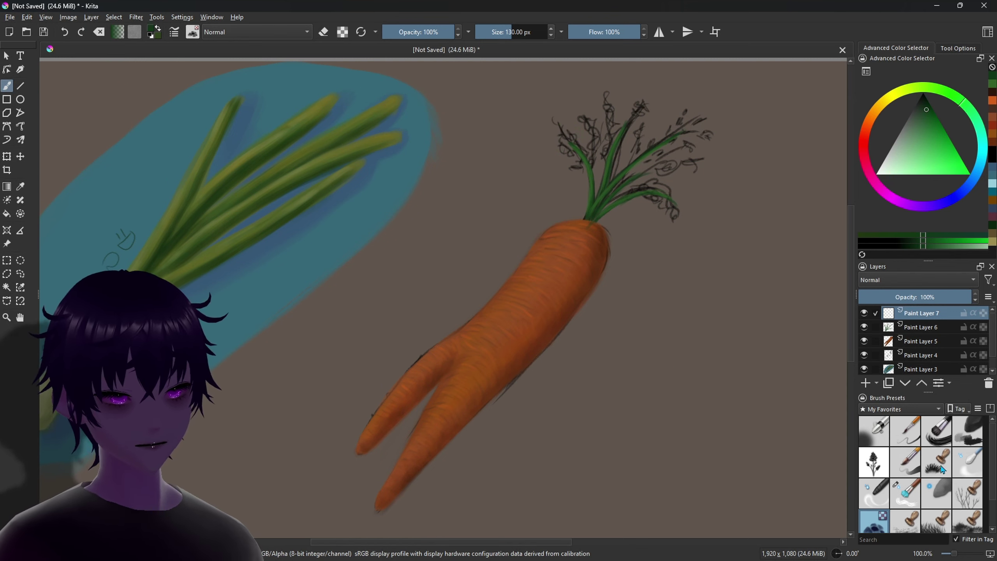
{"action": "left_click", "coordinate": [928, 409]}
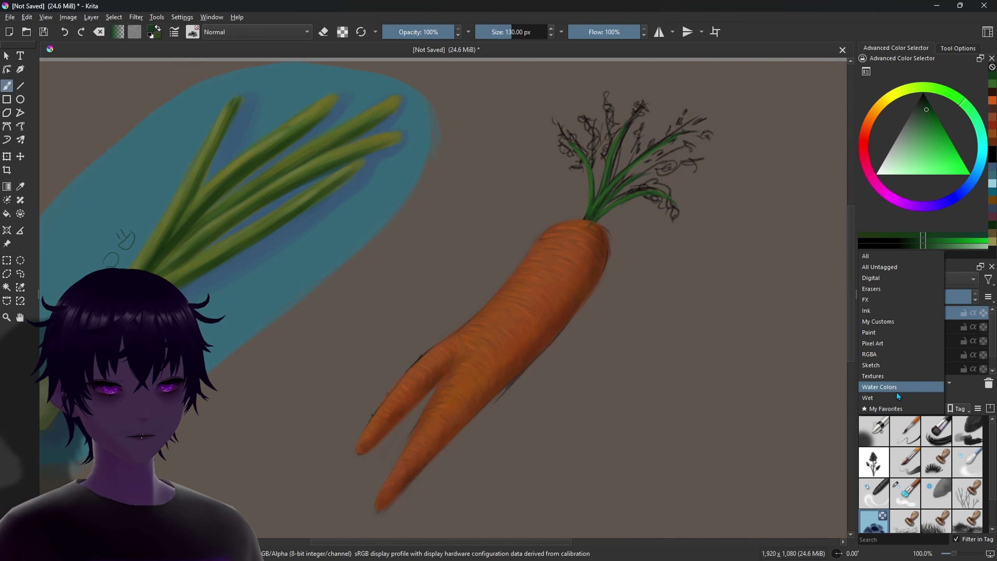
{"action": "left_click", "coordinate": [879, 334]}
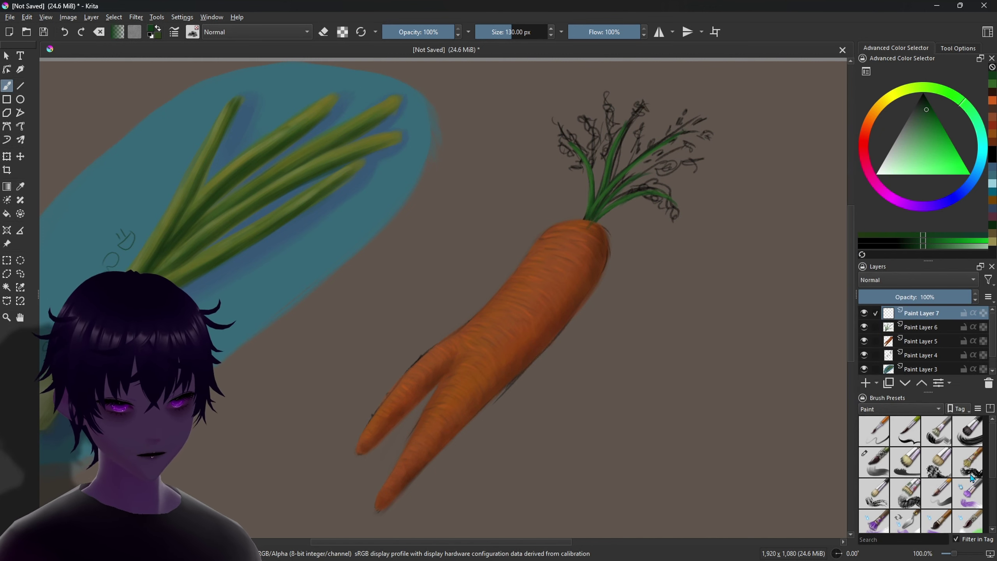
{"action": "scroll", "coordinate": [990, 458], "scroll_direction": "down", "scroll_amount": 5}
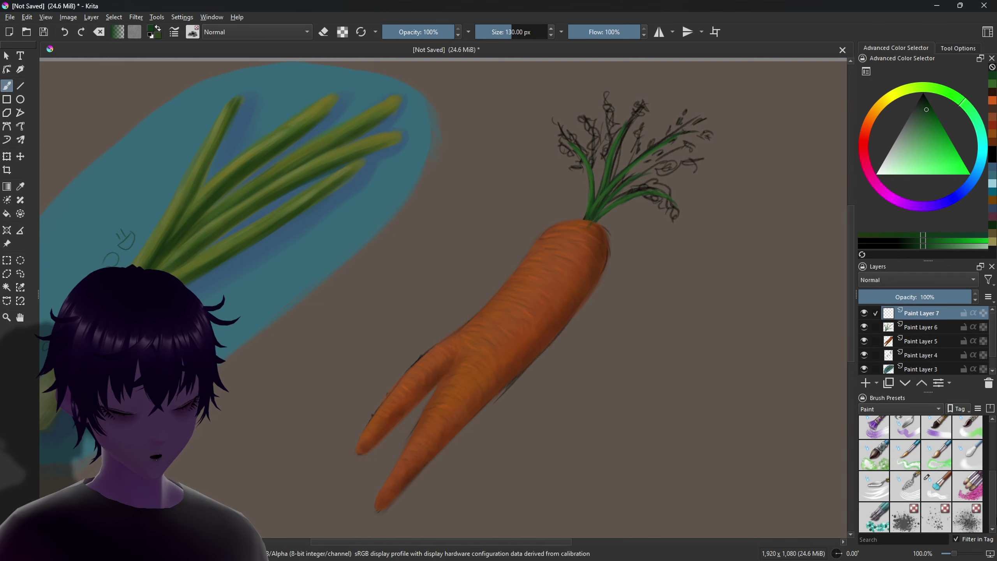
{"action": "left_click", "coordinate": [976, 497]}
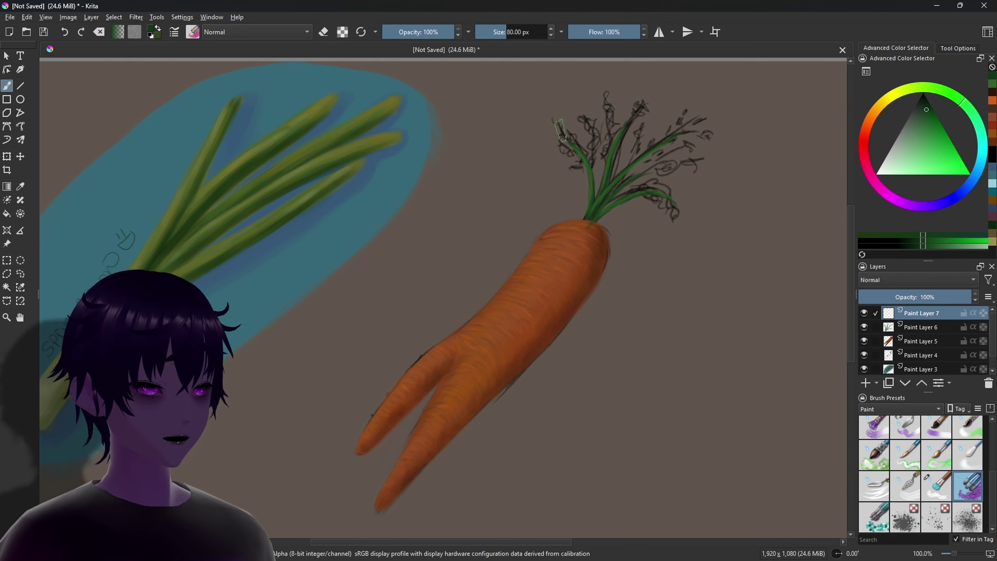
{"action": "left_click_drag", "start_coordinate": [554, 157], "coordinate": [569, 145]}
{"action": "key", "text": "ctrl+z"}
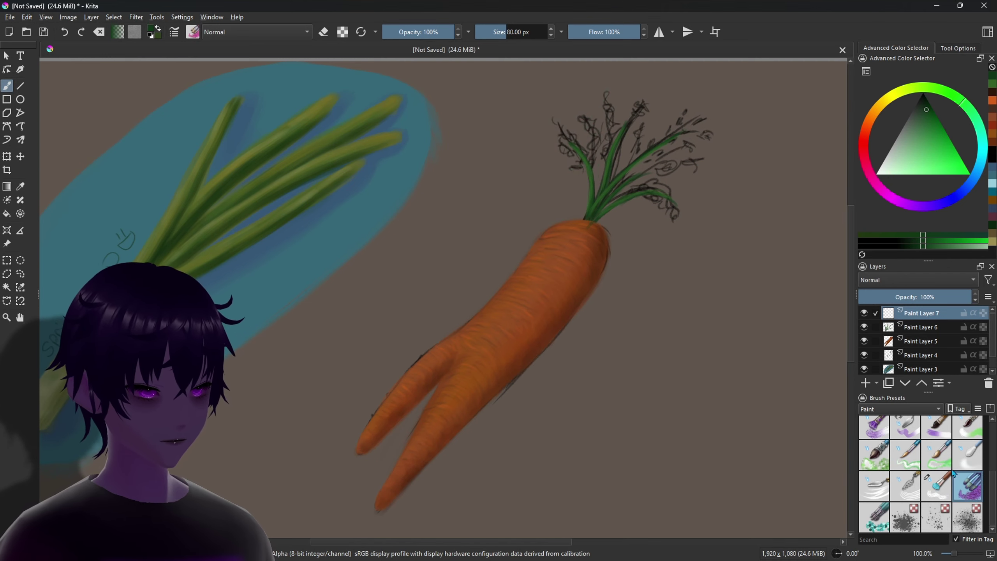
- Pick a fine brush at 7 px and hide the black leaf sketch on Paint Layer 4
{"action": "scroll", "coordinate": [942, 471], "scroll_direction": "up", "scroll_amount": 5}
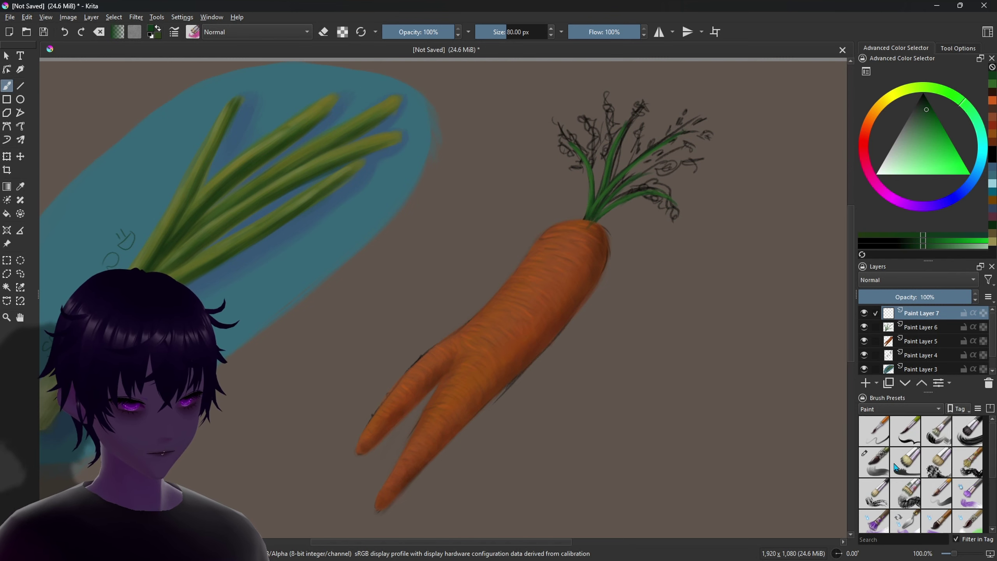
{"action": "left_click", "coordinate": [874, 462]}
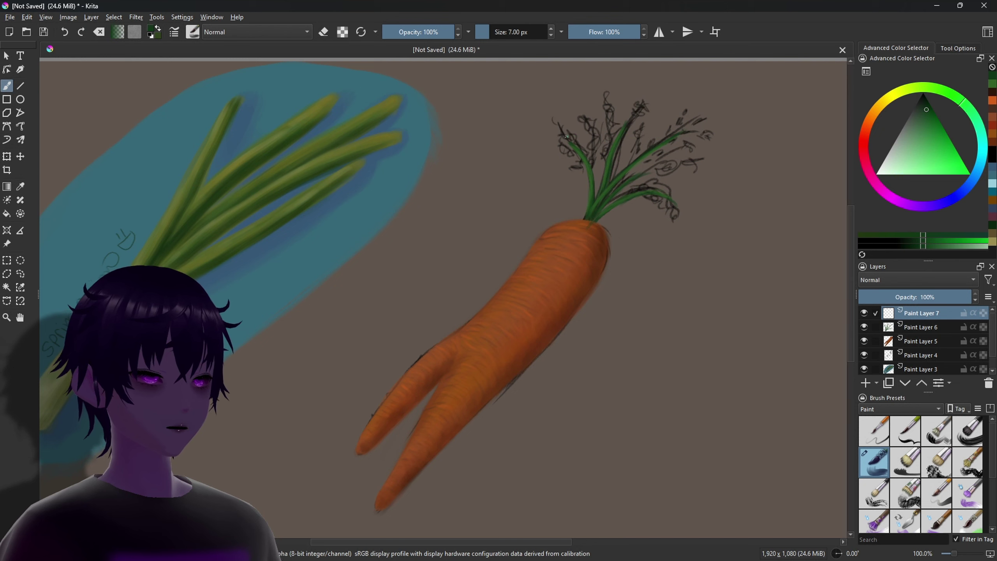
{"action": "key", "text": "bracketright"}
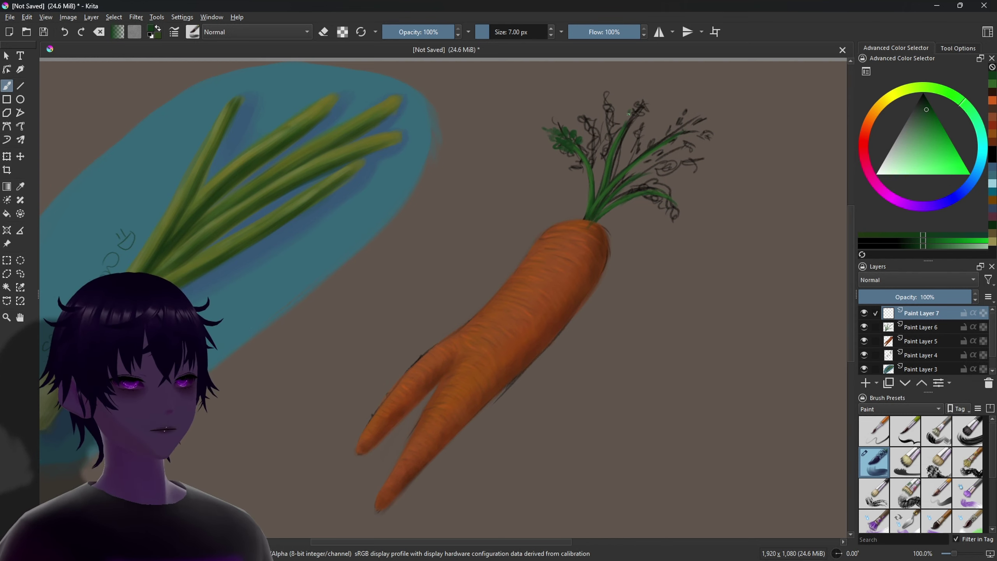
{"action": "left_click", "coordinate": [864, 355]}
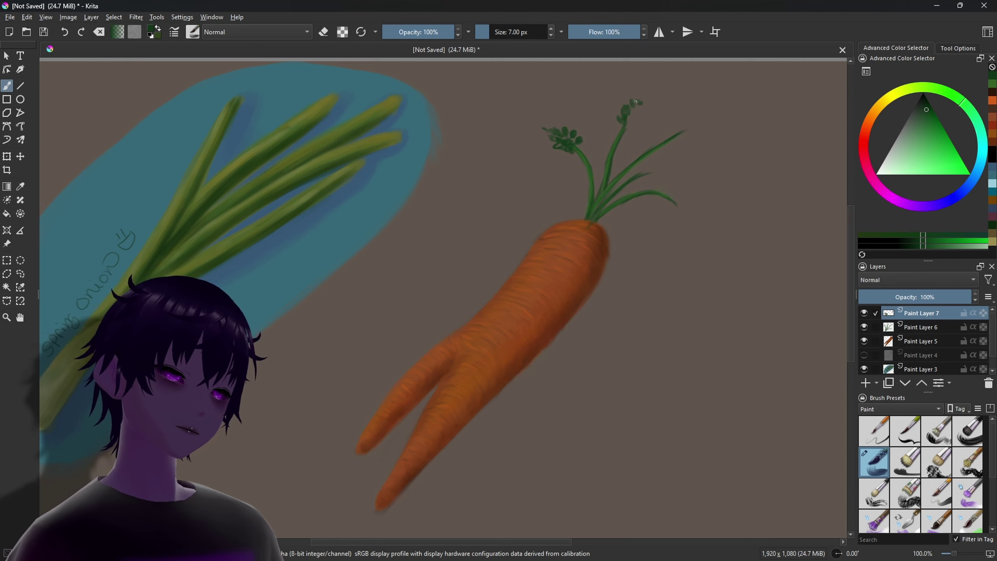
- Paint small leaflet clusters at the top, right, and lower carrot stem tips
{"action": "mouse_move", "coordinate": [631, 100]}
{"action": "left_mouse_down"}
{"action": "mouse_move", "coordinate": [640, 107]}
{"action": "mouse_move", "coordinate": [629, 123]}
{"action": "left_mouse_up"}
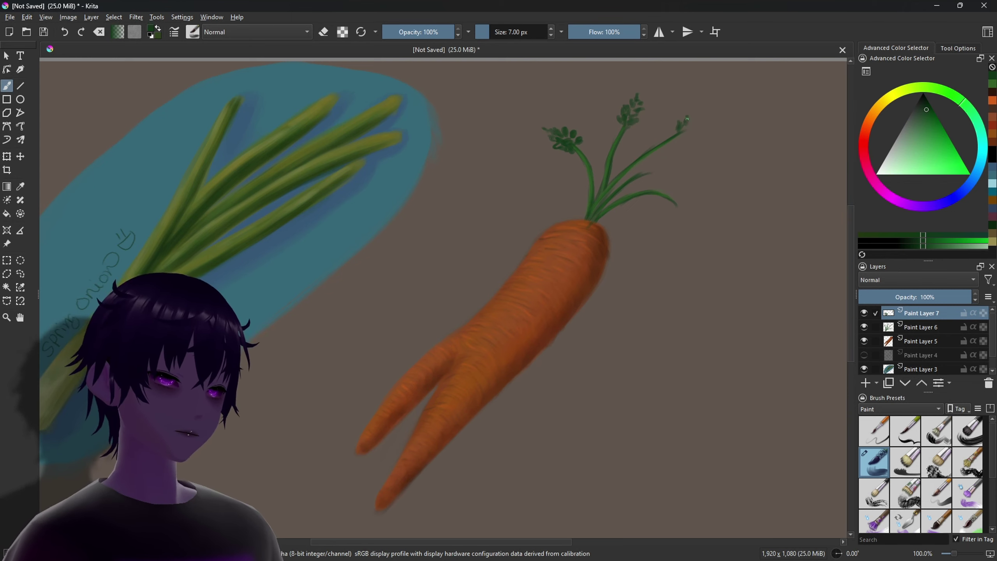
{"action": "left_click_drag", "start_coordinate": [687, 119], "coordinate": [700, 120]}
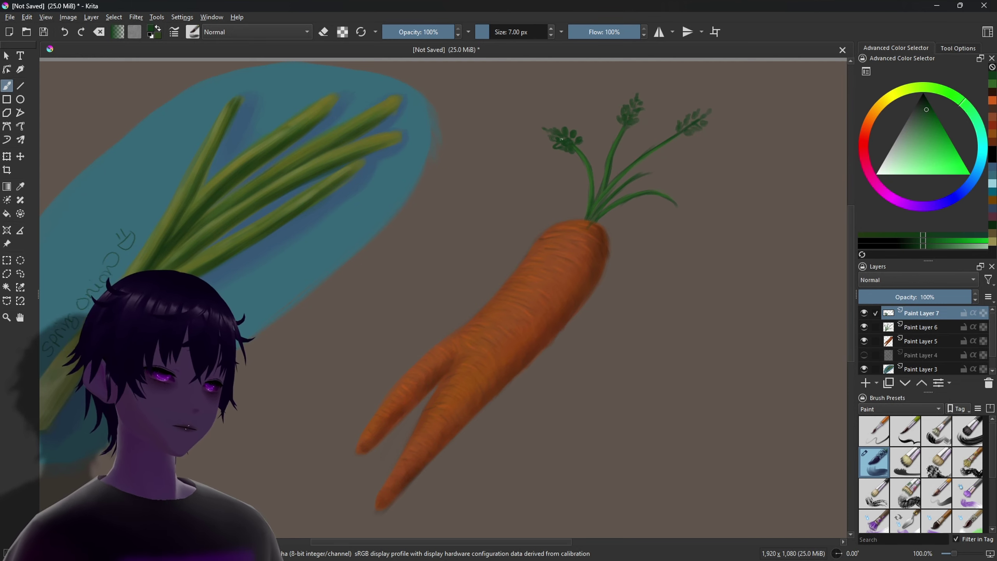
{"action": "left_click_drag", "start_coordinate": [638, 169], "coordinate": [661, 162]}
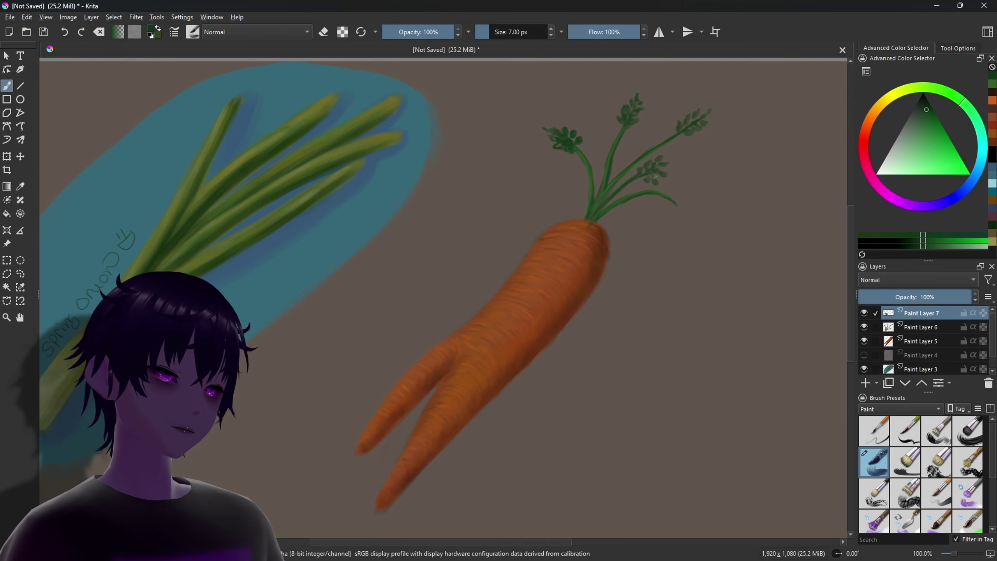
{"action": "mouse_move", "coordinate": [669, 210]}
{"action": "left_mouse_down"}
{"action": "mouse_move", "coordinate": [677, 198]}
{"action": "mouse_move", "coordinate": [688, 224]}
{"action": "left_mouse_up"}
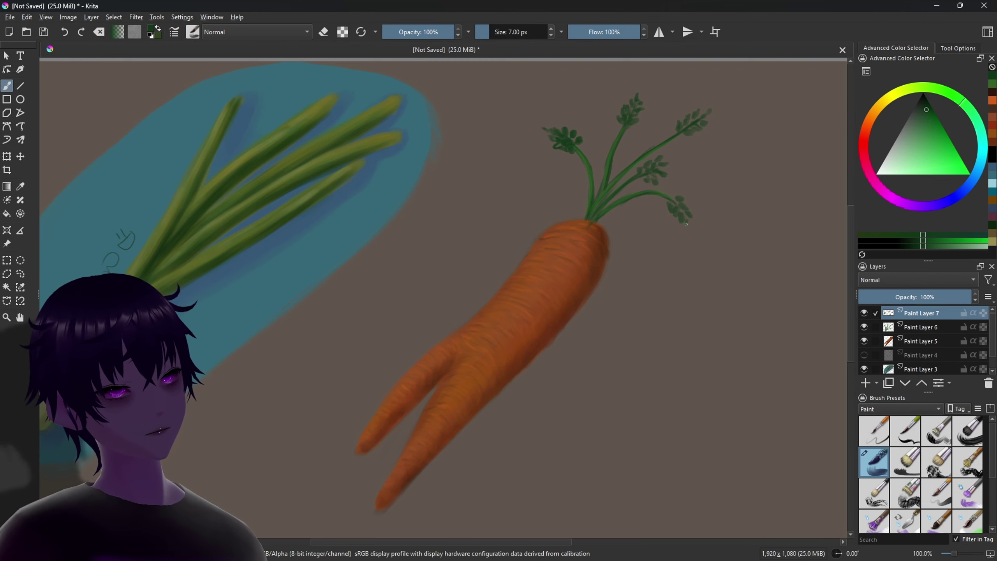
- Pick a darker green, shrink the brush to 5 px, and shift toward yellow-green
{"action": "left_click", "coordinate": [567, 141], "text": "ctrl"}
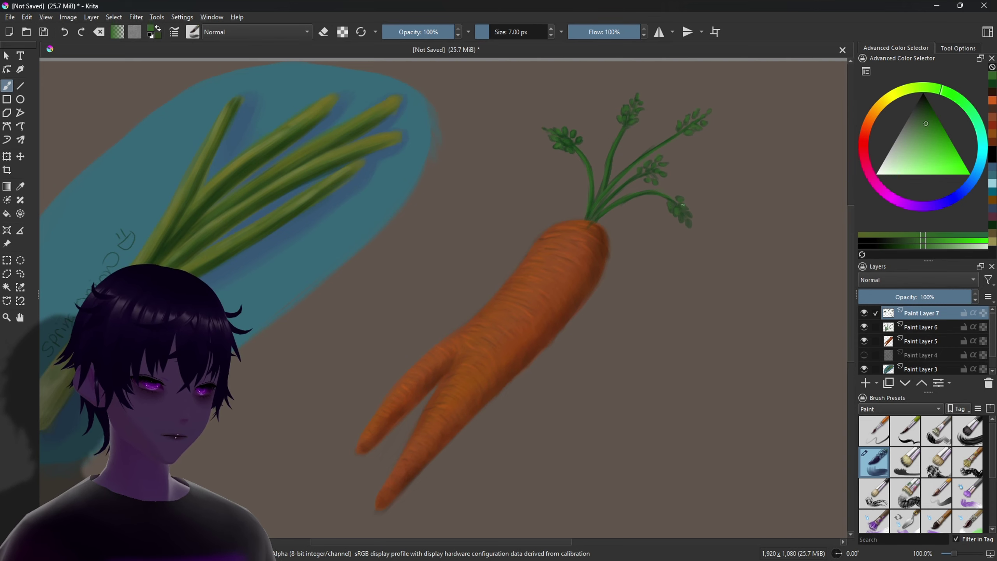
{"action": "key", "text": "bracketleft"}
{"action": "key", "text": "bracketleft"}
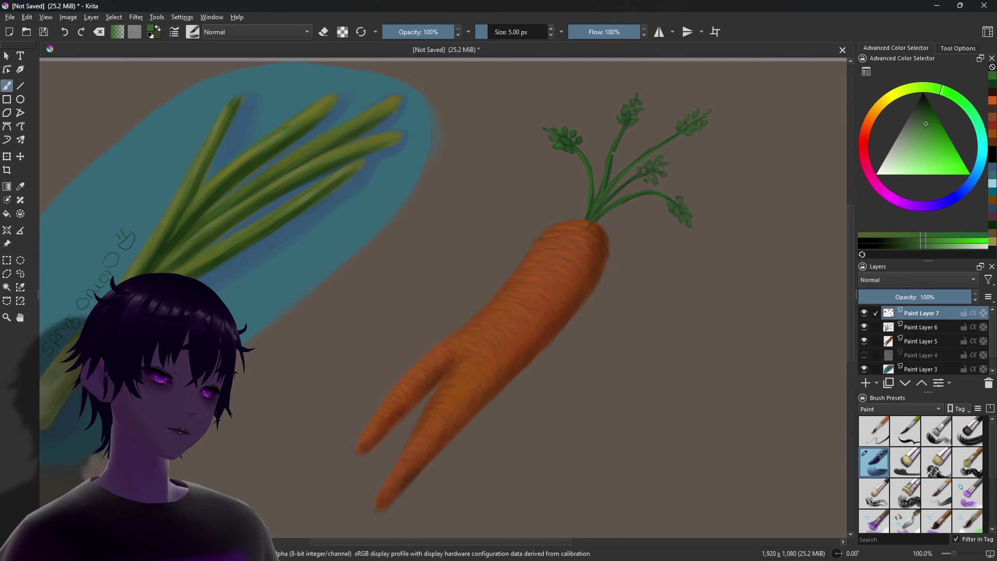
{"action": "left_click", "coordinate": [913, 87]}
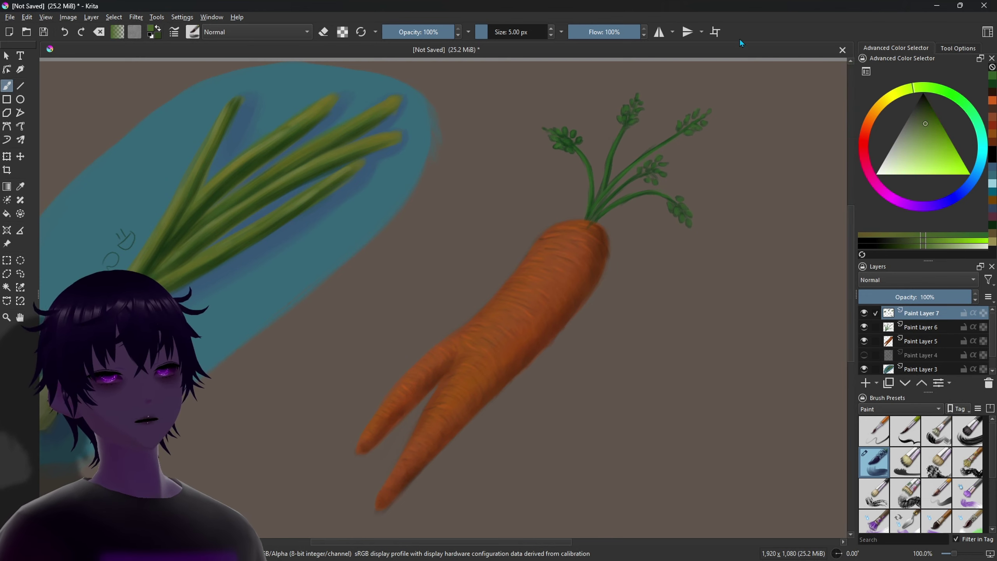
- Add a pale yellow-green touch to the carrot leaves and raise the brush to 10 px
{"action": "left_click_drag", "start_coordinate": [619, 137], "coordinate": [614, 147]}
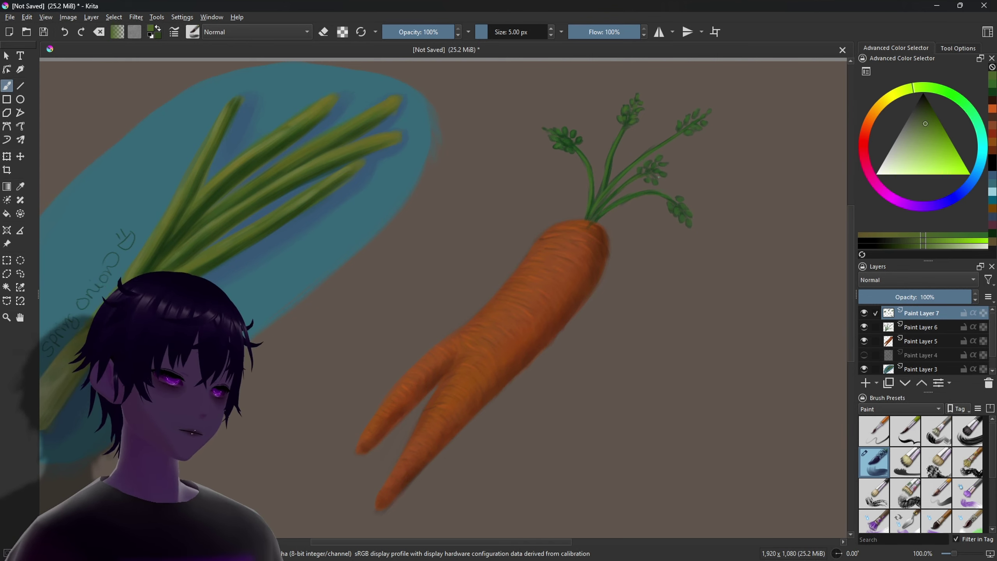
{"action": "key", "text": "bracketright"}
{"action": "key", "text": "bracketright"}
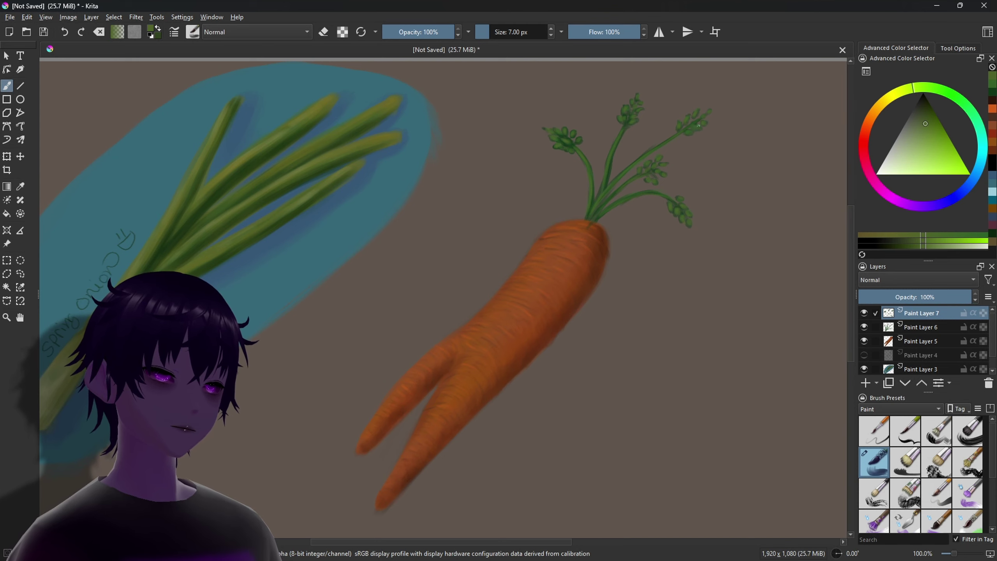
{"action": "key", "text": "bracketleft"}
{"action": "key", "text": "bracketleft"}
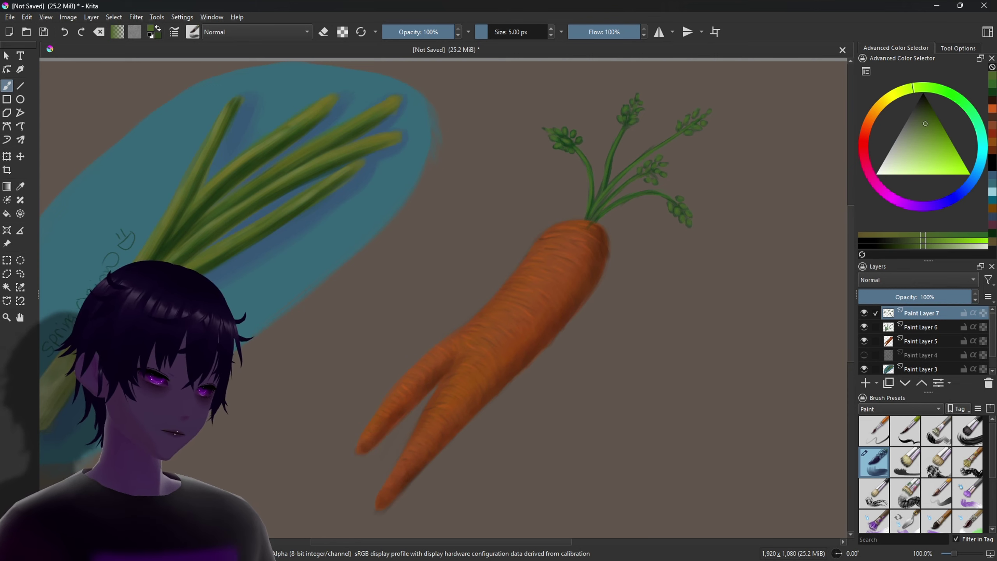
{"action": "key", "text": "bracketright"}
{"action": "key", "text": "bracketright"}
{"action": "key", "text": "bracketright"}
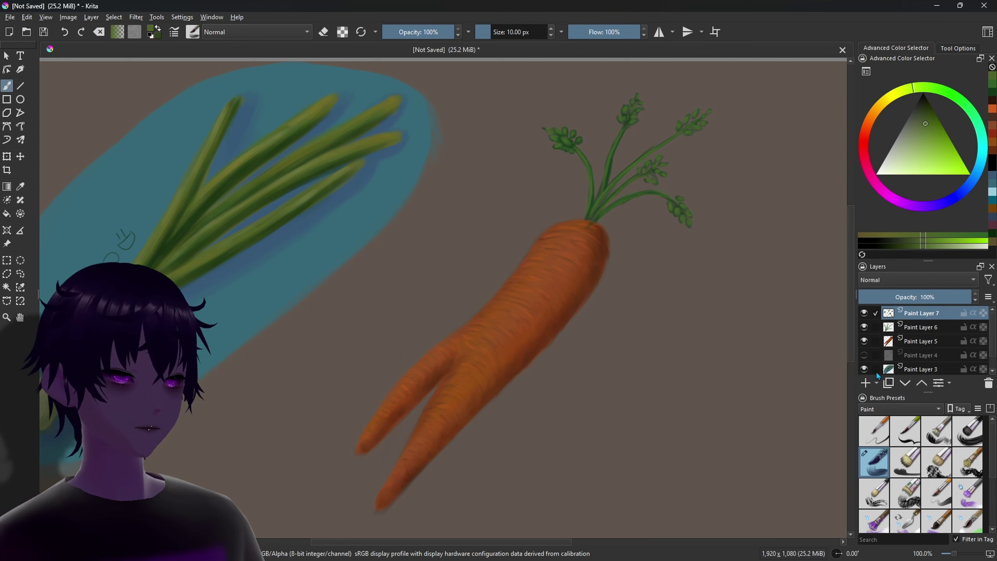
- Select the soft eraser preset from the Erasers tag
{"action": "left_click", "coordinate": [899, 409]}
{"action": "left_click", "coordinate": [899, 373]}
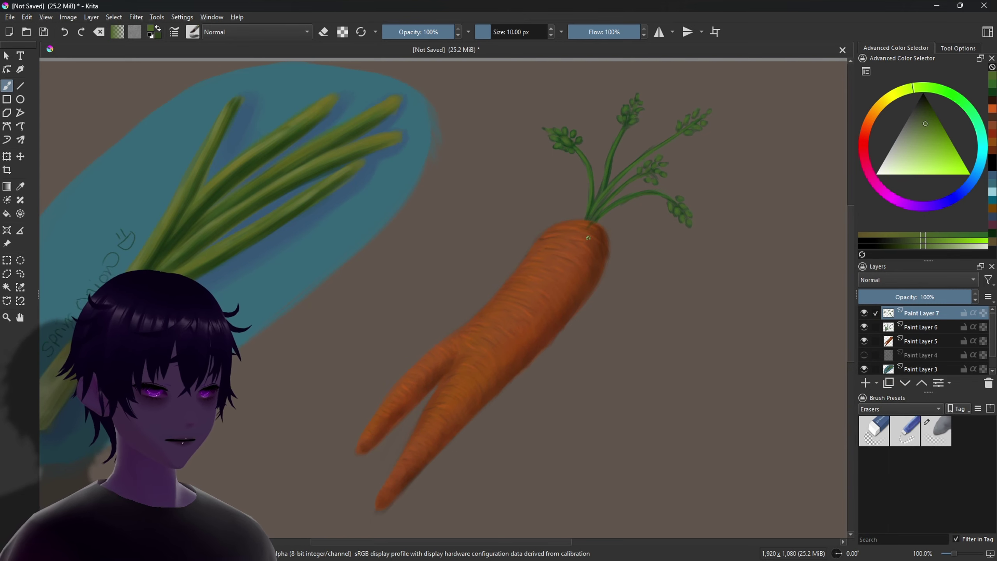
{"action": "key", "text": "bracketright"}
{"action": "key", "text": "bracketright"}
{"action": "left_click", "coordinate": [936, 431]}
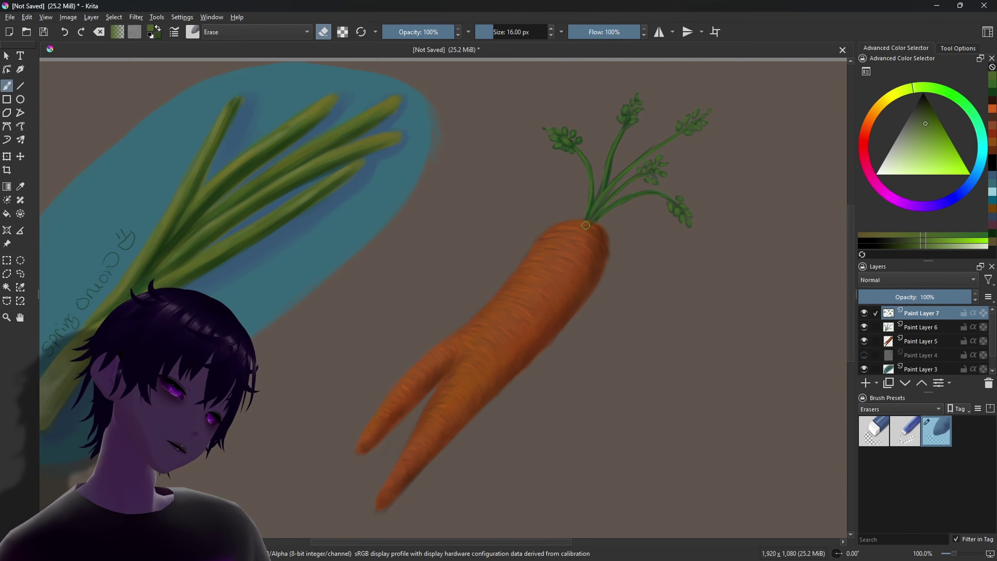
- Delete Paint Layers 7 and 6 and add a new empty layer above Paint Layer 4
{"action": "key", "text": "shift+Delete"}
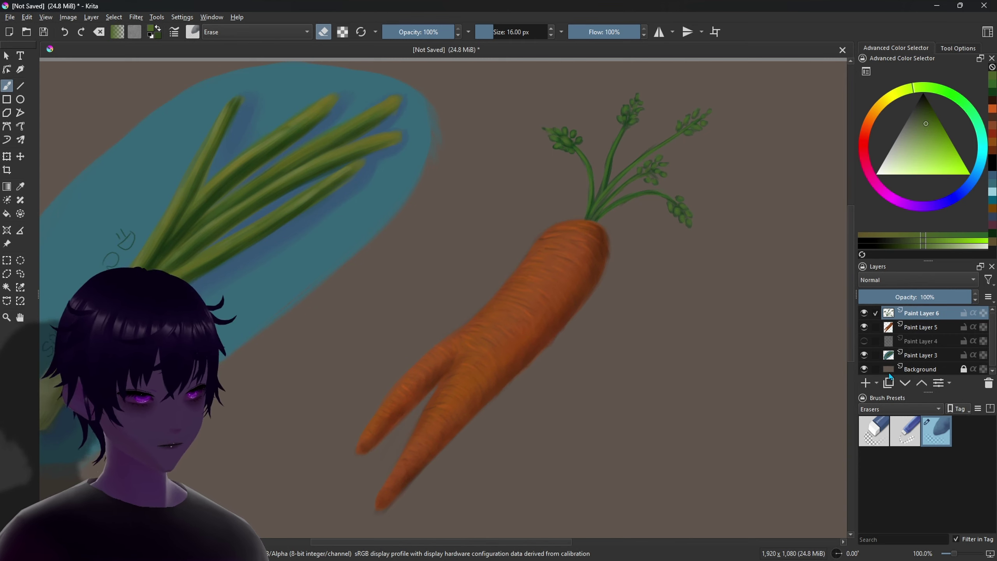
{"action": "key", "text": "shift+Delete"}
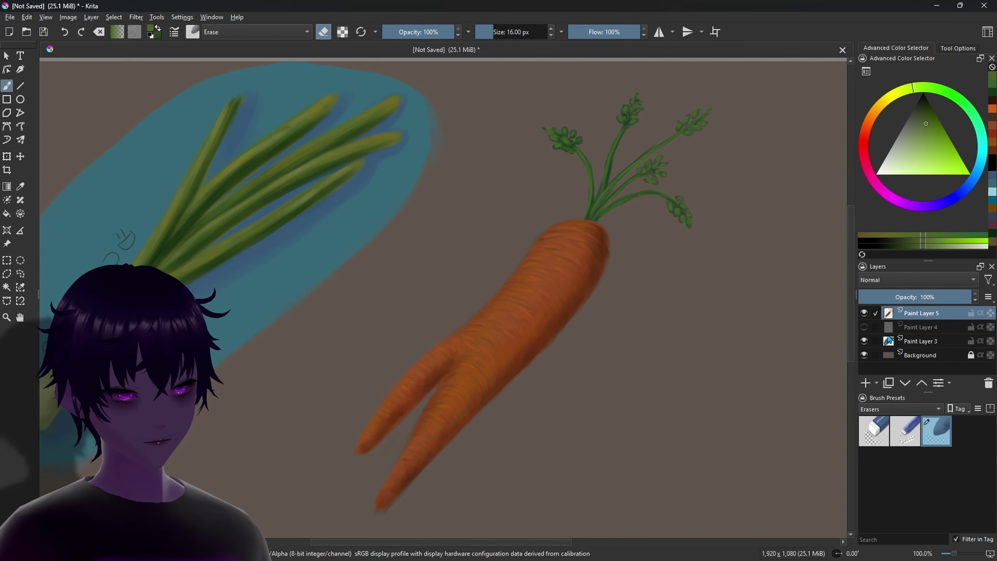
{"action": "key", "text": "Page_Down"}
{"action": "left_click", "coordinate": [865, 384]}
- Choose a brush preset from the Paint tag
{"action": "left_click", "coordinate": [895, 409]}
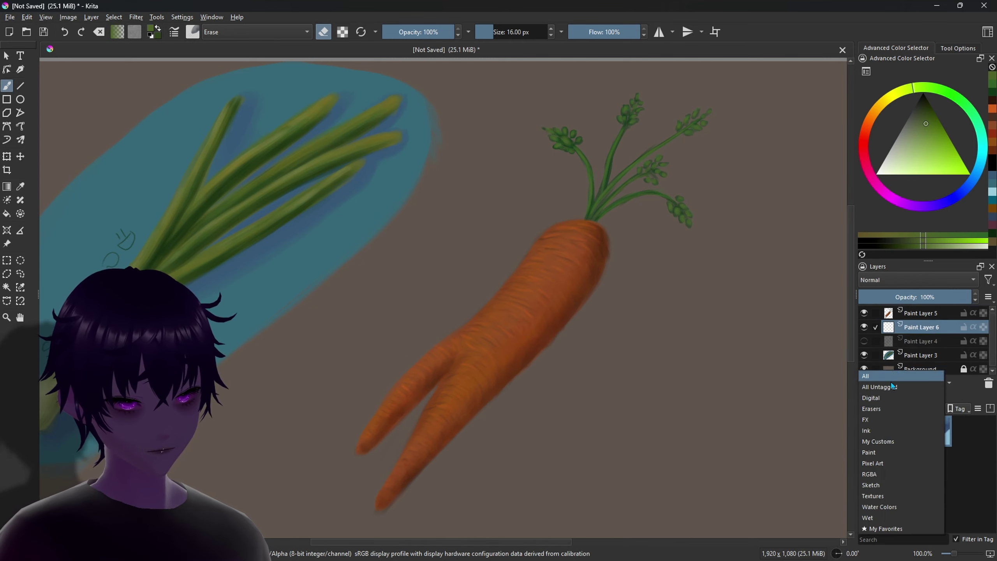
{"action": "left_click", "coordinate": [876, 456]}
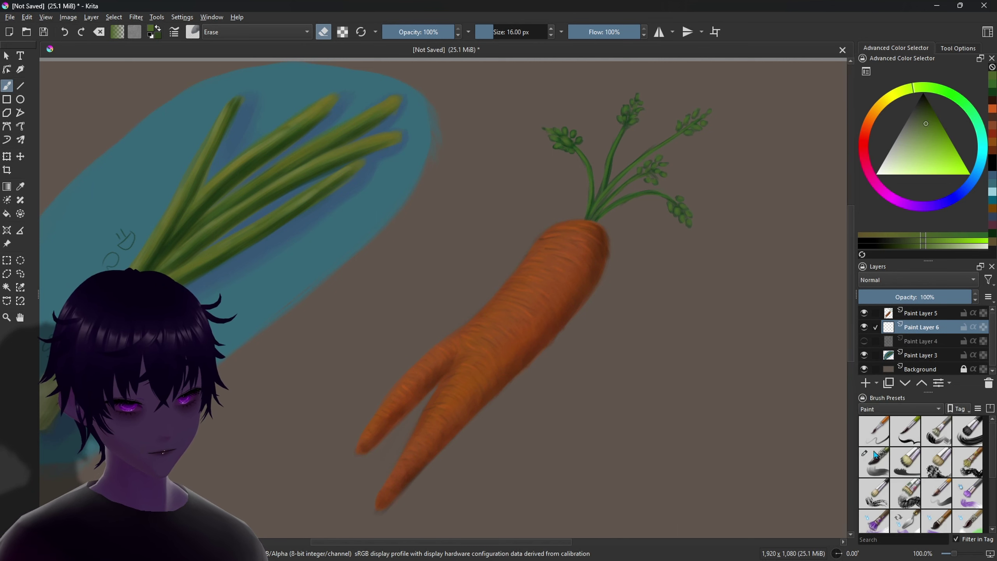
{"action": "left_click", "coordinate": [882, 476]}
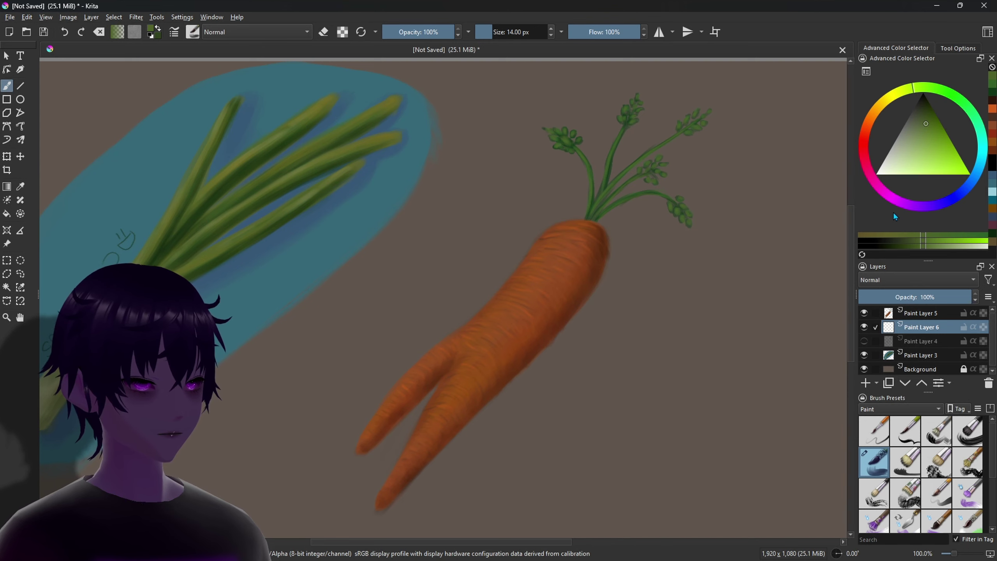
- Swap to dark red and paint a large maroon backdrop behind the carrot
{"action": "key", "text": "x"}
{"action": "left_click_drag", "start_coordinate": [437, 349], "coordinate": [471, 349]}
{"action": "mouse_move", "coordinate": [550, 118]}
{"action": "left_mouse_down"}
{"action": "mouse_move", "coordinate": [589, 204]}
{"action": "mouse_move", "coordinate": [523, 269]}
{"action": "mouse_move", "coordinate": [486, 263]}
{"action": "mouse_move", "coordinate": [548, 111]}
{"action": "mouse_move", "coordinate": [448, 349]}
{"action": "mouse_move", "coordinate": [508, 263]}
{"action": "mouse_move", "coordinate": [446, 307]}
{"action": "mouse_move", "coordinate": [350, 467]}
{"action": "mouse_move", "coordinate": [556, 339]}
{"action": "mouse_move", "coordinate": [679, 178]}
{"action": "mouse_move", "coordinate": [659, 247]}
{"action": "mouse_move", "coordinate": [638, 118]}
{"action": "mouse_move", "coordinate": [713, 145]}
{"action": "mouse_move", "coordinate": [668, 191]}
{"action": "mouse_move", "coordinate": [533, 392]}
{"action": "left_mouse_up"}
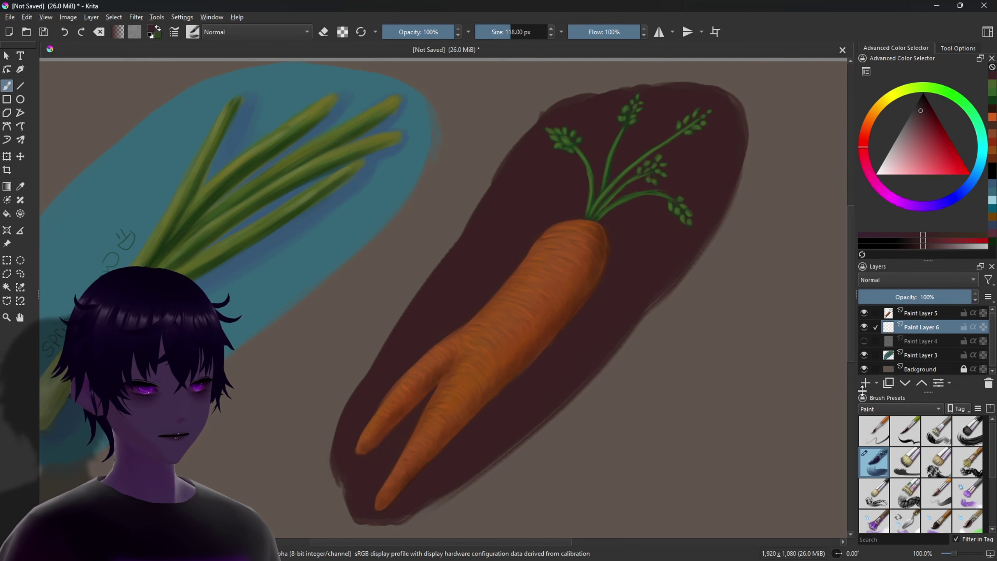
- On a new layer, shade a darker maroon shadow around the carrot and letter 'Carrot'
{"action": "key", "text": "Insert"}
{"action": "left_click_drag", "start_coordinate": [923, 244], "coordinate": [919, 245]}
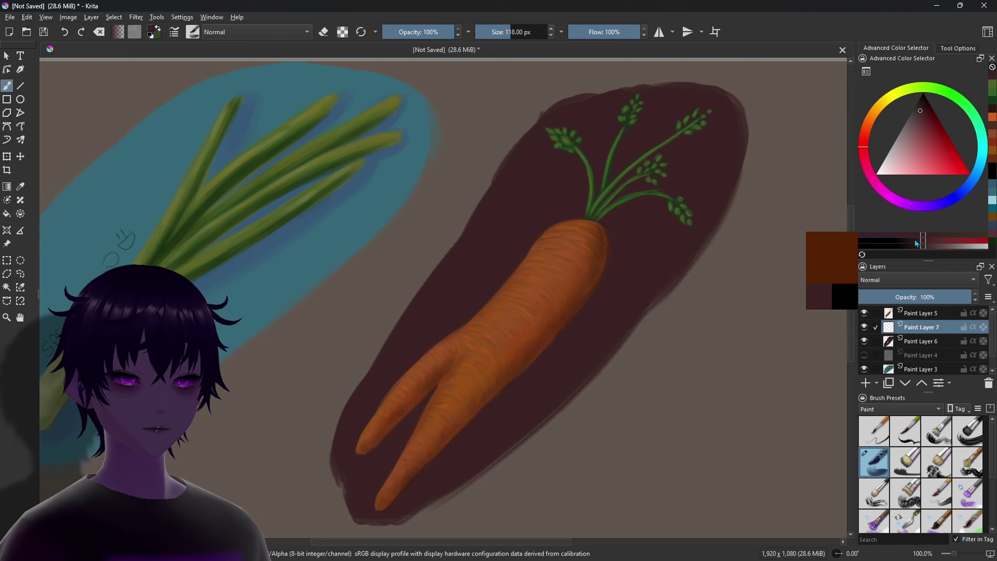
{"action": "left_click_drag", "start_coordinate": [412, 457], "coordinate": [372, 450]}
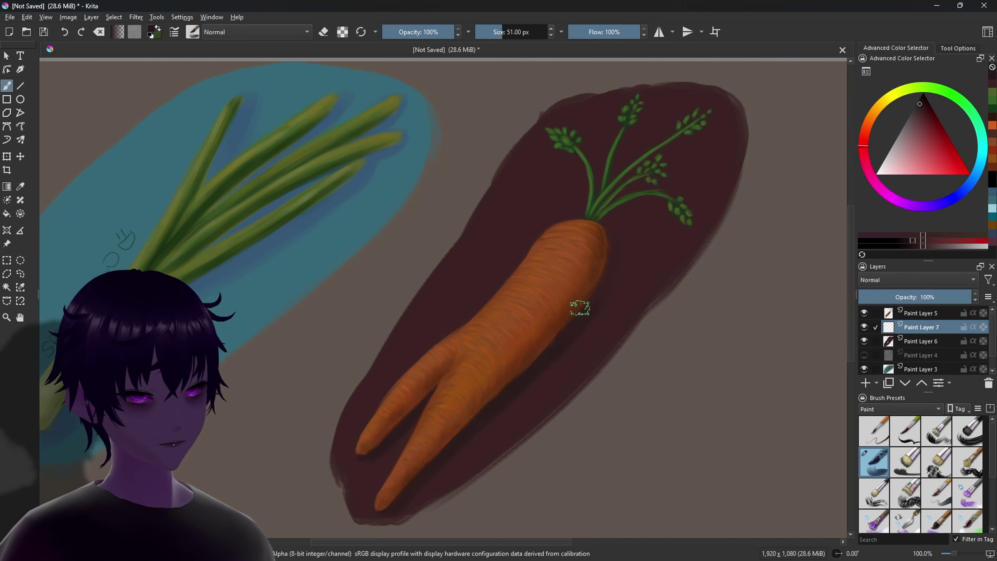
{"action": "left_click_drag", "start_coordinate": [604, 220], "coordinate": [589, 219]}
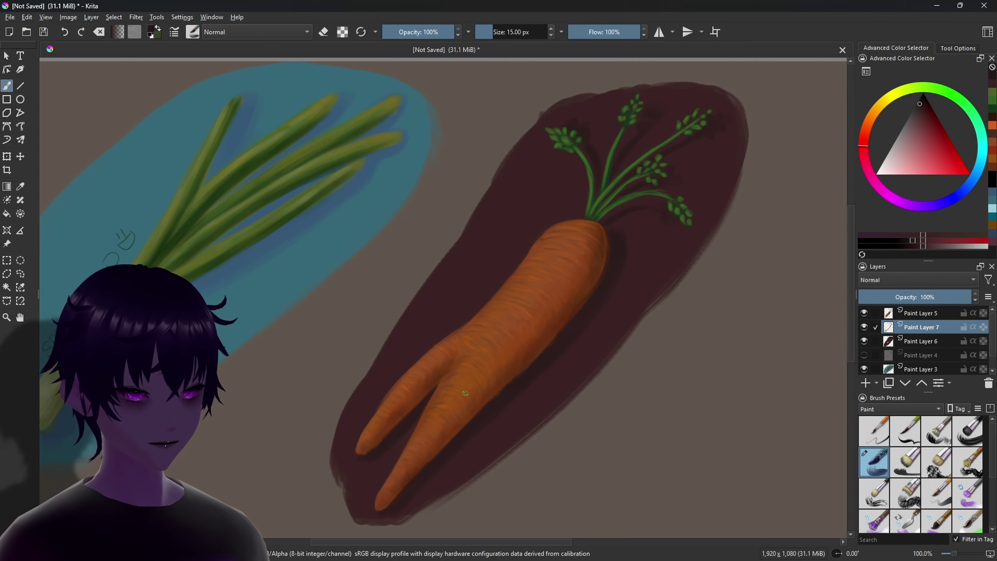
{"action": "key", "text": "bracketleft"}
{"action": "key", "text": "bracketleft"}
{"action": "key", "text": "bracketleft"}
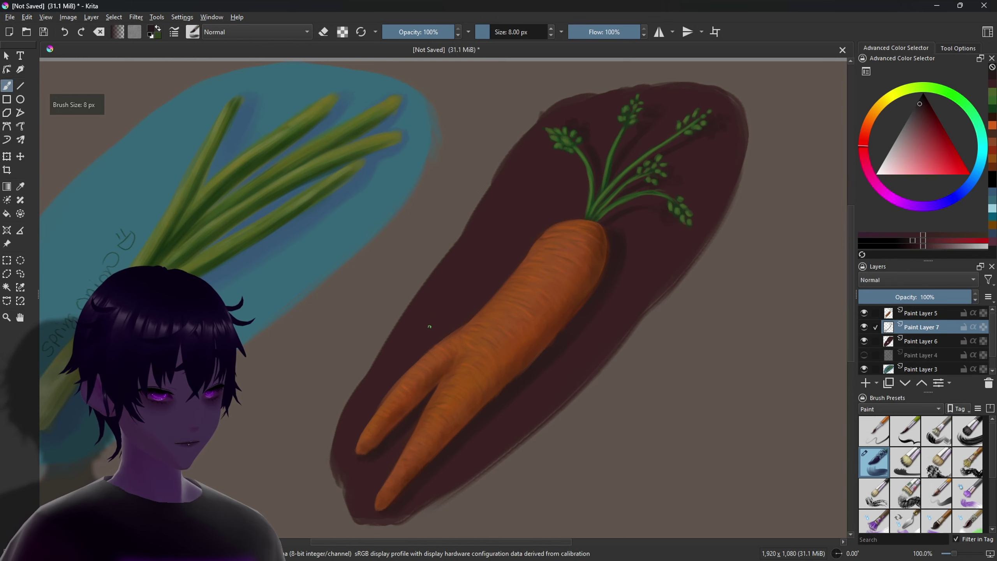
{"action": "left_click_drag", "start_coordinate": [429, 327], "coordinate": [476, 275]}
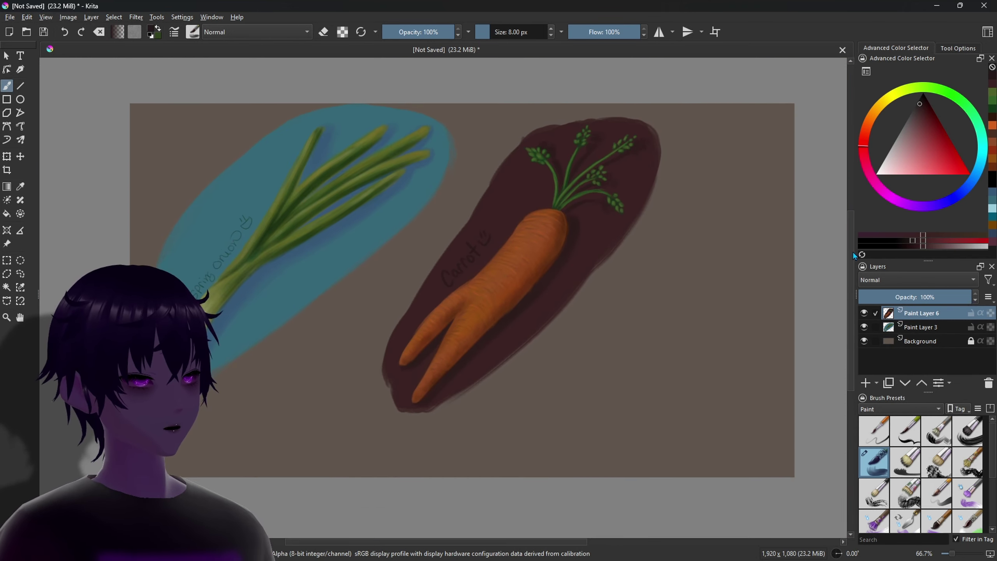
- Move the carrot and backdrop down-left over the onion's backdrop, then show Sketch brush presets
{"action": "left_click", "coordinate": [20, 156]}
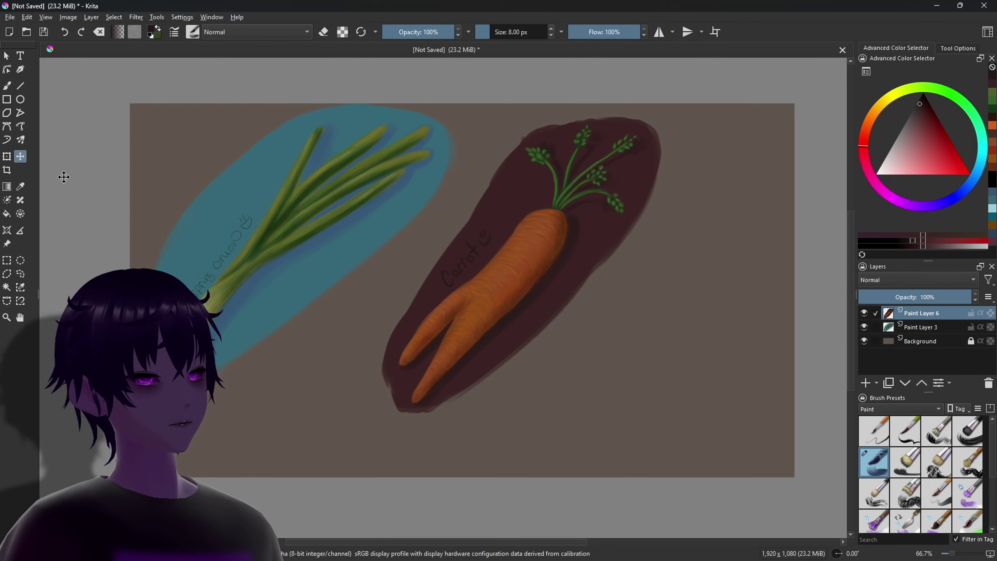
{"action": "left_click_drag", "start_coordinate": [494, 291], "coordinate": [412, 328]}
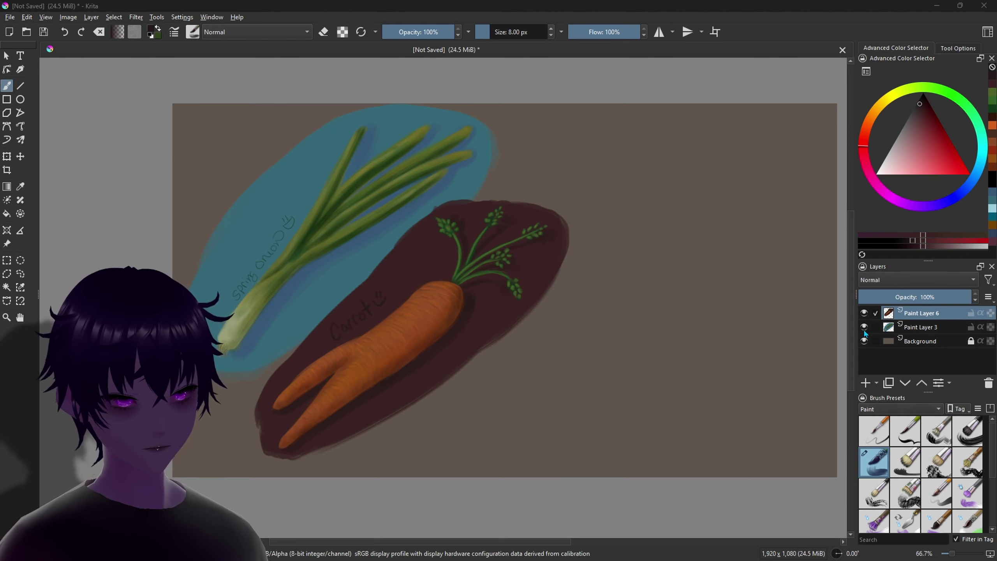
{"action": "left_click", "coordinate": [913, 412]}
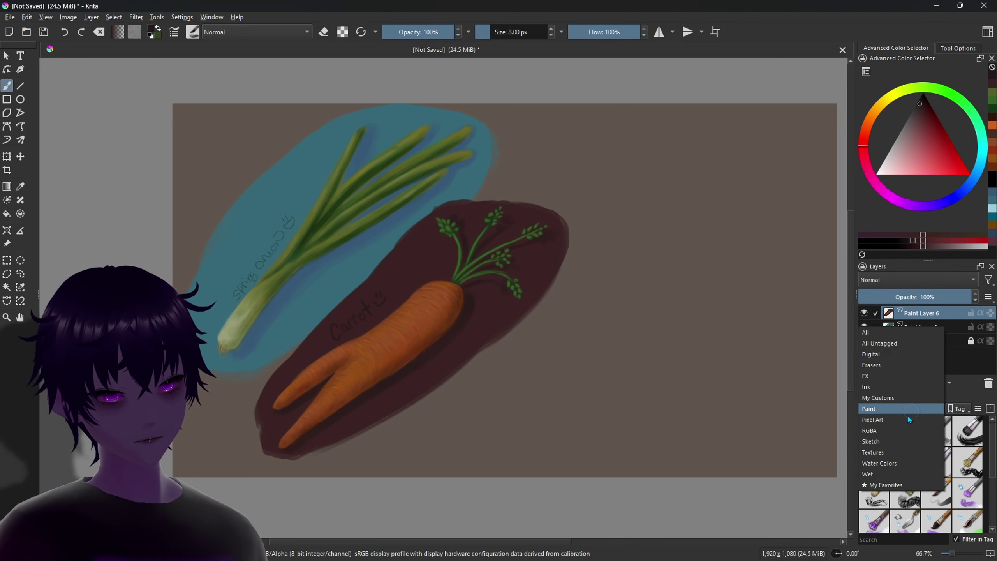
{"action": "left_click", "coordinate": [890, 441]}
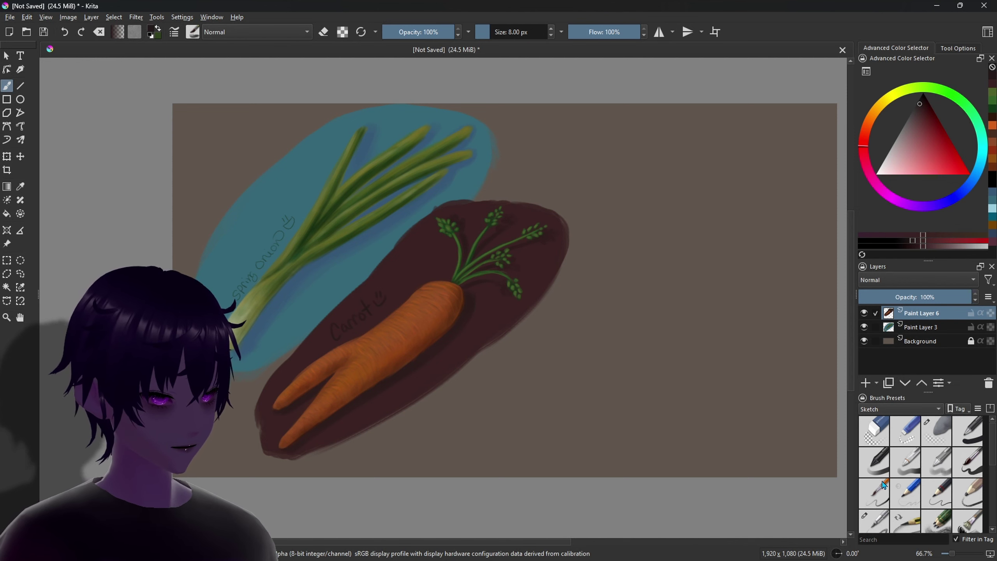
{"action": "left_click_drag", "start_coordinate": [993, 443], "coordinate": [996, 471]}
- Pick a sketch pencil preset, add a new layer, and zoom the canvas to 100%
{"action": "left_click", "coordinate": [874, 467]}
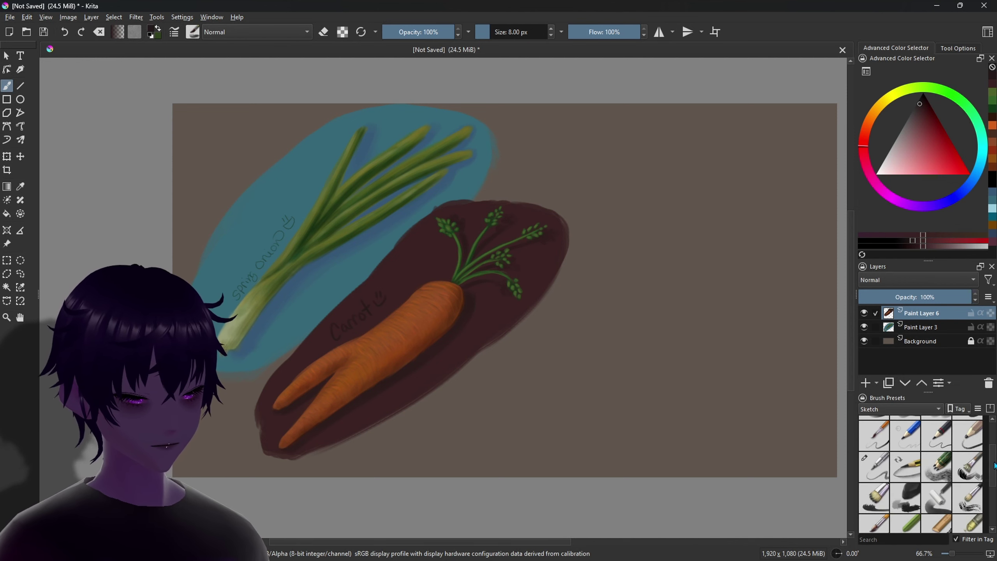
{"action": "key", "text": "Insert"}
{"action": "key", "text": "1"}
- Sketch a dark, rounded, elongated vegetable outline to the right of the carrot
{"action": "left_click_drag", "start_coordinate": [626, 183], "coordinate": [653, 177]}
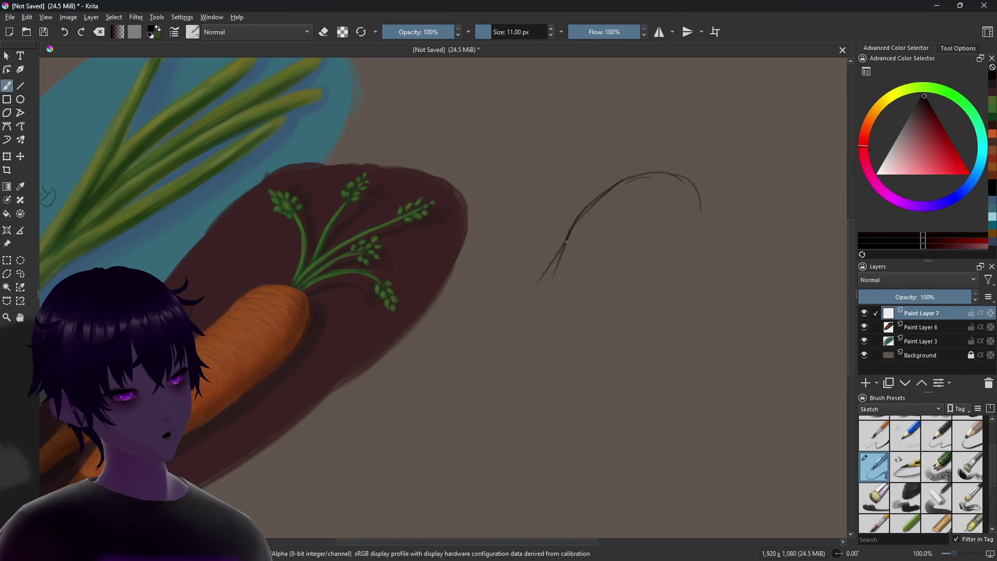
{"action": "left_click_drag", "start_coordinate": [577, 220], "coordinate": [457, 359]}
{"action": "left_click_drag", "start_coordinate": [498, 317], "coordinate": [437, 443]}
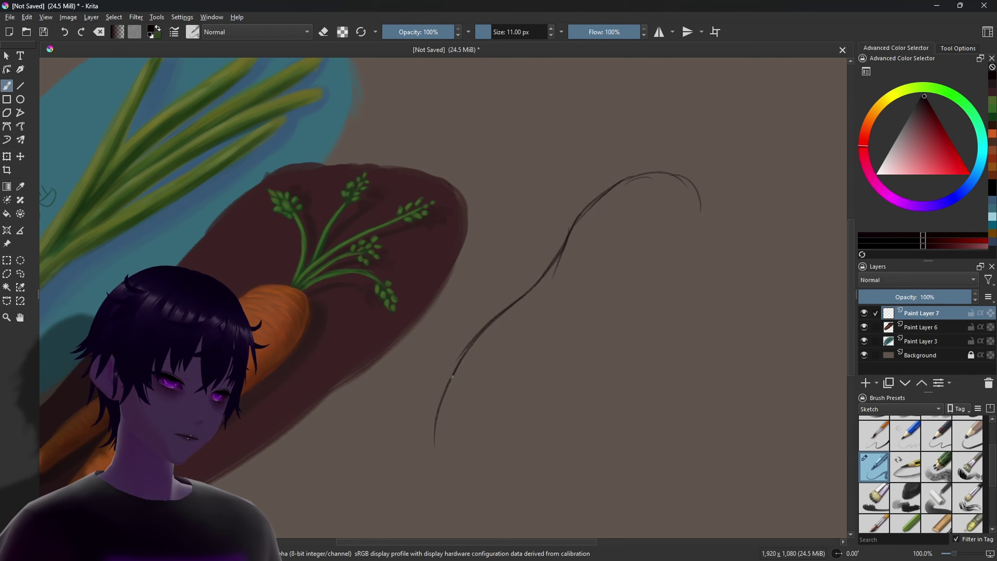
{"action": "mouse_move", "coordinate": [455, 366]}
{"action": "left_mouse_down"}
{"action": "mouse_move", "coordinate": [444, 451]}
{"action": "mouse_move", "coordinate": [475, 508]}
{"action": "left_mouse_up"}
{"action": "left_click_drag", "start_coordinate": [436, 453], "coordinate": [528, 523]}
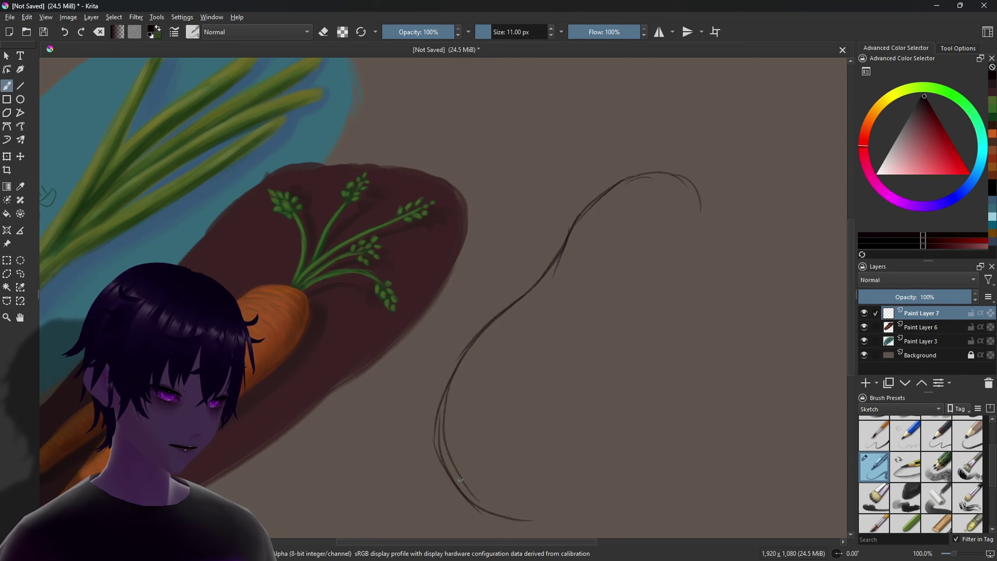
{"action": "mouse_move", "coordinate": [462, 496]}
{"action": "left_mouse_down"}
{"action": "mouse_move", "coordinate": [619, 496]}
{"action": "mouse_move", "coordinate": [662, 383]}
{"action": "left_mouse_up"}
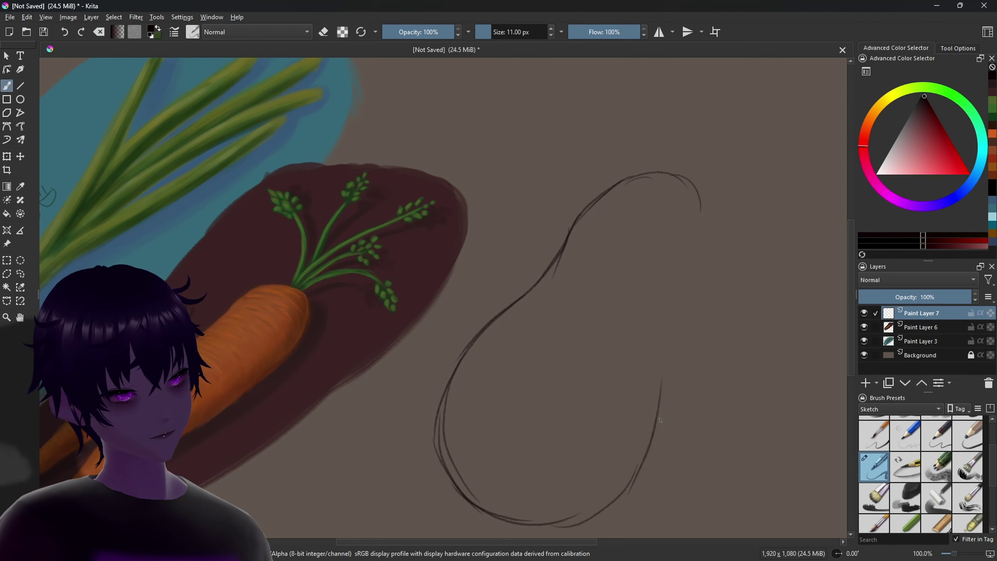
{"action": "left_click_drag", "start_coordinate": [663, 420], "coordinate": [680, 346]}
{"action": "left_click_drag", "start_coordinate": [666, 388], "coordinate": [683, 307]}
{"action": "left_click_drag", "start_coordinate": [669, 348], "coordinate": [699, 251]}
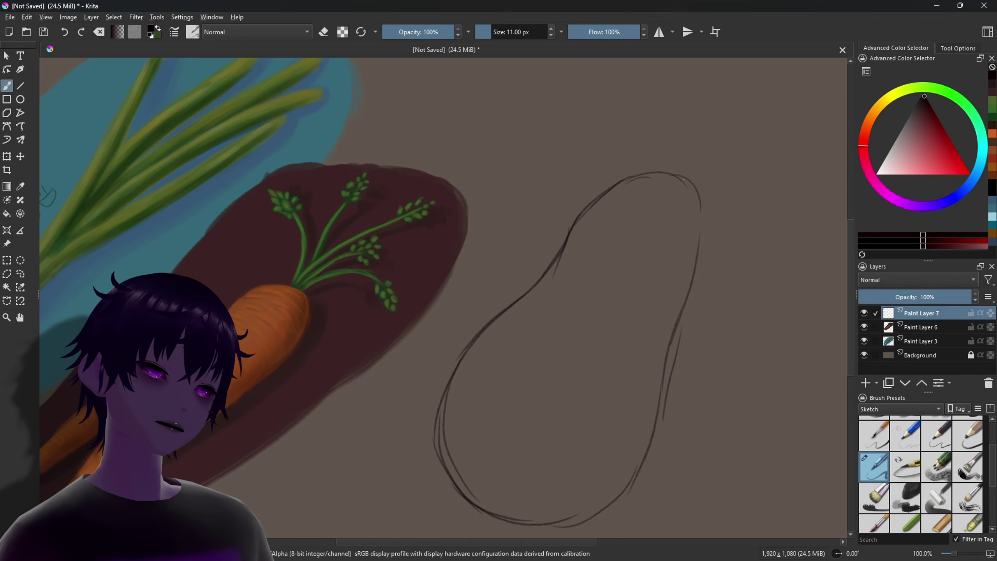
{"action": "mouse_move", "coordinate": [685, 179]}
{"action": "left_mouse_down"}
{"action": "mouse_move", "coordinate": [701, 207]}
{"action": "mouse_move", "coordinate": [696, 182]}
{"action": "mouse_move", "coordinate": [684, 311]}
{"action": "left_mouse_up"}
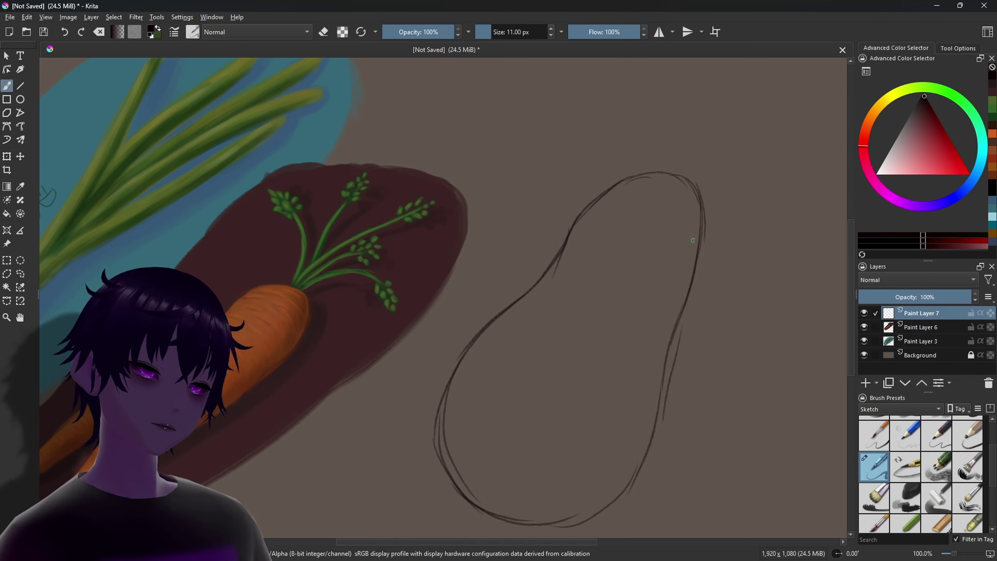
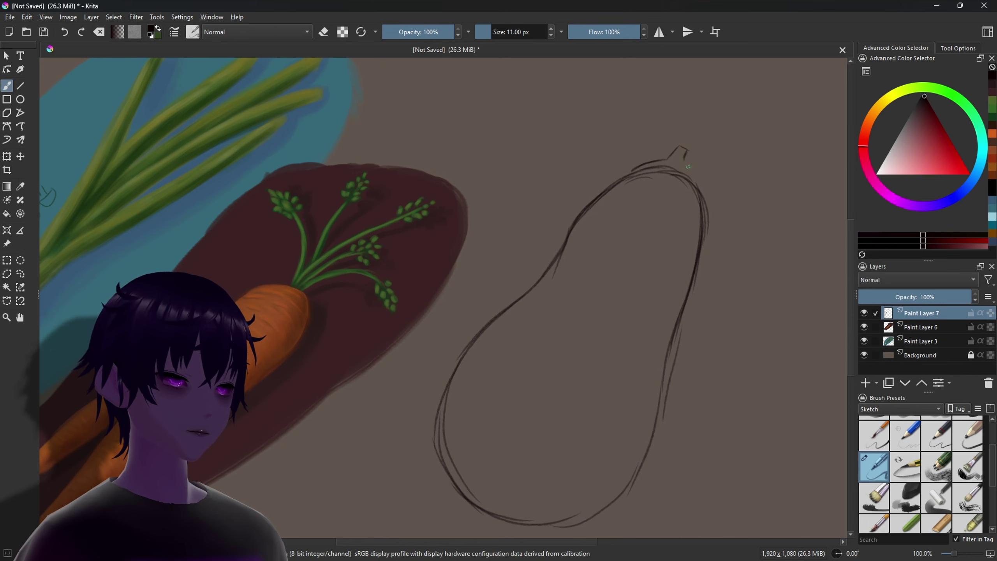
- Add stem detail and strengthen the right shoulder line of the eggplant sketch
{"action": "left_click_drag", "start_coordinate": [685, 156], "coordinate": [702, 188]}
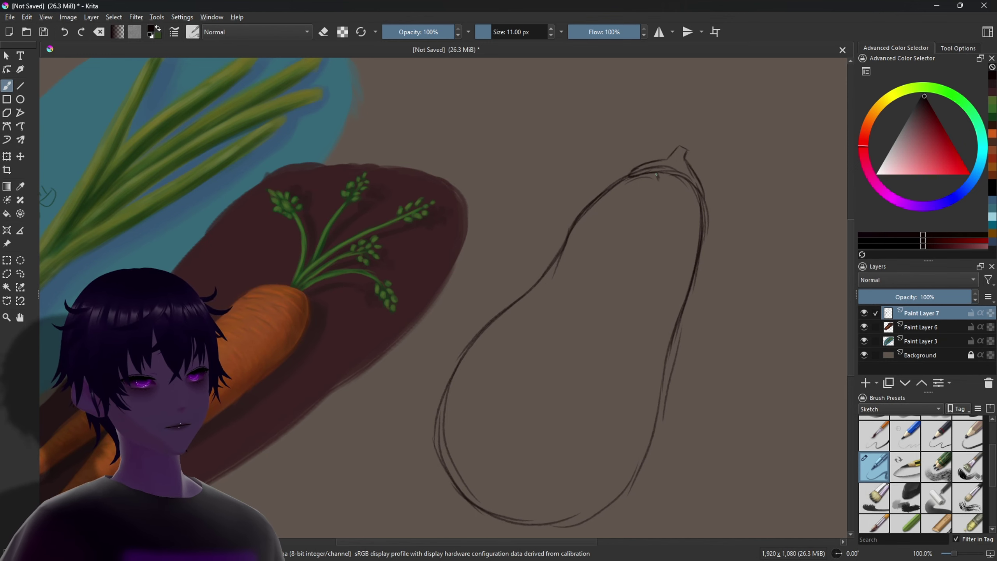
{"action": "left_click_drag", "start_coordinate": [701, 188], "coordinate": [705, 201]}
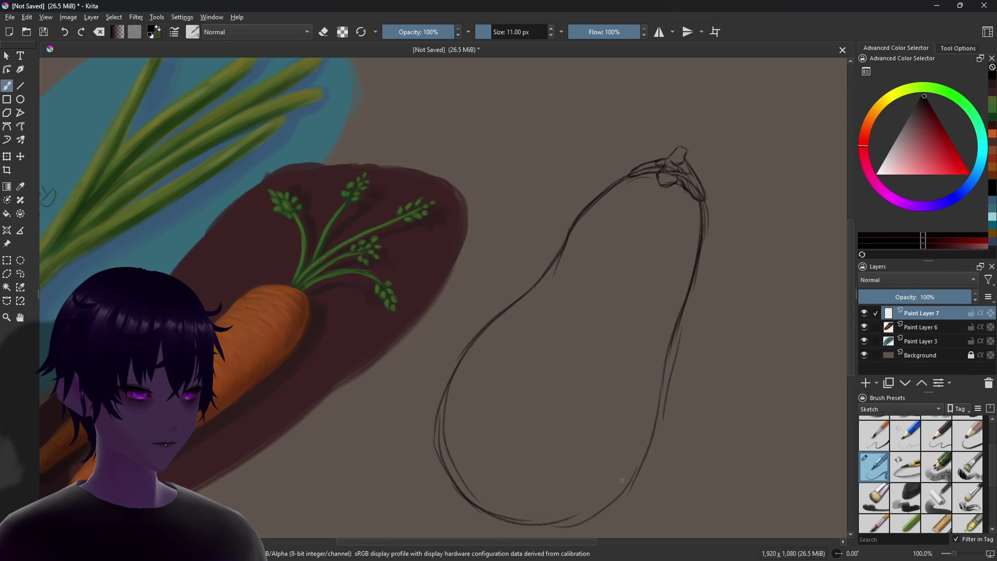
- Add a new layer and choose a brush from the Paint preset tag
{"action": "left_click", "coordinate": [865, 383]}
{"action": "scroll", "coordinate": [989, 464], "scroll_direction": "up", "scroll_amount": 3}
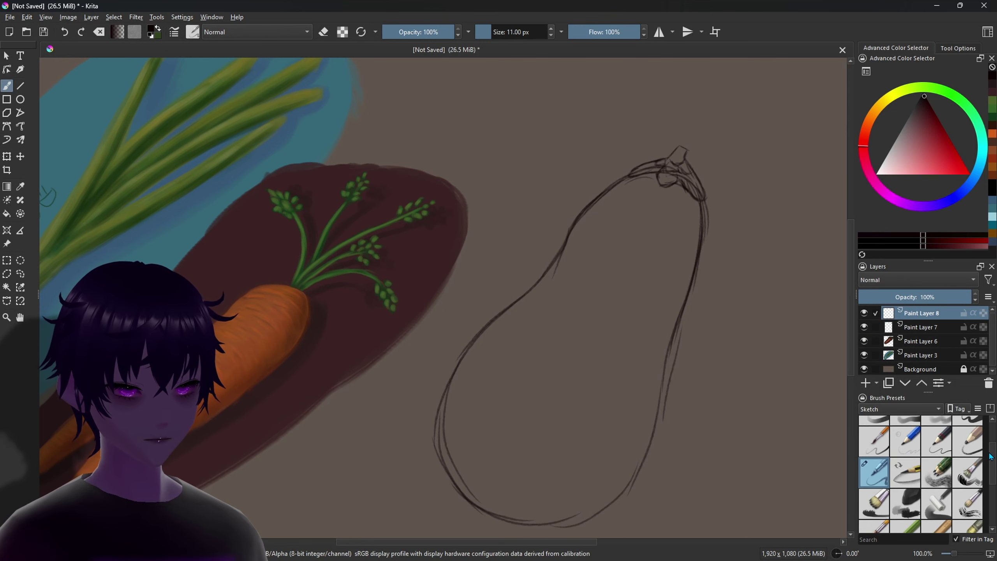
{"action": "left_click", "coordinate": [918, 409]}
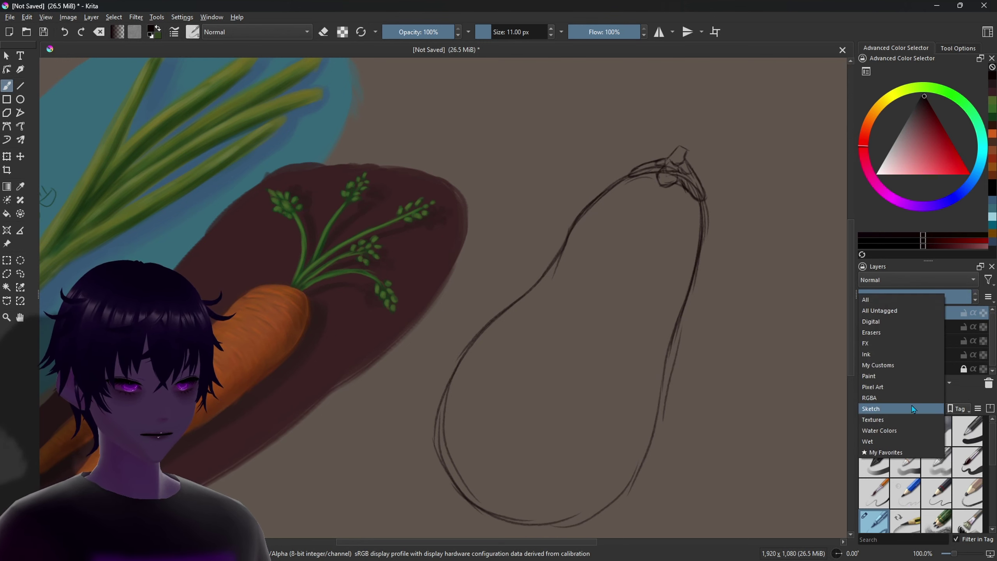
{"action": "left_click", "coordinate": [880, 377]}
{"action": "left_click", "coordinate": [880, 463]}
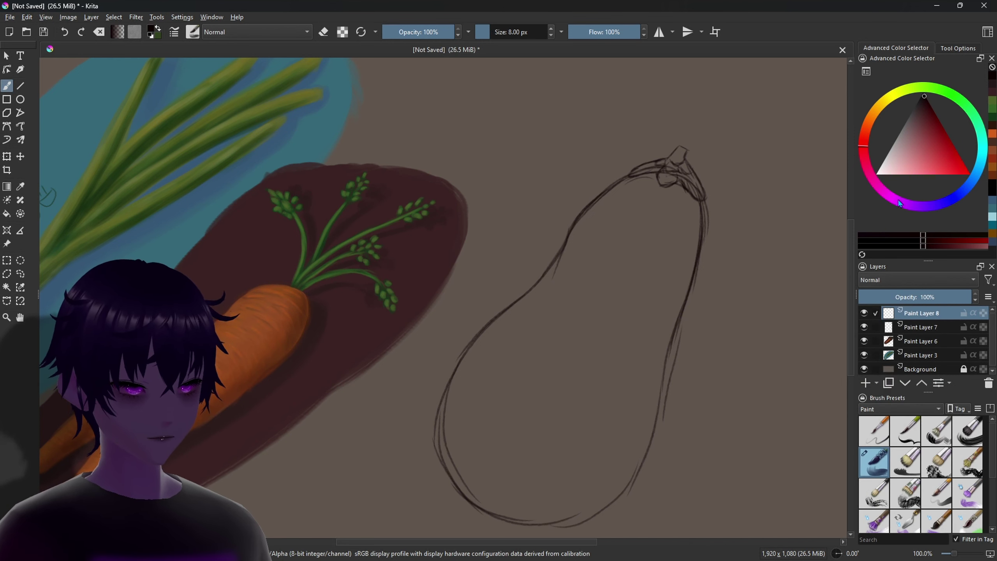
- Set the paint colour to a deep dark purple in the Advanced Color Selector
{"action": "left_click", "coordinate": [915, 204]}
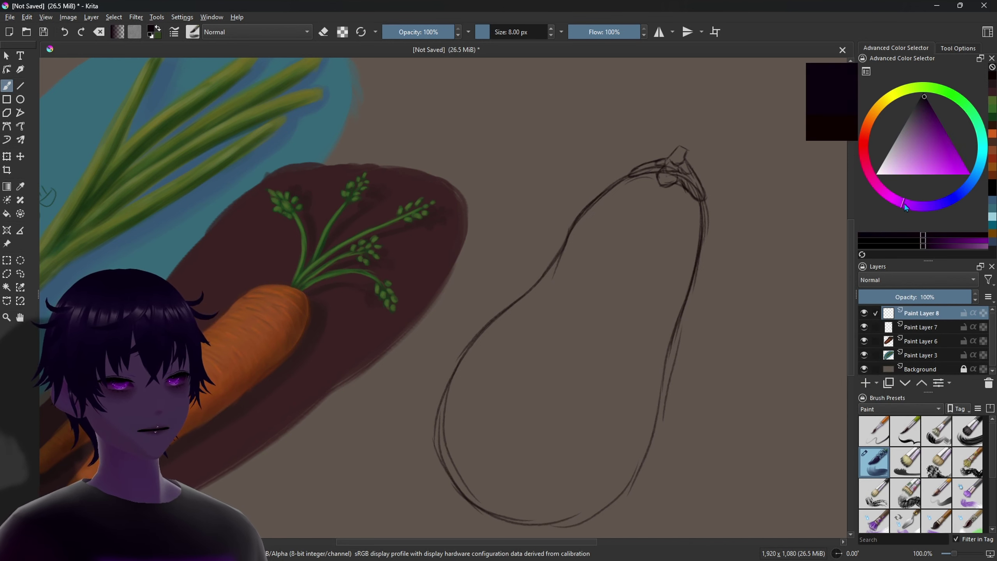
{"action": "left_click", "coordinate": [925, 112]}
{"action": "left_click", "coordinate": [923, 208]}
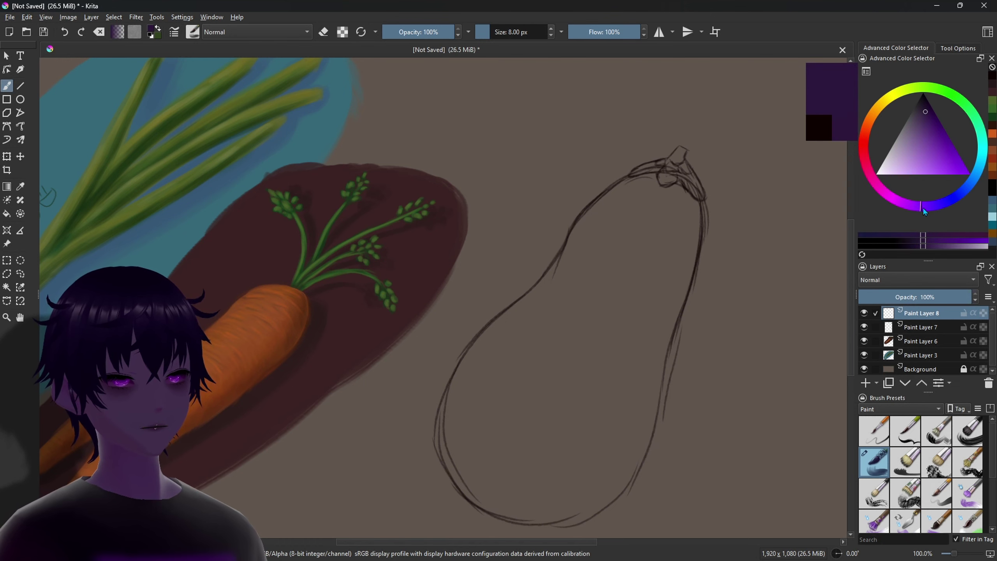
{"action": "left_click", "coordinate": [926, 106]}
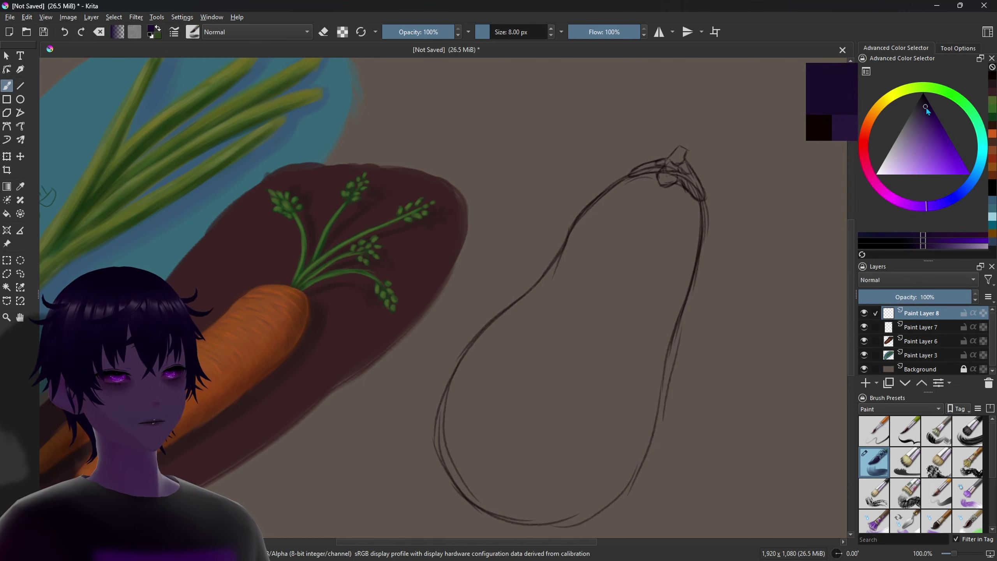
{"action": "left_click_drag", "start_coordinate": [927, 108], "coordinate": [925, 112]}
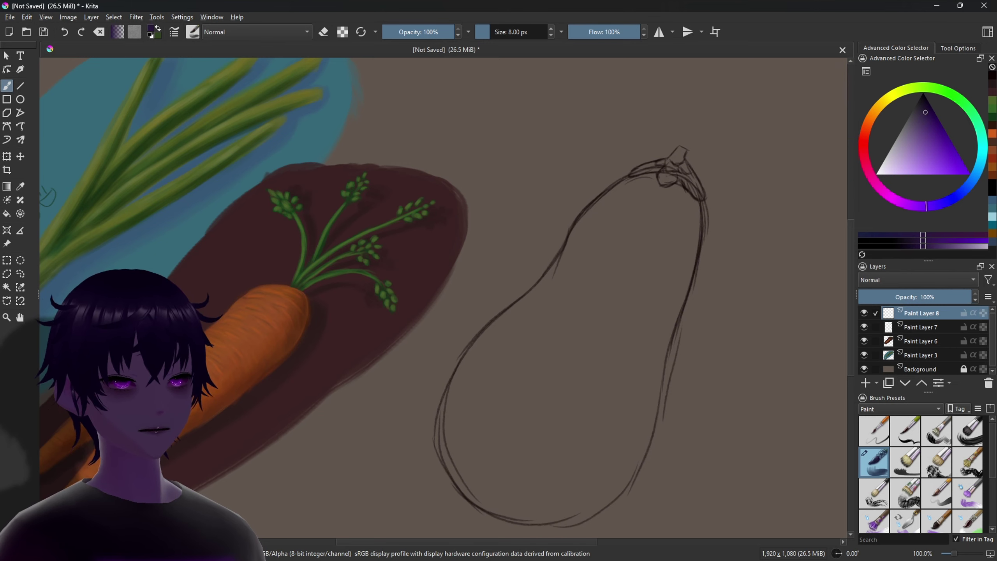
- Enlarge the brush to about 90 px and block in the eggplant body with solid dark purple
{"action": "key", "text": "bracketright"}
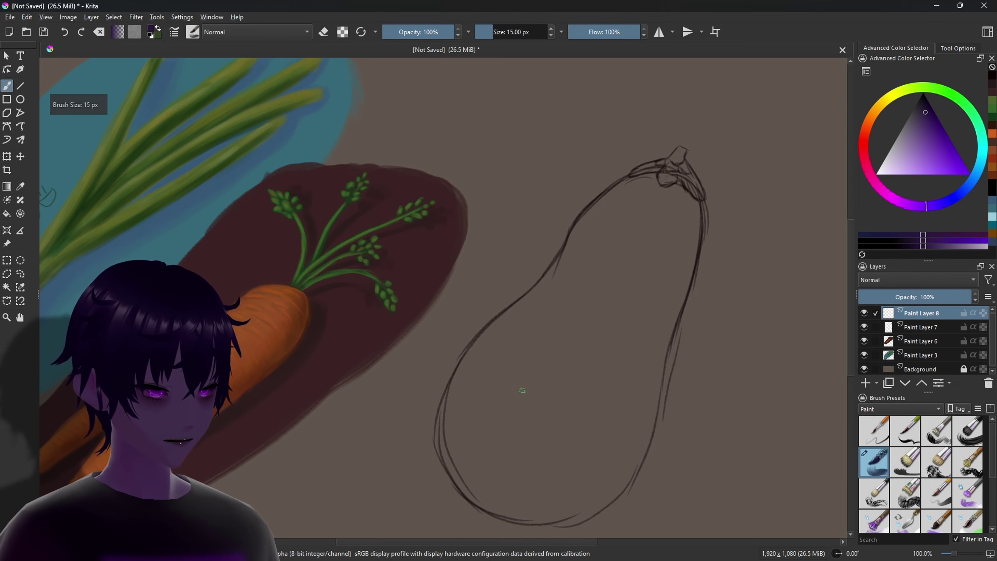
{"action": "key", "text": "bracketright"}
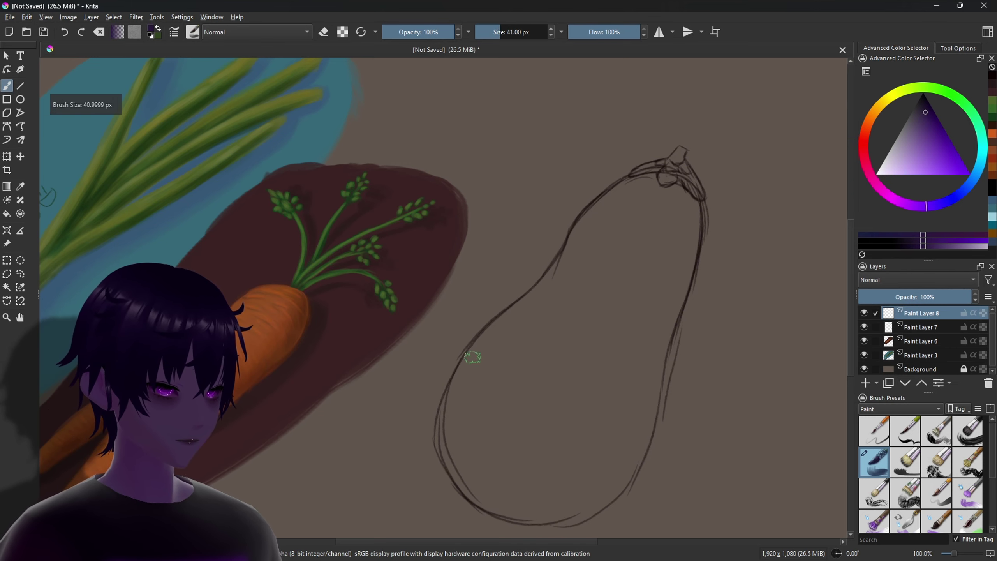
{"action": "mouse_move", "coordinate": [497, 328]}
{"action": "left_mouse_down"}
{"action": "mouse_move", "coordinate": [447, 424]}
{"action": "mouse_move", "coordinate": [461, 467]}
{"action": "left_mouse_up"}
{"action": "left_click_drag", "start_coordinate": [448, 424], "coordinate": [469, 479]}
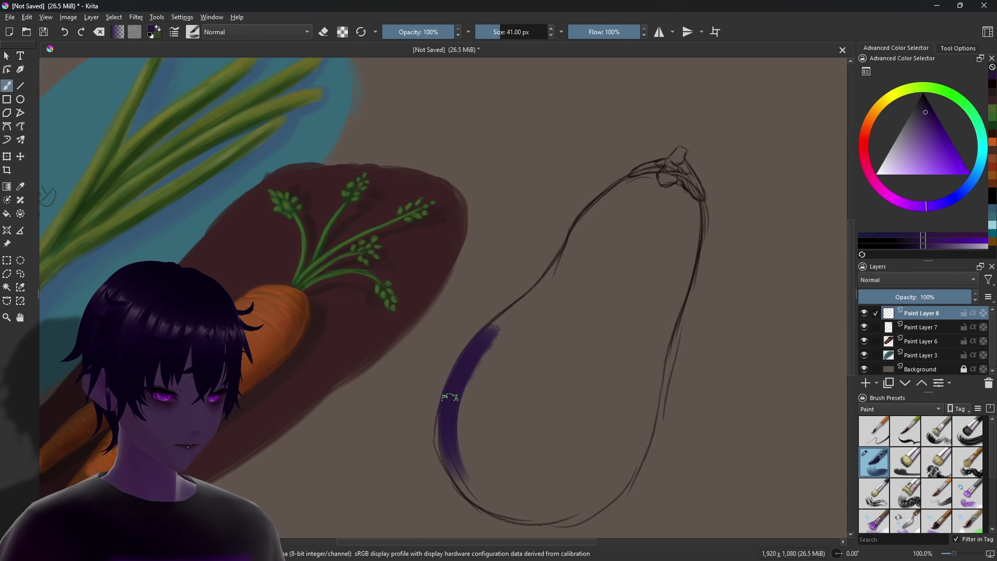
{"action": "mouse_move", "coordinate": [452, 396]}
{"action": "left_mouse_down"}
{"action": "mouse_move", "coordinate": [476, 488]}
{"action": "mouse_move", "coordinate": [486, 483]}
{"action": "left_mouse_up"}
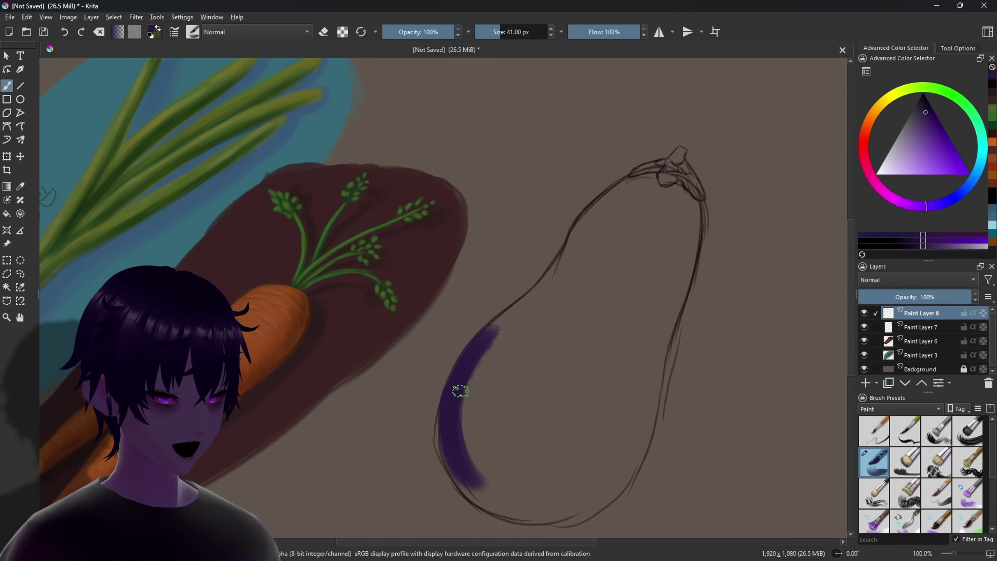
{"action": "left_click_drag", "start_coordinate": [459, 412], "coordinate": [484, 499]}
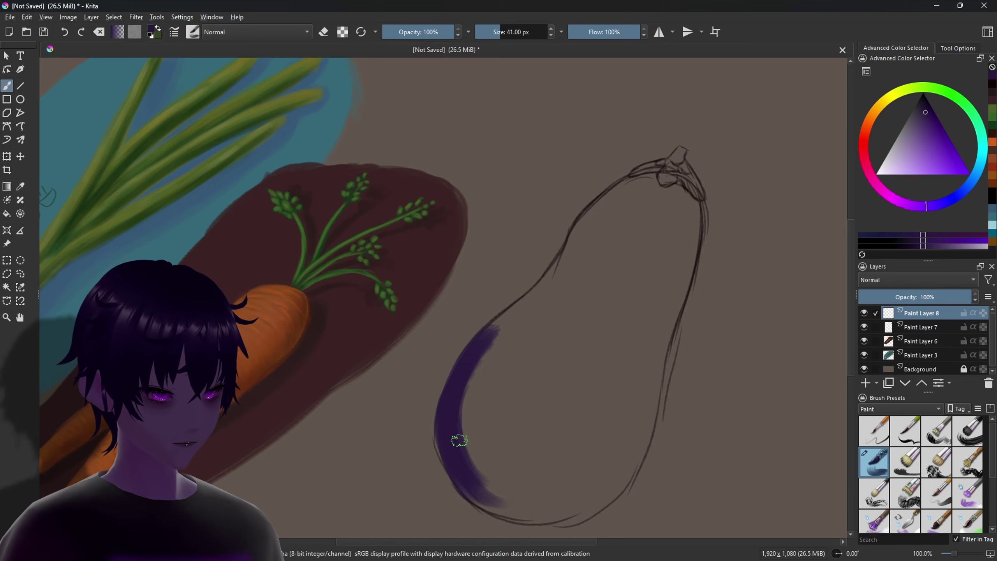
{"action": "mouse_move", "coordinate": [459, 440]}
{"action": "left_mouse_down"}
{"action": "mouse_move", "coordinate": [456, 461]}
{"action": "mouse_move", "coordinate": [481, 494]}
{"action": "mouse_move", "coordinate": [518, 508]}
{"action": "mouse_move", "coordinate": [483, 500]}
{"action": "mouse_move", "coordinate": [537, 512]}
{"action": "mouse_move", "coordinate": [645, 345]}
{"action": "mouse_move", "coordinate": [579, 478]}
{"action": "left_mouse_up"}
{"action": "mouse_move", "coordinate": [475, 353]}
{"action": "left_mouse_down"}
{"action": "mouse_move", "coordinate": [583, 216]}
{"action": "mouse_move", "coordinate": [668, 168]}
{"action": "mouse_move", "coordinate": [675, 279]}
{"action": "mouse_move", "coordinate": [632, 421]}
{"action": "left_mouse_up"}
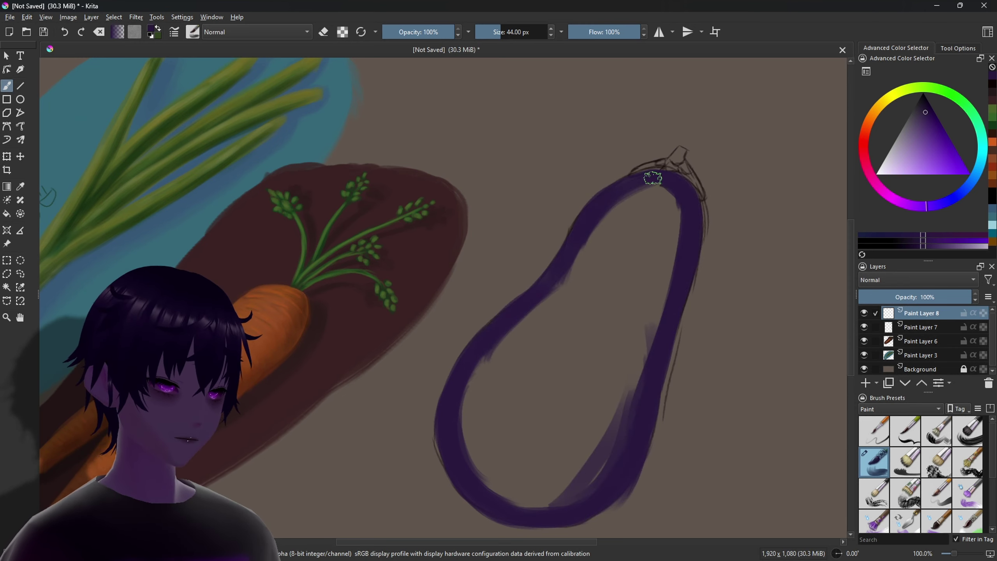
{"action": "mouse_move", "coordinate": [653, 179]}
{"action": "left_mouse_down"}
{"action": "mouse_move", "coordinate": [512, 478]}
{"action": "mouse_move", "coordinate": [472, 472]}
{"action": "mouse_move", "coordinate": [545, 461]}
{"action": "mouse_move", "coordinate": [655, 182]}
{"action": "mouse_move", "coordinate": [635, 223]}
{"action": "mouse_move", "coordinate": [674, 214]}
{"action": "mouse_move", "coordinate": [646, 214]}
{"action": "left_mouse_up"}
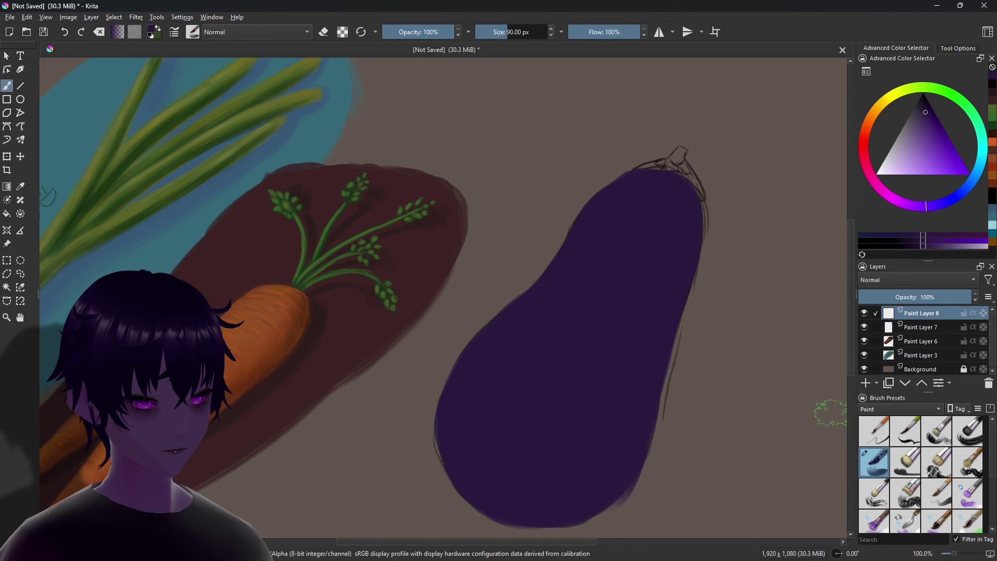
- On a new layer, shade the eggplant with dark crimson and plum tones
{"action": "left_click", "coordinate": [865, 383]}
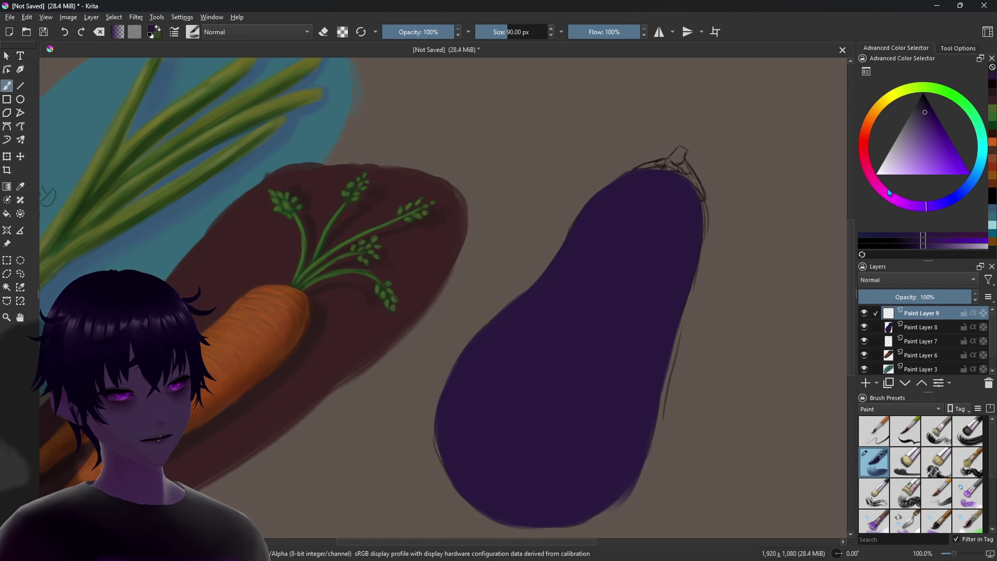
{"action": "left_click_drag", "start_coordinate": [871, 168], "coordinate": [867, 169]}
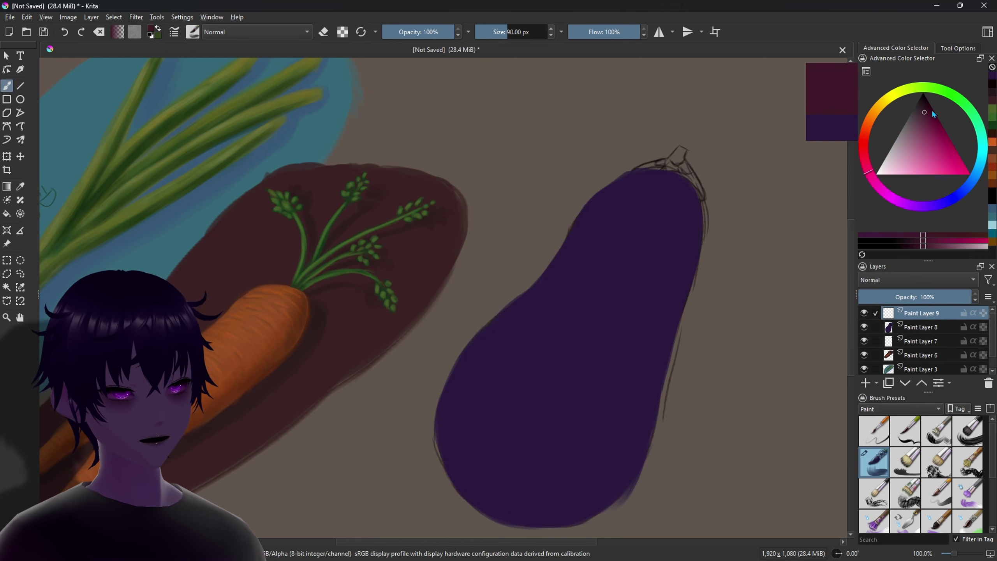
{"action": "left_click_drag", "start_coordinate": [927, 112], "coordinate": [927, 108]}
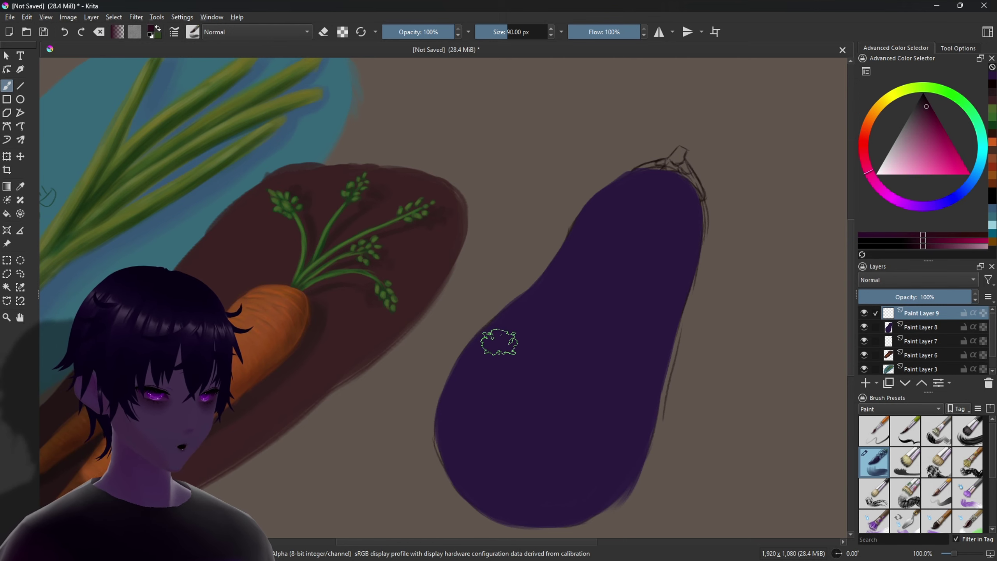
{"action": "mouse_move", "coordinate": [494, 341]}
{"action": "left_mouse_down"}
{"action": "mouse_move", "coordinate": [479, 365]}
{"action": "mouse_move", "coordinate": [465, 463]}
{"action": "left_mouse_up"}
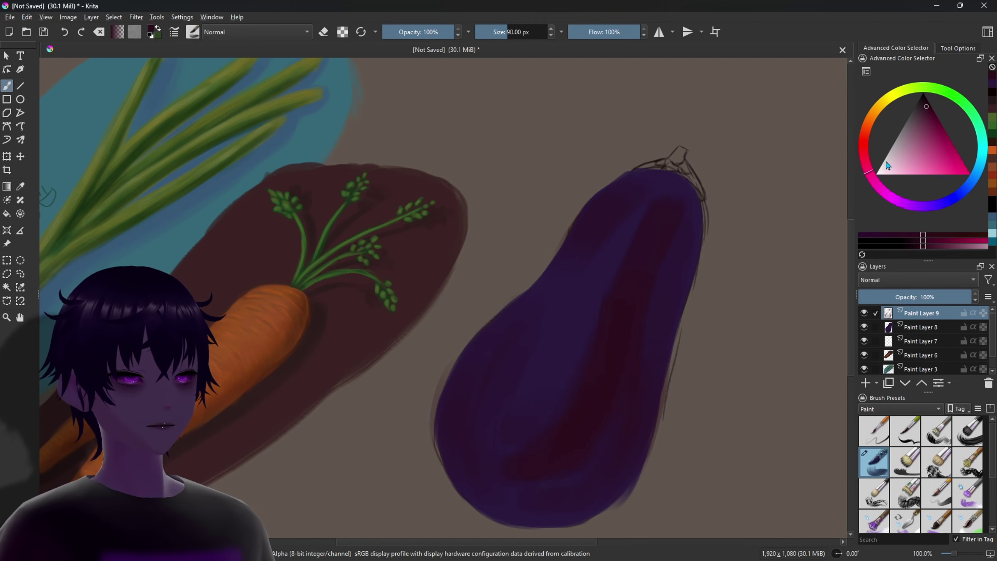
{"action": "left_click", "coordinate": [880, 192]}
{"action": "left_click_drag", "start_coordinate": [890, 207], "coordinate": [887, 204]}
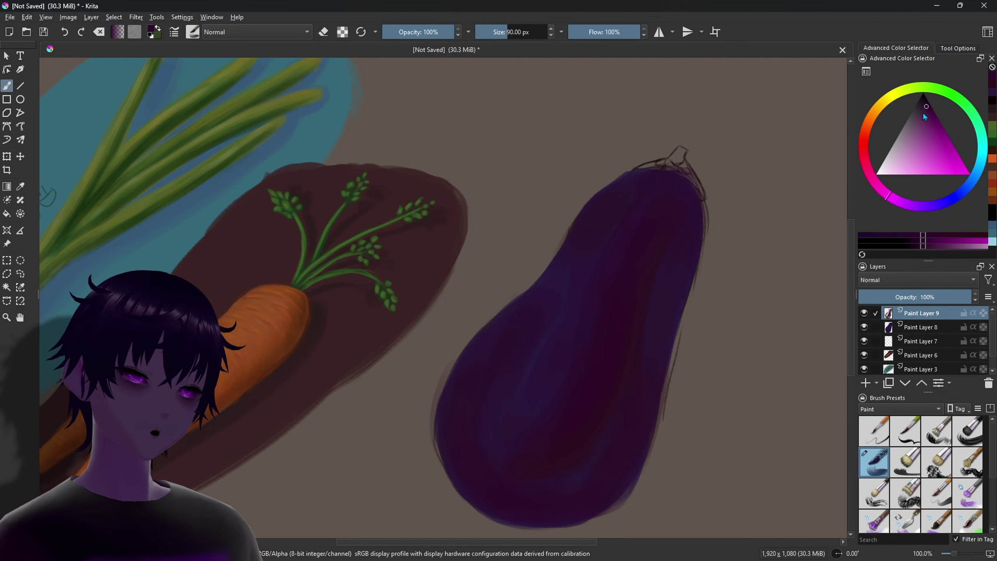
- Paint pale purple highlights on the upper, lower-left and middle eggplant body
{"action": "left_click", "coordinate": [915, 121]}
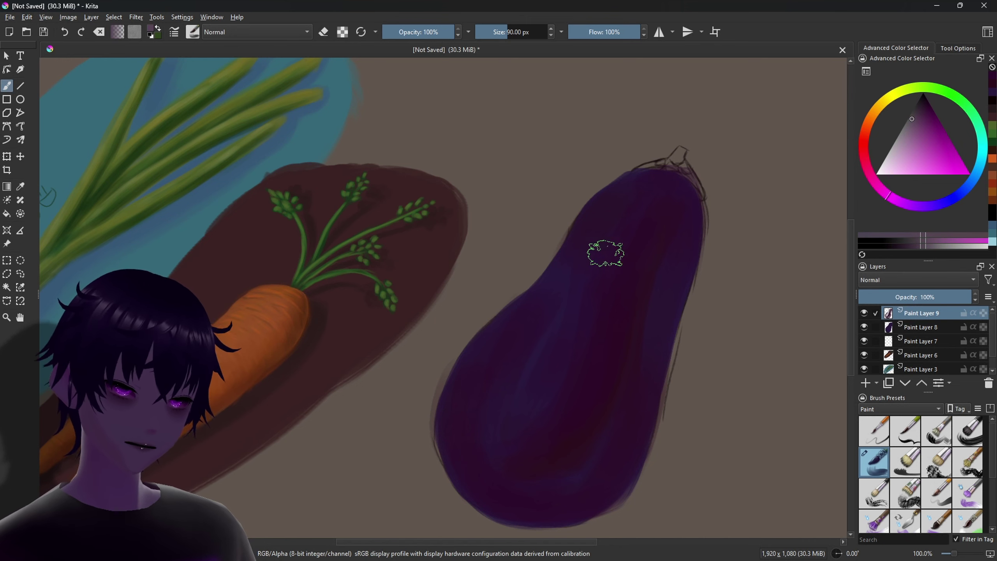
{"action": "left_click_drag", "start_coordinate": [646, 200], "coordinate": [609, 269]}
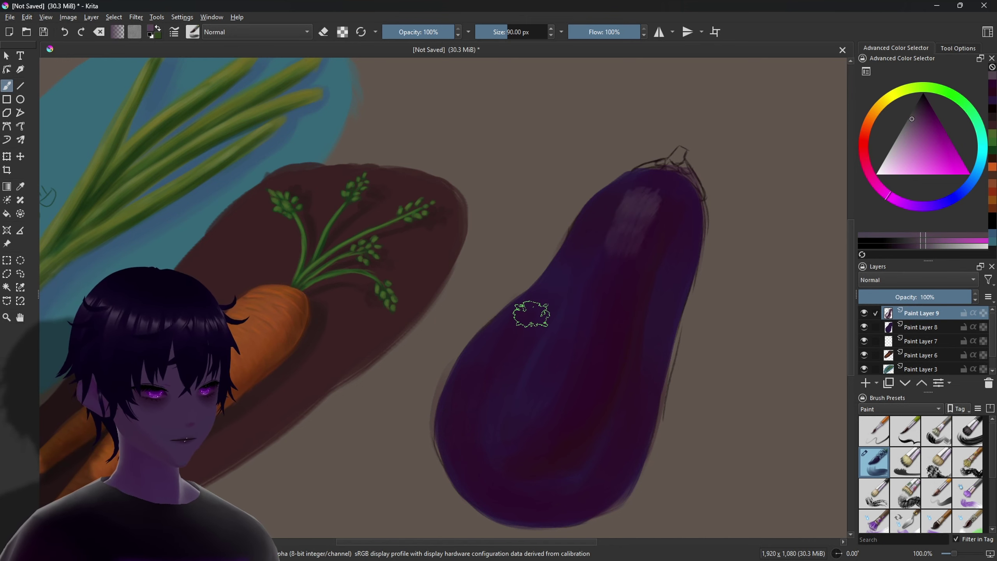
{"action": "mouse_move", "coordinate": [539, 364]}
{"action": "left_mouse_down"}
{"action": "mouse_move", "coordinate": [528, 352]}
{"action": "mouse_move", "coordinate": [503, 392]}
{"action": "mouse_move", "coordinate": [537, 397]}
{"action": "mouse_move", "coordinate": [502, 429]}
{"action": "left_mouse_up"}
{"action": "key", "text": "bracketleft"}
{"action": "key", "text": "bracketleft"}
{"action": "key", "text": "bracketleft"}
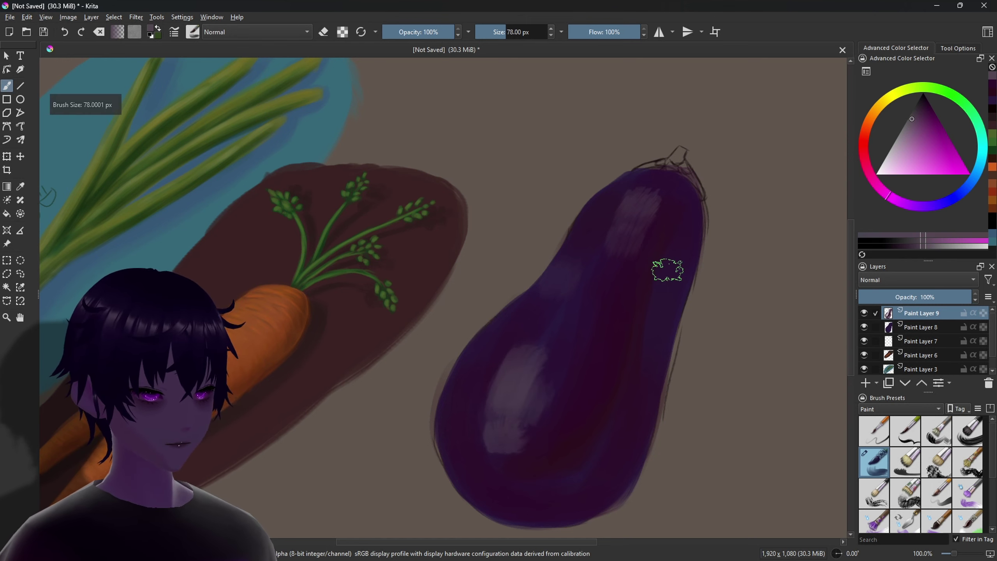
{"action": "left_click_drag", "start_coordinate": [583, 381], "coordinate": [590, 339]}
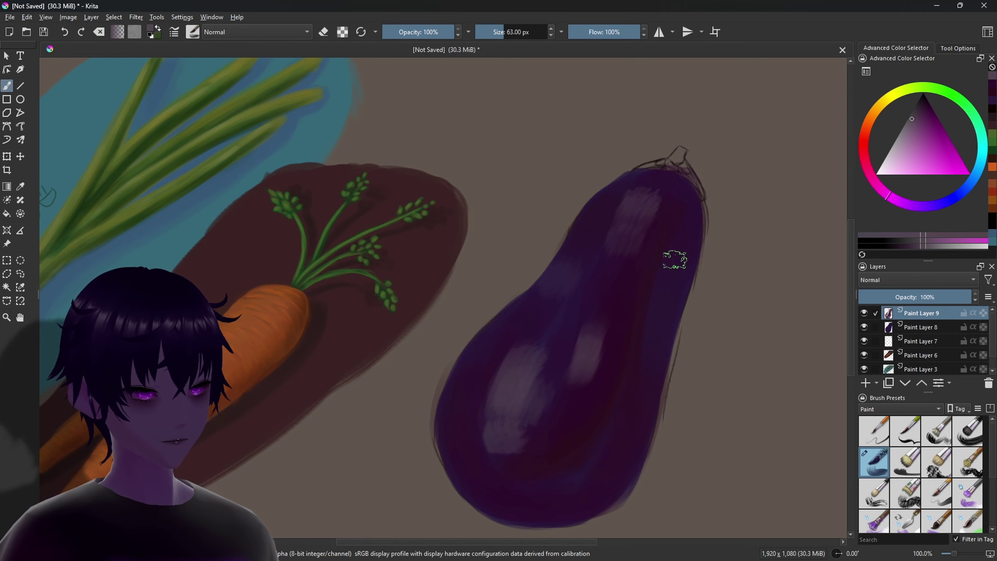
{"action": "key", "text": "bracketleft"}
{"action": "key", "text": "bracketleft"}
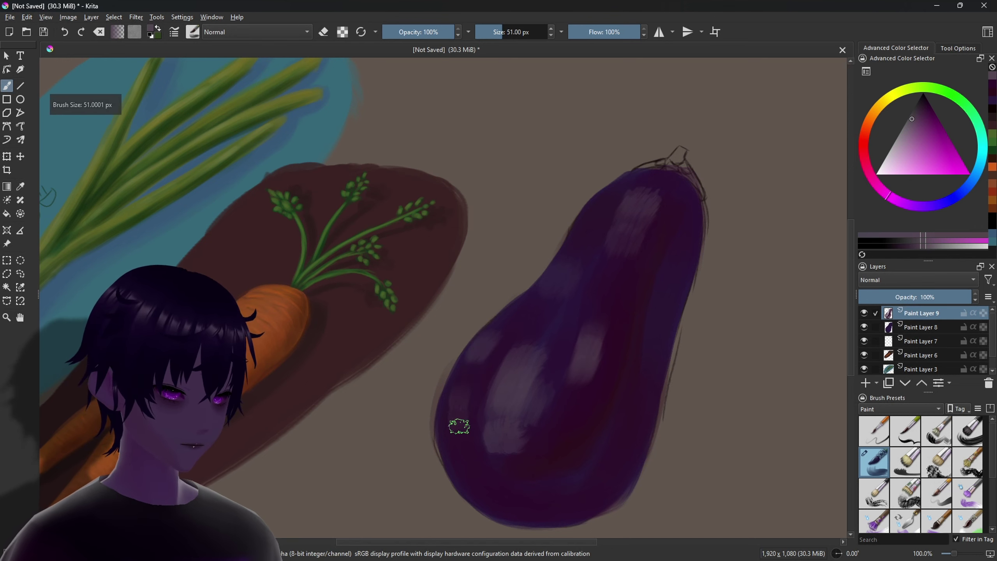
{"action": "left_click", "coordinate": [565, 459]}
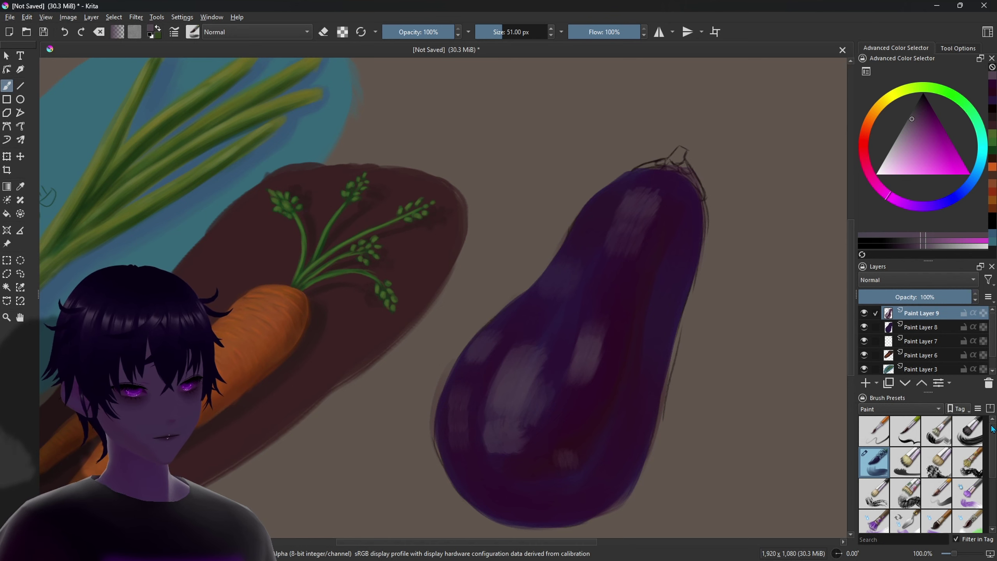
- Pick a larger paint brush and merge the shading layer into the eggplant layer
{"action": "scroll", "coordinate": [992, 429], "scroll_direction": "down", "scroll_amount": 3}
{"action": "left_click", "coordinate": [938, 511]}
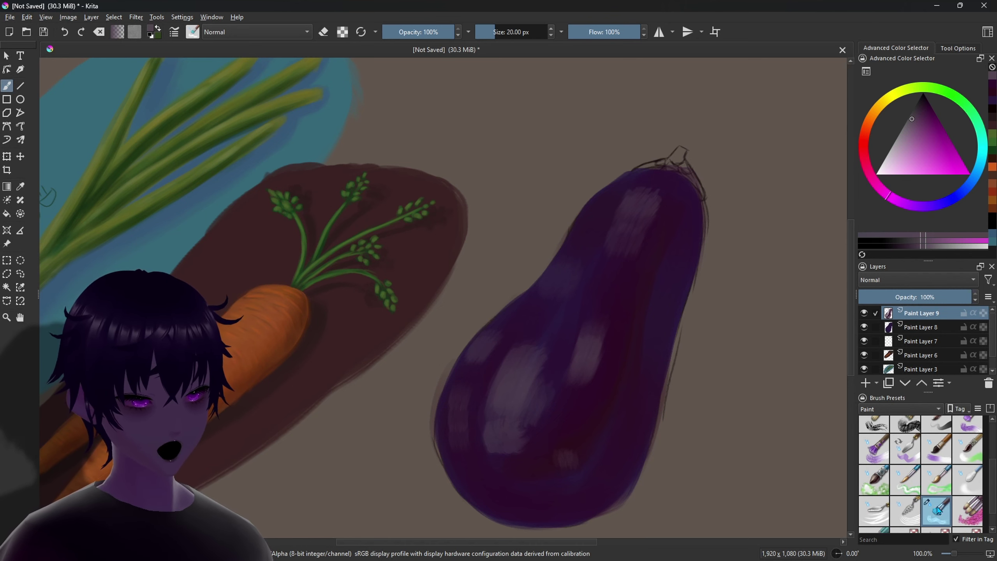
{"action": "left_click_drag", "start_coordinate": [507, 330], "coordinate": [550, 330]}
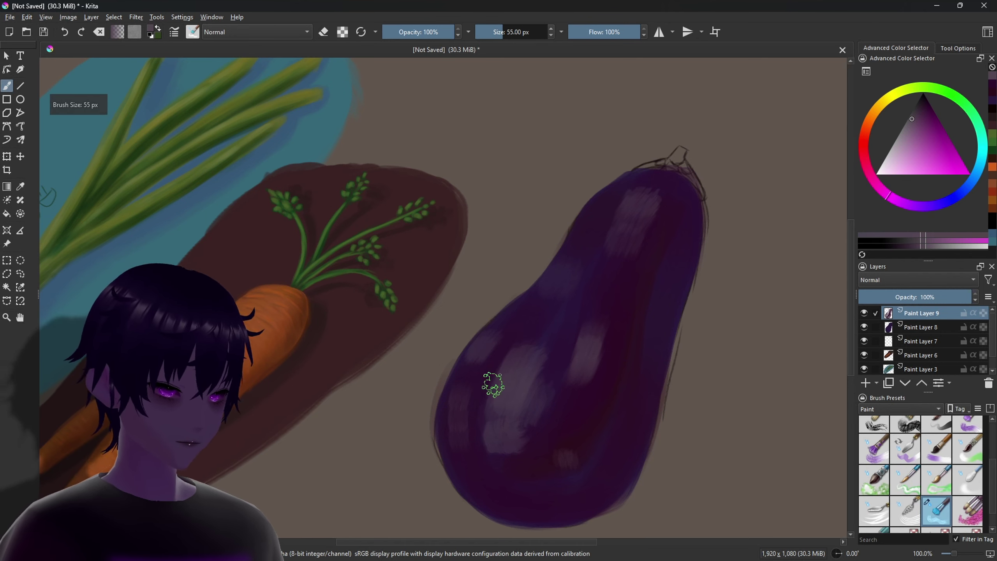
{"action": "left_click_drag", "start_coordinate": [496, 377], "coordinate": [485, 346]}
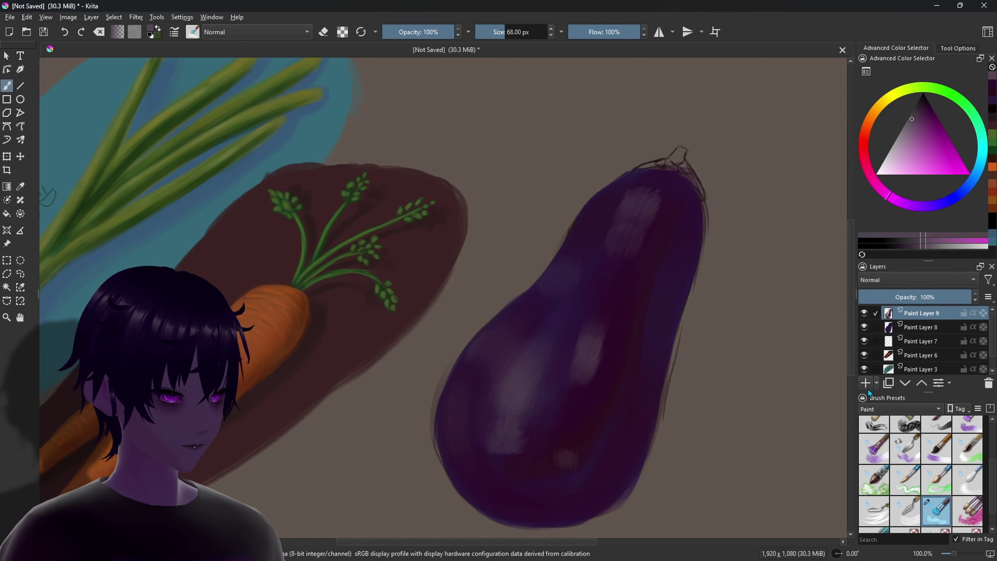
{"action": "key", "text": "ctrl+e"}
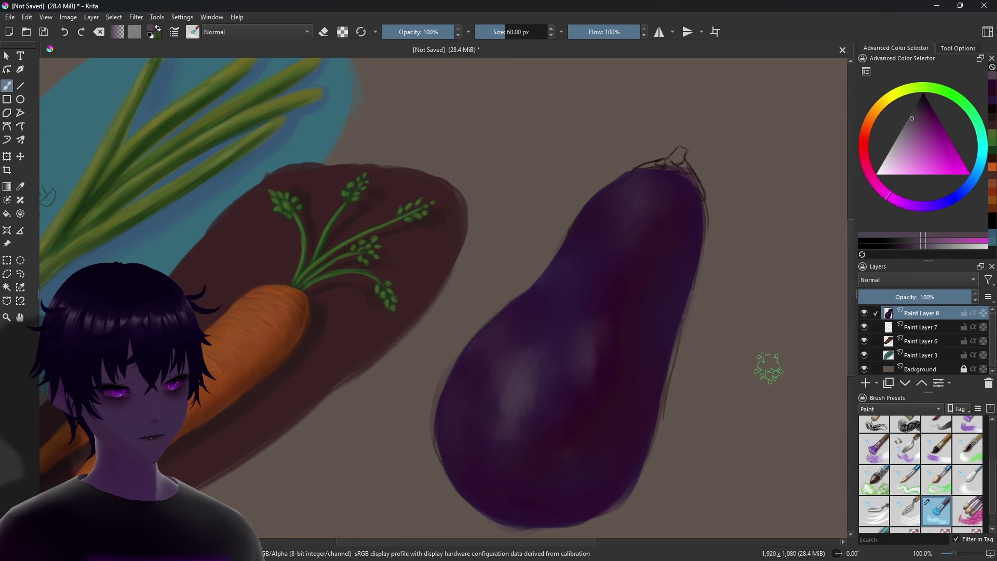
- Lay faint dark purple shading on the eggplant with a softer paint brush
{"action": "left_click", "coordinate": [925, 102]}
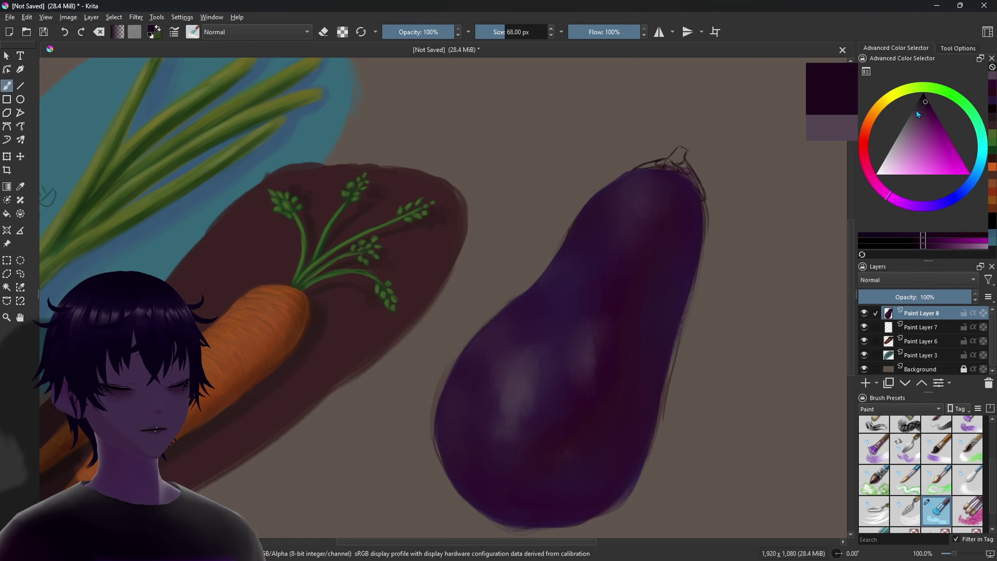
{"action": "scroll", "coordinate": [945, 438], "scroll_direction": "up", "scroll_amount": 3}
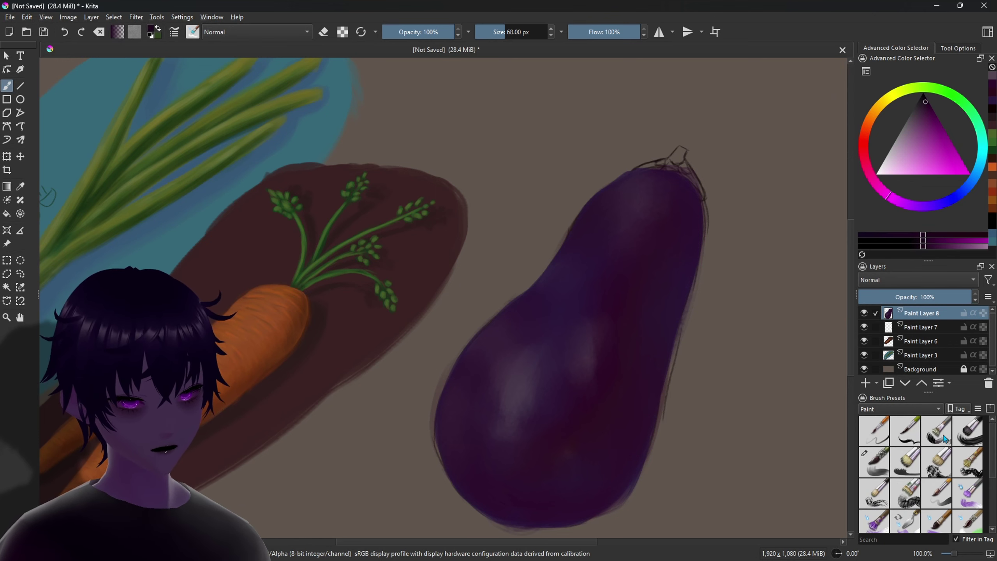
{"action": "left_click", "coordinate": [885, 467]}
{"action": "left_click_drag", "start_coordinate": [648, 389], "coordinate": [607, 477]}
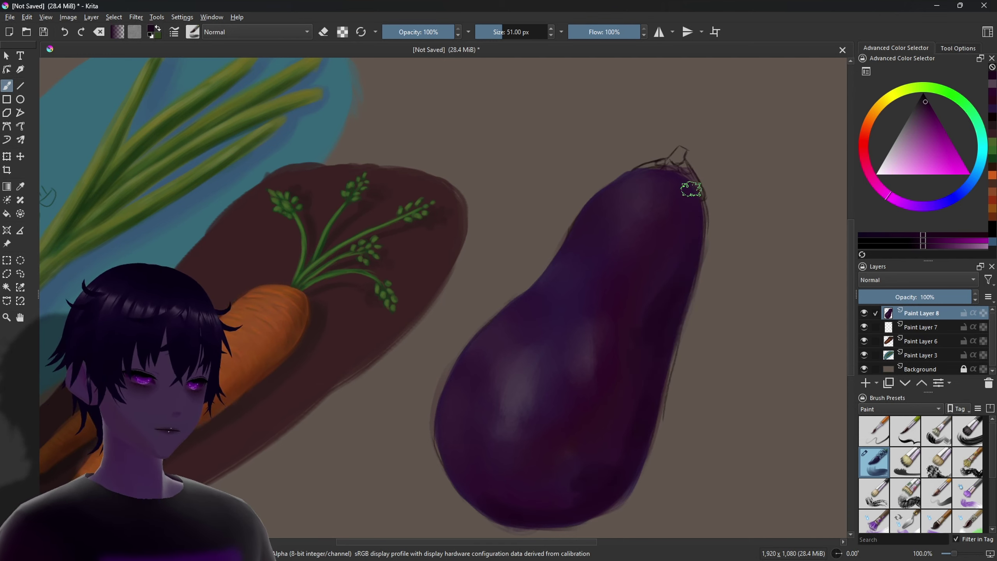
{"action": "left_click_drag", "start_coordinate": [558, 277], "coordinate": [557, 279]}
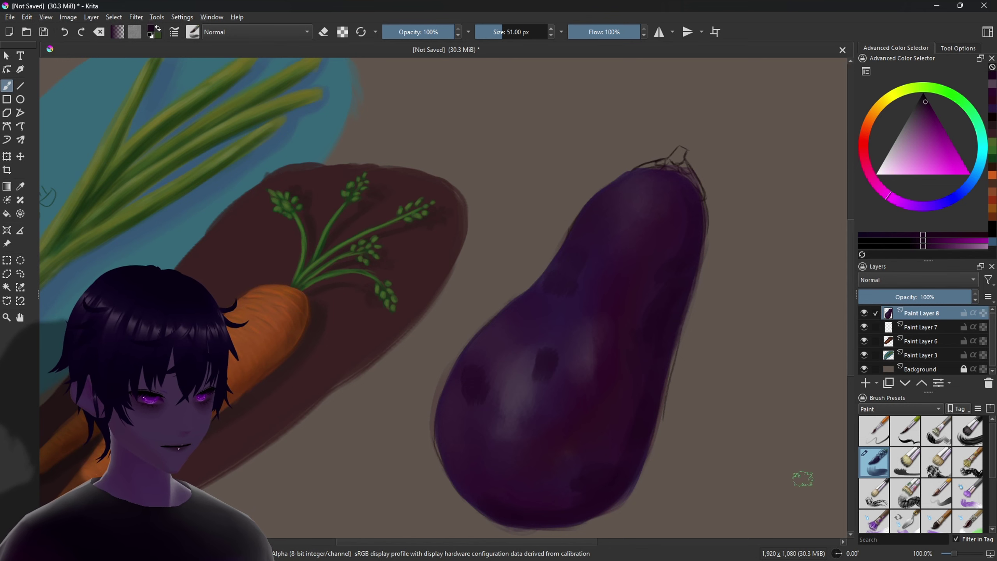
- Blend adjusted purple shading across the eggplant's side with the soft brush
{"action": "scroll", "coordinate": [929, 499], "scroll_direction": "down", "scroll_amount": 3}
{"action": "left_click", "coordinate": [928, 498]}
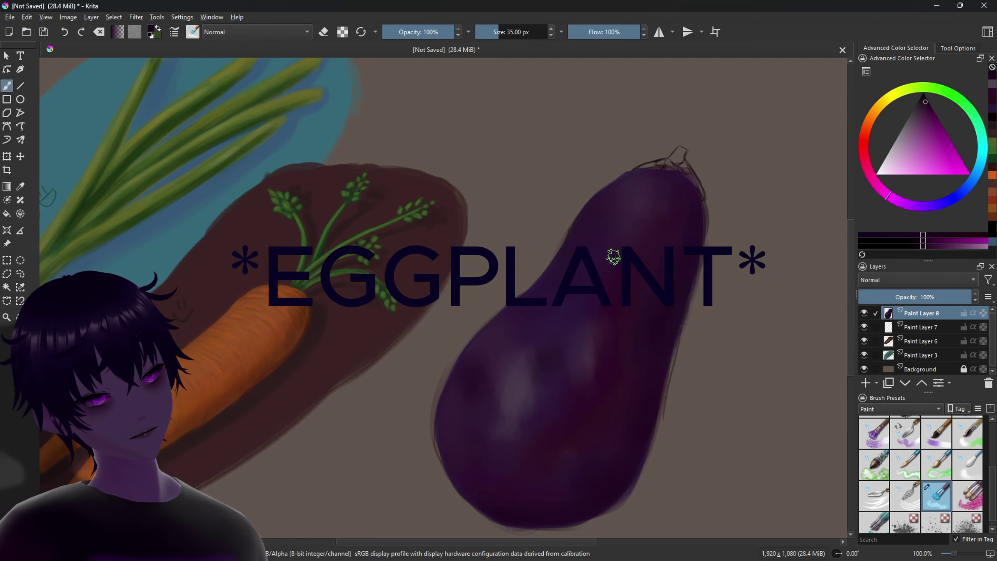
{"action": "key", "text": "bracketright"}
{"action": "key", "text": "bracketright"}
{"action": "key", "text": "bracketright"}
{"action": "key", "text": "bracketright"}
{"action": "key", "text": "bracketright"}
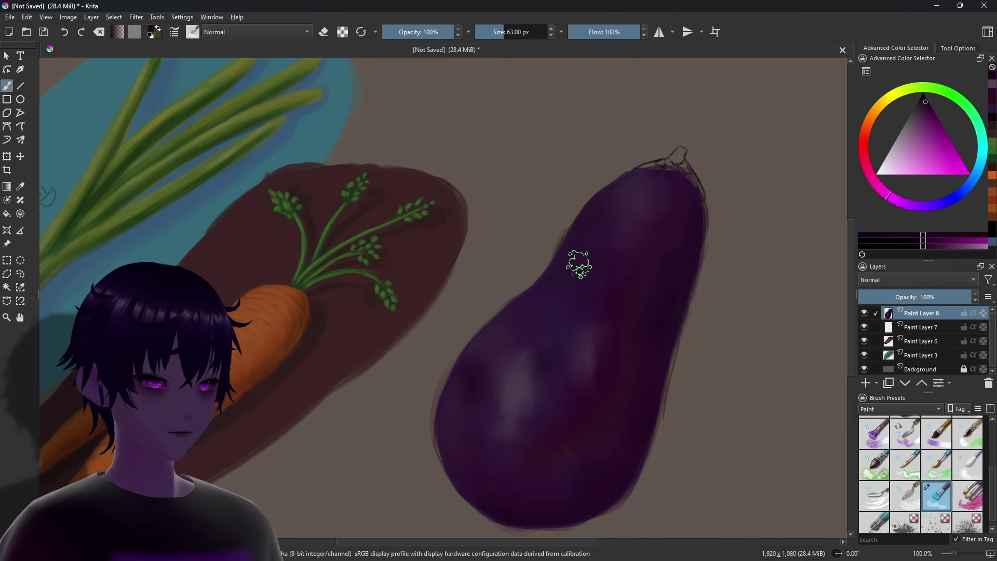
{"action": "left_click_drag", "start_coordinate": [994, 470], "coordinate": [993, 422]}
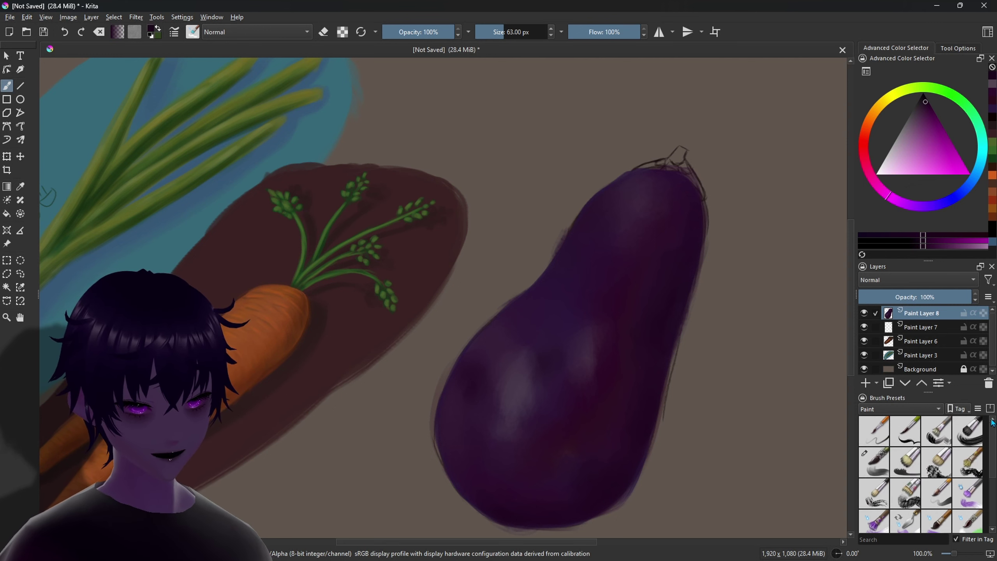
{"action": "left_click", "coordinate": [874, 462]}
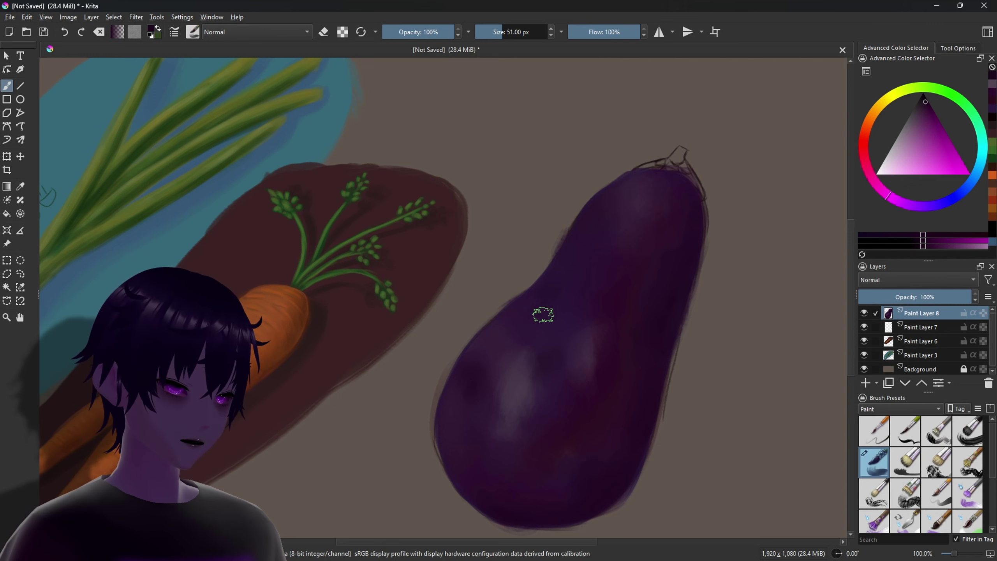
{"action": "left_click", "coordinate": [926, 106]}
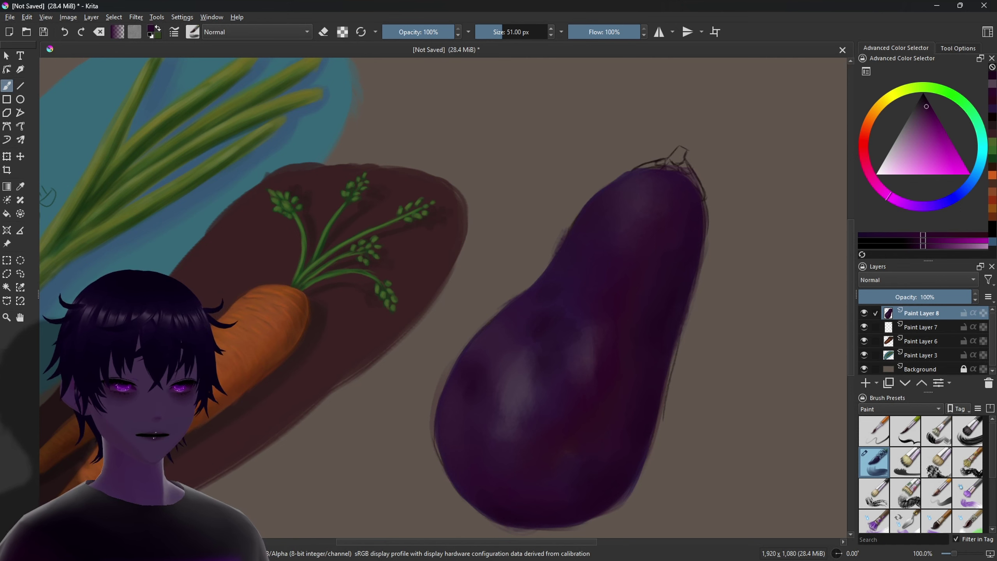
{"action": "left_click_drag", "start_coordinate": [574, 296], "coordinate": [554, 292]}
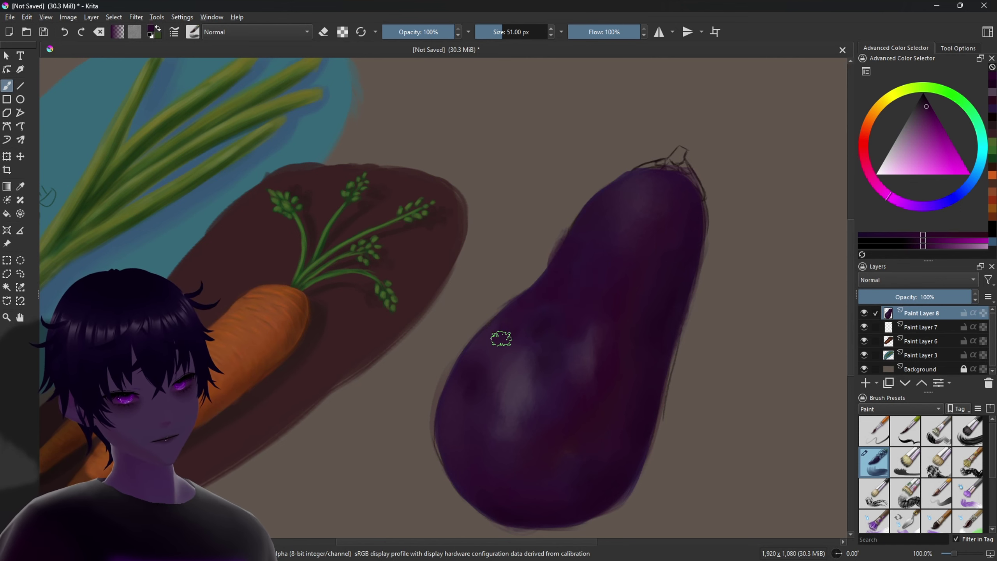
{"action": "key", "text": "slash"}
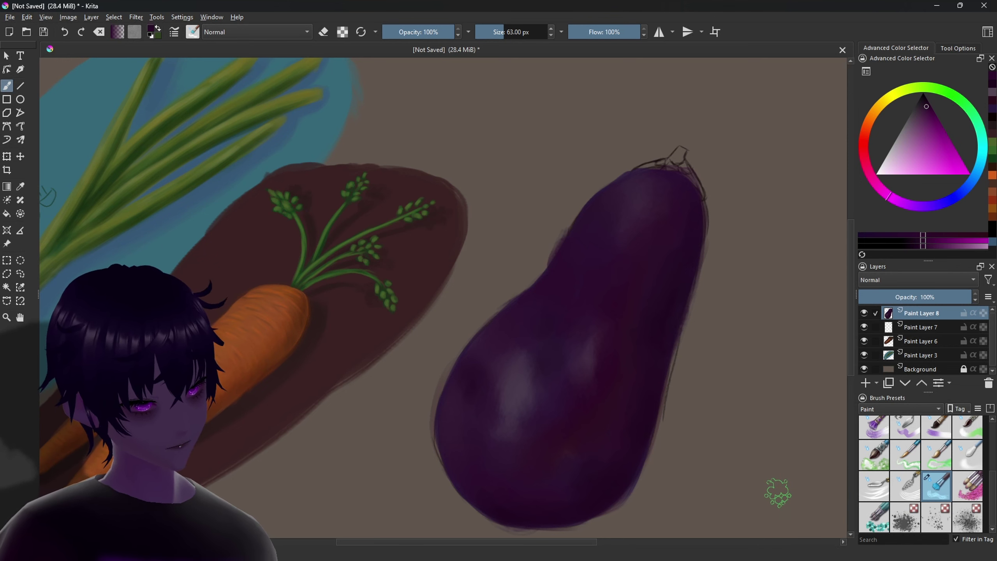
- Choose an eraser brush from the eraser preset tag, sized to 22 px
{"action": "left_click", "coordinate": [899, 408]}
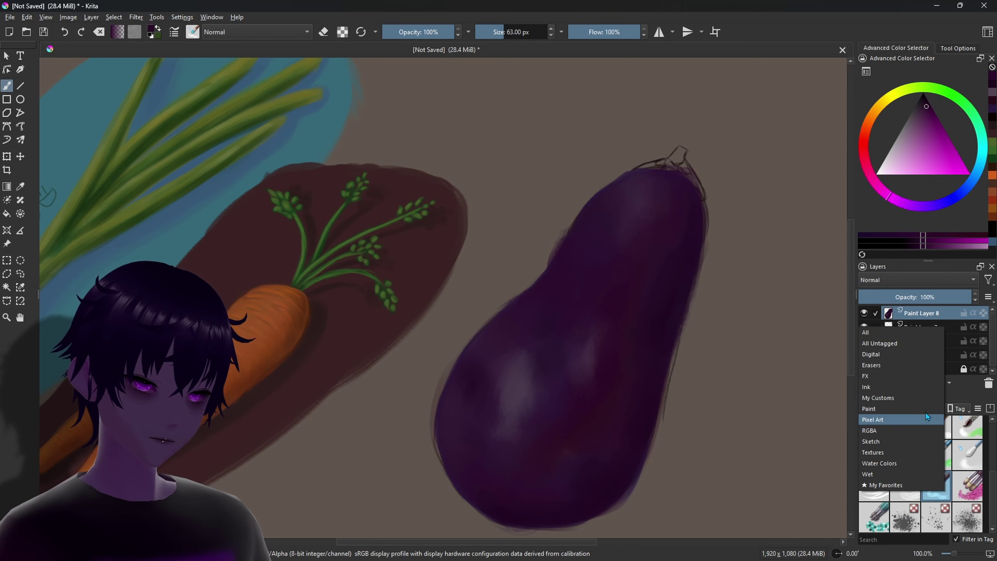
{"action": "left_click", "coordinate": [877, 368]}
{"action": "left_click", "coordinate": [879, 409]}
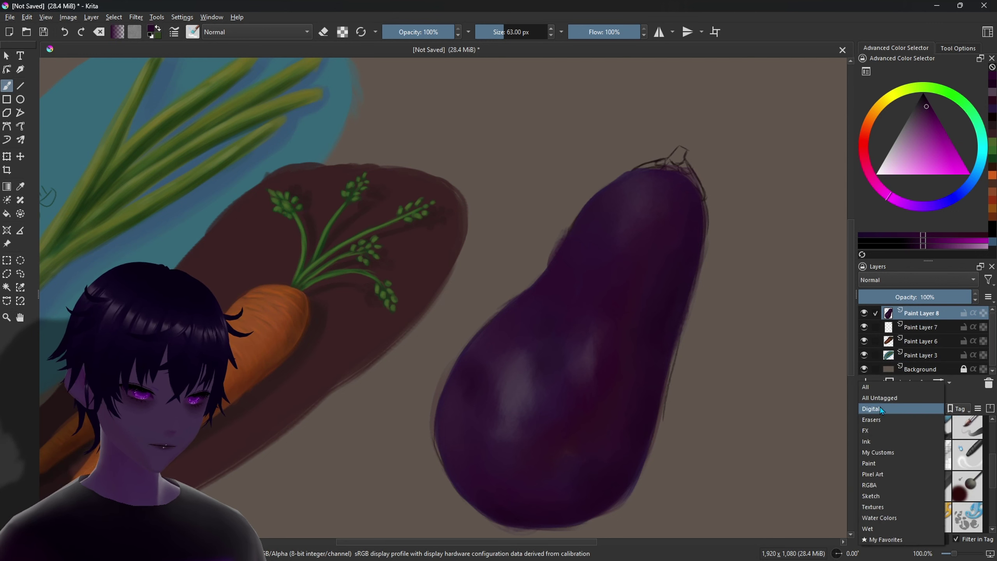
{"action": "left_click", "coordinate": [899, 428]}
{"action": "left_click", "coordinate": [937, 431]}
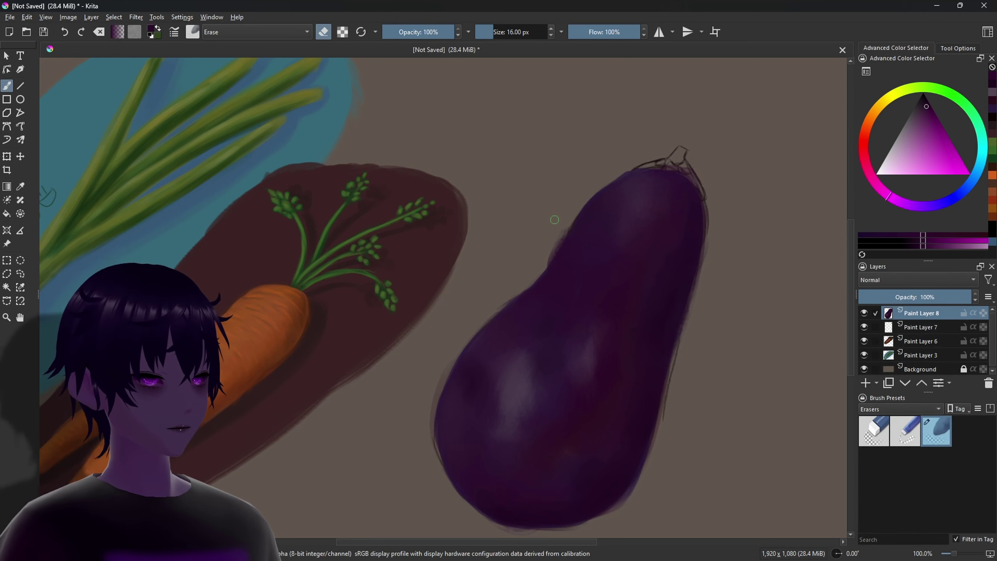
{"action": "key", "text": "bracketright"}
{"action": "key", "text": "bracketright"}
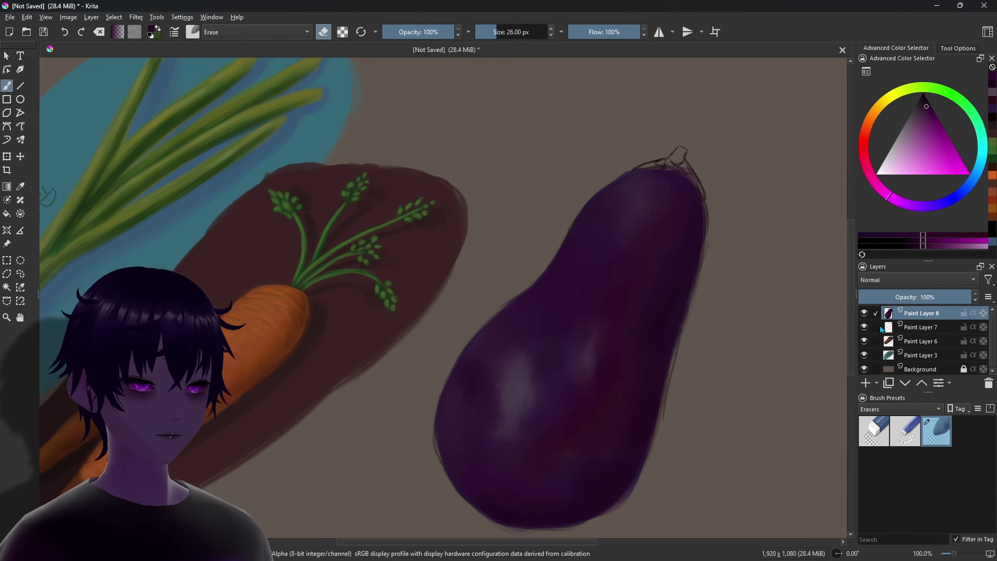
- Add a new layer, choose a Paint preset and set a bright green colour
{"action": "left_click", "coordinate": [866, 383]}
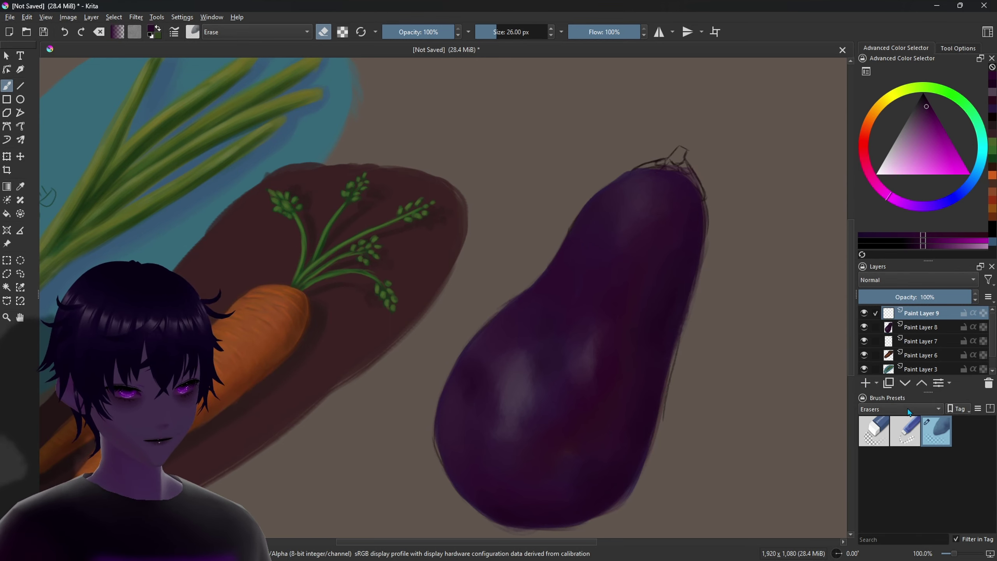
{"action": "left_click", "coordinate": [875, 409]}
{"action": "left_click", "coordinate": [874, 453]}
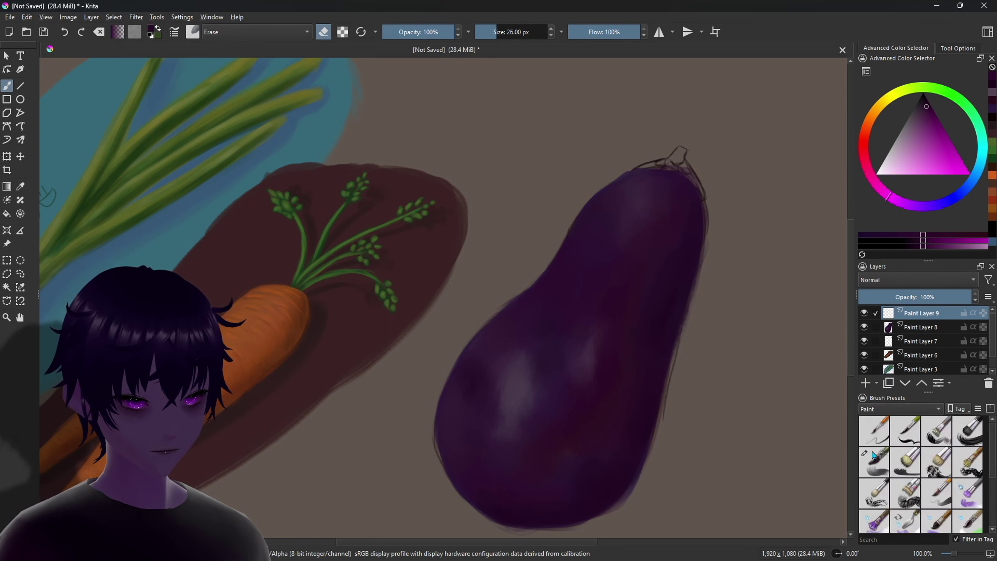
{"action": "left_click", "coordinate": [919, 85]}
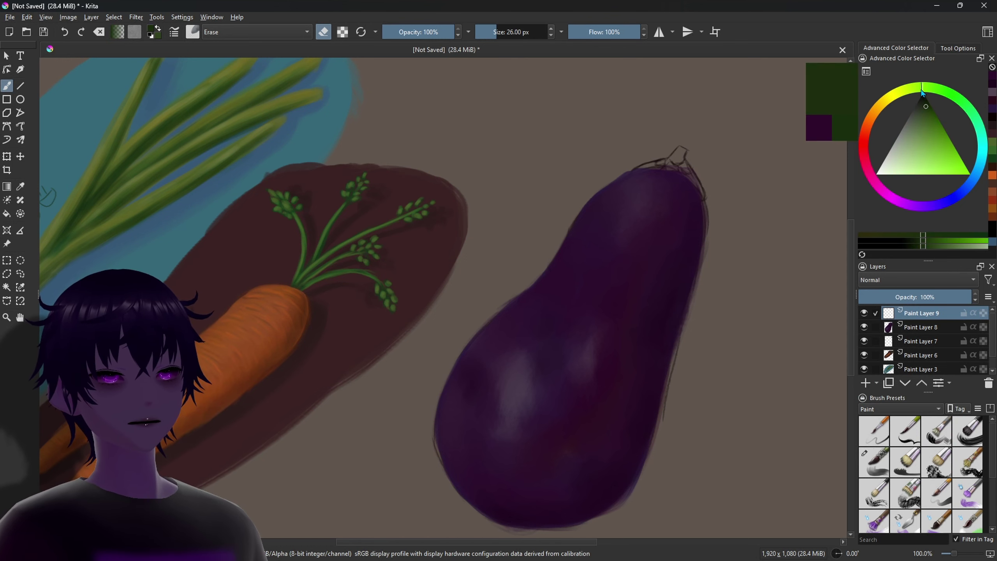
{"action": "left_click", "coordinate": [928, 112]}
{"action": "left_click_drag", "start_coordinate": [929, 112], "coordinate": [928, 123]}
{"action": "left_click", "coordinate": [933, 94]}
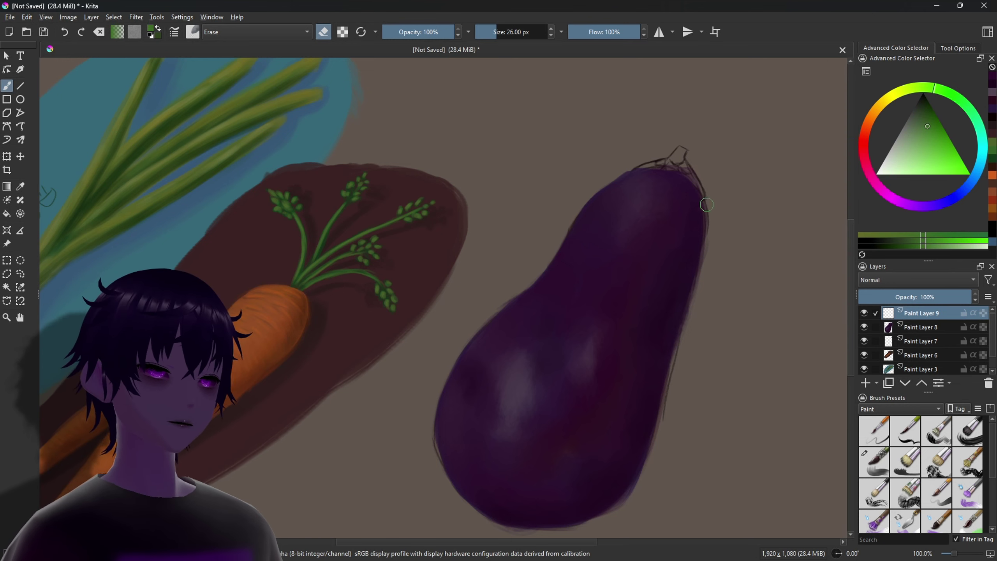
{"action": "key", "text": "e"}
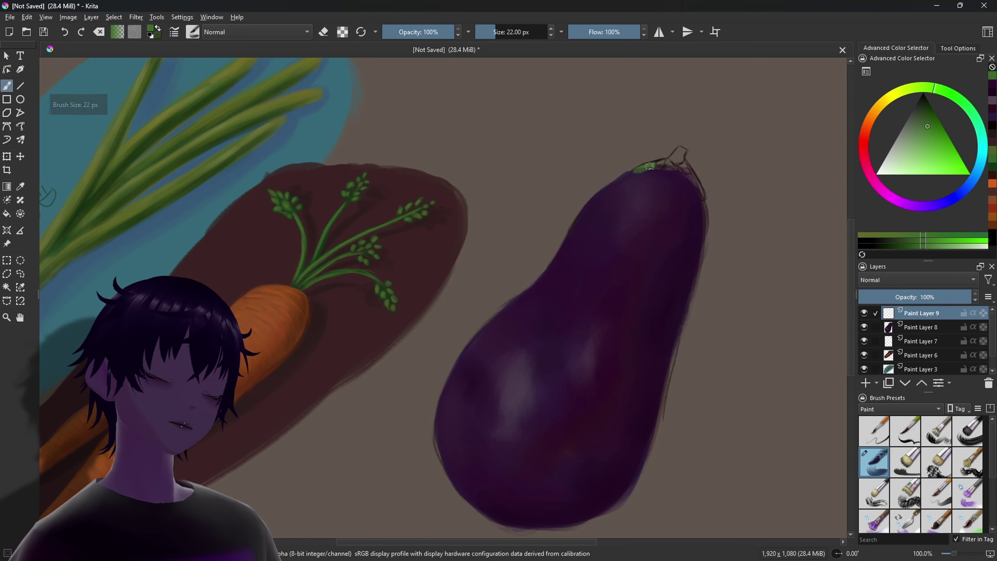
- Paint the green stem cap atop the eggplant and shade it with darker greens
{"action": "mouse_move", "coordinate": [632, 172]}
{"action": "left_mouse_down"}
{"action": "mouse_move", "coordinate": [663, 164]}
{"action": "mouse_move", "coordinate": [696, 196]}
{"action": "left_mouse_up"}
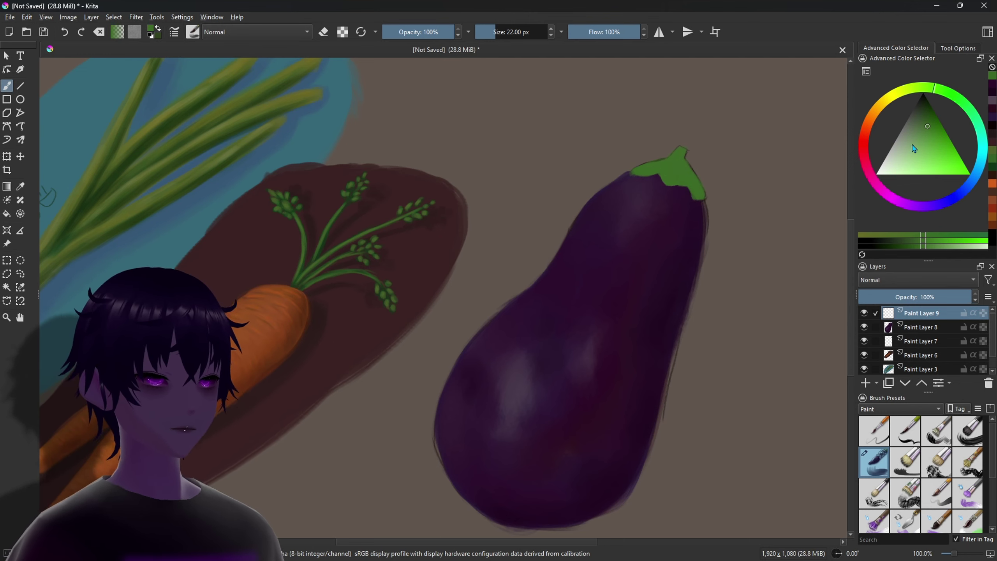
{"action": "left_click", "coordinate": [667, 173], "text": "ctrl"}
{"action": "left_click_drag", "start_coordinate": [634, 170], "coordinate": [699, 196]}
{"action": "left_click_drag", "start_coordinate": [682, 158], "coordinate": [698, 197]}
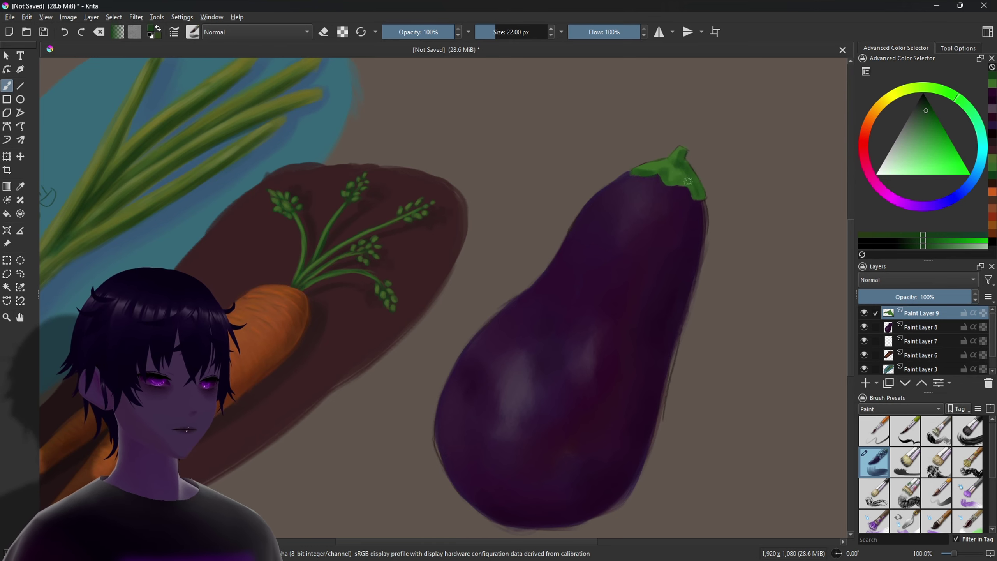
{"action": "left_click_drag", "start_coordinate": [648, 169], "coordinate": [674, 161]}
{"action": "left_click", "coordinate": [674, 162], "text": "ctrl"}
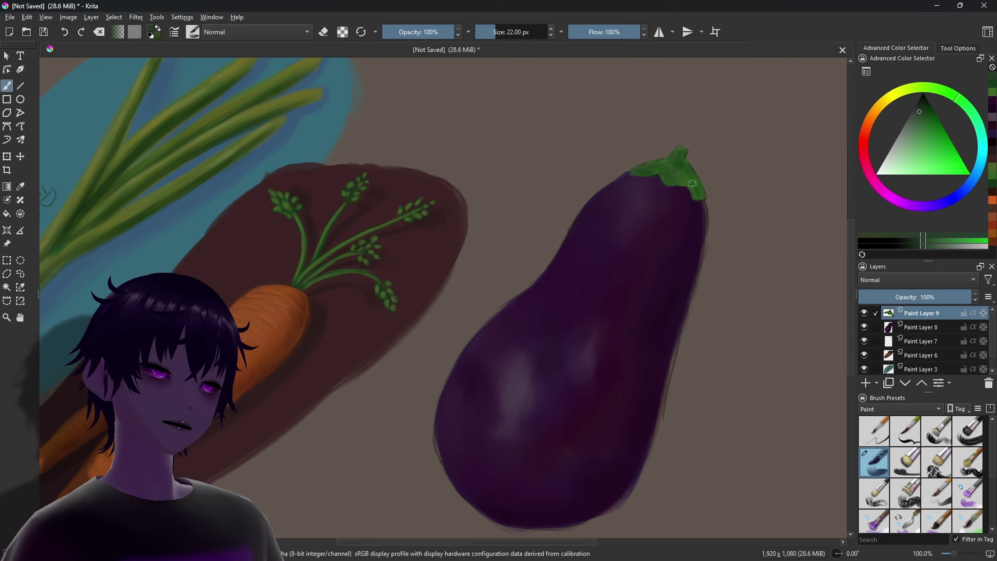
{"action": "left_click", "coordinate": [674, 152], "text": "ctrl"}
{"action": "key", "text": "bracketleft"}
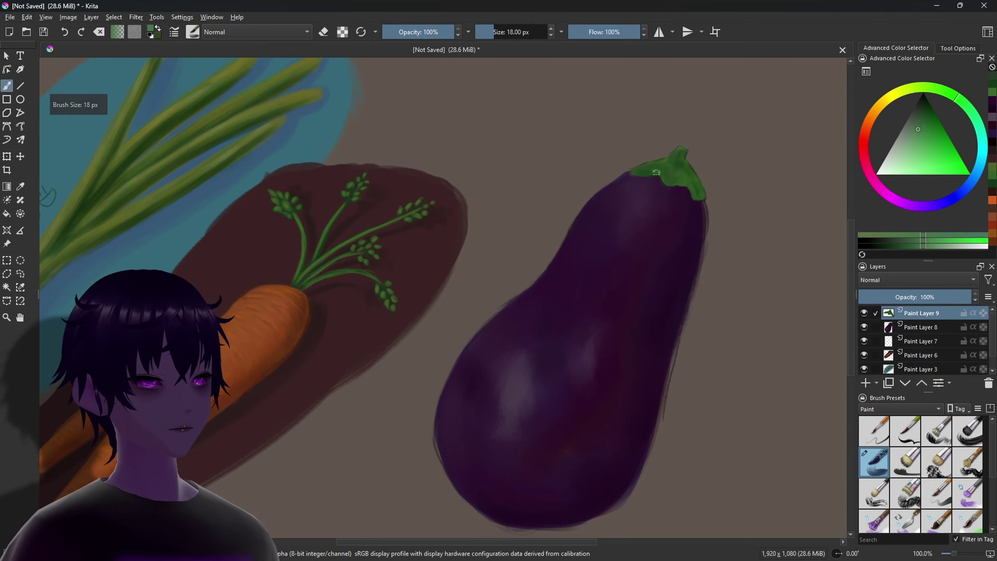
{"action": "left_click_drag", "start_coordinate": [640, 169], "coordinate": [637, 171]}
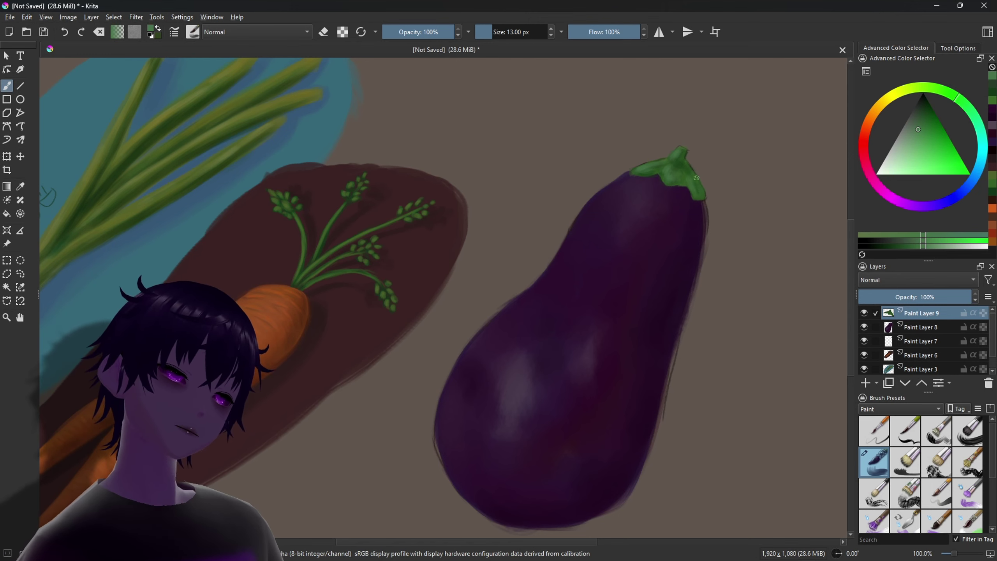
- Switch to a fine 8 px brush and pick another green for stem detail
{"action": "scroll", "coordinate": [939, 500], "scroll_direction": "down", "scroll_amount": 3}
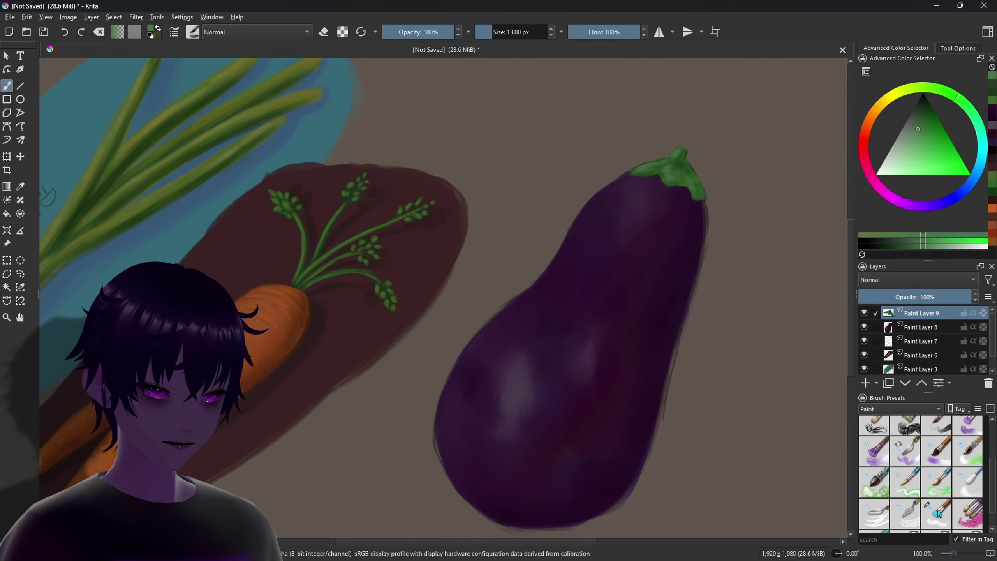
{"action": "left_click", "coordinate": [938, 512]}
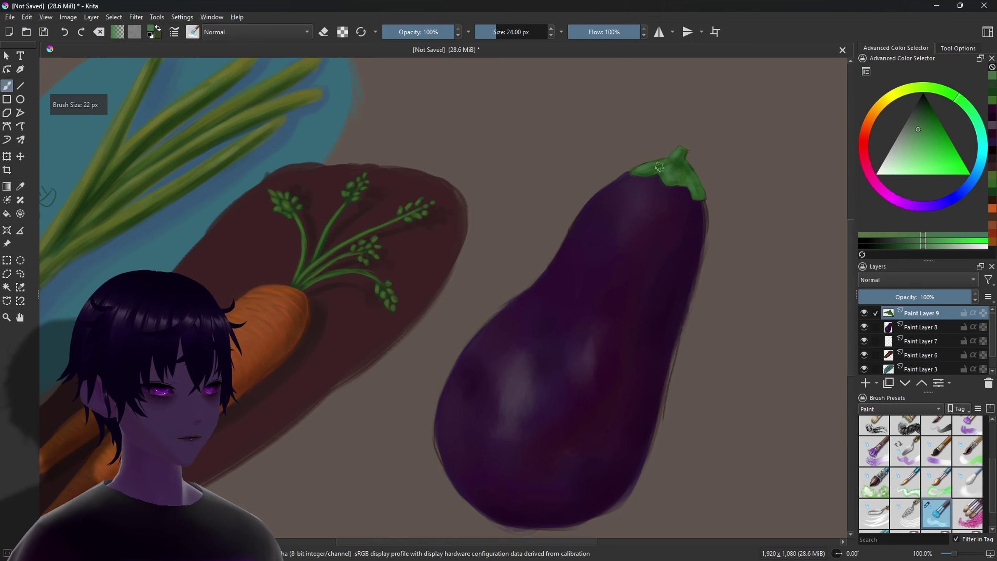
{"action": "key", "text": "bracketleft"}
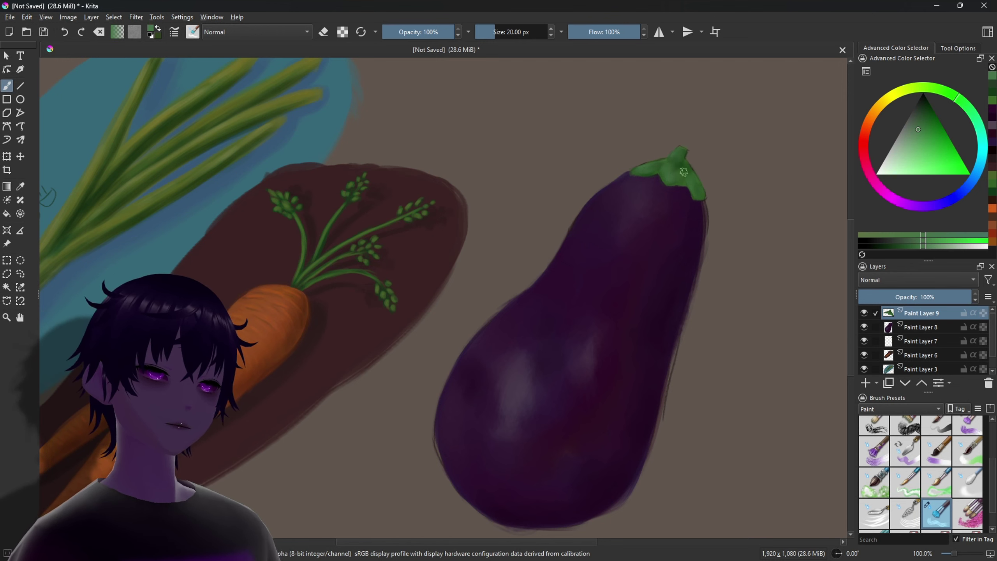
{"action": "scroll", "coordinate": [900, 448], "scroll_direction": "up", "scroll_amount": 1}
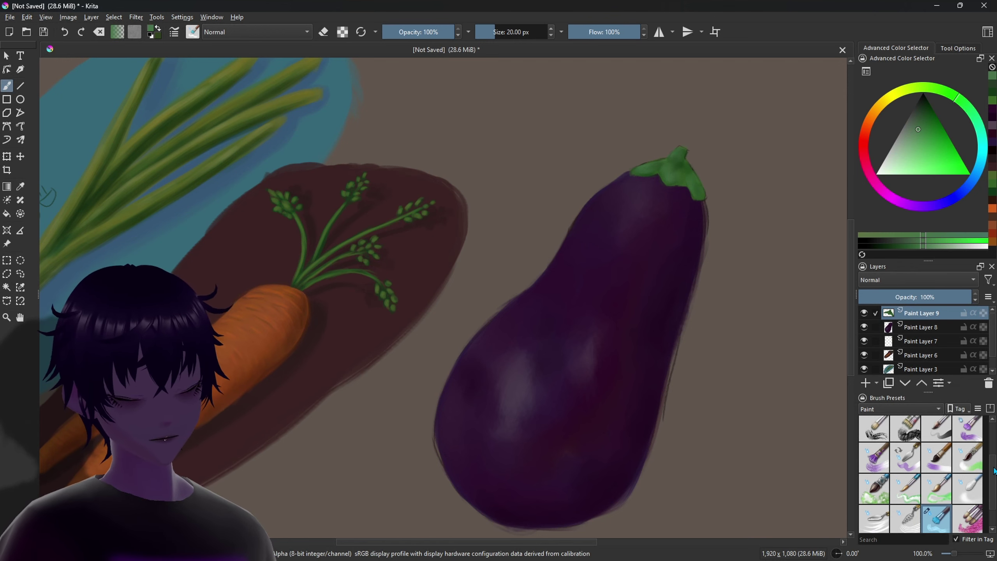
{"action": "scroll", "coordinate": [900, 448], "scroll_direction": "up", "scroll_amount": 1}
{"action": "left_click", "coordinate": [874, 462]}
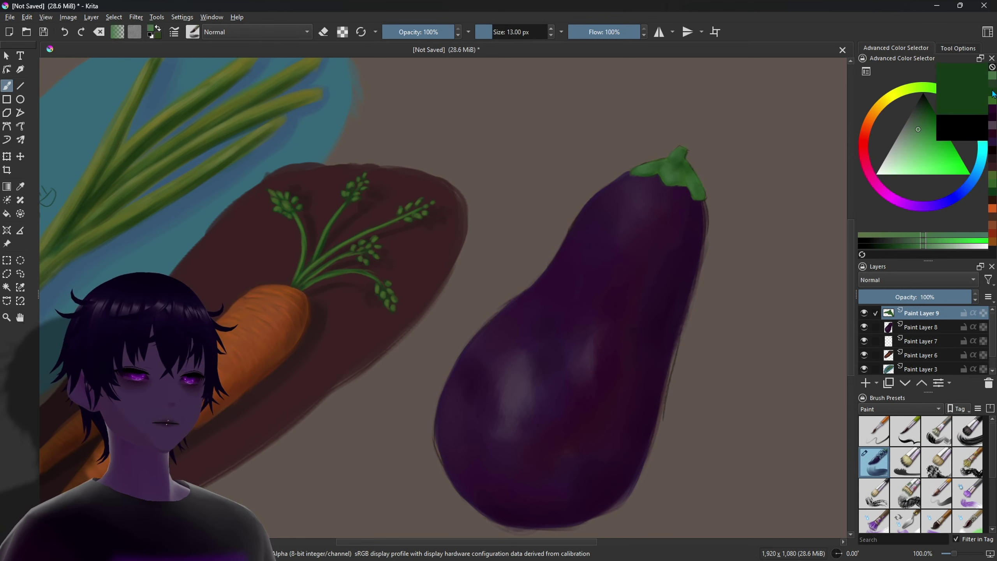
{"action": "key", "text": "bracketleft"}
{"action": "key", "text": "bracketleft"}
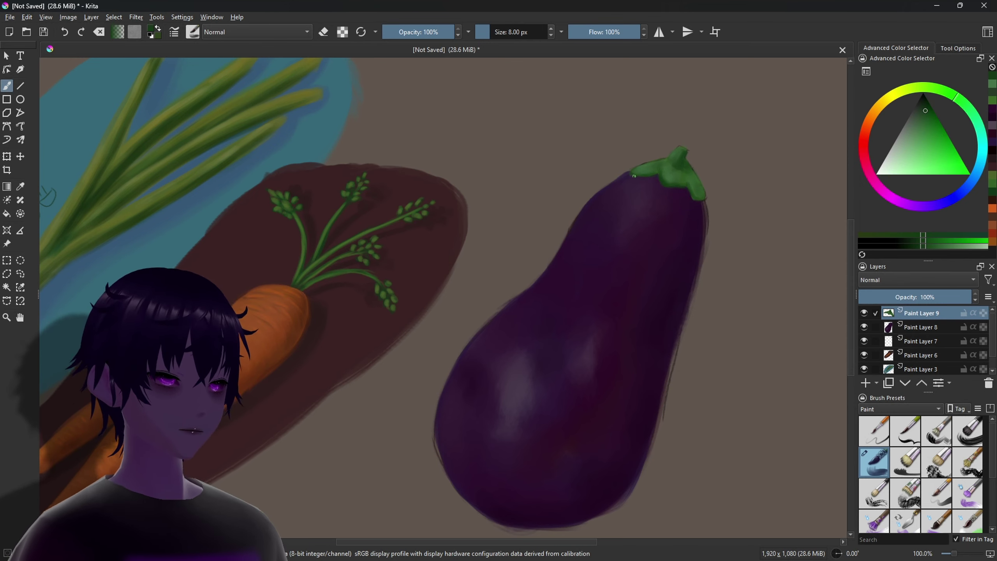
{"action": "key", "text": "bracketleft"}
{"action": "key", "text": "bracketleft"}
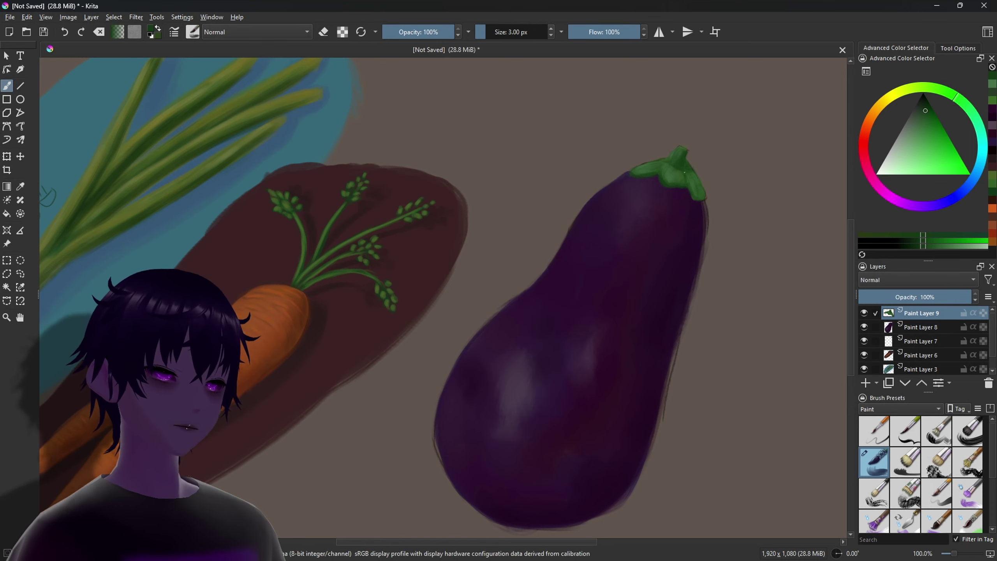
{"action": "left_click", "coordinate": [669, 166], "text": "ctrl"}
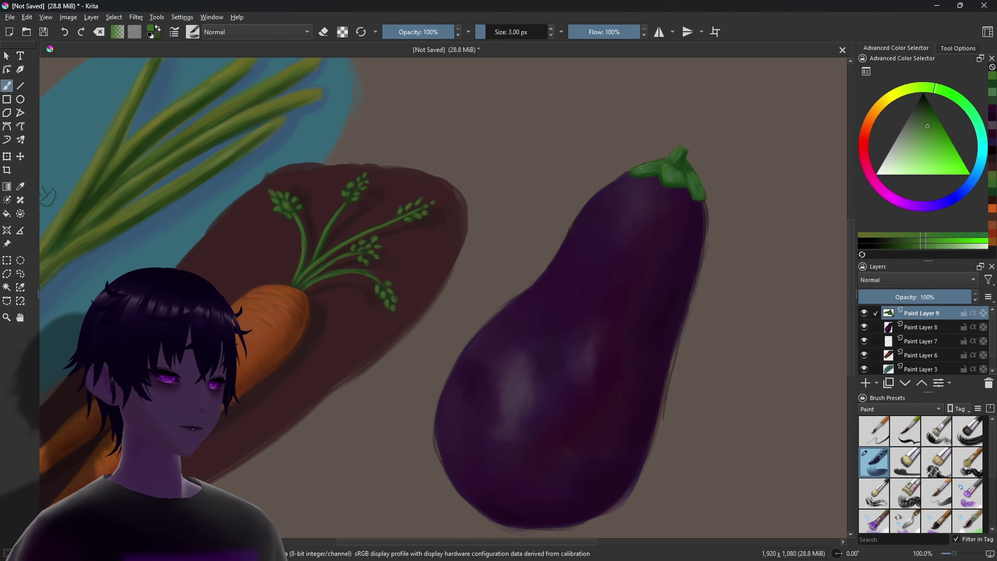
{"action": "left_click", "coordinate": [900, 409]}
- Erase stray paint around the eggplant's stem on Paint Layer 8 with a small eraser
{"action": "left_click", "coordinate": [936, 431]}
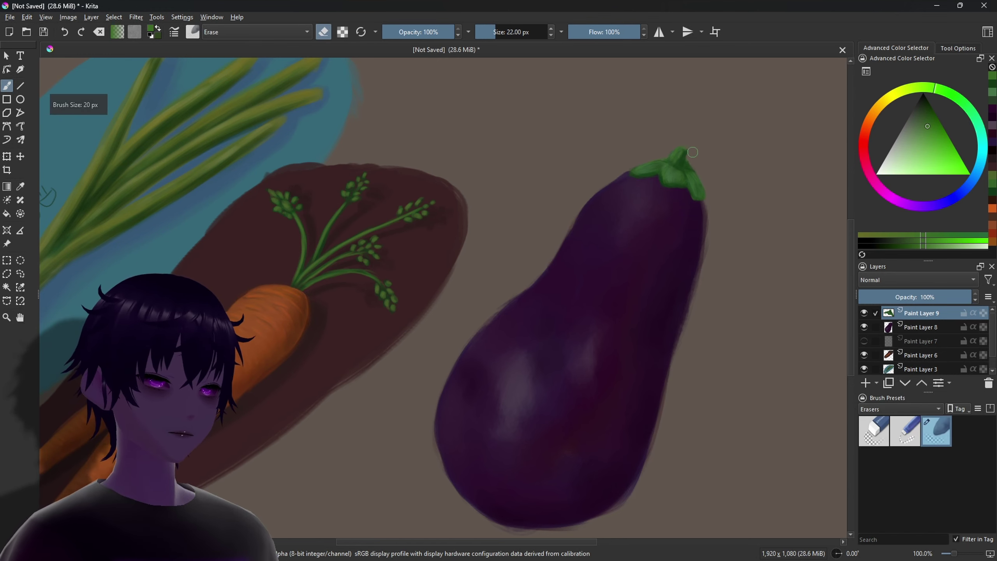
{"action": "key", "text": "bracketleft"}
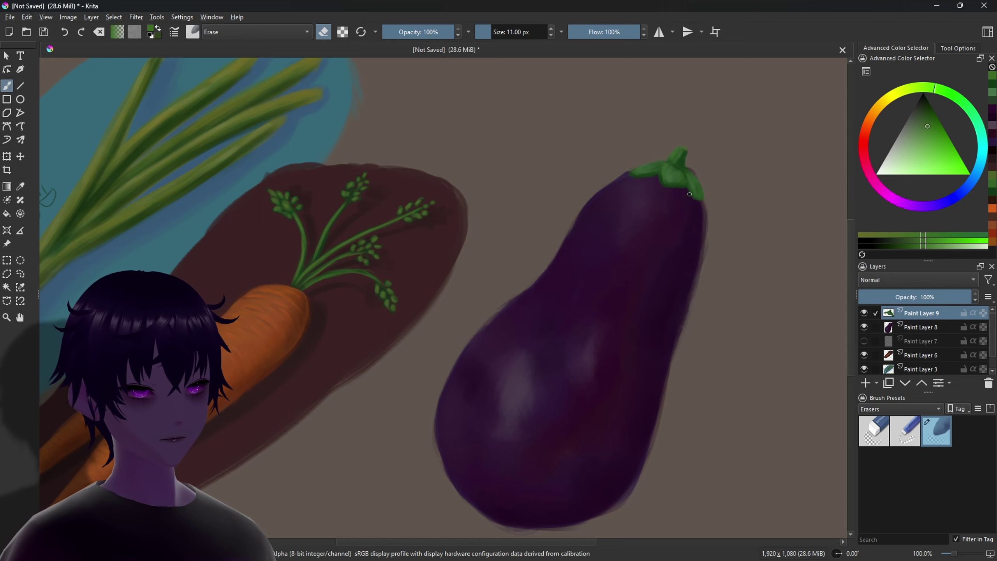
{"action": "left_click", "coordinate": [899, 327]}
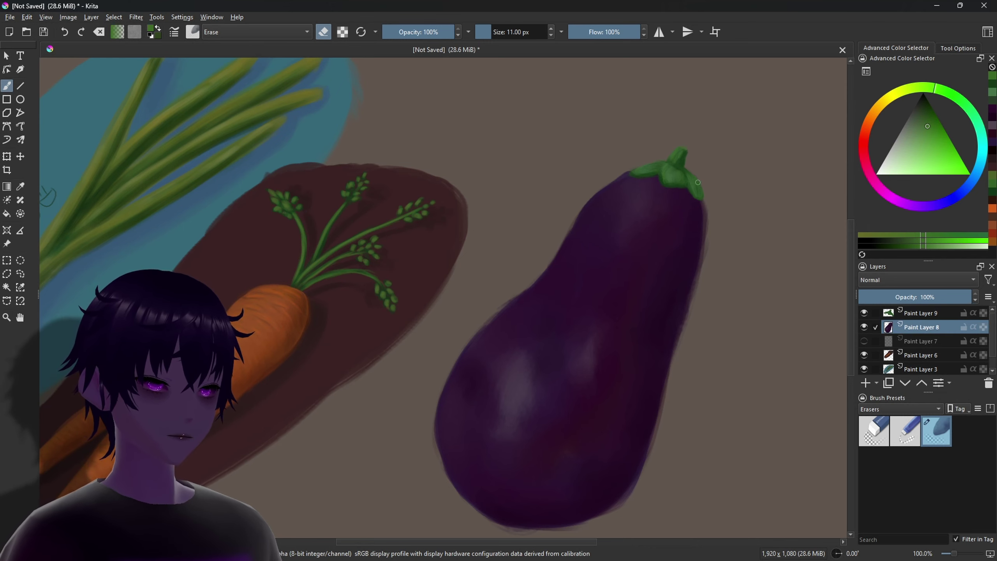
{"action": "left_click_drag", "start_coordinate": [665, 160], "coordinate": [635, 166]}
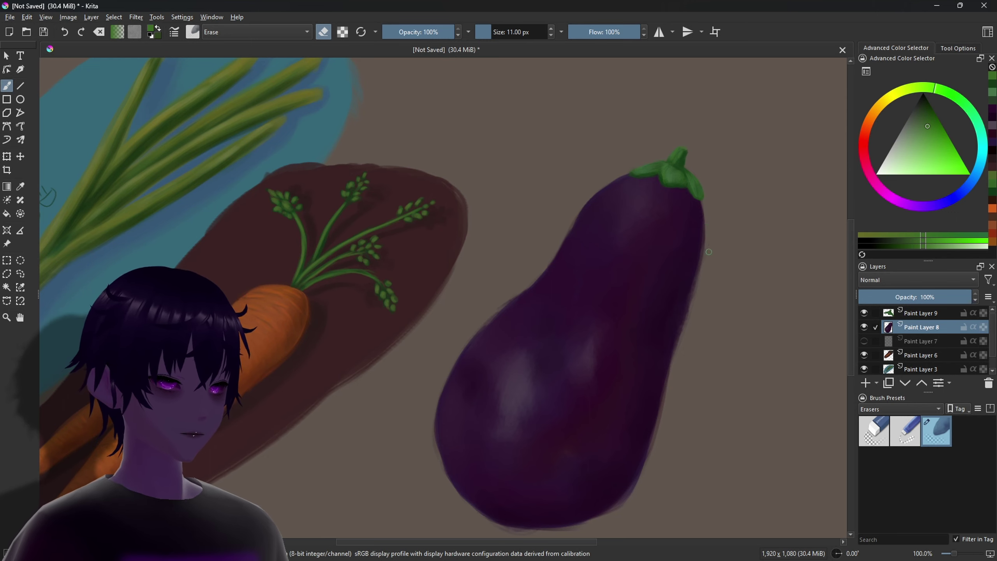
- Delete Paint Layer 9, smooth the eggplant edges with a larger eraser, and return to Paint presets
{"action": "left_click", "coordinate": [919, 313]}
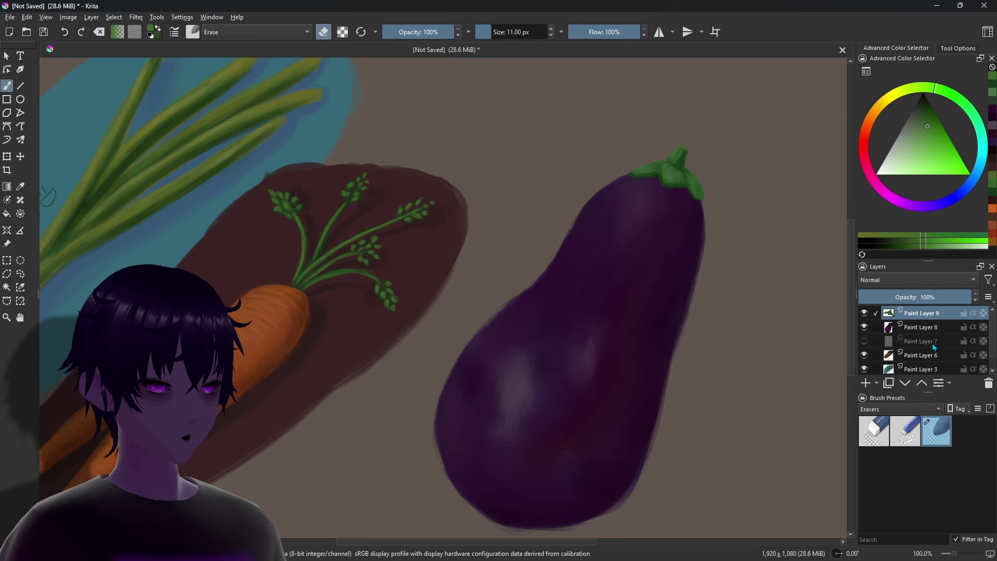
{"action": "key", "text": "shift+Delete"}
{"action": "left_click_drag", "start_coordinate": [645, 311], "coordinate": [574, 263]}
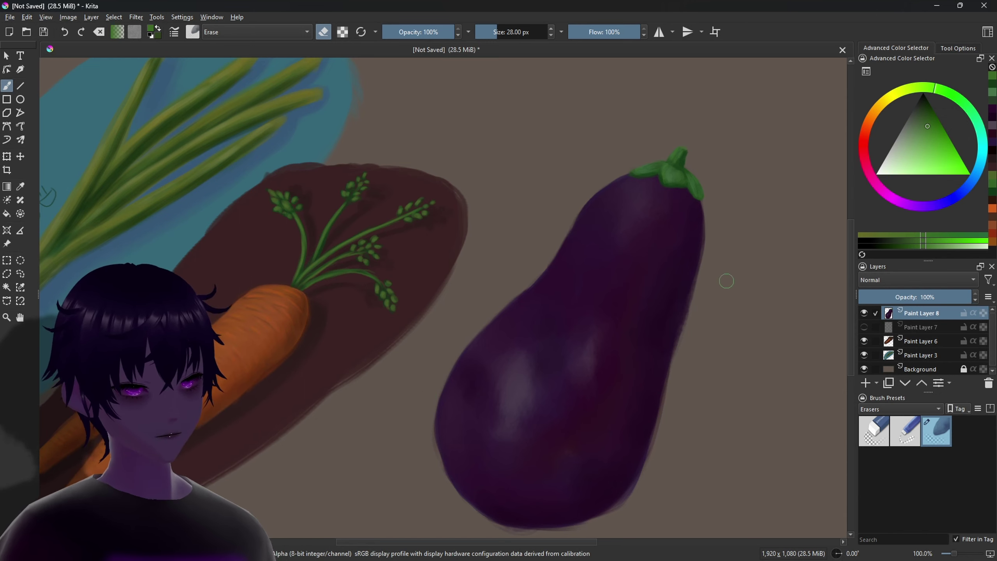
{"action": "key", "text": "bracketright"}
{"action": "key", "text": "bracketright"}
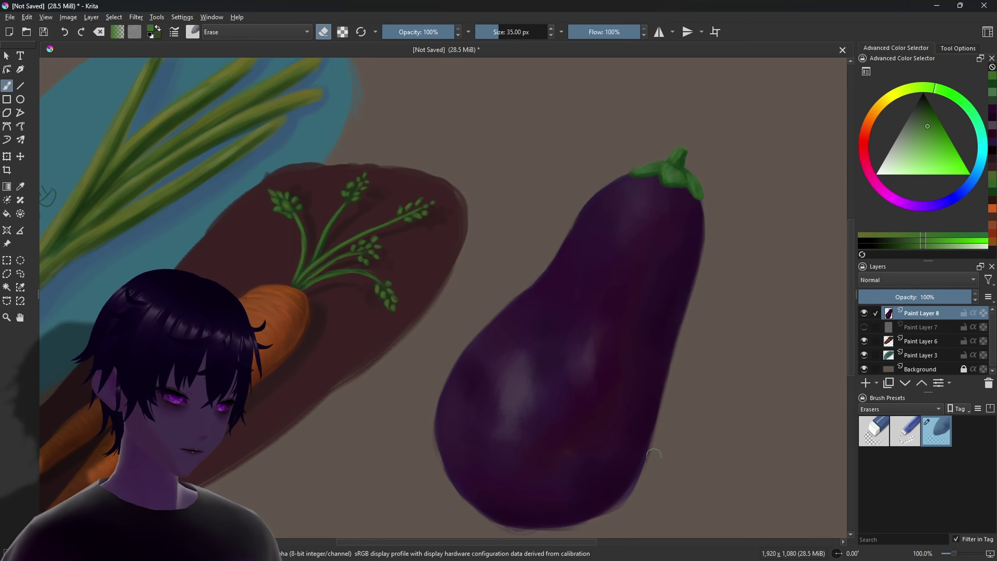
{"action": "scroll", "coordinate": [602, 478], "scroll_direction": "down", "scroll_amount": 3}
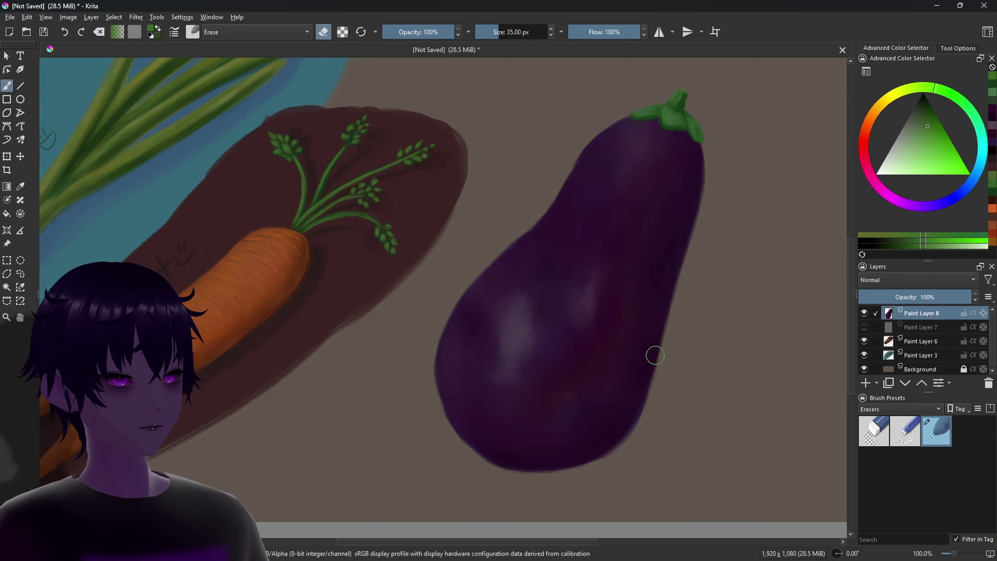
{"action": "left_click", "coordinate": [924, 412]}
{"action": "left_click", "coordinate": [875, 453]}
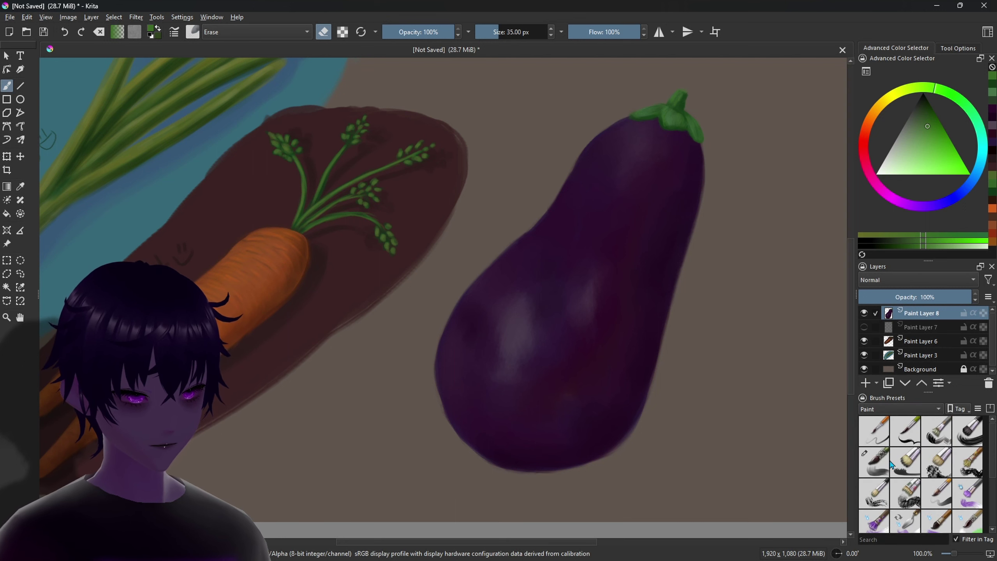
- Add a layer above Paint Layer 7 and paint a large orange blob behind the eggplant
{"action": "left_click", "coordinate": [903, 327]}
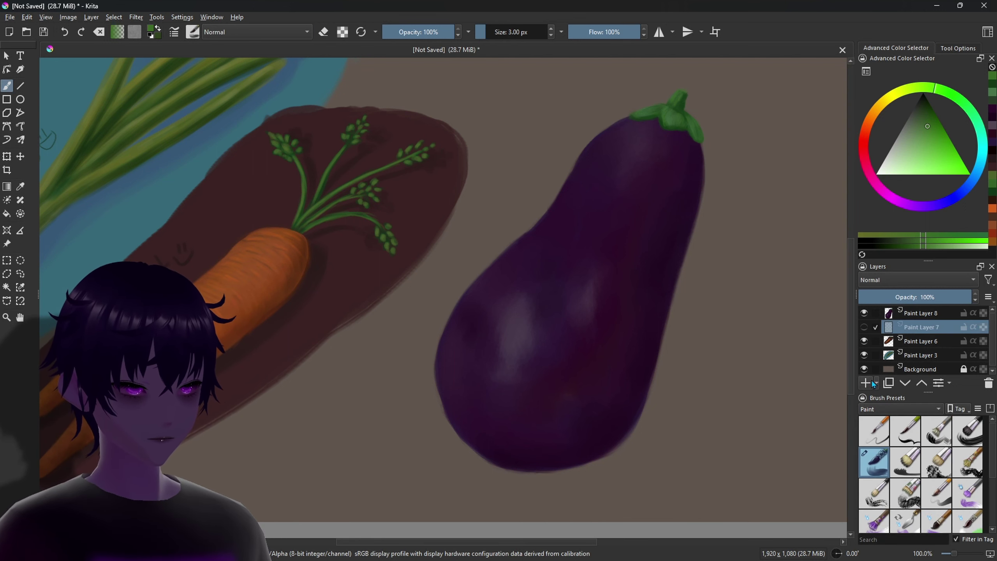
{"action": "left_click", "coordinate": [866, 383]}
{"action": "key", "text": "minus"}
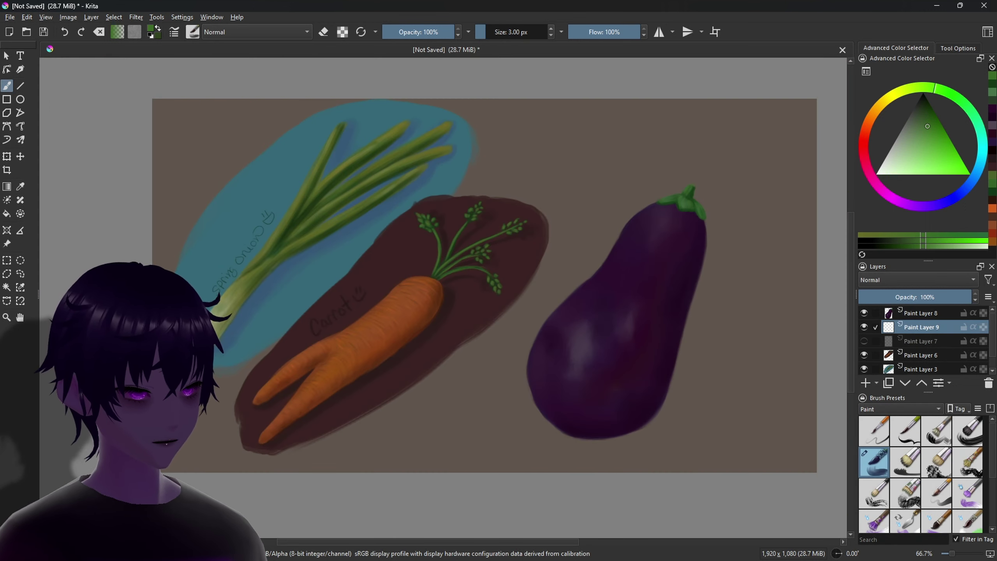
{"action": "scroll", "coordinate": [578, 550], "scroll_direction": "right", "scroll_amount": 1}
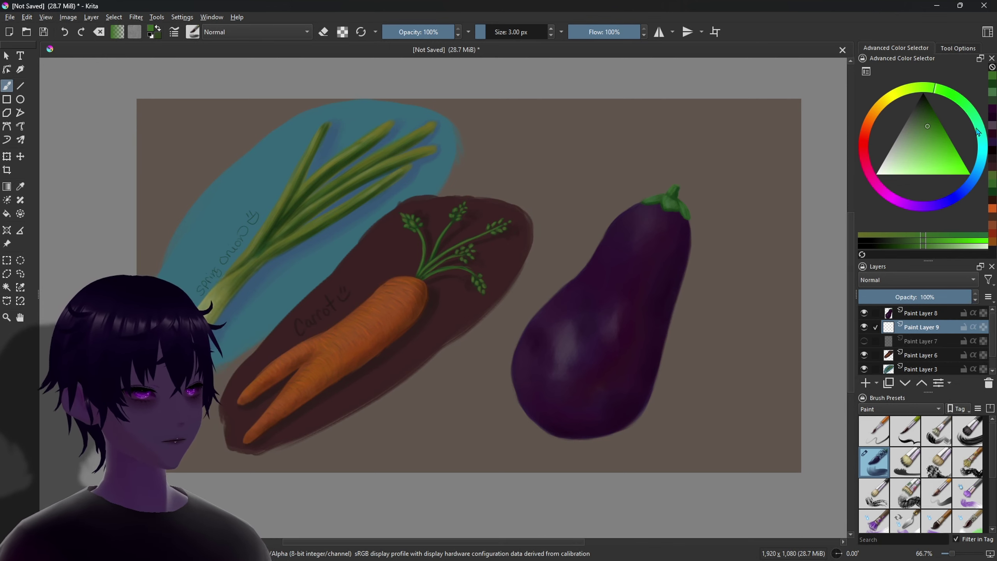
{"action": "left_click_drag", "start_coordinate": [981, 161], "coordinate": [883, 113]}
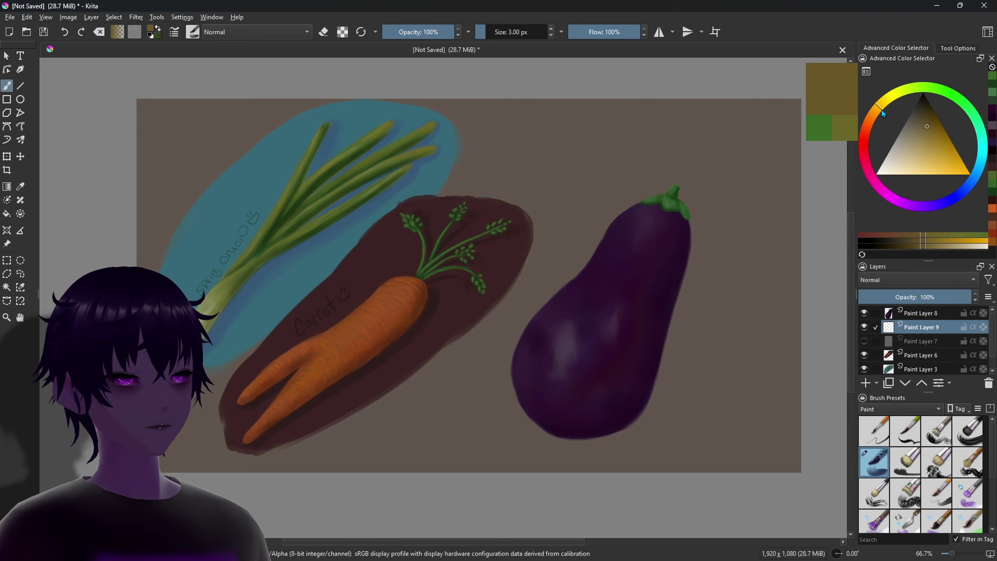
{"action": "key", "text": "bracketright"}
{"action": "key", "text": "bracketright"}
{"action": "key", "text": "bracketright"}
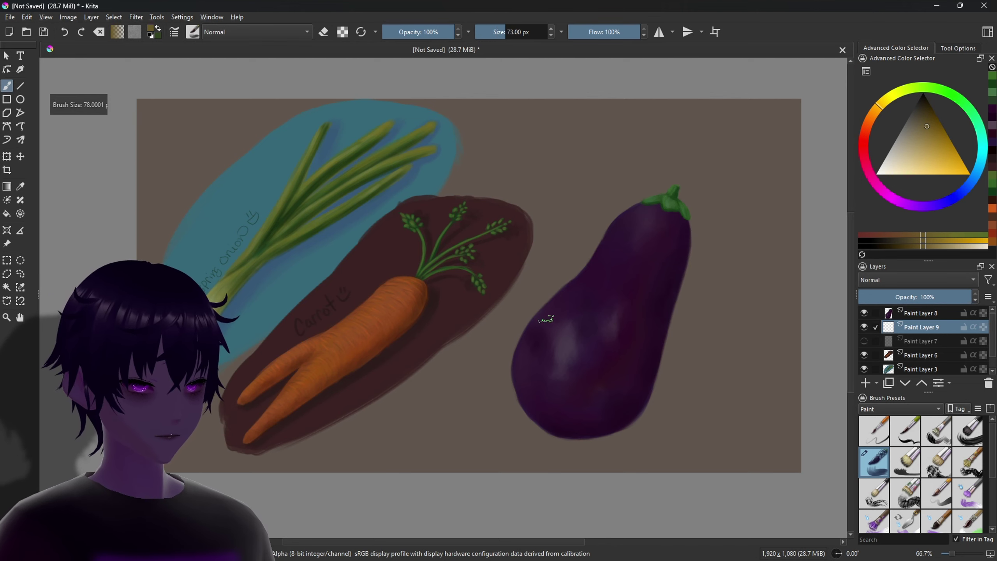
{"action": "key", "text": "bracketright"}
{"action": "key", "text": "bracketright"}
{"action": "key", "text": "bracketright"}
{"action": "mouse_move", "coordinate": [528, 326]}
{"action": "left_mouse_down"}
{"action": "mouse_move", "coordinate": [636, 191]}
{"action": "mouse_move", "coordinate": [522, 432]}
{"action": "left_mouse_up"}
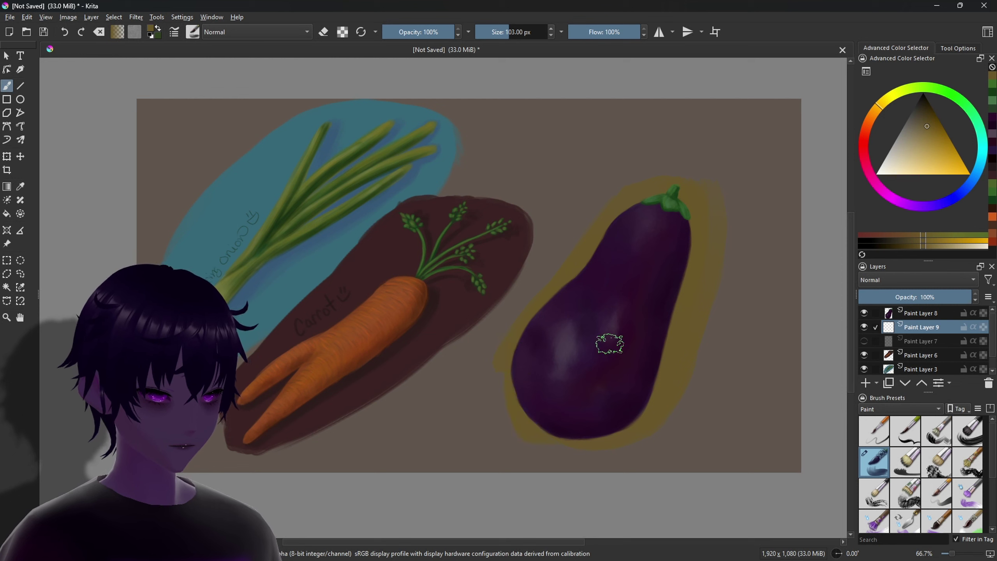
{"action": "left_click", "coordinate": [922, 247]}
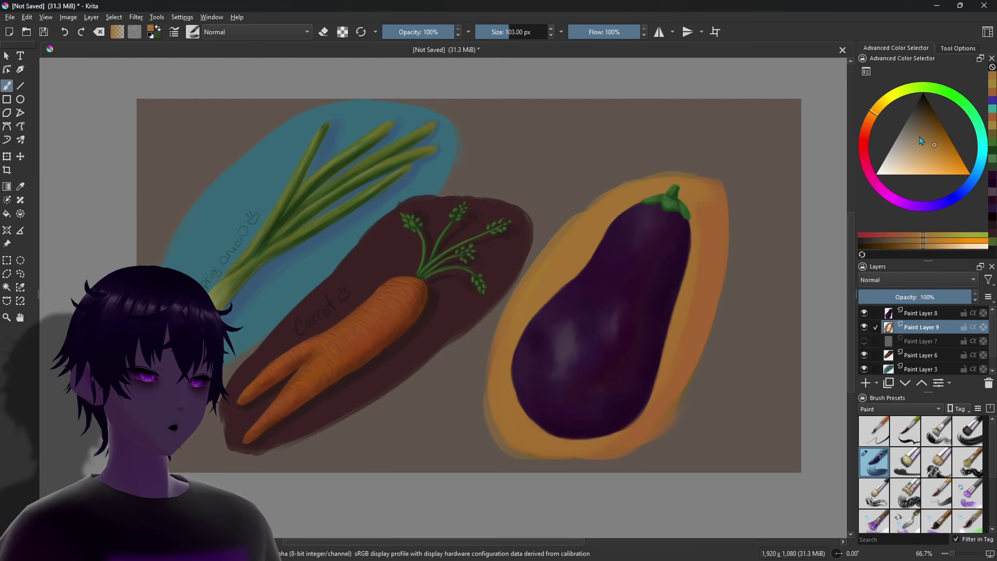
{"action": "left_click_drag", "start_coordinate": [923, 248], "coordinate": [900, 247]}
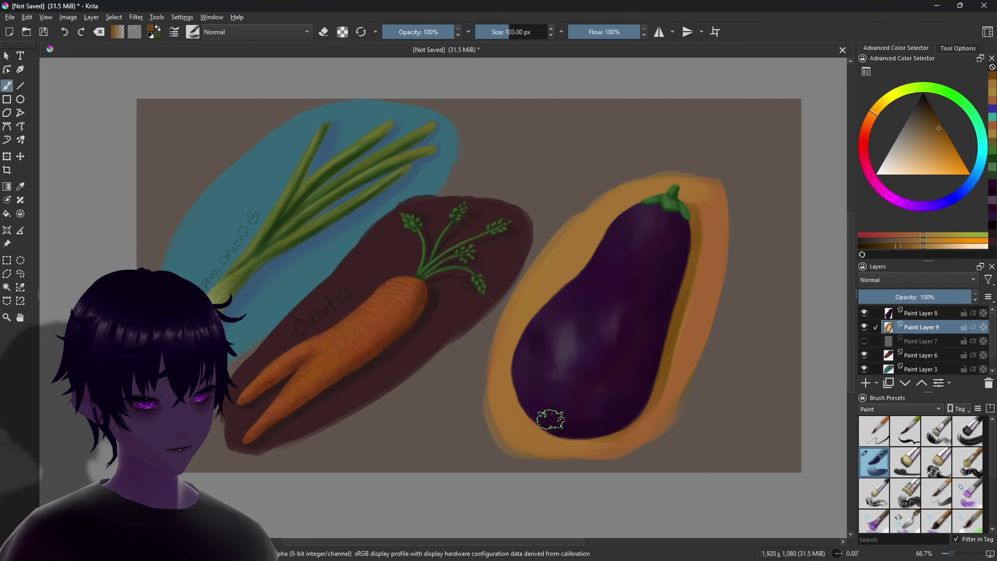
{"action": "key", "text": "bracketleft"}
{"action": "key", "text": "bracketleft"}
{"action": "key", "text": "bracketleft"}
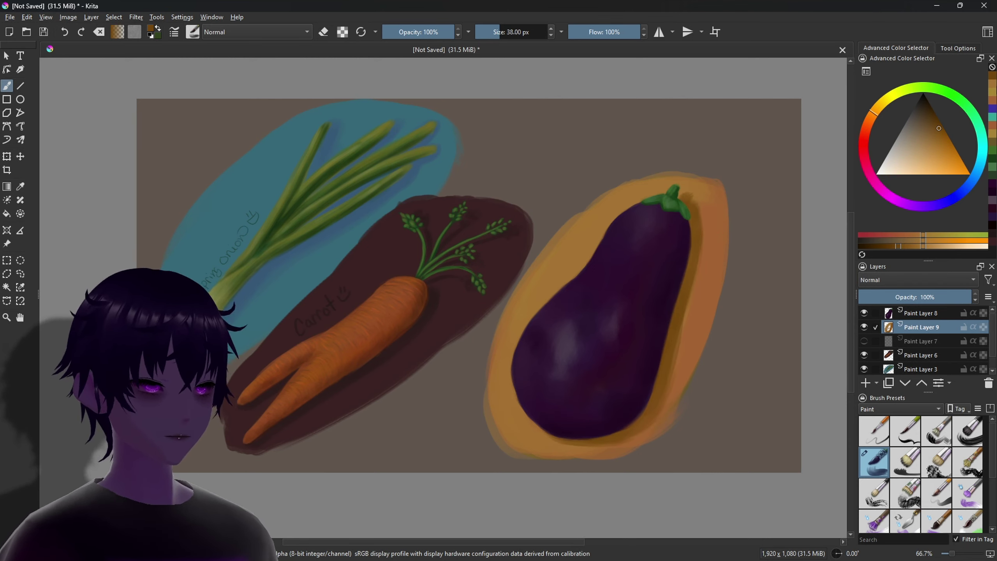
- Handwrite 'Eggplant' plus a smiley in dark purple with an 11 px sketch pen
{"action": "left_click", "coordinate": [993, 86]}
{"action": "key", "text": "bracketright"}
{"action": "key", "text": "bracketright"}
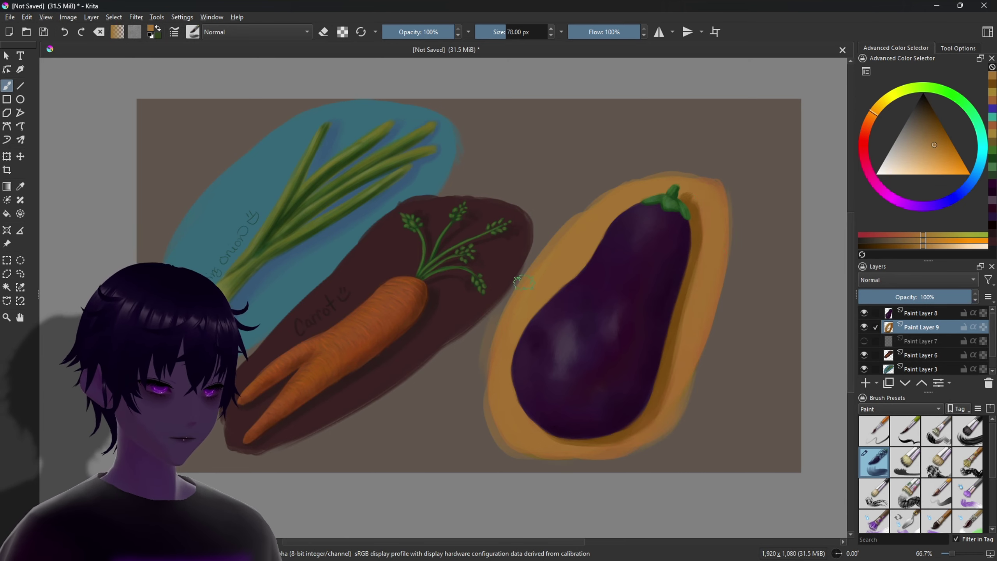
{"action": "left_click", "coordinate": [993, 215]}
{"action": "key", "text": "bracketleft"}
{"action": "key", "text": "bracketleft"}
{"action": "key", "text": "bracketleft"}
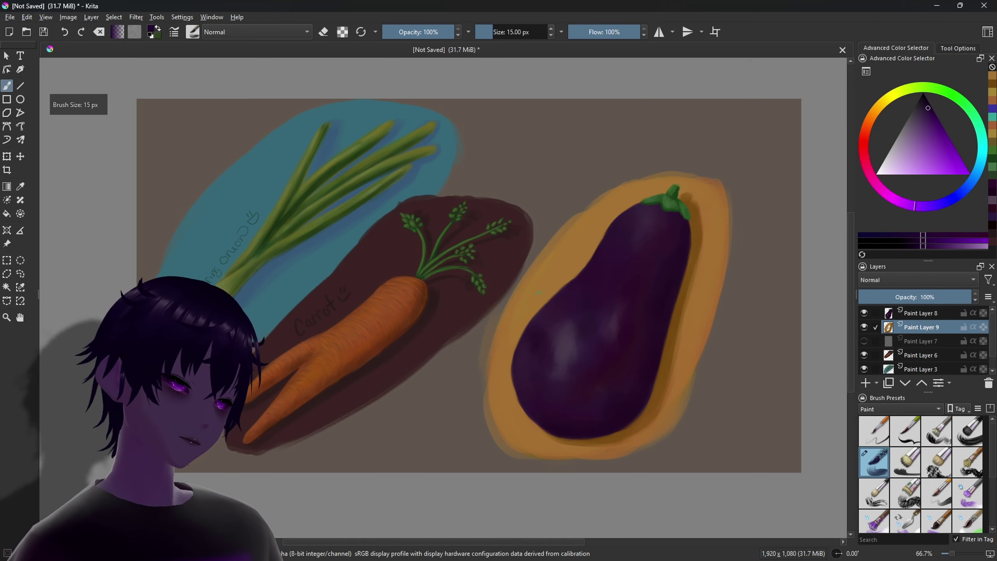
{"action": "scroll", "coordinate": [535, 292], "scroll_direction": "up", "scroll_amount": 1}
{"action": "left_click", "coordinate": [899, 409]}
{"action": "left_click", "coordinate": [899, 436]}
{"action": "left_click", "coordinate": [875, 518]}
{"action": "mouse_move", "coordinate": [525, 299]}
{"action": "left_mouse_down"}
{"action": "mouse_move", "coordinate": [522, 321]}
{"action": "mouse_move", "coordinate": [557, 291]}
{"action": "left_mouse_up"}
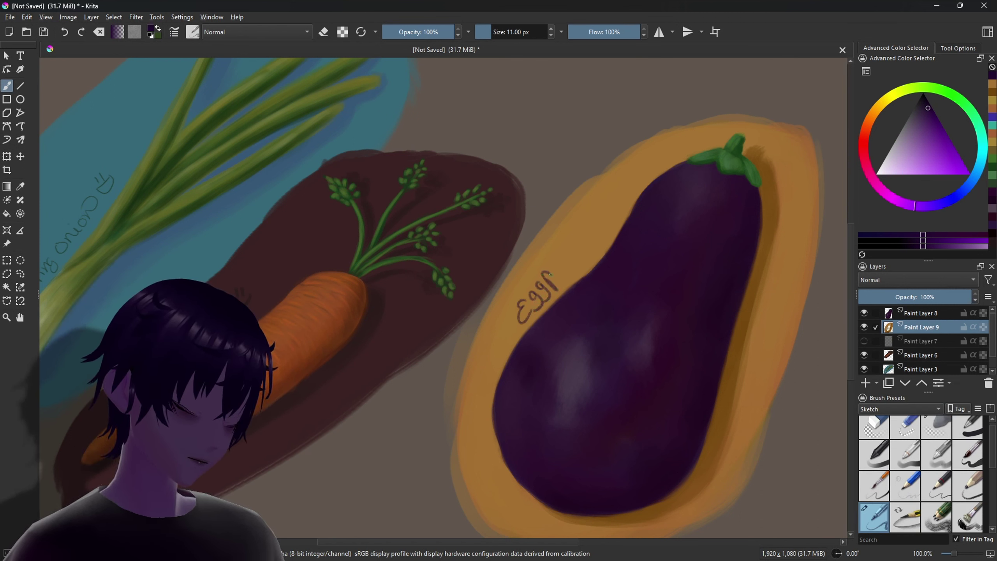
{"action": "left_click_drag", "start_coordinate": [568, 257], "coordinate": [576, 248]}
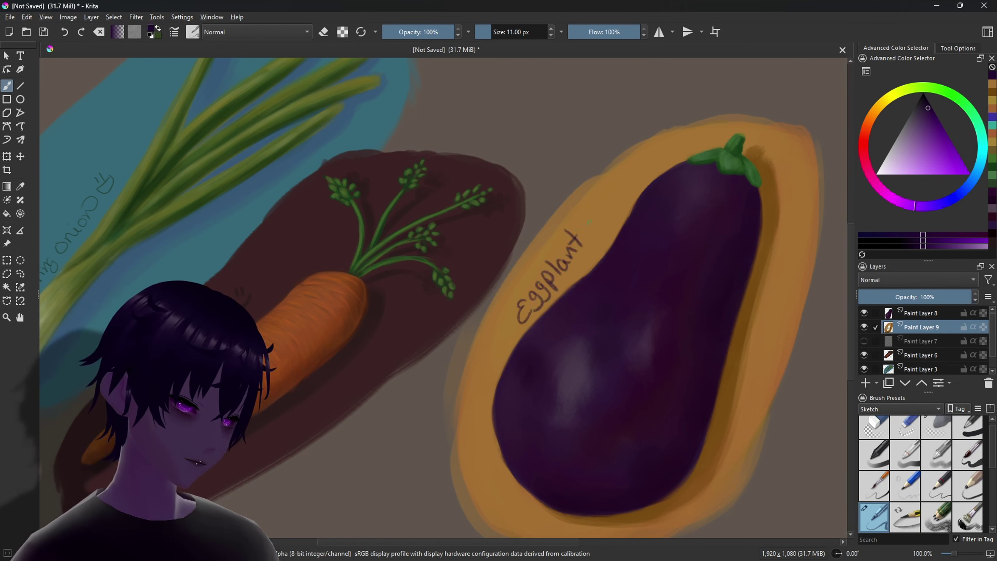
{"action": "left_click_drag", "start_coordinate": [594, 202], "coordinate": [596, 205]}
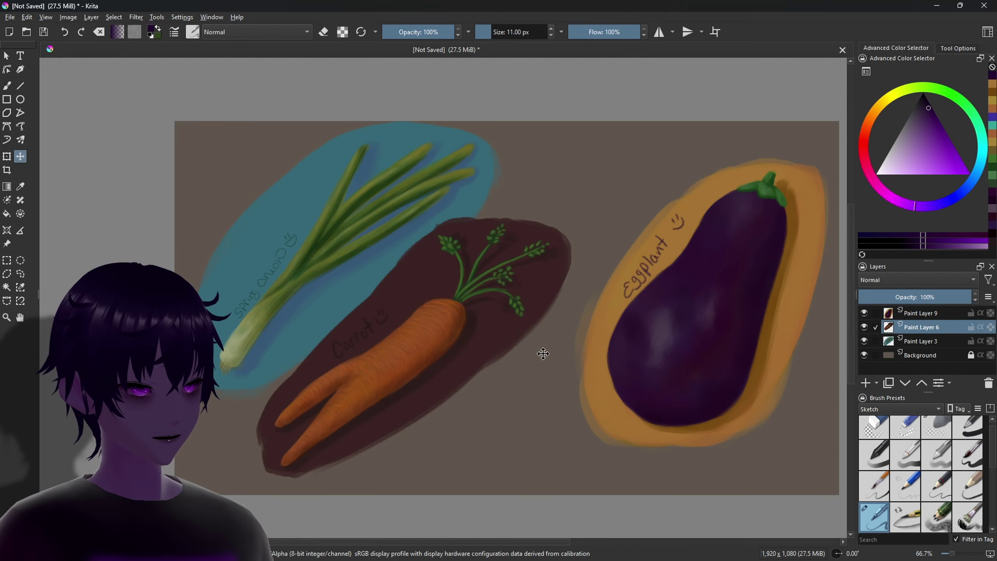
- Move the carrot up and right, then rotate the eggplant layer (Paint Layer 9) slightly clockwise
{"action": "mouse_move", "coordinate": [543, 354]}
{"action": "left_mouse_down"}
{"action": "mouse_move", "coordinate": [553, 286]}
{"action": "mouse_move", "coordinate": [539, 294]}
{"action": "left_mouse_up"}
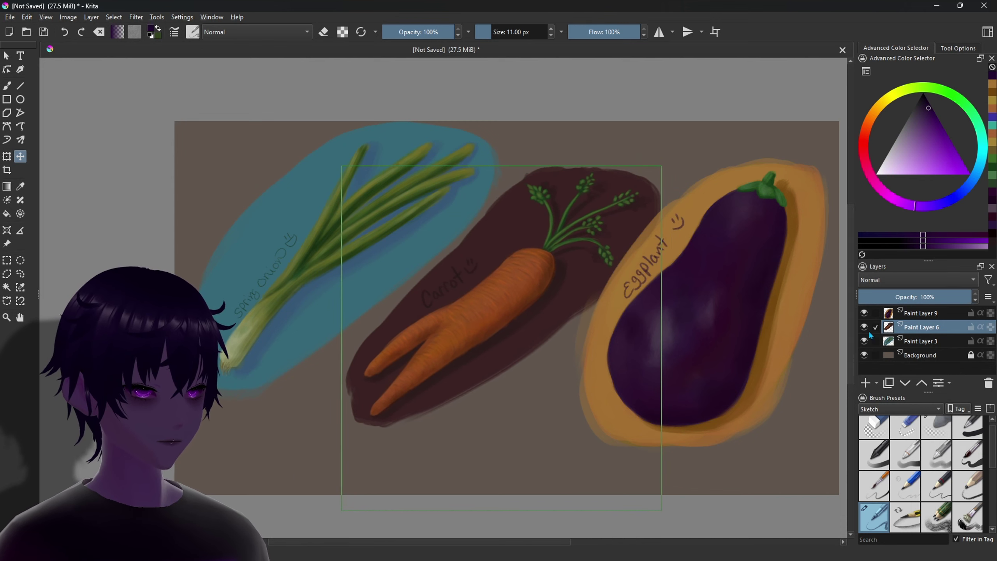
{"action": "left_click", "coordinate": [920, 341]}
{"action": "left_click", "coordinate": [918, 313]}
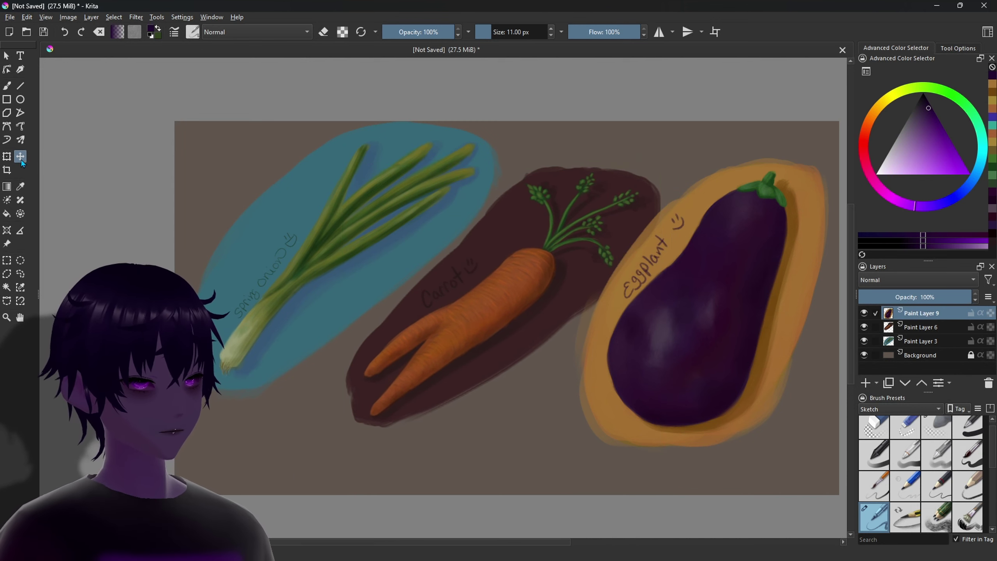
{"action": "key", "text": "ctrl+t"}
{"action": "left_click_drag", "start_coordinate": [534, 445], "coordinate": [513, 408]}
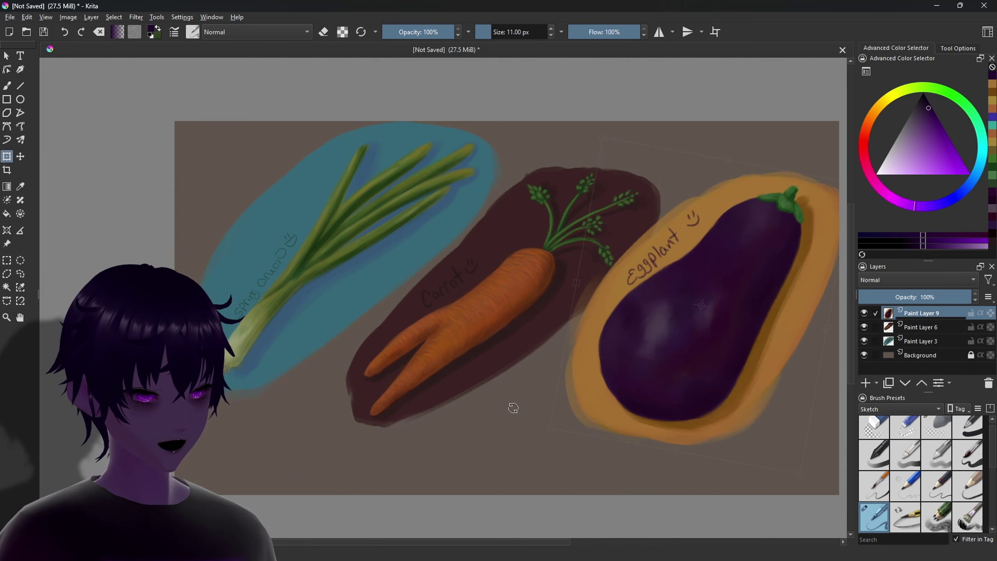
{"action": "key", "text": "t"}
- Zoom out to view the whole painting and add a new empty Paint Layer 10
{"action": "key", "text": "minus"}
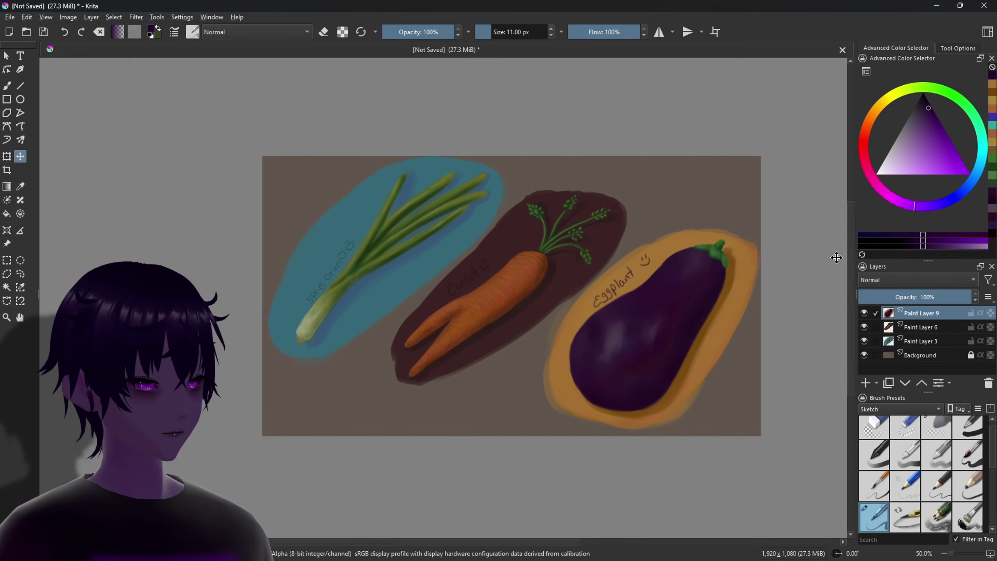
{"action": "key", "text": "plus"}
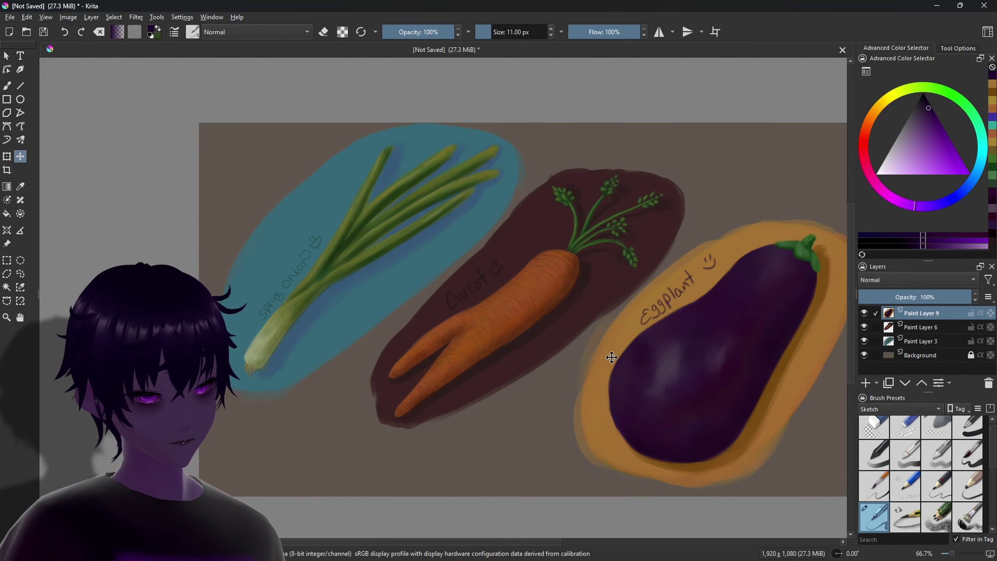
{"action": "left_click", "coordinate": [866, 383]}
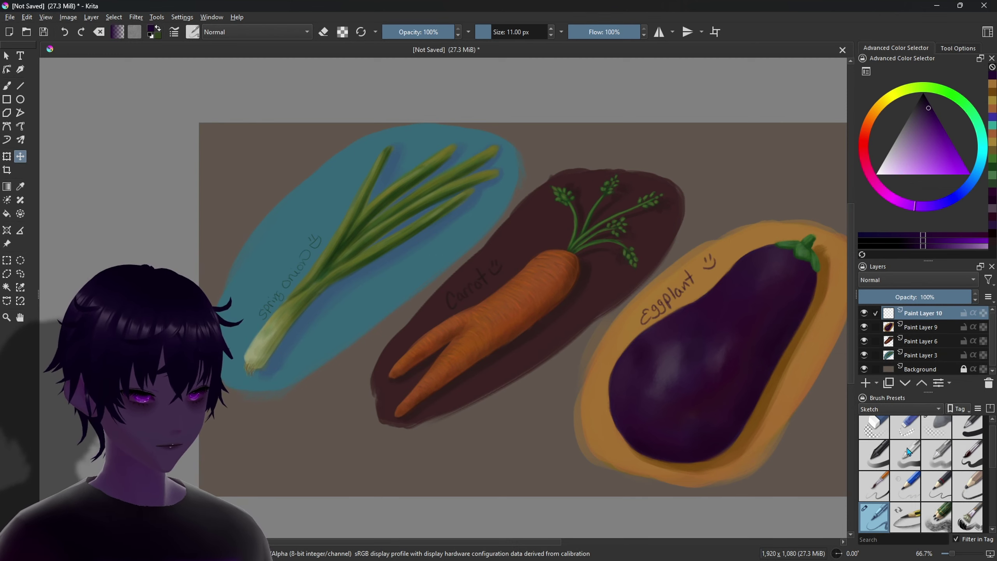
- With a dark grey, sketch three overlapping round tomato outlines below the spring onion
{"action": "left_click", "coordinate": [926, 107]}
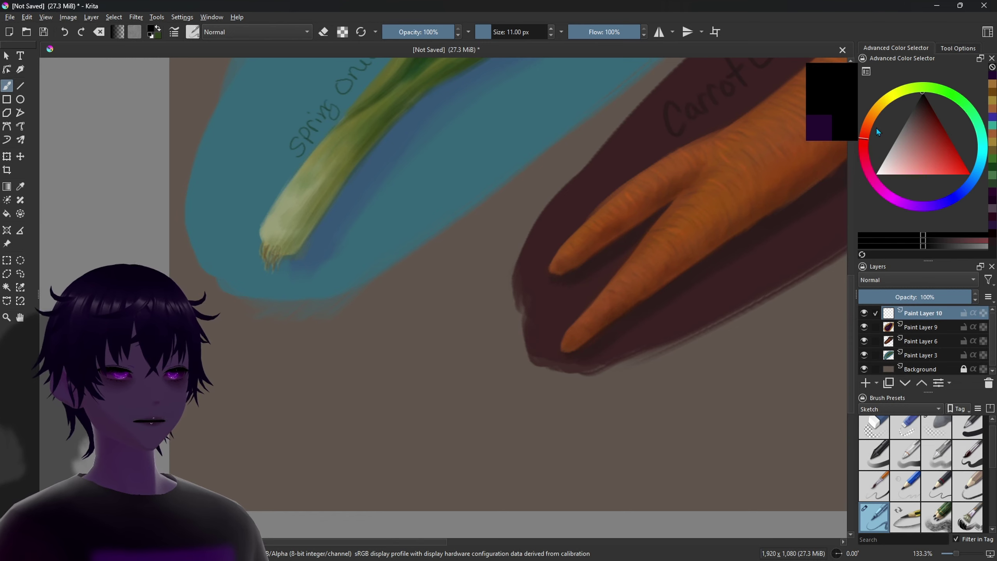
{"action": "left_click", "coordinate": [864, 147]}
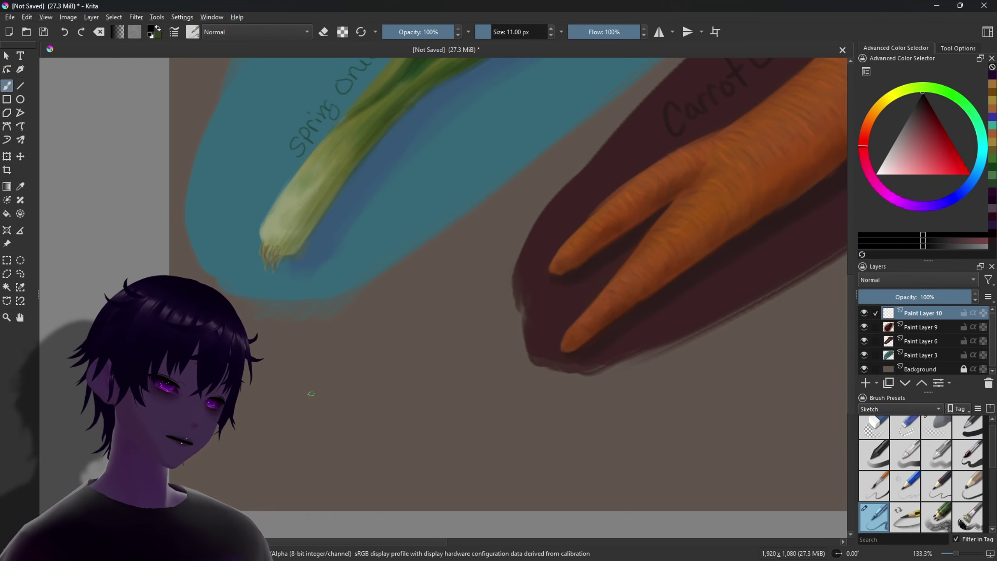
{"action": "mouse_move", "coordinate": [330, 375]}
{"action": "left_mouse_down"}
{"action": "mouse_move", "coordinate": [334, 404]}
{"action": "mouse_move", "coordinate": [333, 356]}
{"action": "mouse_move", "coordinate": [343, 353]}
{"action": "left_mouse_up"}
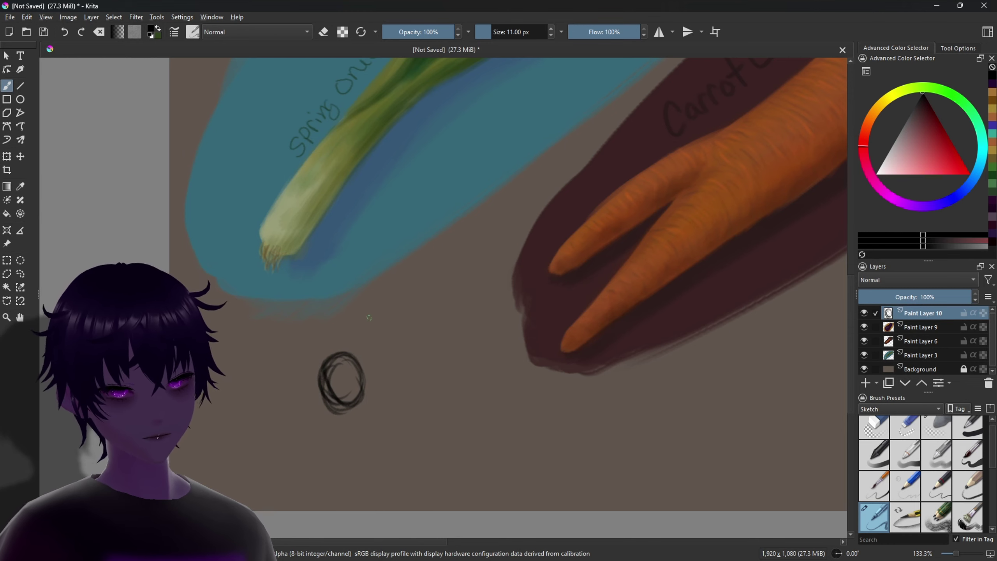
{"action": "mouse_move", "coordinate": [398, 361]}
{"action": "left_mouse_down"}
{"action": "mouse_move", "coordinate": [369, 391]}
{"action": "mouse_move", "coordinate": [401, 391]}
{"action": "left_mouse_up"}
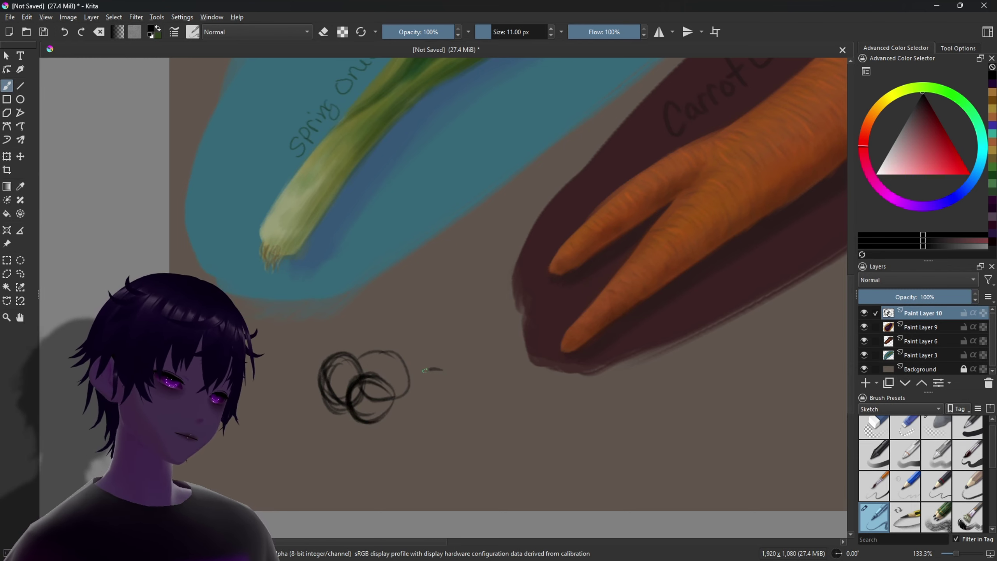
{"action": "left_click_drag", "start_coordinate": [440, 369], "coordinate": [438, 396]}
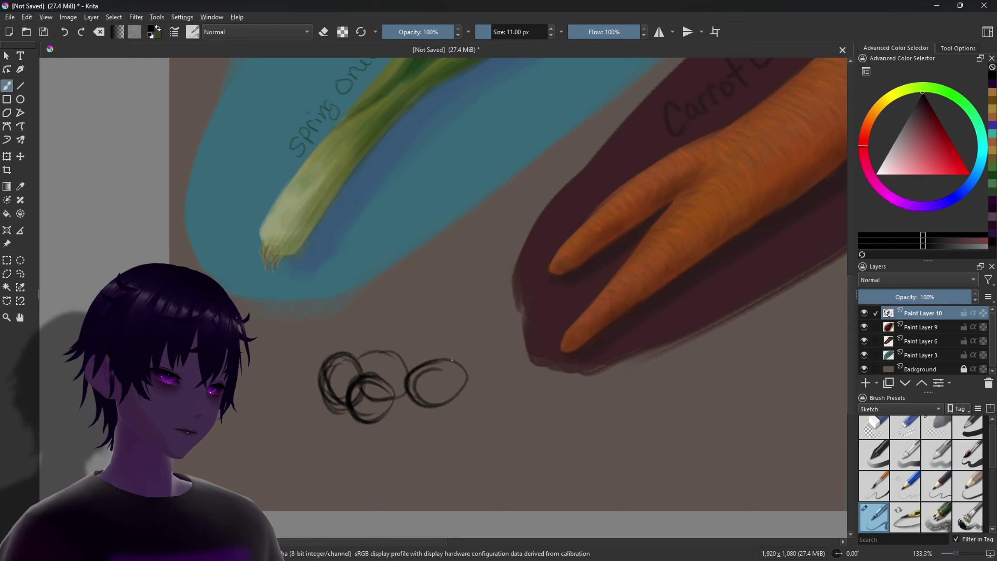
{"action": "left_click_drag", "start_coordinate": [452, 359], "coordinate": [458, 397]}
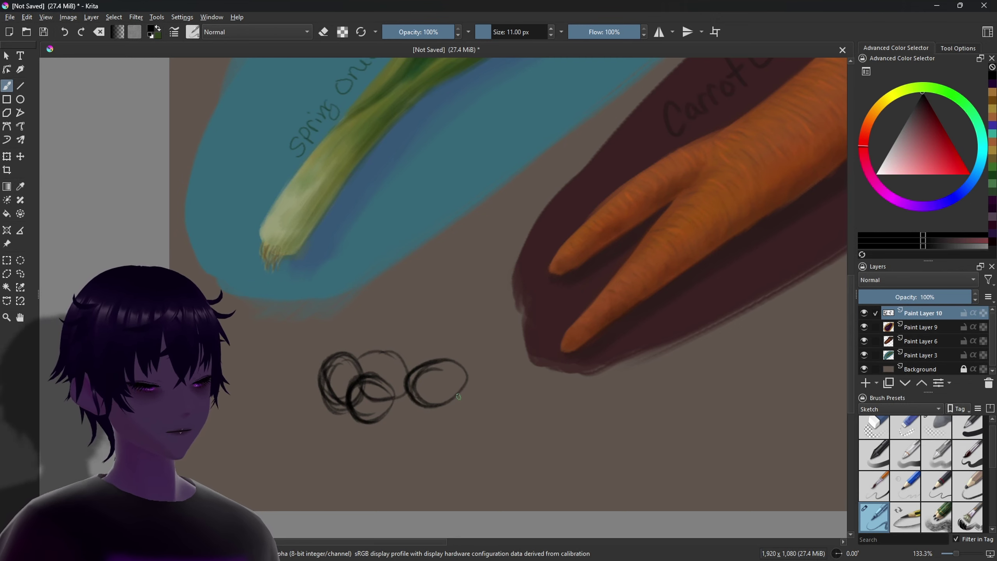
- With a smaller brush, add stems and star-shaped calyxes to the tomatoes, then pick red
{"action": "scroll", "coordinate": [459, 396], "scroll_direction": "up", "scroll_amount": 1}
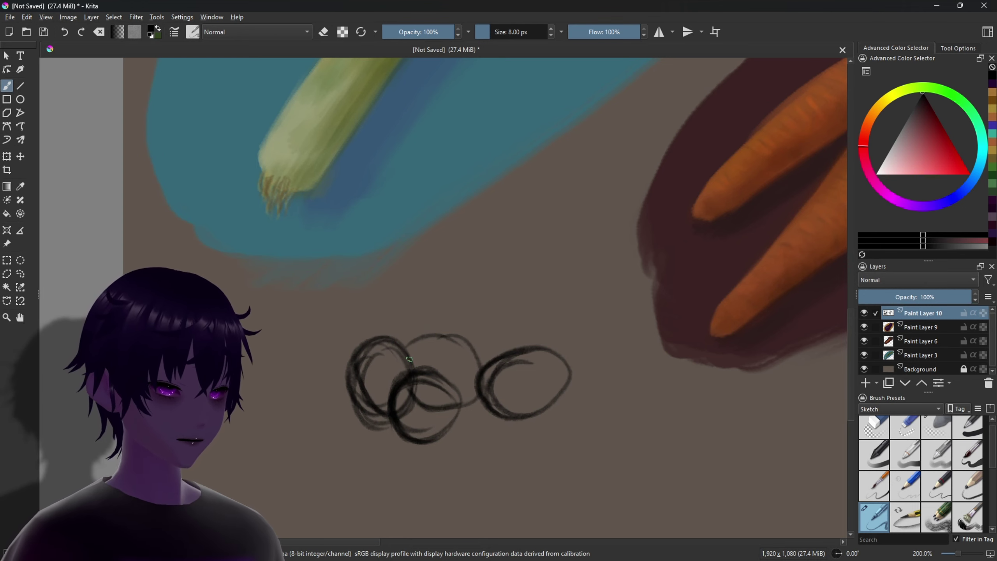
{"action": "key", "text": "bracketleft"}
{"action": "key", "text": "bracketleft"}
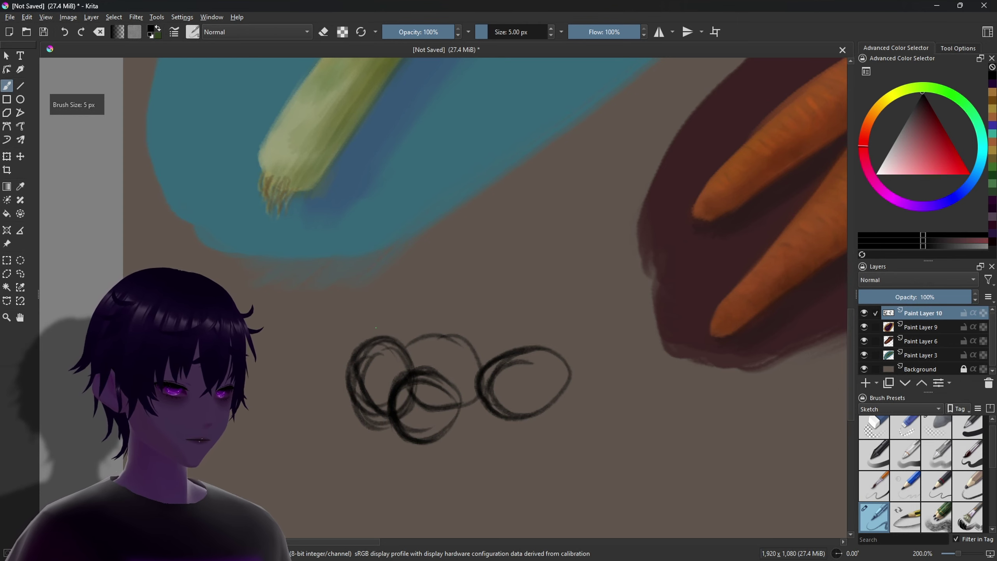
{"action": "left_click_drag", "start_coordinate": [376, 325], "coordinate": [380, 337]}
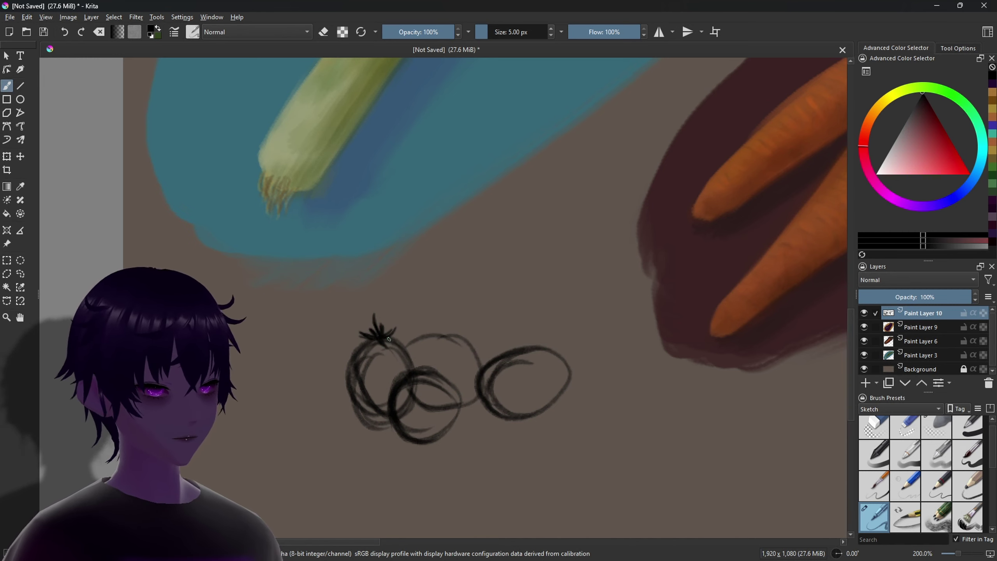
{"action": "left_click_drag", "start_coordinate": [437, 401], "coordinate": [442, 407]}
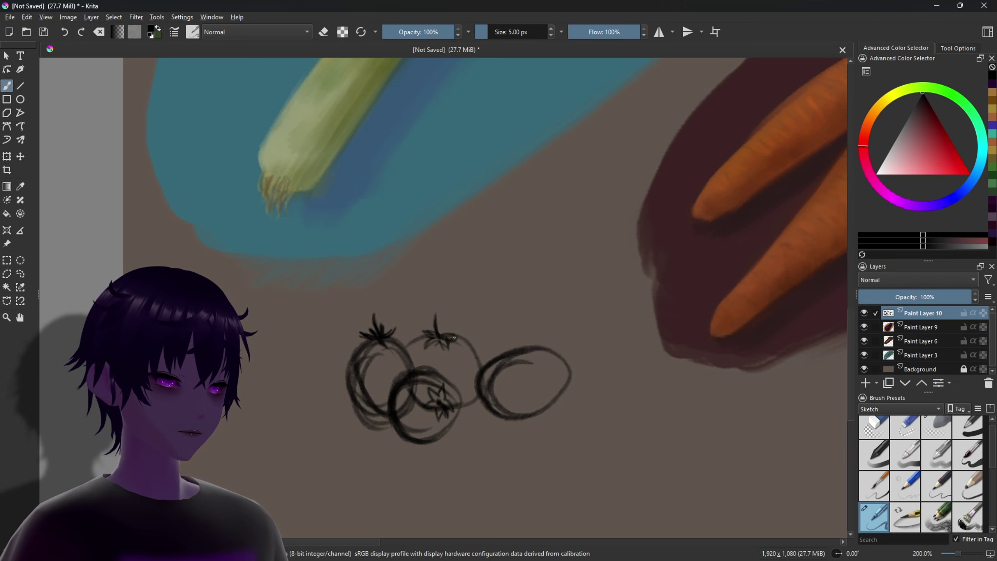
{"action": "mouse_move", "coordinate": [505, 354]}
{"action": "left_mouse_down"}
{"action": "mouse_move", "coordinate": [530, 359]}
{"action": "mouse_move", "coordinate": [494, 364]}
{"action": "left_mouse_up"}
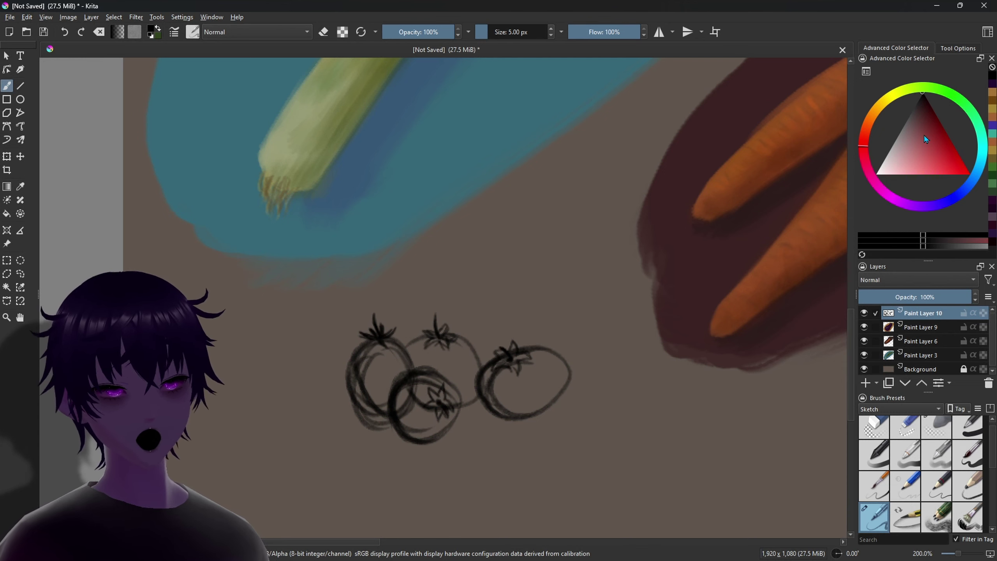
{"action": "left_click_drag", "start_coordinate": [924, 135], "coordinate": [962, 155]}
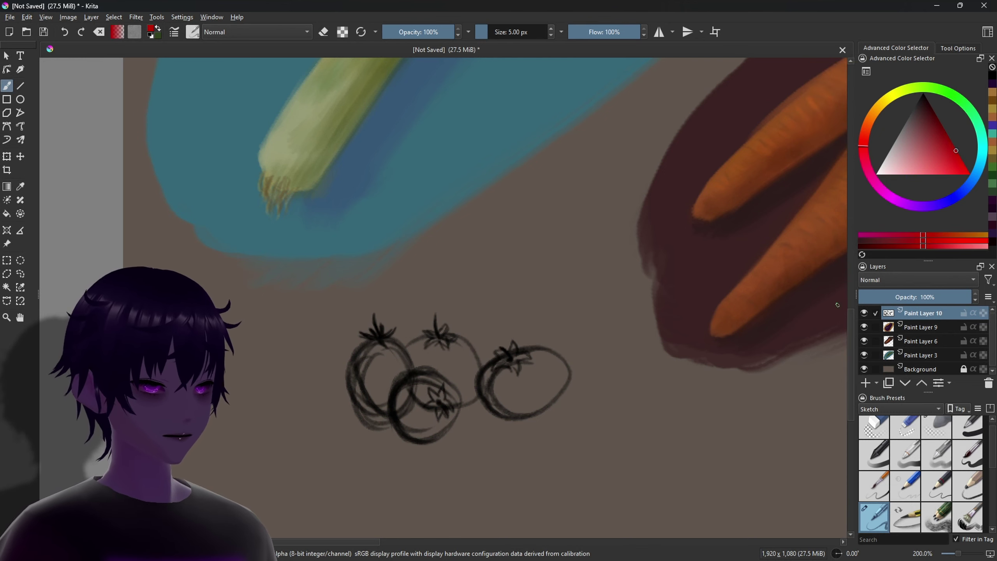
- Pick a brighter red, choose a Paint-category brush and add Paint Layer 11
{"action": "left_click", "coordinate": [946, 134]}
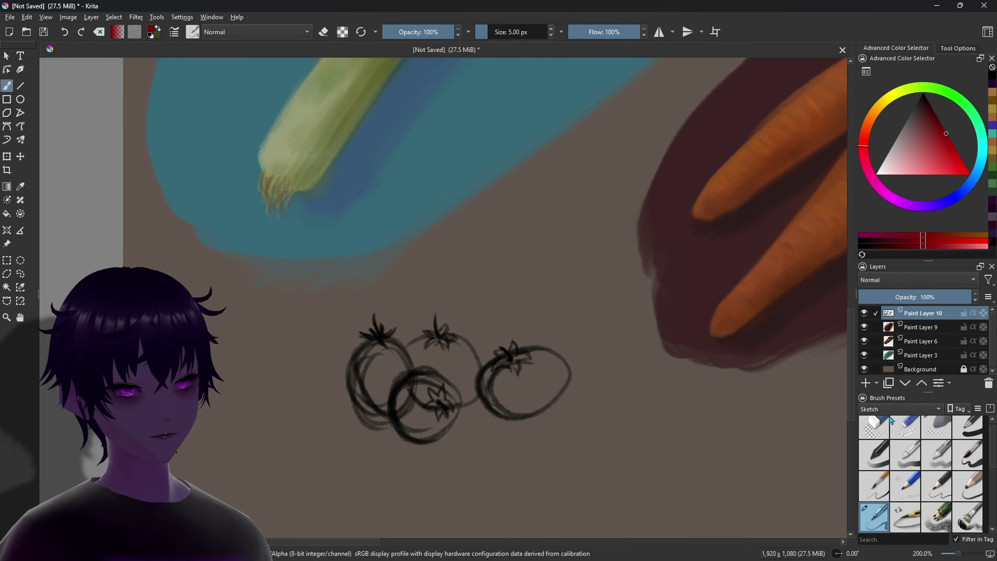
{"action": "left_click", "coordinate": [904, 408]}
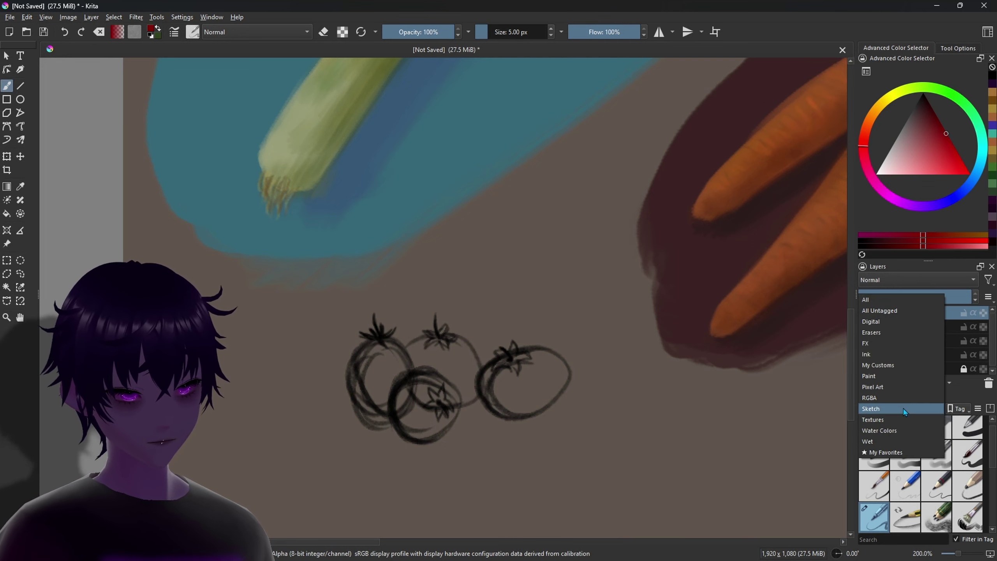
{"action": "left_click", "coordinate": [881, 376]}
{"action": "left_click", "coordinate": [875, 454]}
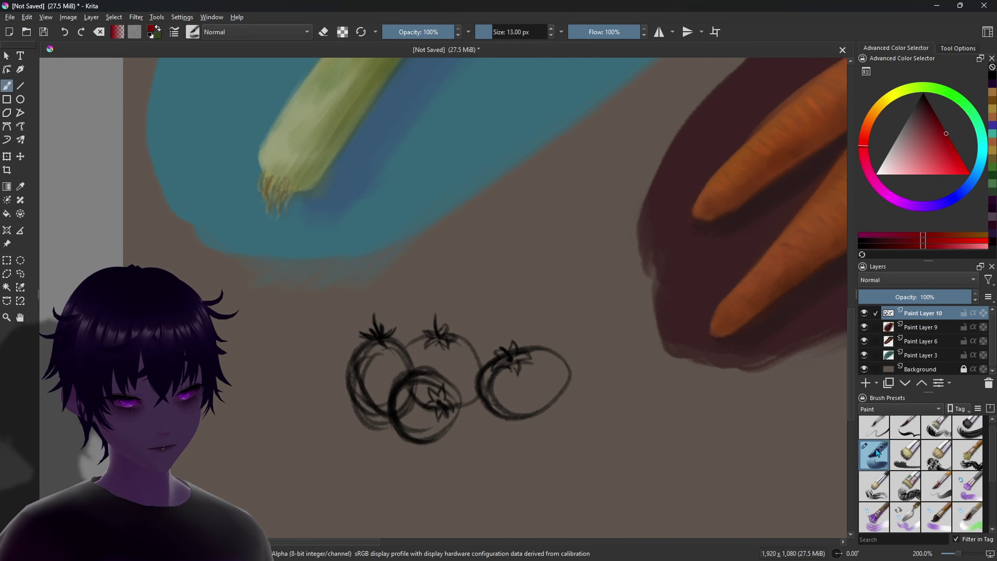
{"action": "left_click", "coordinate": [866, 383]}
- With a larger brush, fill all three tomatoes with flat red paint
{"action": "key", "text": "bracketright"}
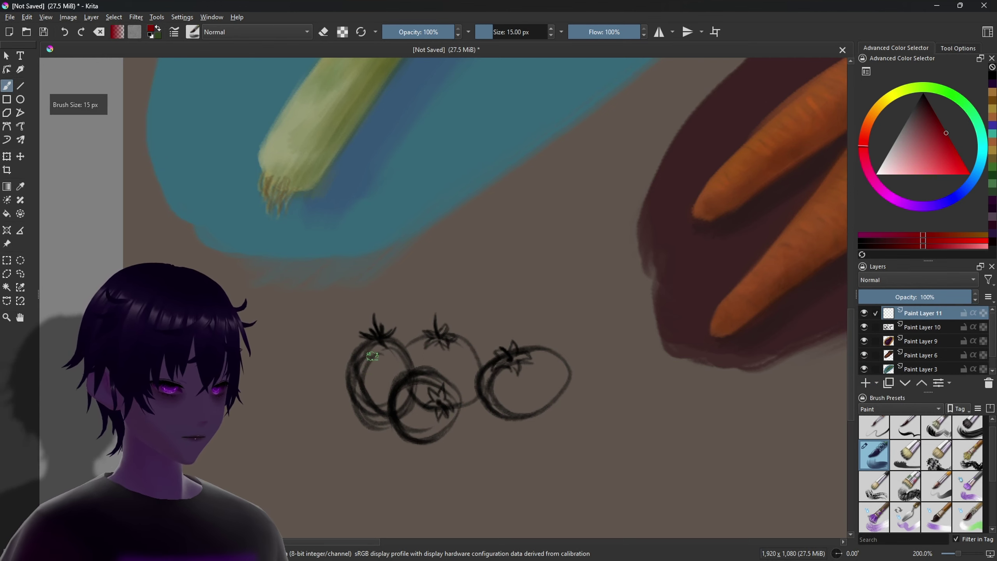
{"action": "key", "text": "bracketright"}
{"action": "key", "text": "bracketright"}
{"action": "mouse_move", "coordinate": [374, 356]}
{"action": "left_mouse_down"}
{"action": "mouse_move", "coordinate": [382, 361]}
{"action": "mouse_move", "coordinate": [376, 346]}
{"action": "left_mouse_up"}
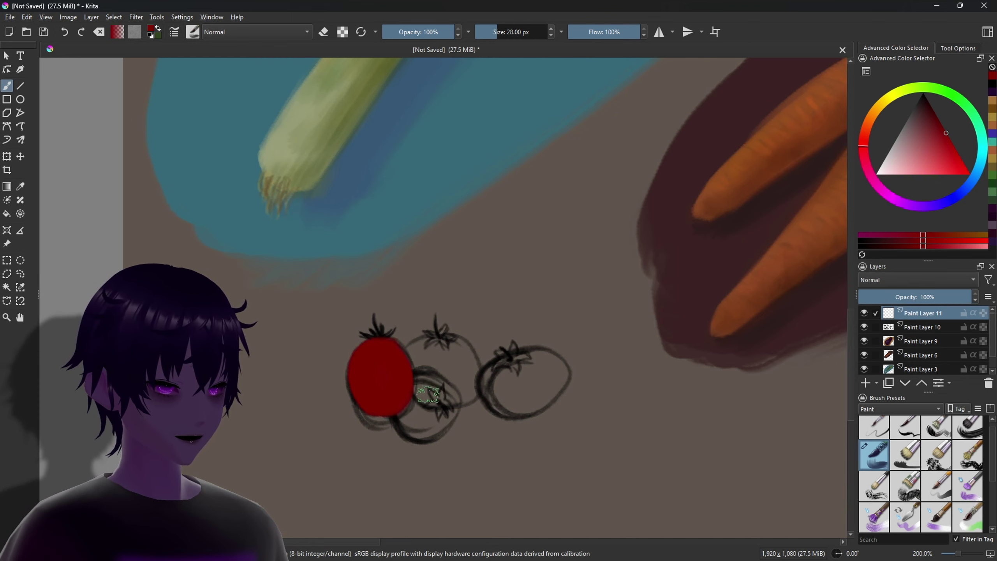
{"action": "mouse_move", "coordinate": [428, 394]}
{"action": "left_mouse_down"}
{"action": "mouse_move", "coordinate": [427, 422]}
{"action": "mouse_move", "coordinate": [464, 390]}
{"action": "mouse_move", "coordinate": [441, 356]}
{"action": "mouse_move", "coordinate": [438, 394]}
{"action": "mouse_move", "coordinate": [516, 356]}
{"action": "mouse_move", "coordinate": [508, 396]}
{"action": "mouse_move", "coordinate": [534, 352]}
{"action": "mouse_move", "coordinate": [513, 373]}
{"action": "left_mouse_up"}
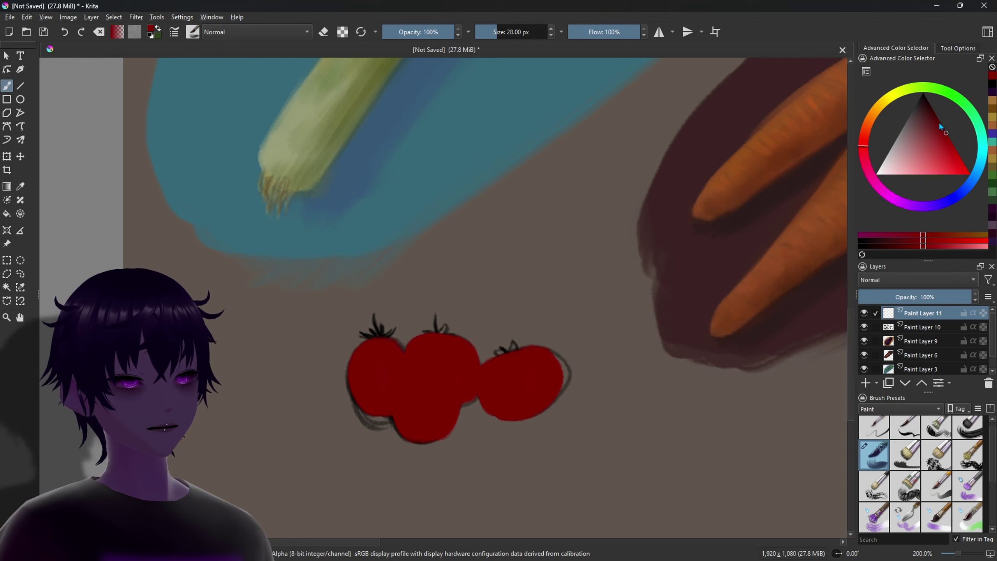
{"action": "left_click_drag", "start_coordinate": [940, 125], "coordinate": [935, 114]}
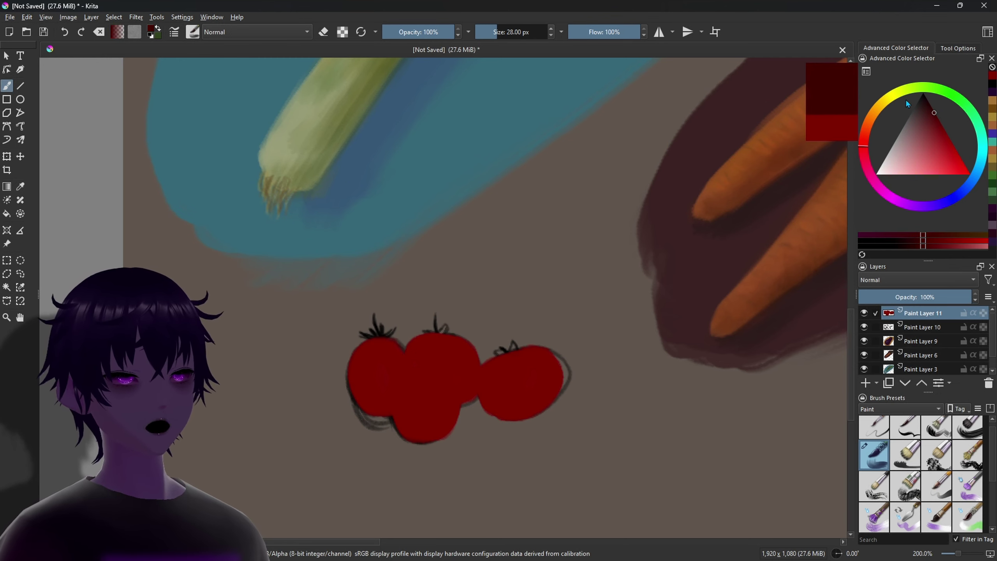
- On a new layer, shade the lower sides of the left and right tomatoes darker red
{"action": "key", "text": "Insert"}
{"action": "key", "text": "bracketleft"}
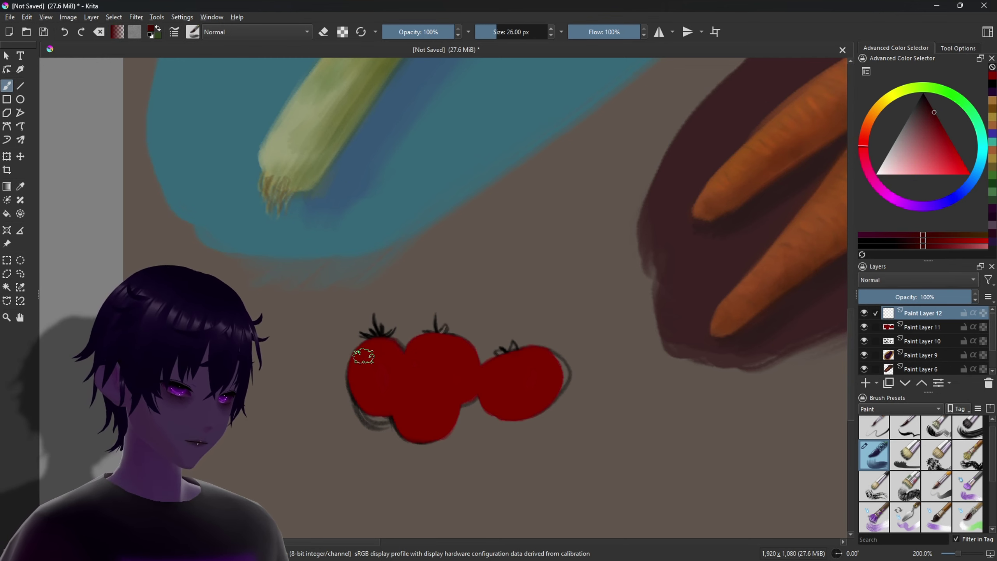
{"action": "key", "text": "bracketleft"}
{"action": "mouse_move", "coordinate": [367, 352]}
{"action": "left_mouse_down"}
{"action": "mouse_move", "coordinate": [374, 408]}
{"action": "mouse_move", "coordinate": [444, 415]}
{"action": "left_mouse_up"}
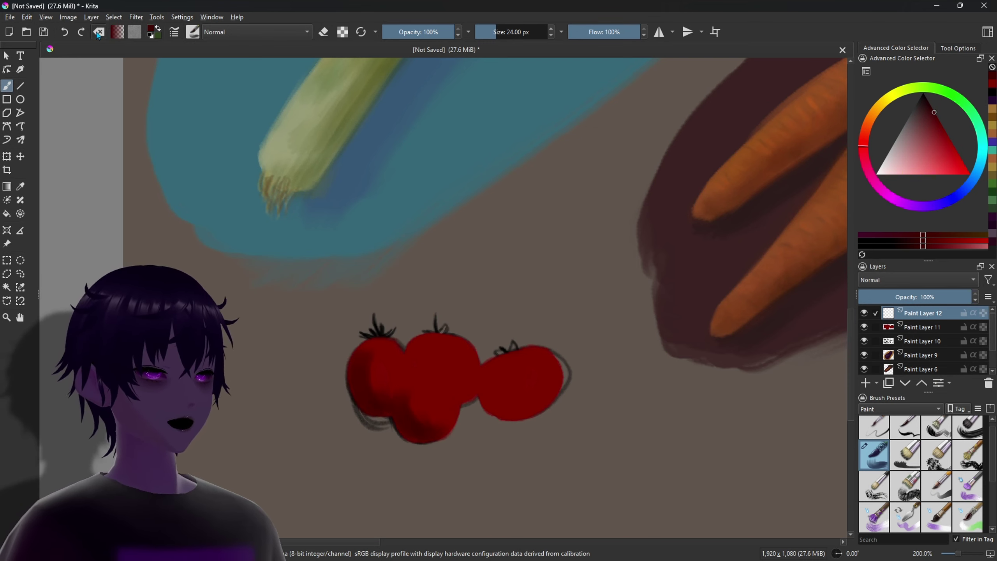
{"action": "key", "text": "ctrl+z"}
{"action": "key", "text": "ctrl+z"}
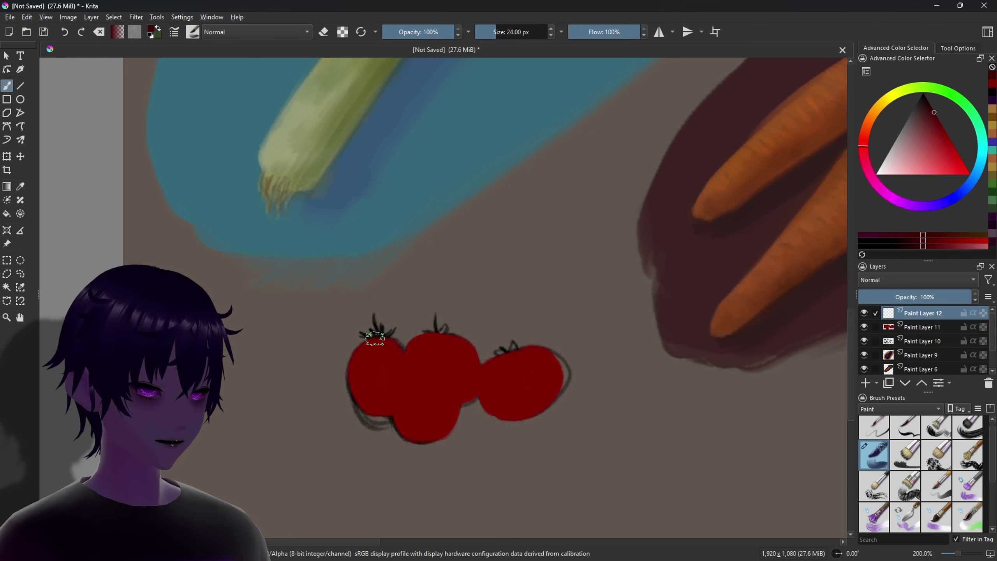
{"action": "left_click_drag", "start_coordinate": [369, 405], "coordinate": [452, 399]}
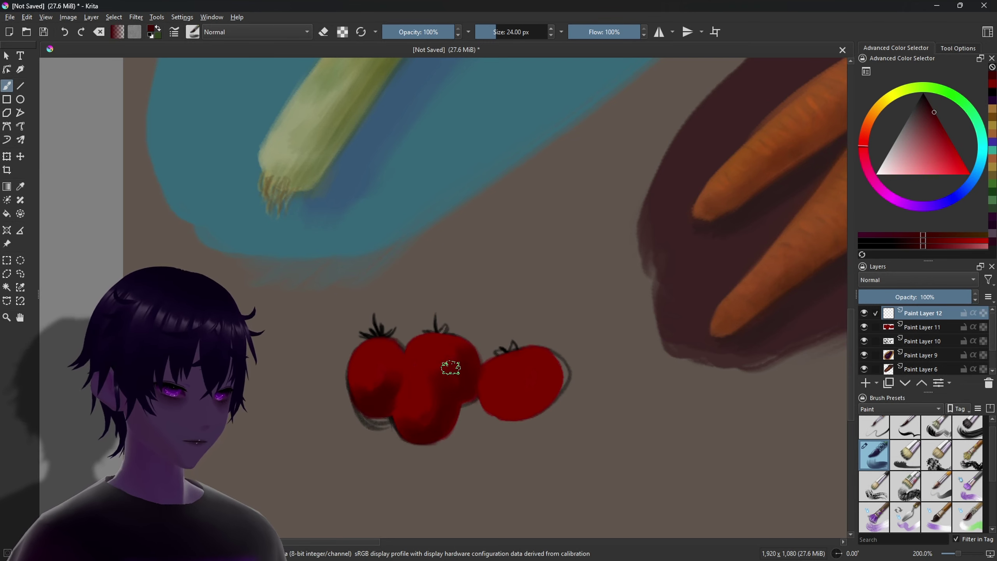
{"action": "left_click_drag", "start_coordinate": [535, 369], "coordinate": [512, 401]}
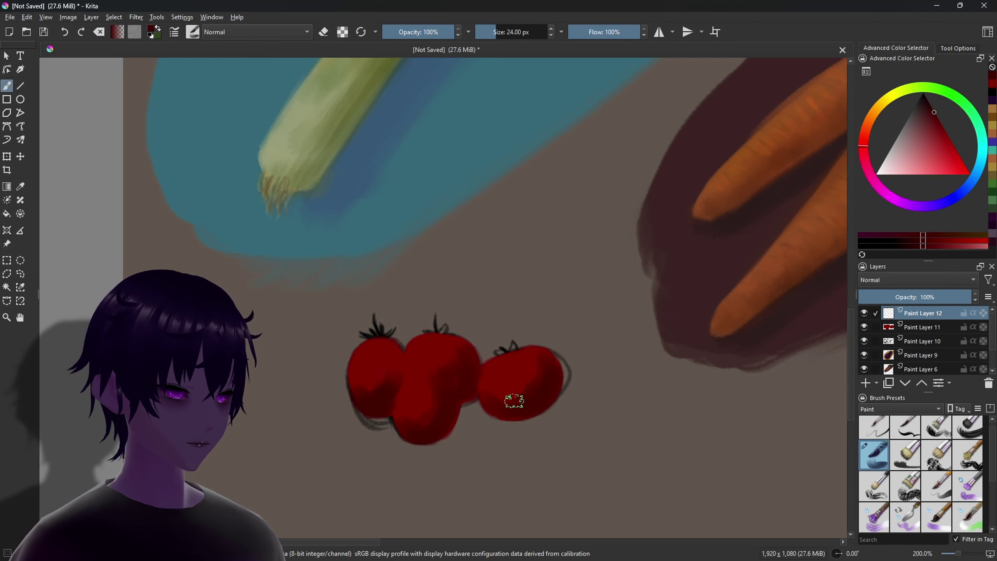
- Paint bright red highlights on the left and right tomatoes with a smaller brush
{"action": "left_click_drag", "start_coordinate": [932, 128], "coordinate": [938, 155]}
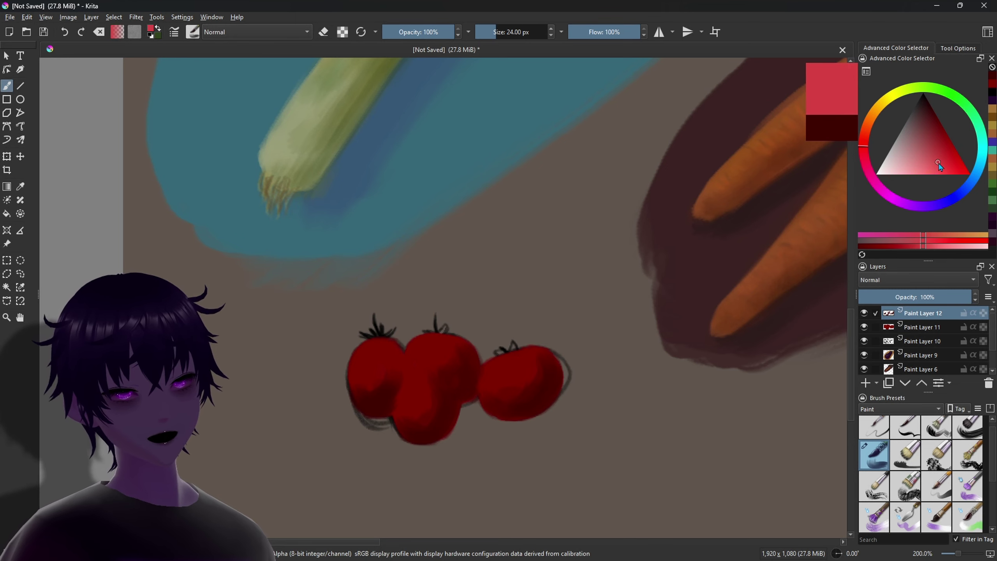
{"action": "left_click_drag", "start_coordinate": [938, 155], "coordinate": [938, 162]}
{"action": "key", "text": "bracketleft"}
{"action": "key", "text": "bracketleft"}
{"action": "left_click_drag", "start_coordinate": [367, 345], "coordinate": [372, 357]}
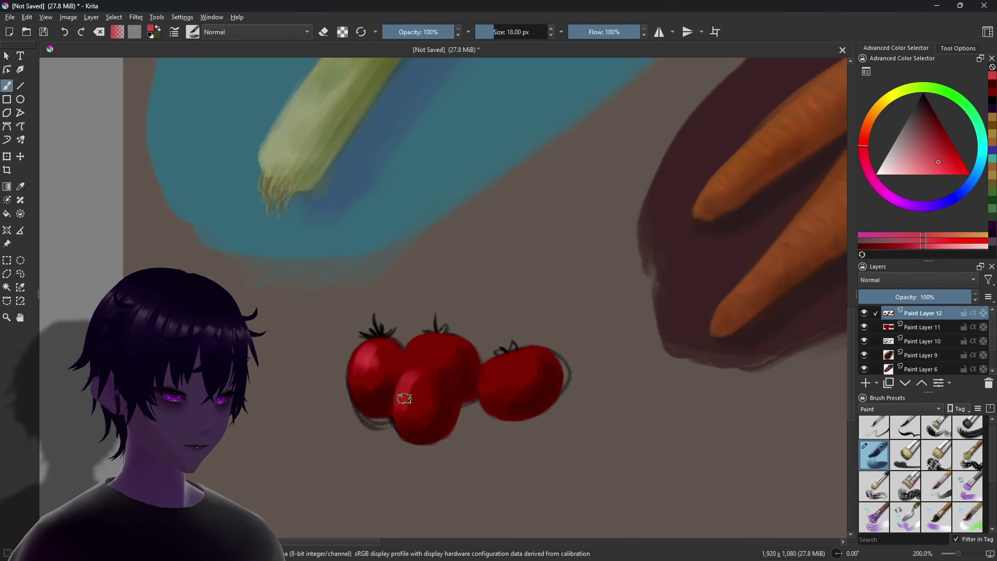
{"action": "mouse_move", "coordinate": [528, 366]}
{"action": "left_mouse_down"}
{"action": "mouse_move", "coordinate": [505, 354]}
{"action": "mouse_move", "coordinate": [508, 372]}
{"action": "mouse_move", "coordinate": [525, 356]}
{"action": "left_mouse_up"}
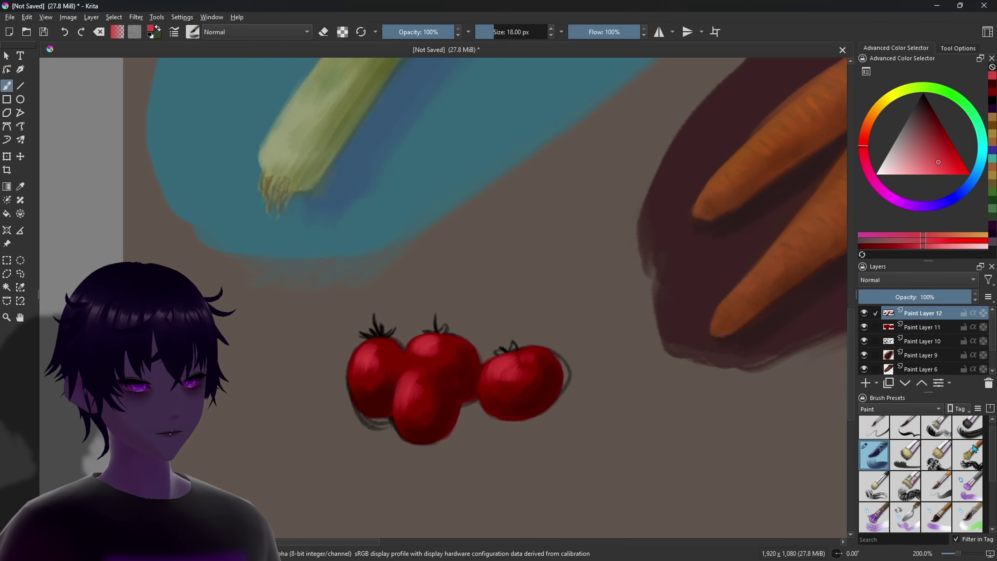
{"action": "scroll", "coordinate": [973, 493], "scroll_direction": "down", "scroll_amount": 3}
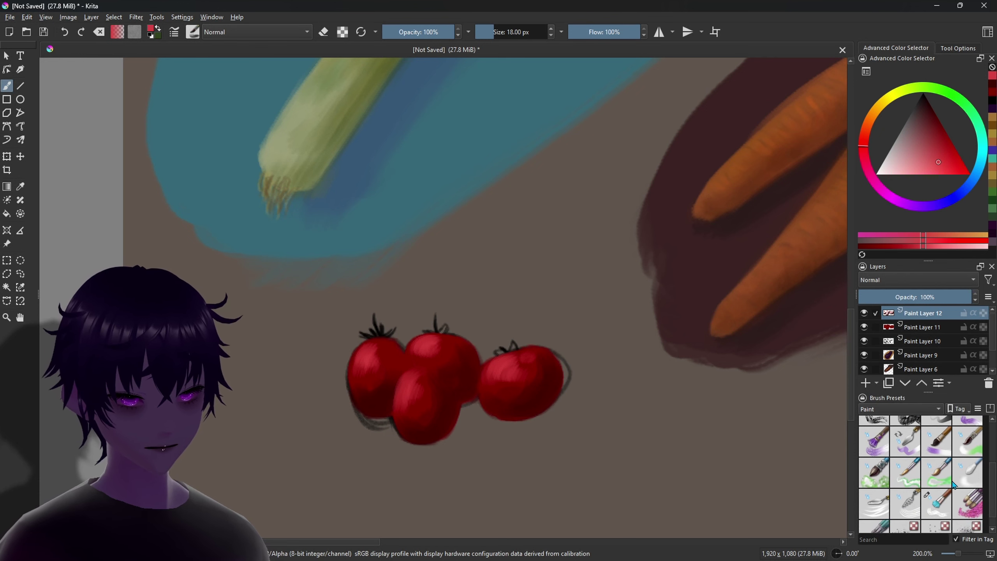
- With a different brush, sample lighter reds and add subtle red strokes on the tomatoes
{"action": "left_click", "coordinate": [936, 503]}
{"action": "key", "text": "bracketleft"}
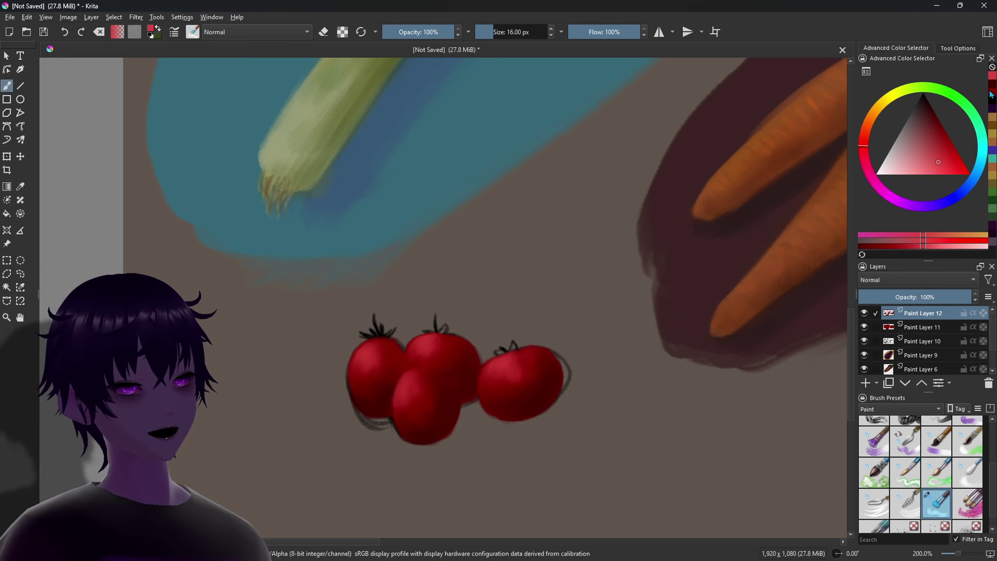
{"action": "left_click", "coordinate": [946, 133]}
{"action": "key", "text": "bracketleft"}
{"action": "key", "text": "bracketleft"}
{"action": "key", "text": "bracketleft"}
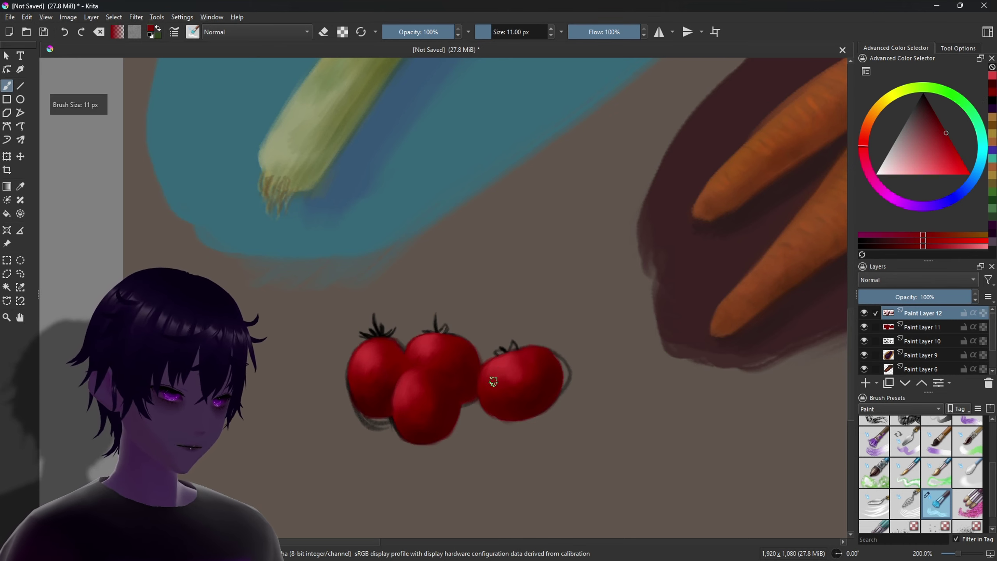
{"action": "key", "text": "bracketleft"}
{"action": "left_click", "coordinate": [464, 404], "text": "ctrl"}
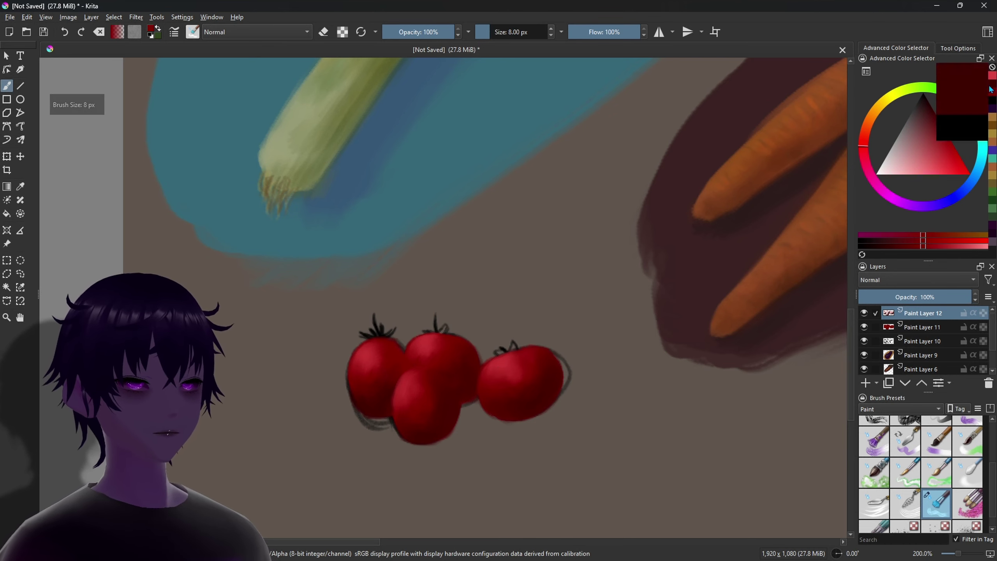
{"action": "key", "text": "bracketleft"}
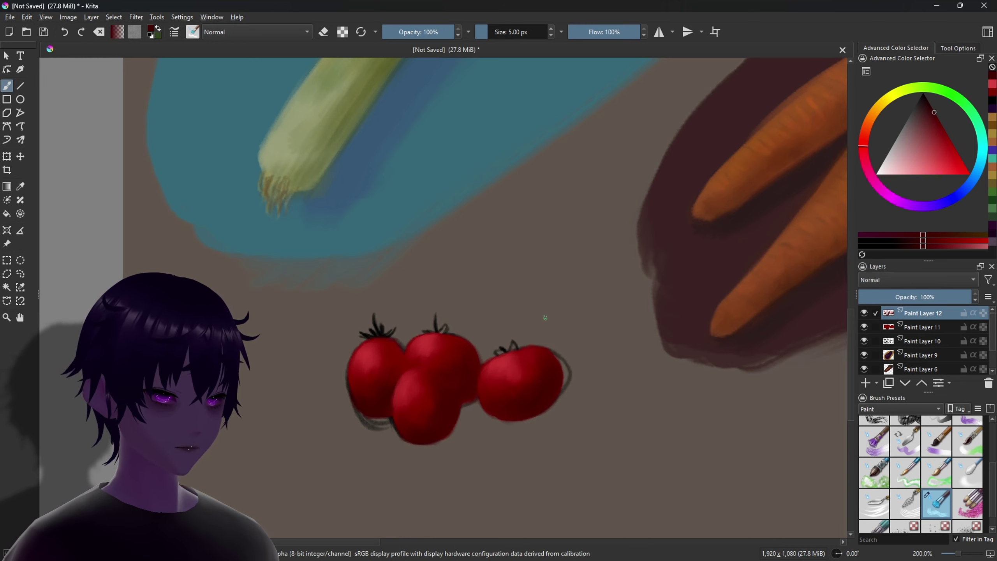
{"action": "left_click", "coordinate": [928, 101]}
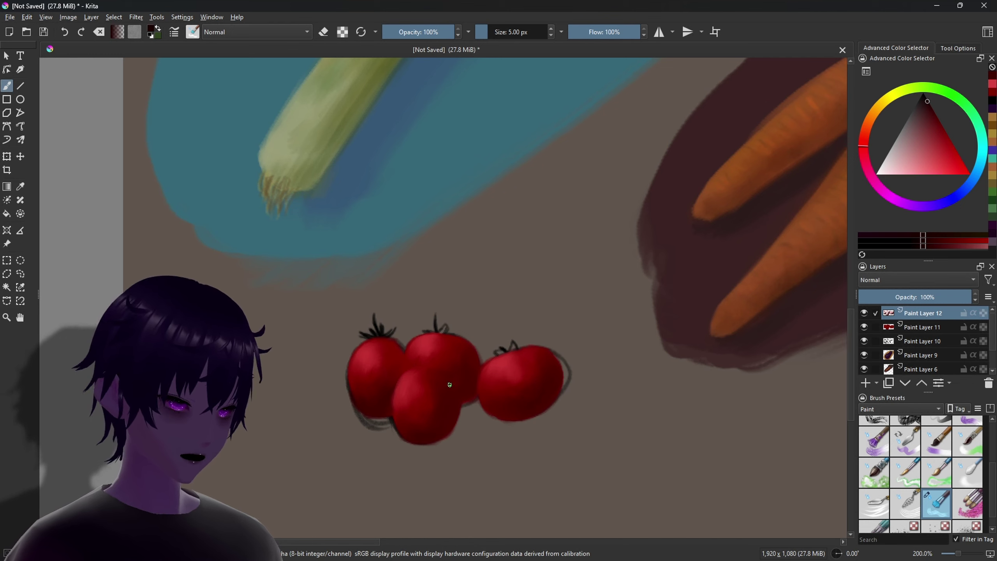
{"action": "left_click_drag", "start_coordinate": [450, 382], "coordinate": [444, 375]}
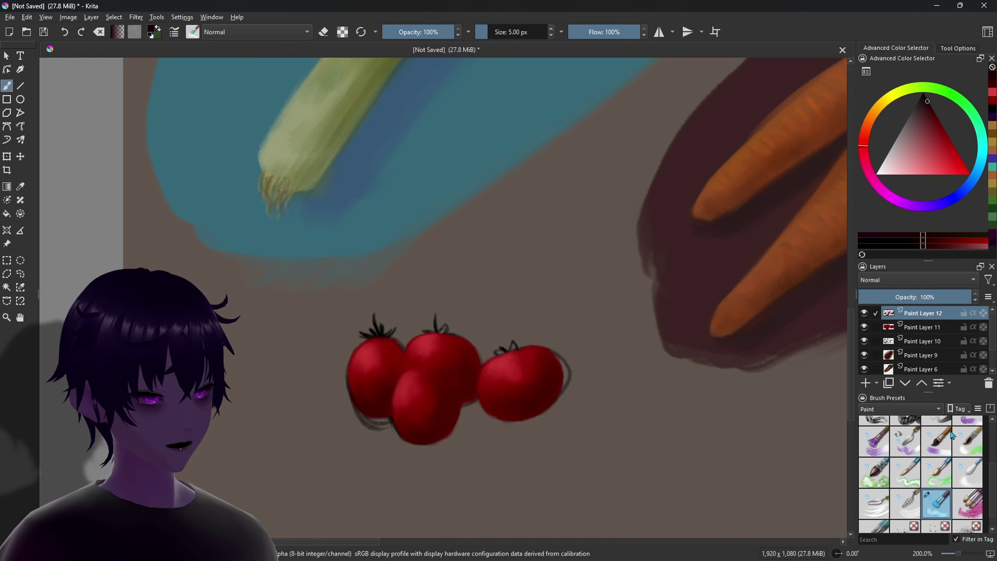
- Switch to another painting brush with a new colour, sized to 10 px
{"action": "scroll", "coordinate": [993, 475], "scroll_direction": "up", "scroll_amount": 5}
{"action": "left_click", "coordinate": [874, 461]}
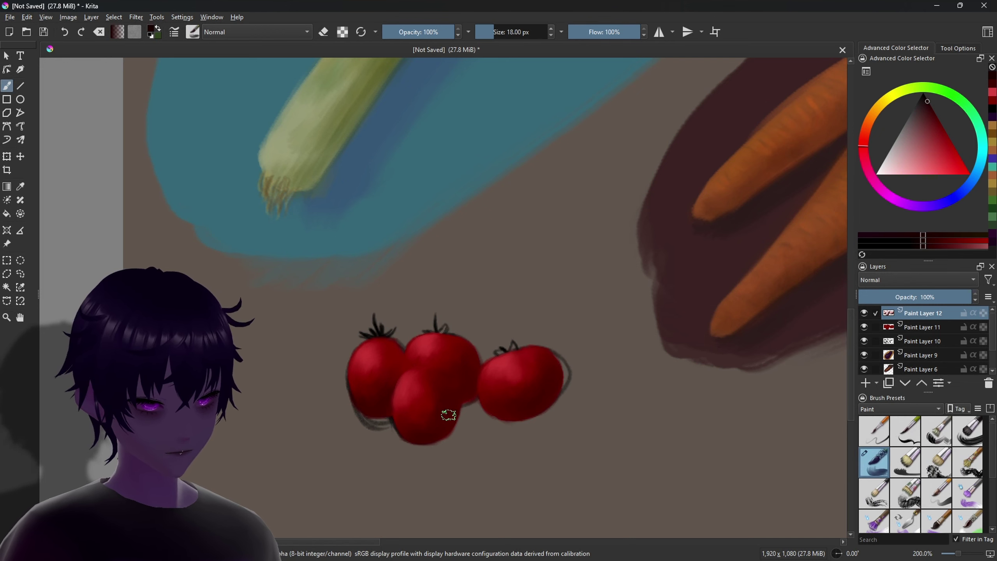
{"action": "left_click", "coordinate": [994, 86]}
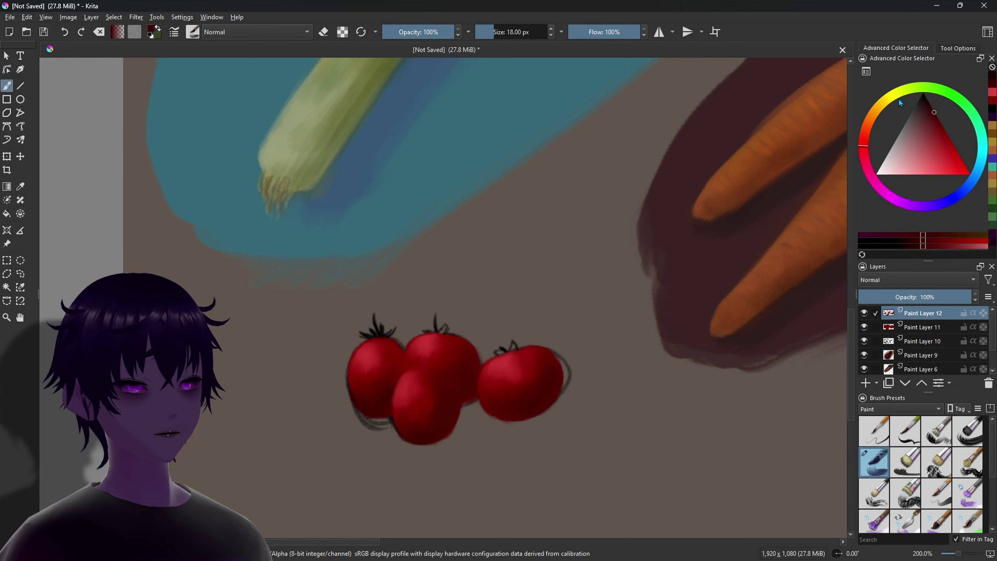
{"action": "key", "text": "bracketleft"}
{"action": "key", "text": "bracketleft"}
{"action": "key", "text": "bracketleft"}
{"action": "key", "text": "bracketleft"}
{"action": "key", "text": "bracketleft"}
{"action": "key", "text": "bracketleft"}
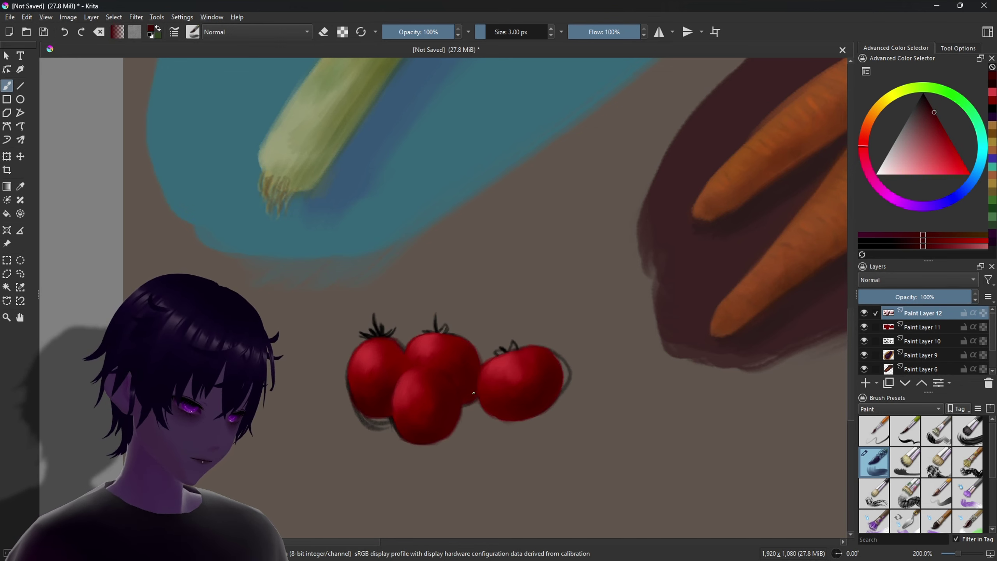
{"action": "key", "text": "bracketright"}
{"action": "key", "text": "bracketright"}
{"action": "key", "text": "bracketright"}
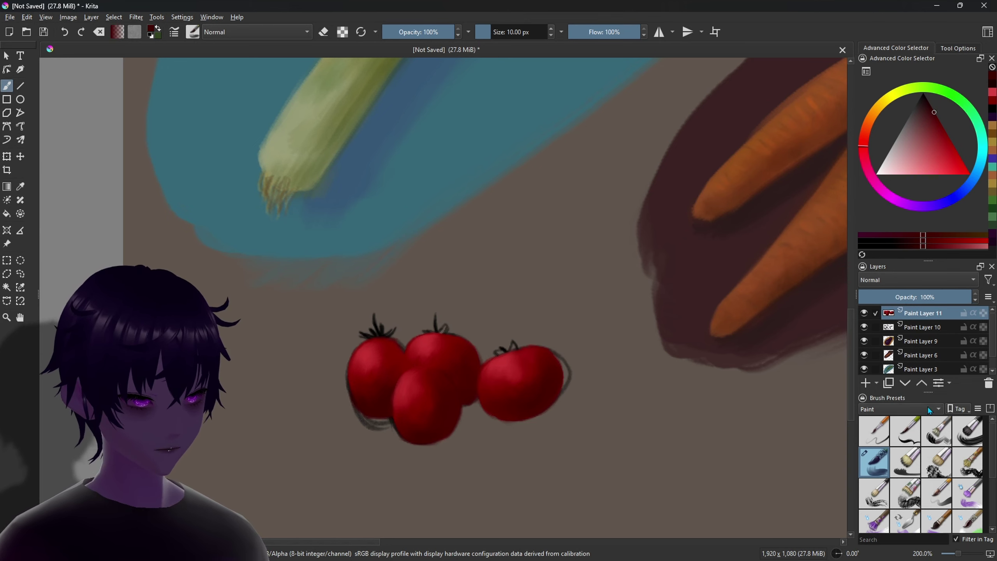
- On a new layer, paint a dark green stem on the left tomato with a 6 px brush
{"action": "left_click", "coordinate": [944, 94]}
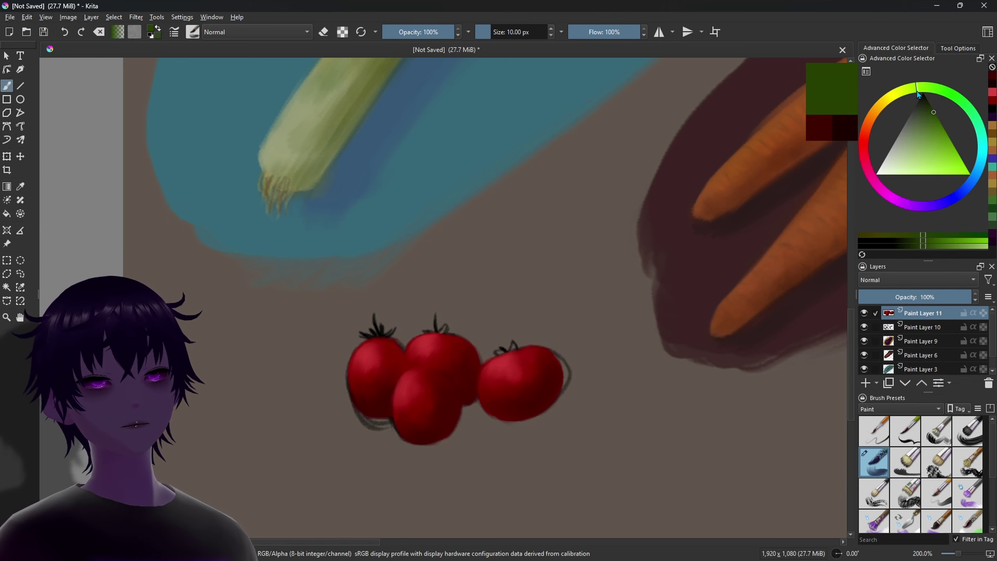
{"action": "left_click", "coordinate": [926, 107]}
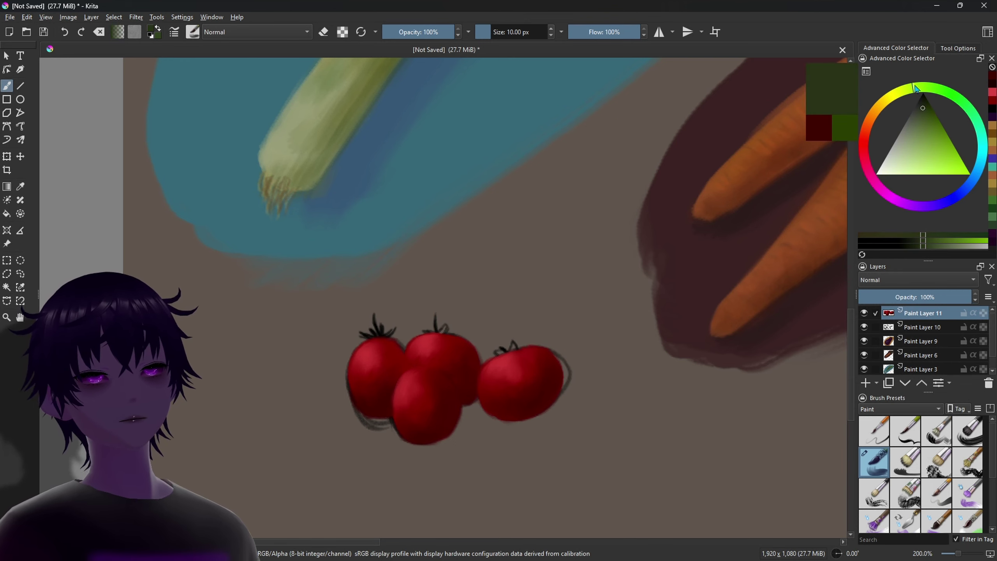
{"action": "key", "text": "bracketleft"}
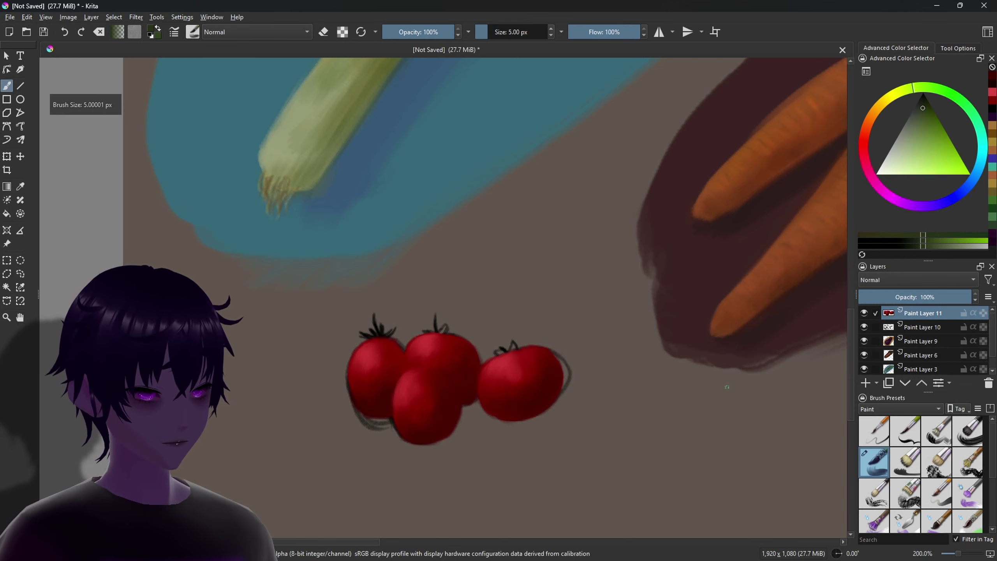
{"action": "left_click", "coordinate": [865, 387]}
{"action": "key", "text": "bracketleft"}
{"action": "key", "text": "bracketleft"}
{"action": "key", "text": "bracketleft"}
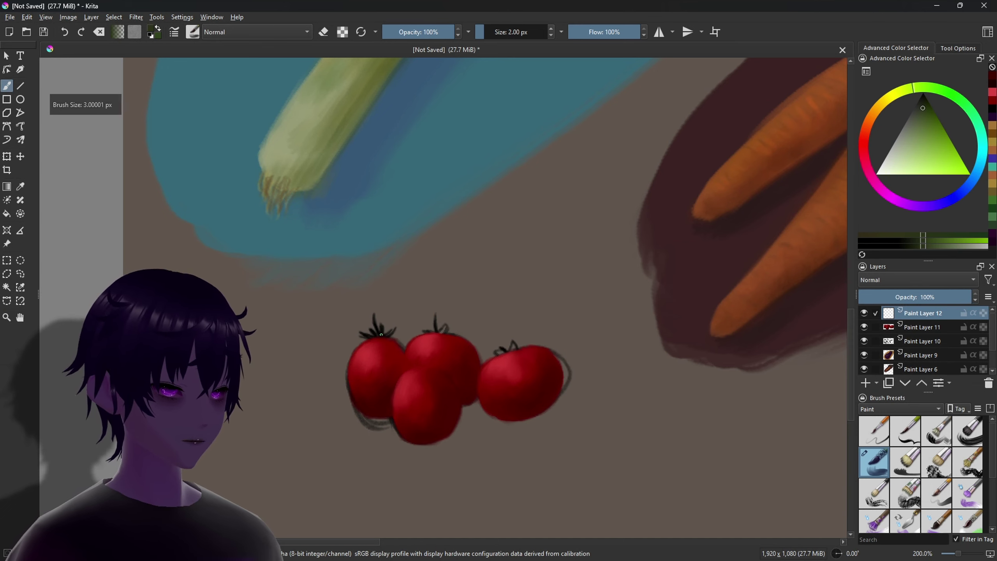
{"action": "key", "text": "bracketright"}
{"action": "key", "text": "bracketright"}
{"action": "key", "text": "bracketright"}
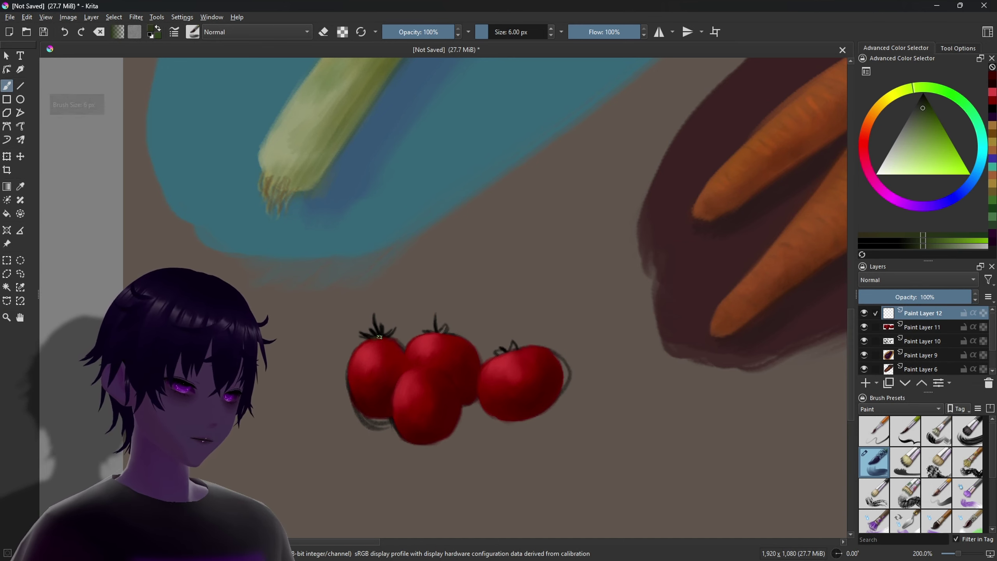
{"action": "left_click_drag", "start_coordinate": [370, 337], "coordinate": [389, 341]}
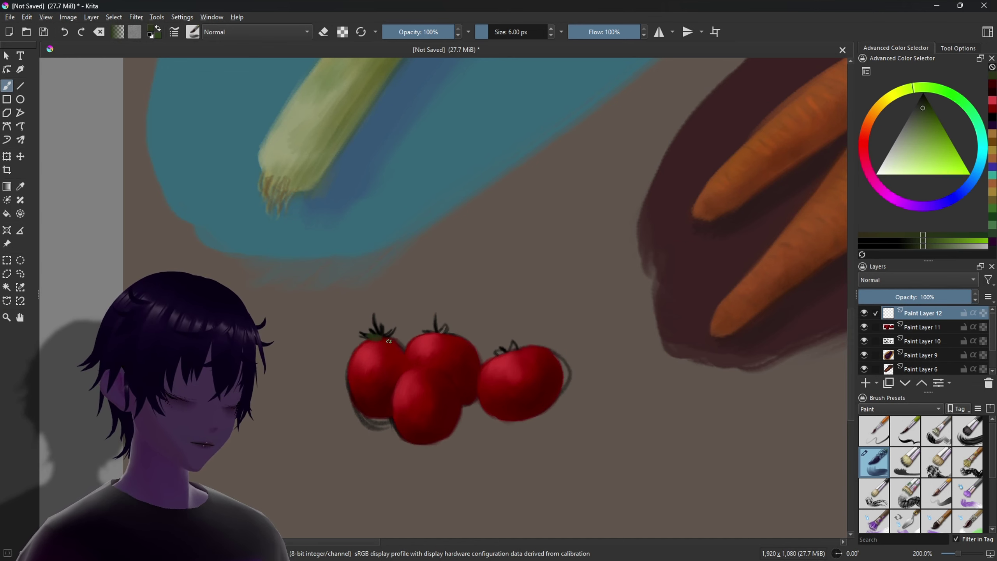
- Hide the sketch layer and paint green stems and leaves on the remaining tomatoes
{"action": "left_click", "coordinate": [865, 341]}
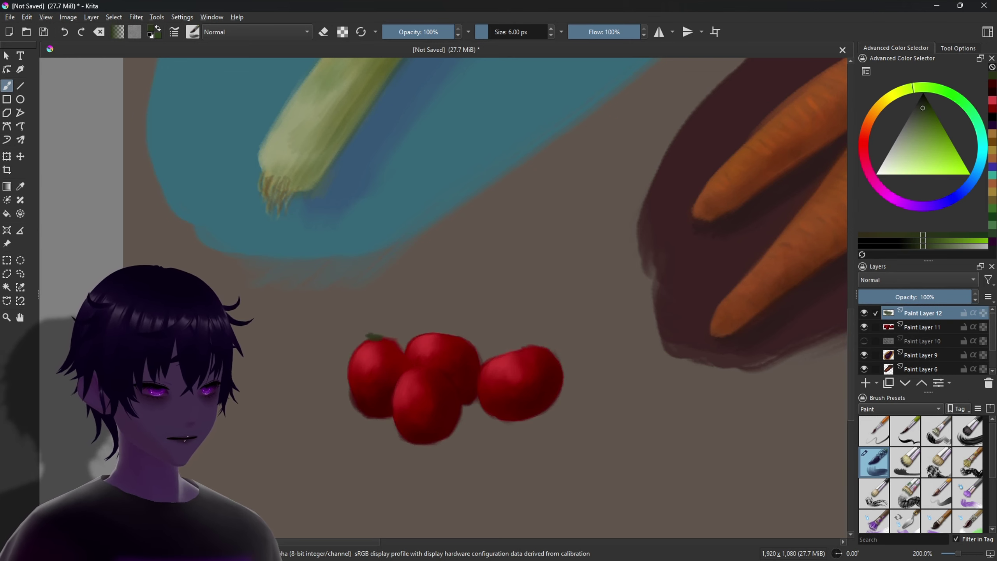
{"action": "left_click_drag", "start_coordinate": [373, 336], "coordinate": [449, 336]}
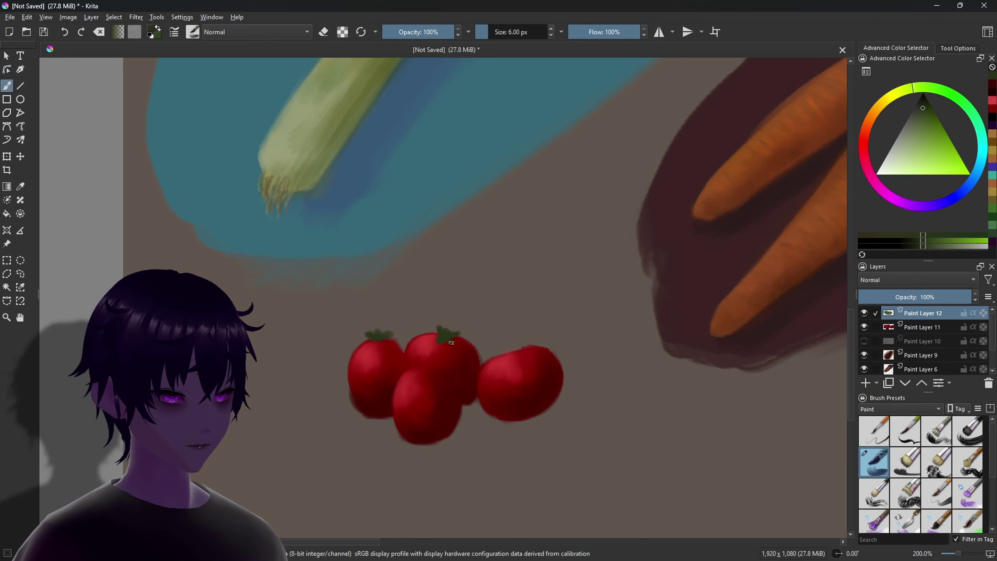
{"action": "left_click_drag", "start_coordinate": [406, 370], "coordinate": [413, 373]}
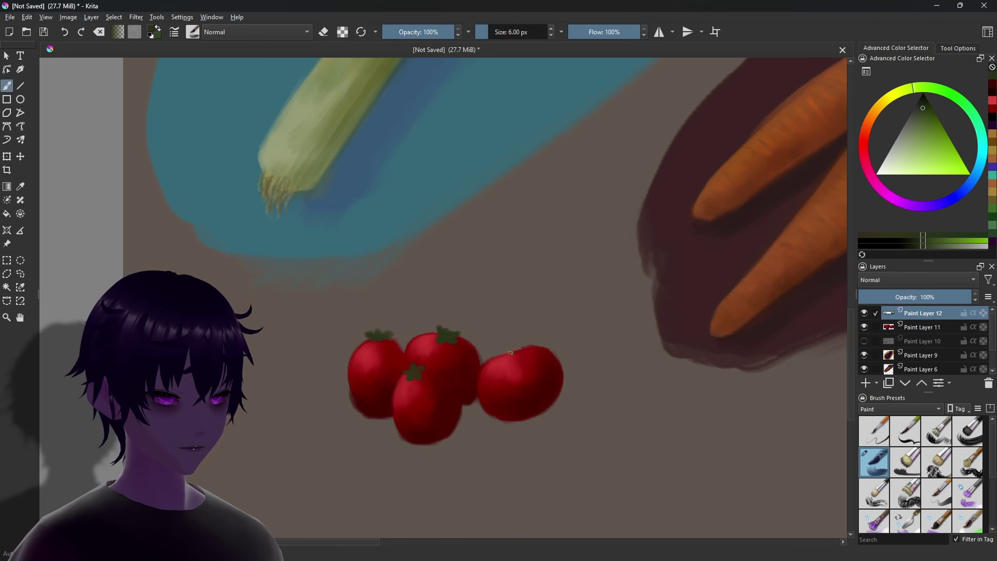
{"action": "left_click_drag", "start_coordinate": [513, 351], "coordinate": [514, 356]}
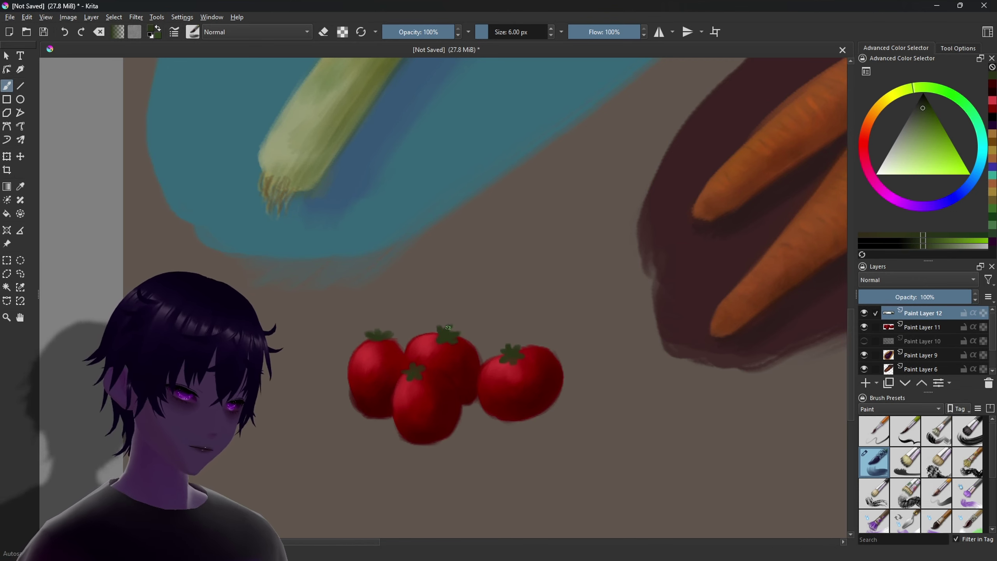
{"action": "left_click", "coordinate": [411, 368], "text": "ctrl"}
{"action": "key", "text": "bracketleft"}
{"action": "left_click_drag", "start_coordinate": [379, 328], "coordinate": [378, 338]}
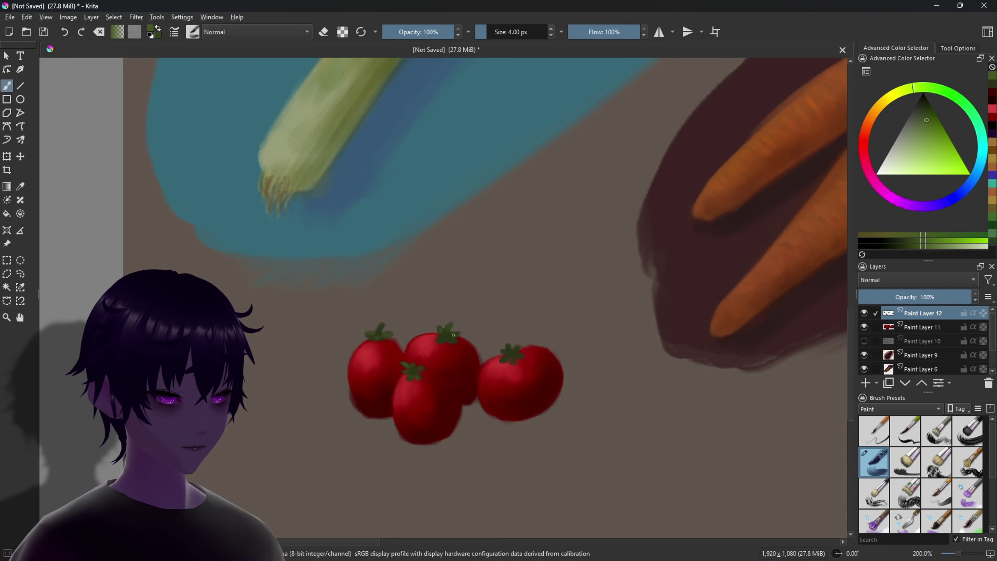
{"action": "left_click", "coordinate": [408, 370], "text": "ctrl"}
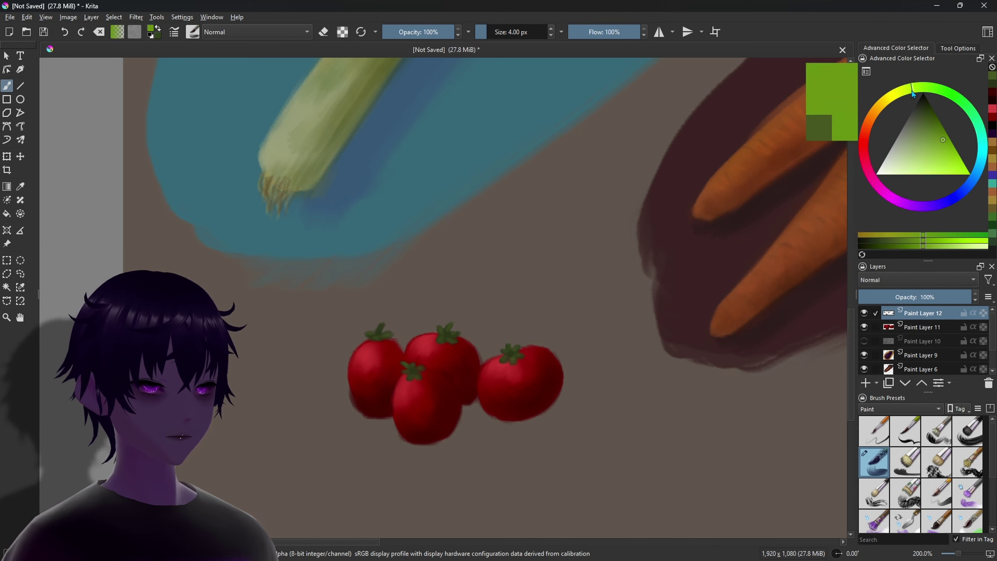
{"action": "key", "text": "bracketleft"}
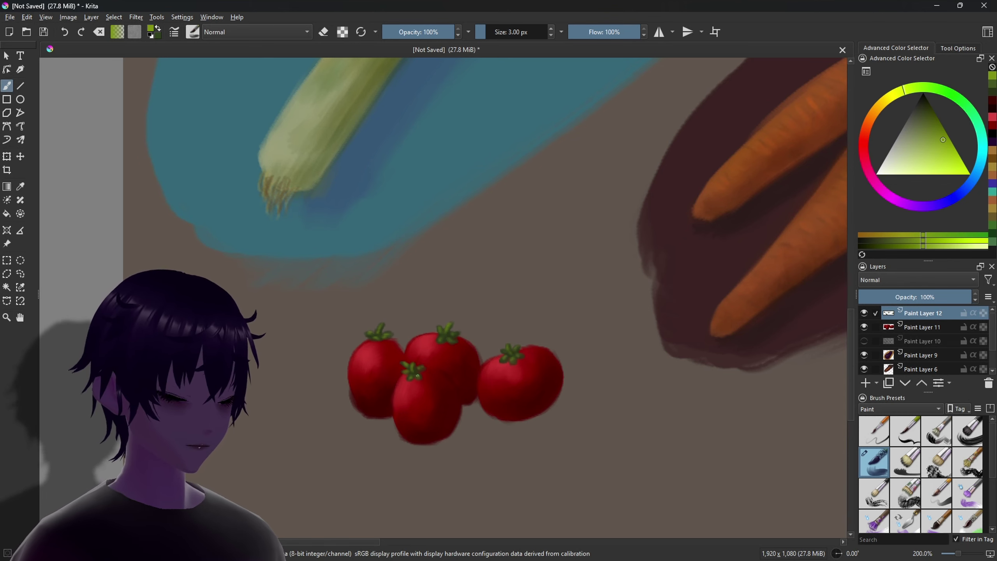
- Erase stray marks, add a new layer and load a black 11 px Paint brush
{"action": "key", "text": "e"}
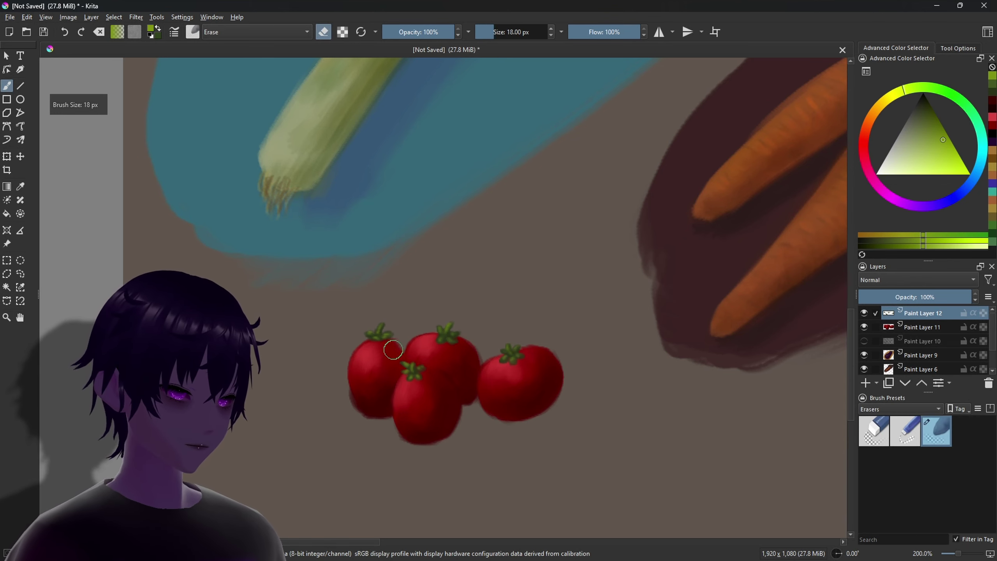
{"action": "key", "text": "bracketleft"}
{"action": "key", "text": "bracketleft"}
{"action": "key", "text": "bracketleft"}
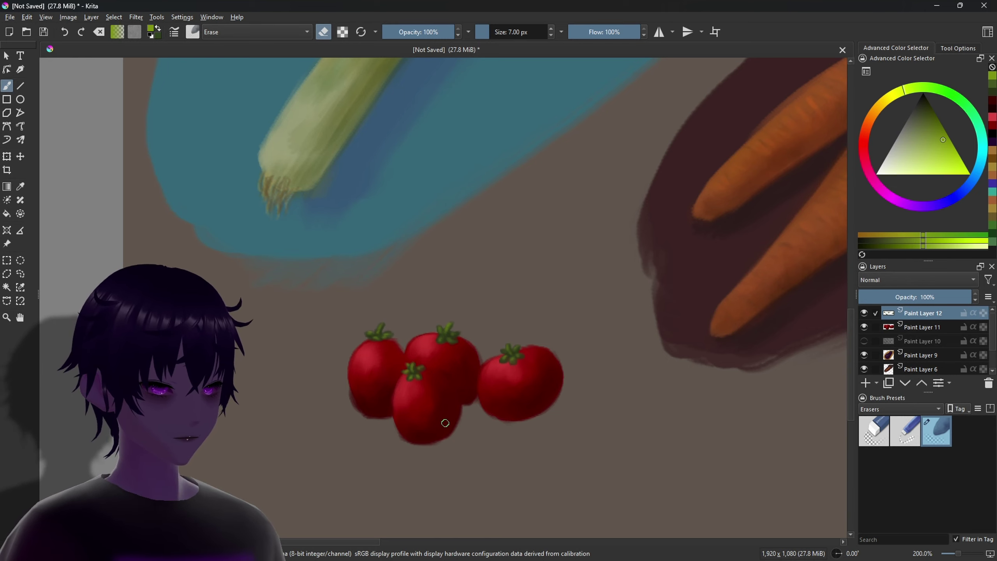
{"action": "left_click", "coordinate": [866, 383]}
{"action": "left_click", "coordinate": [884, 409]}
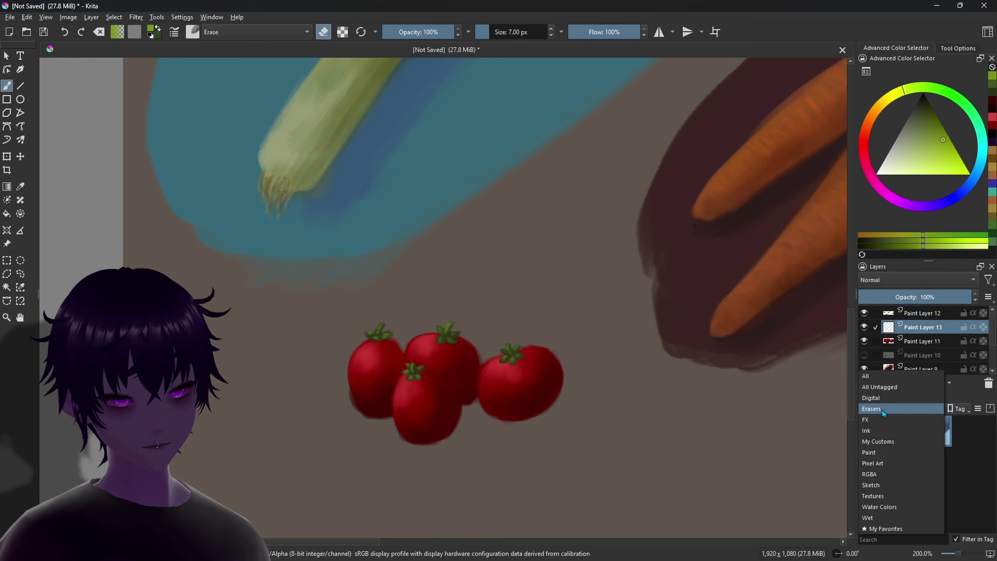
{"action": "left_click", "coordinate": [870, 452]}
{"action": "key", "text": "d"}
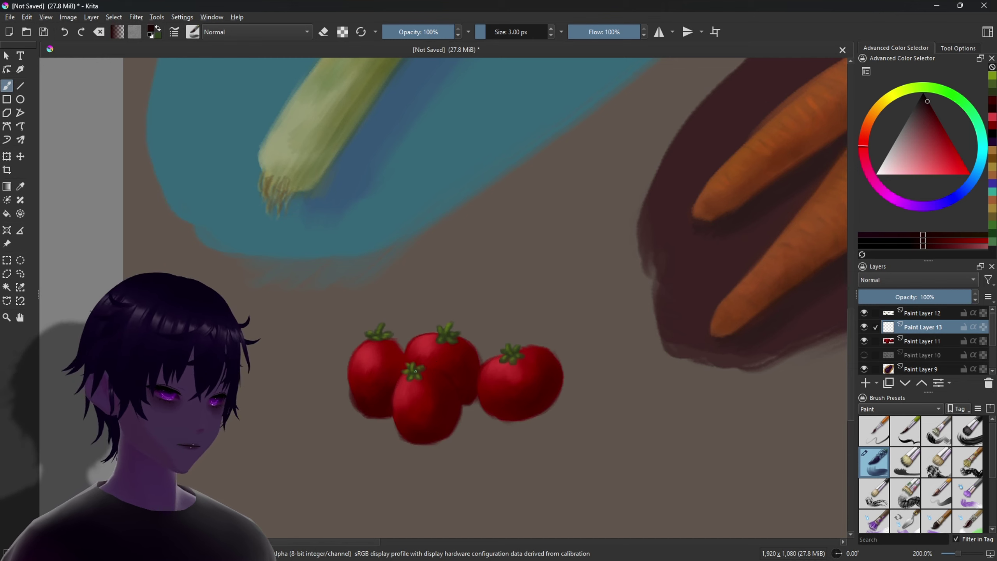
{"action": "key", "text": "bracketright"}
{"action": "key", "text": "bracketright"}
{"action": "key", "text": "bracketright"}
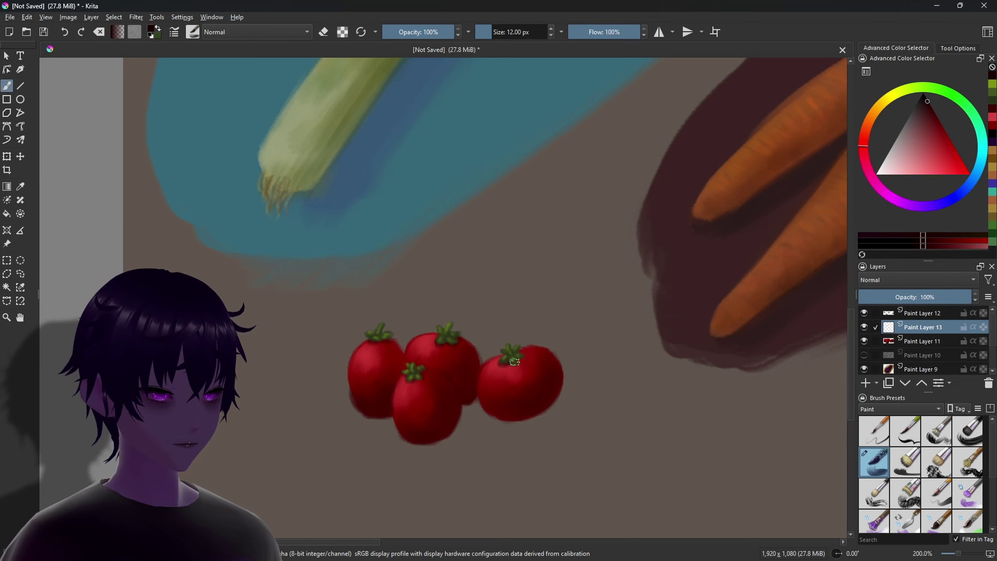
- Choose a soft eraser, then merge the stems layer into the tomato layer
{"action": "left_click", "coordinate": [899, 409]}
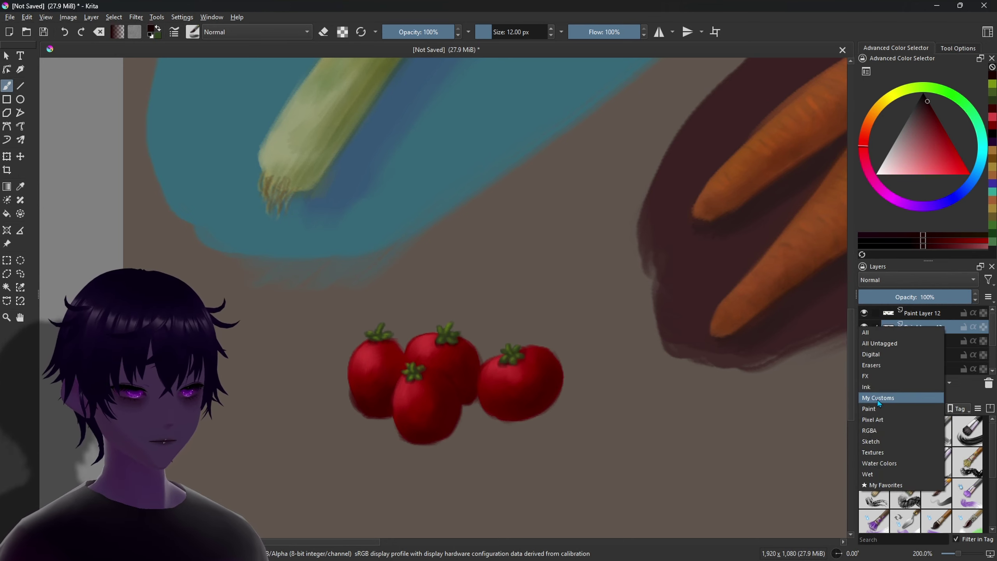
{"action": "left_click", "coordinate": [876, 367]}
{"action": "left_click", "coordinate": [937, 431]}
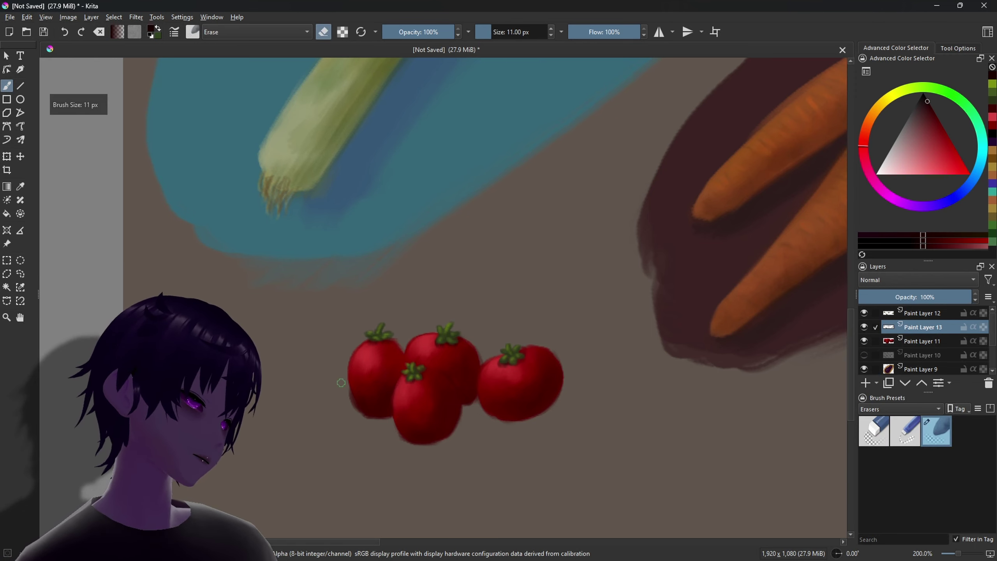
{"action": "left_click", "coordinate": [923, 313]}
{"action": "key", "text": "ctrl+e"}
{"action": "key", "text": "ctrl+e"}
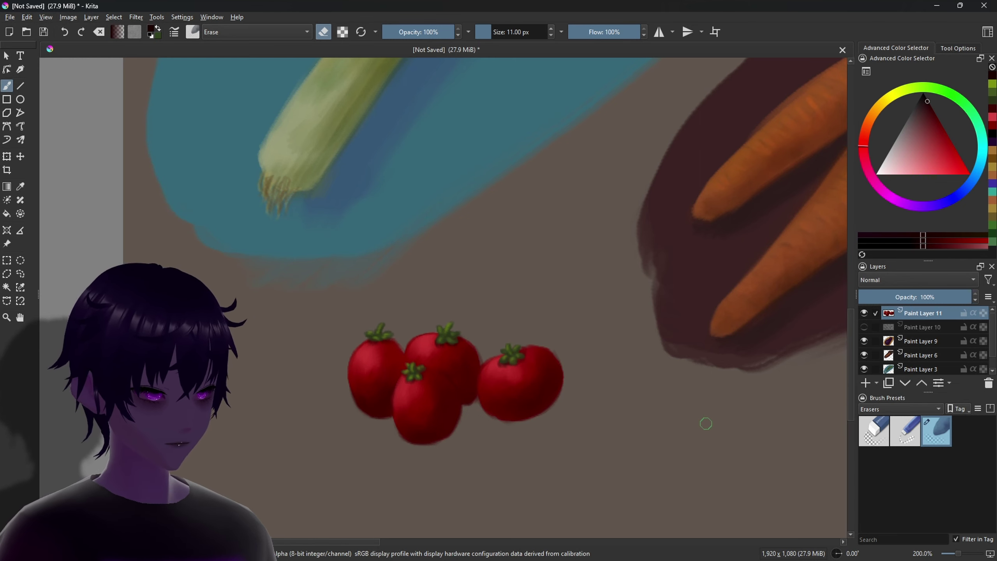
- Load a Paint-category brush in yellow-green and enlarge it to 38 px
{"action": "left_click", "coordinate": [903, 409]}
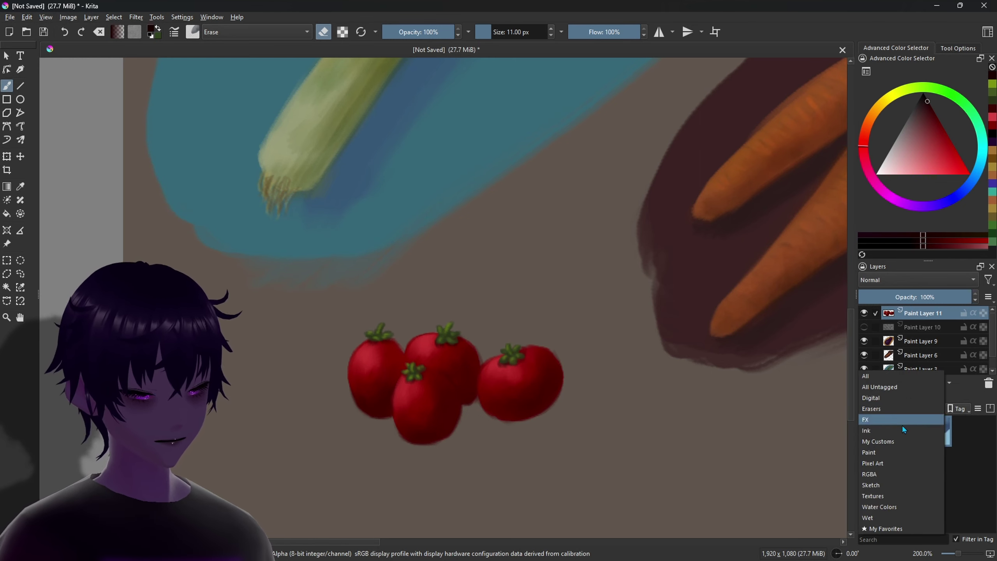
{"action": "left_click", "coordinate": [869, 452]}
{"action": "left_click", "coordinate": [879, 466]}
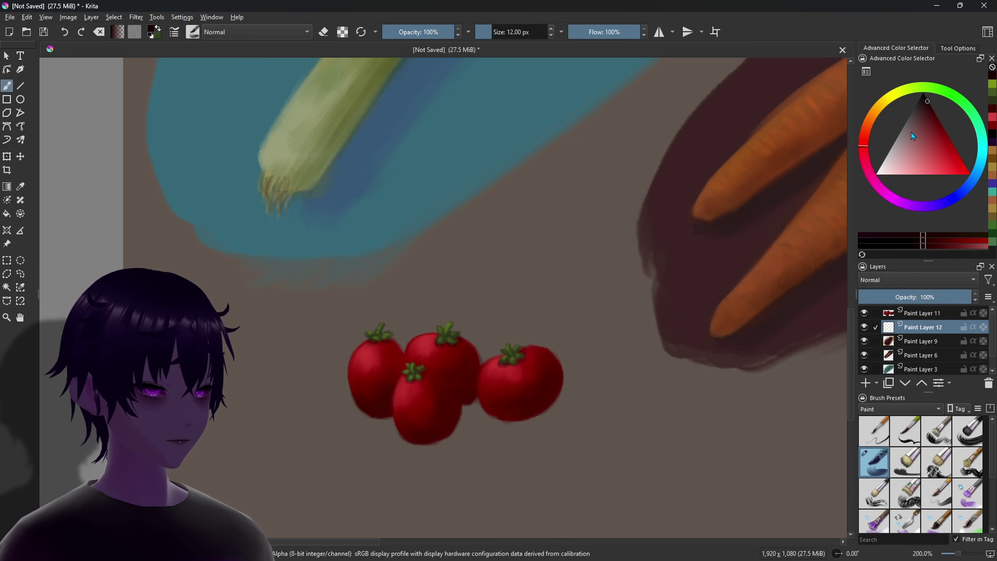
{"action": "mouse_move", "coordinate": [959, 99]}
{"action": "left_mouse_down"}
{"action": "mouse_move", "coordinate": [962, 107]}
{"action": "mouse_move", "coordinate": [914, 100]}
{"action": "mouse_move", "coordinate": [925, 139]}
{"action": "left_mouse_up"}
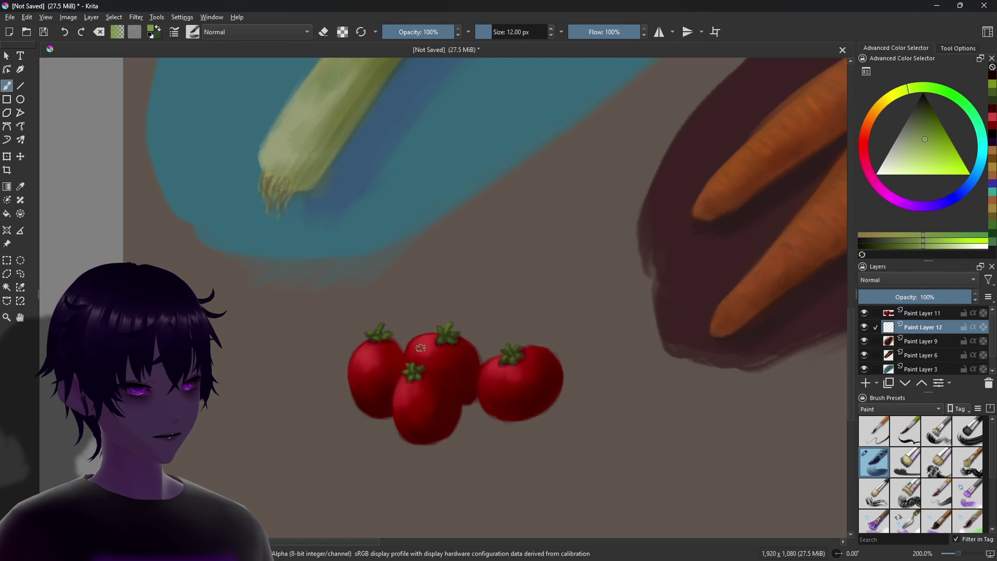
{"action": "key", "text": "bracketright"}
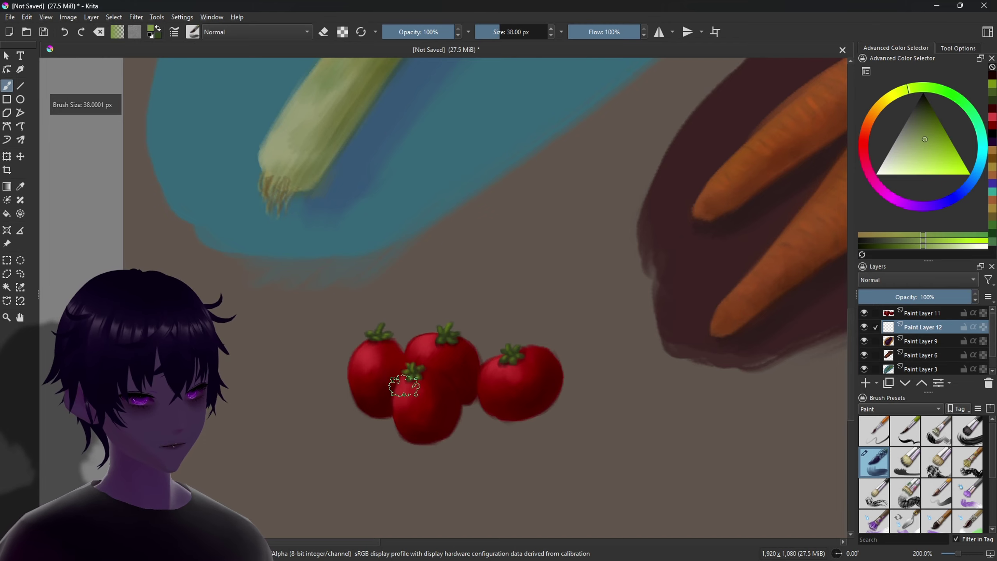
- Paint a large green backing blob behind the tomatoes, then dark red over part of it
{"action": "key", "text": "bracketright"}
{"action": "key", "text": "bracketright"}
{"action": "key", "text": "bracketright"}
{"action": "mouse_move", "coordinate": [377, 346]}
{"action": "left_mouse_down"}
{"action": "mouse_move", "coordinate": [427, 328]}
{"action": "mouse_move", "coordinate": [534, 389]}
{"action": "mouse_move", "coordinate": [456, 356]}
{"action": "mouse_move", "coordinate": [557, 419]}
{"action": "mouse_move", "coordinate": [345, 439]}
{"action": "left_mouse_up"}
{"action": "left_click", "coordinate": [918, 93]}
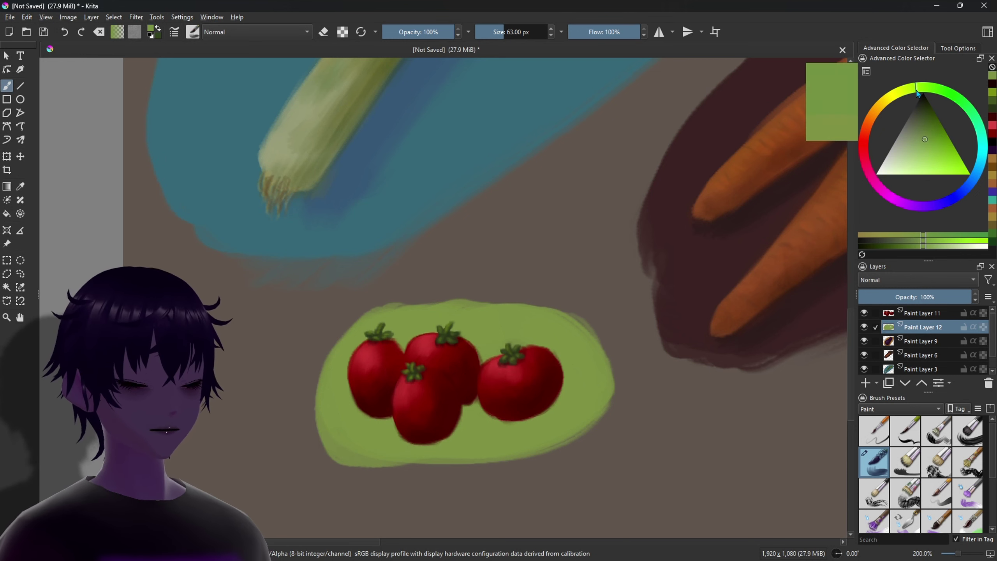
{"action": "left_click", "coordinate": [904, 95]}
{"action": "left_click", "coordinate": [934, 114]}
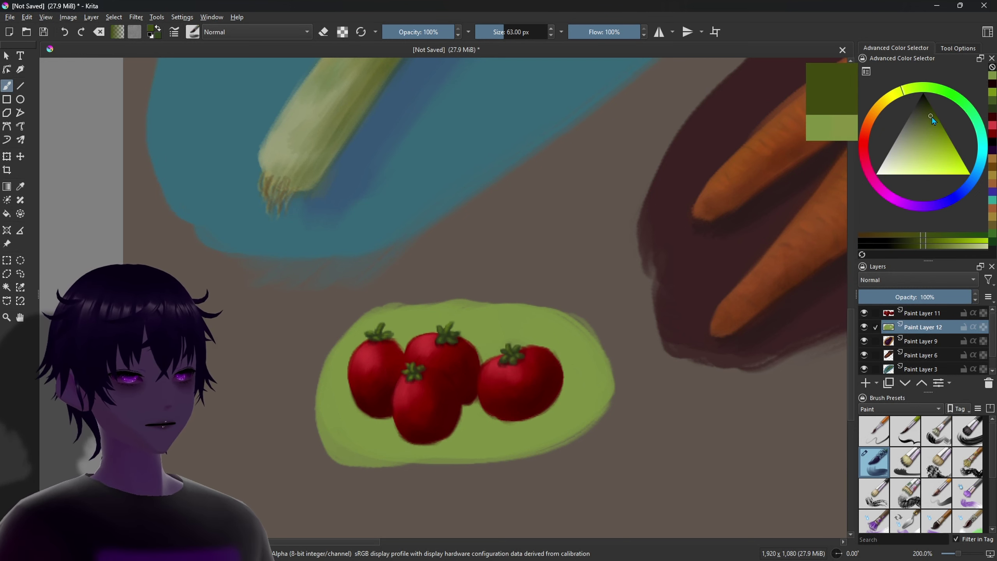
{"action": "mouse_move", "coordinate": [471, 332]}
{"action": "left_mouse_down"}
{"action": "mouse_move", "coordinate": [363, 368]}
{"action": "mouse_move", "coordinate": [379, 434]}
{"action": "mouse_move", "coordinate": [455, 439]}
{"action": "left_mouse_up"}
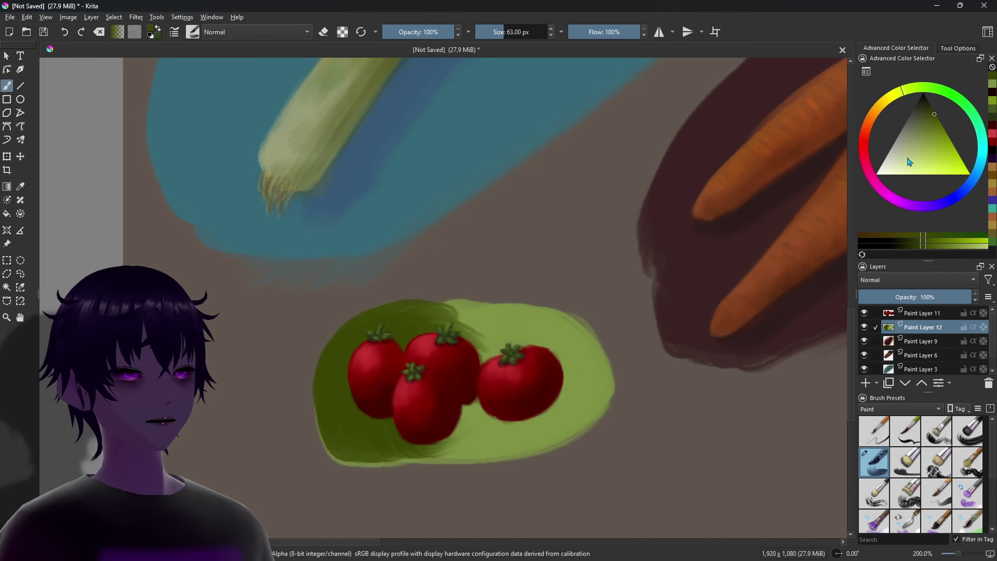
{"action": "mouse_move", "coordinate": [878, 118]}
{"action": "left_mouse_down"}
{"action": "mouse_move", "coordinate": [870, 154]}
{"action": "mouse_move", "coordinate": [864, 131]}
{"action": "left_mouse_up"}
{"action": "mouse_move", "coordinate": [401, 392]}
{"action": "left_mouse_down"}
{"action": "mouse_move", "coordinate": [334, 397]}
{"action": "mouse_move", "coordinate": [393, 432]}
{"action": "left_mouse_up"}
- Cover the green and dark red with a wider salmon-pink blob behind the tomatoes
{"action": "left_click", "coordinate": [634, 303], "text": "ctrl"}
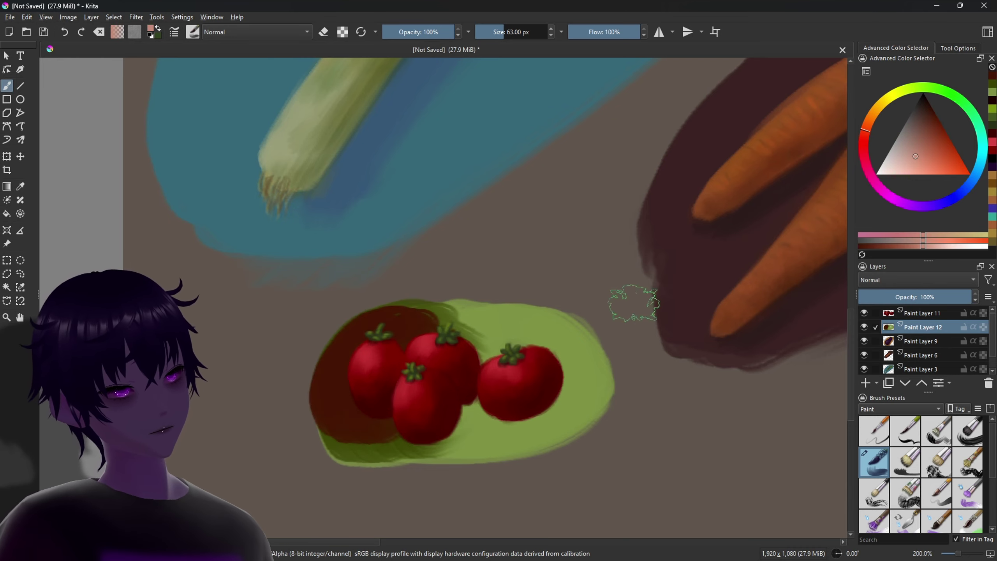
{"action": "left_click_drag", "start_coordinate": [392, 337], "coordinate": [314, 393]}
{"action": "mouse_move", "coordinate": [432, 311]}
{"action": "left_mouse_down"}
{"action": "mouse_move", "coordinate": [334, 412]}
{"action": "mouse_move", "coordinate": [385, 440]}
{"action": "left_mouse_up"}
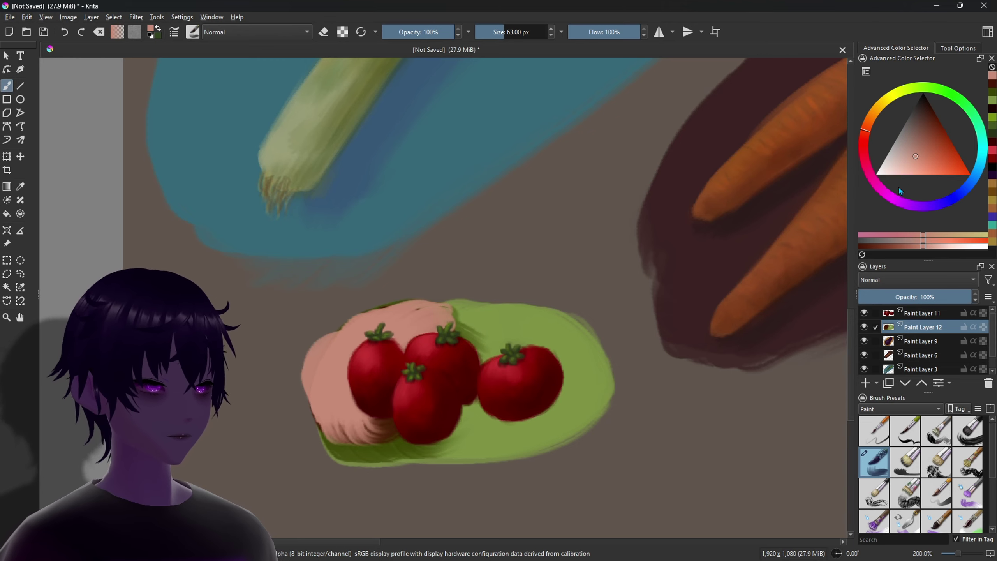
{"action": "left_click_drag", "start_coordinate": [432, 314], "coordinate": [491, 322]}
{"action": "mouse_move", "coordinate": [353, 432]}
{"action": "left_mouse_down"}
{"action": "mouse_move", "coordinate": [432, 456]}
{"action": "mouse_move", "coordinate": [510, 436]}
{"action": "left_mouse_up"}
{"action": "left_click_drag", "start_coordinate": [520, 334], "coordinate": [523, 368]}
{"action": "left_click_drag", "start_coordinate": [510, 311], "coordinate": [581, 318]}
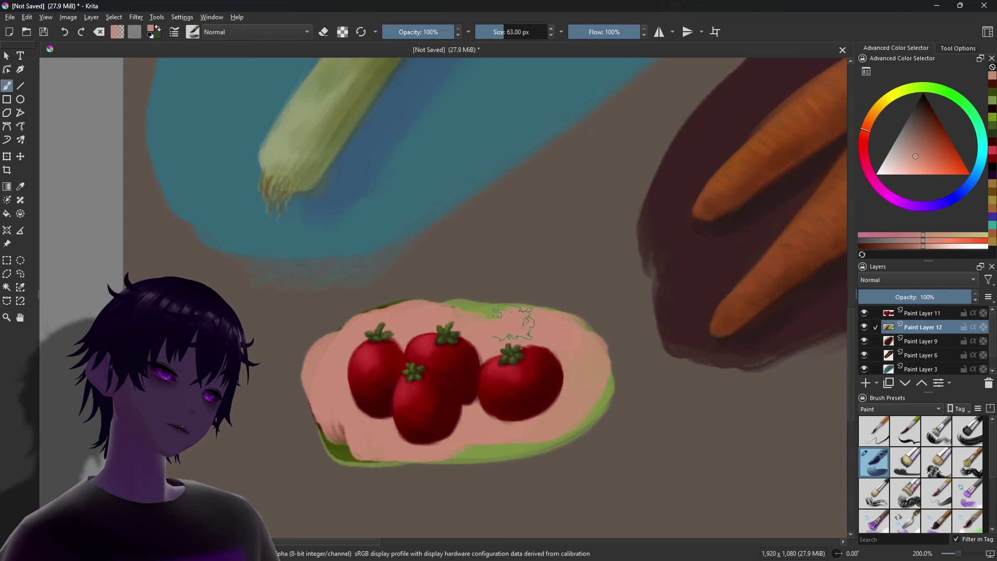
{"action": "left_click_drag", "start_coordinate": [372, 302], "coordinate": [527, 329]}
{"action": "left_click_drag", "start_coordinate": [589, 318], "coordinate": [373, 299]}
{"action": "mouse_move", "coordinate": [479, 283]}
{"action": "left_mouse_down"}
{"action": "mouse_move", "coordinate": [287, 369]}
{"action": "mouse_move", "coordinate": [314, 448]}
{"action": "left_mouse_up"}
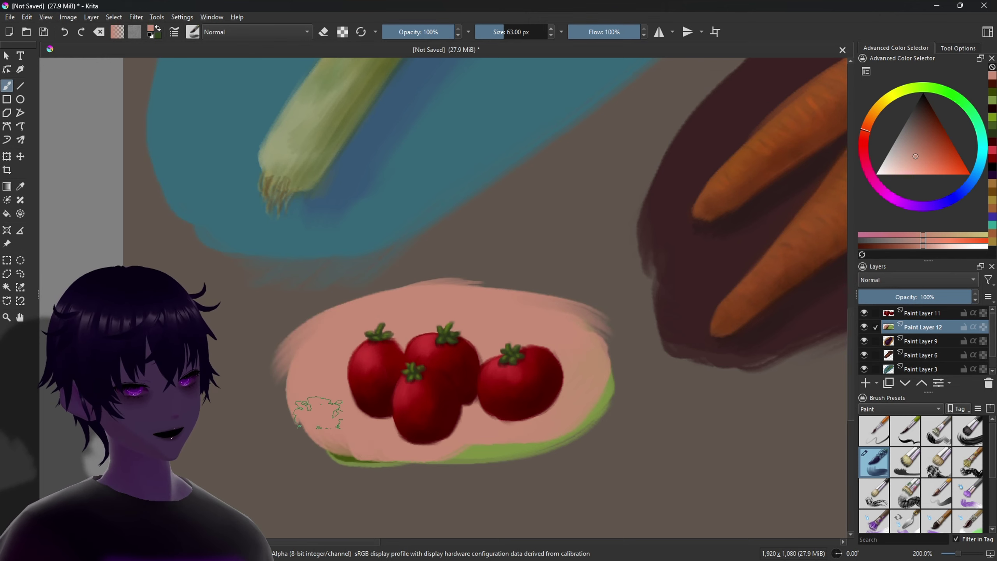
{"action": "mouse_move", "coordinate": [291, 393]}
{"action": "left_mouse_down"}
{"action": "mouse_move", "coordinate": [471, 446]}
{"action": "mouse_move", "coordinate": [544, 427]}
{"action": "left_mouse_up"}
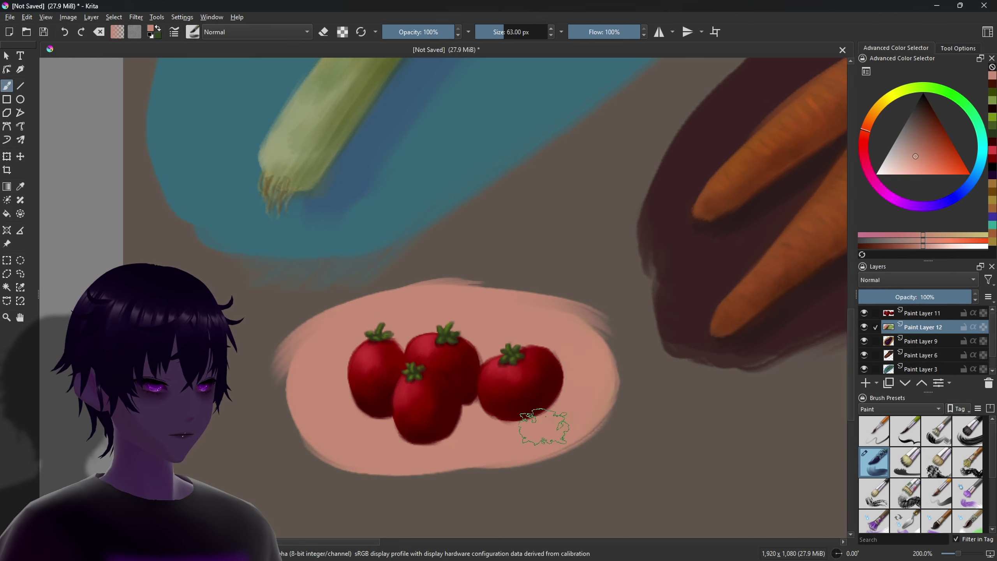
- Paint darker pink cast shadows under the middle, right and left tomatoes with a 30 px brush
{"action": "left_click", "coordinate": [922, 137]}
{"action": "key", "text": "bracketleft"}
{"action": "key", "text": "bracketleft"}
{"action": "key", "text": "bracketleft"}
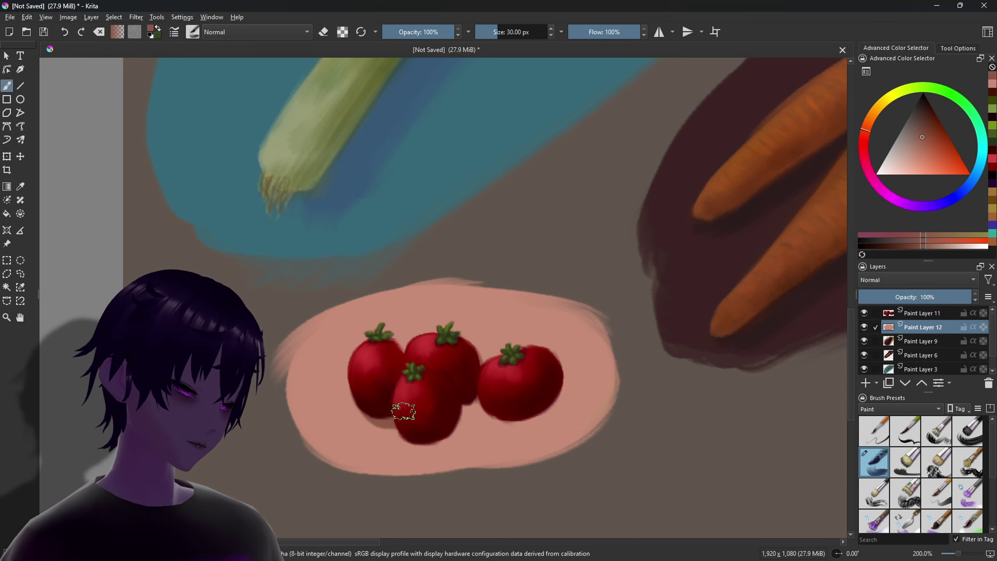
{"action": "mouse_move", "coordinate": [407, 408]}
{"action": "left_mouse_down"}
{"action": "mouse_move", "coordinate": [437, 423]}
{"action": "mouse_move", "coordinate": [458, 402]}
{"action": "left_mouse_up"}
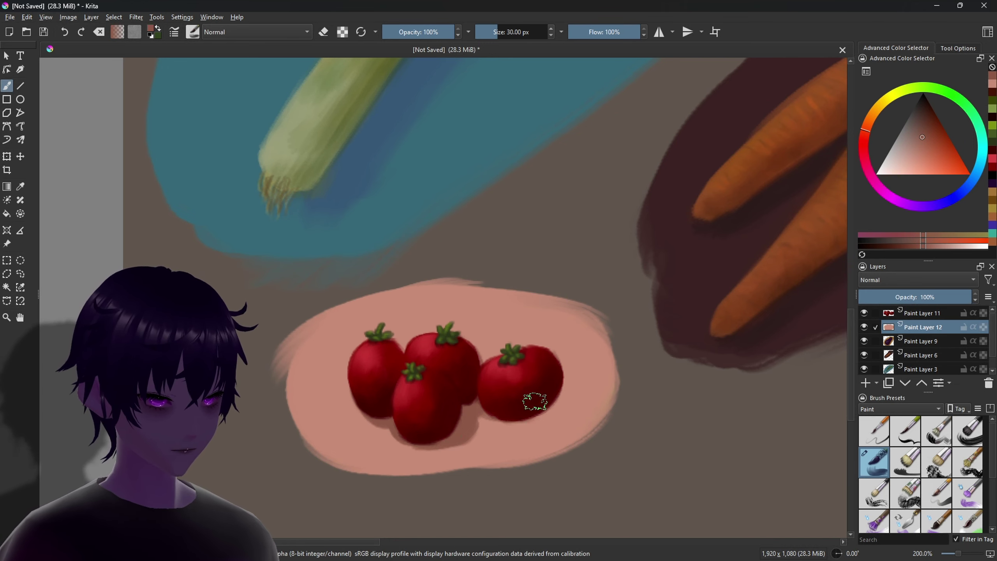
{"action": "left_click_drag", "start_coordinate": [560, 387], "coordinate": [535, 400]}
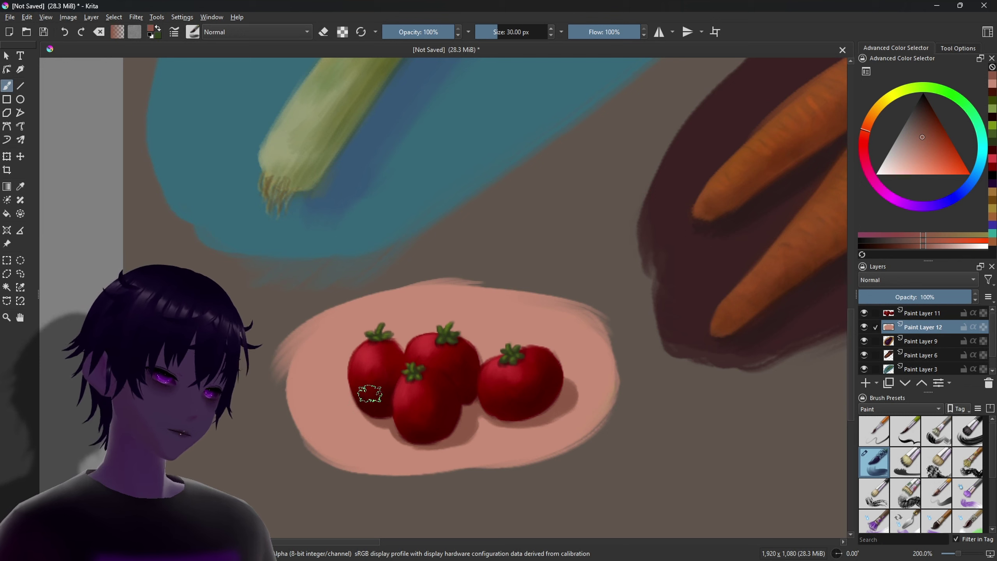
{"action": "left_click_drag", "start_coordinate": [367, 392], "coordinate": [382, 411]}
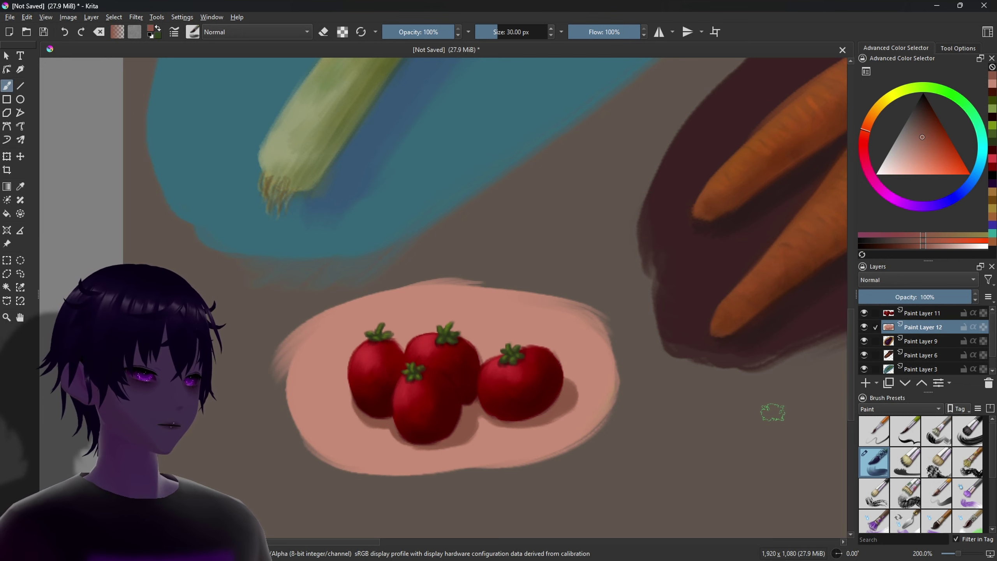
{"action": "left_click", "coordinate": [931, 108]}
- With a 4 px Sketch pen, handwrite 'Cherry Tomatoes' on the pink blob, then zoom out
{"action": "left_click", "coordinate": [899, 409]}
{"action": "left_click", "coordinate": [876, 419]}
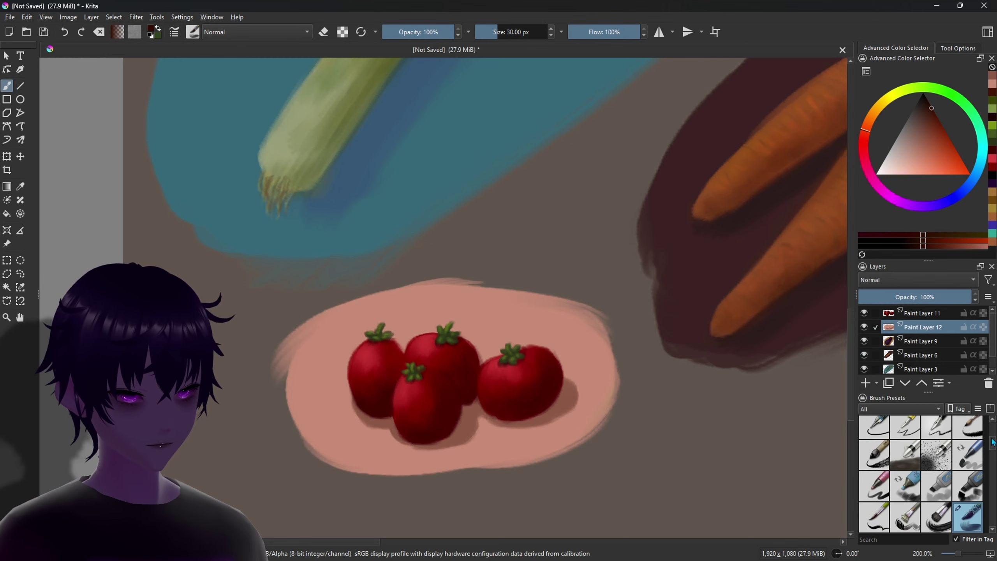
{"action": "left_click", "coordinate": [899, 410]}
{"action": "left_click", "coordinate": [874, 460]}
{"action": "scroll", "coordinate": [443, 298], "scroll_direction": "up", "scroll_amount": 2}
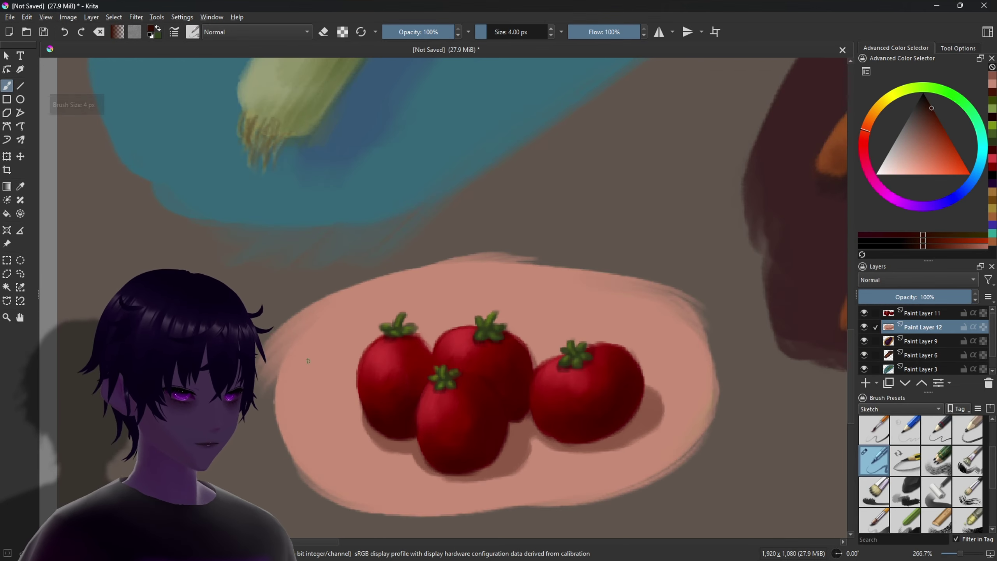
{"action": "left_click_drag", "start_coordinate": [310, 353], "coordinate": [357, 326]}
{"action": "left_click_drag", "start_coordinate": [363, 309], "coordinate": [469, 289]}
{"action": "scroll", "coordinate": [436, 351], "scroll_direction": "down", "scroll_amount": 3}
{"action": "scroll", "coordinate": [436, 351], "scroll_direction": "down", "scroll_amount": 1}
{"action": "scroll", "coordinate": [436, 351], "scroll_direction": "down", "scroll_amount": 1}
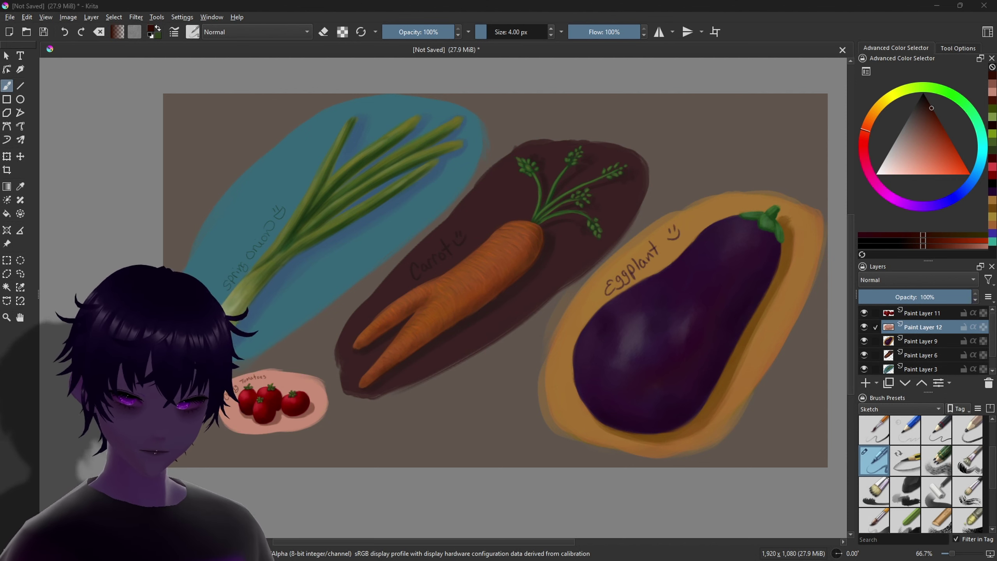
{"action": "scroll", "coordinate": [410, 407], "scroll_direction": "up", "scroll_amount": 1}
{"action": "scroll", "coordinate": [410, 407], "scroll_direction": "up", "scroll_amount": 1}
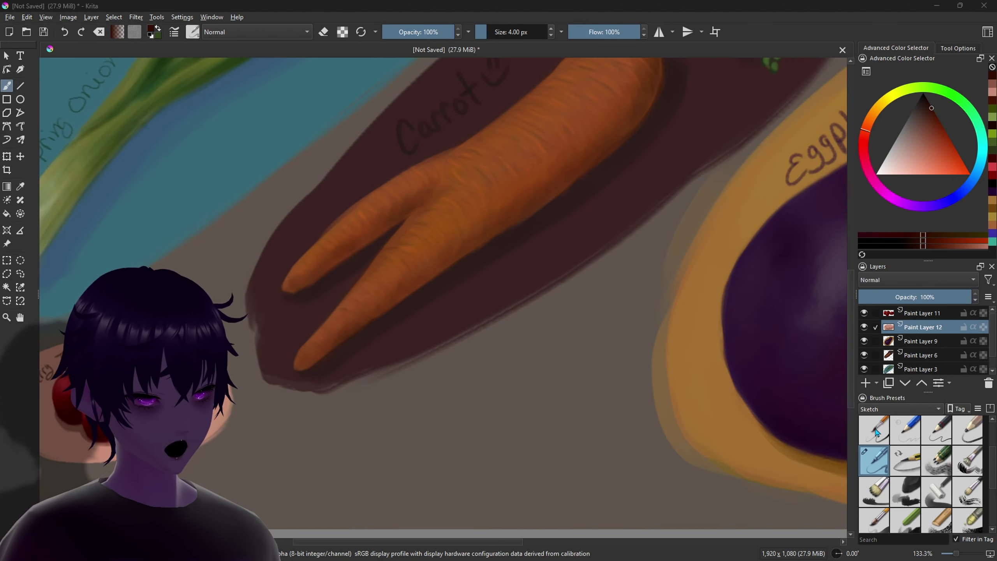
{"action": "scroll", "coordinate": [868, 369], "scroll_direction": "down", "scroll_amount": 1}
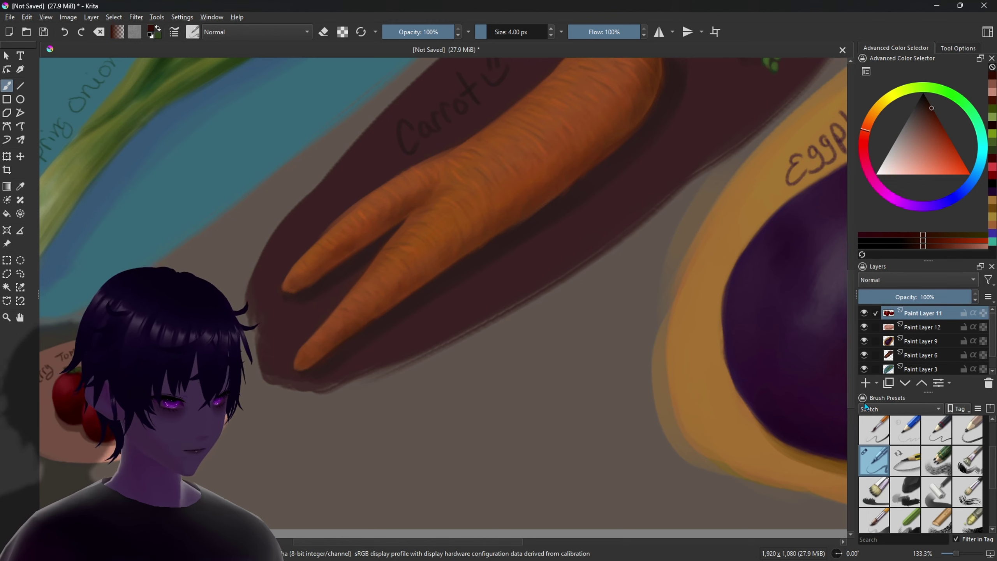
- On a new layer, sketch the first sprout's outline and curved inner line in near-black
{"action": "left_click", "coordinate": [865, 383]}
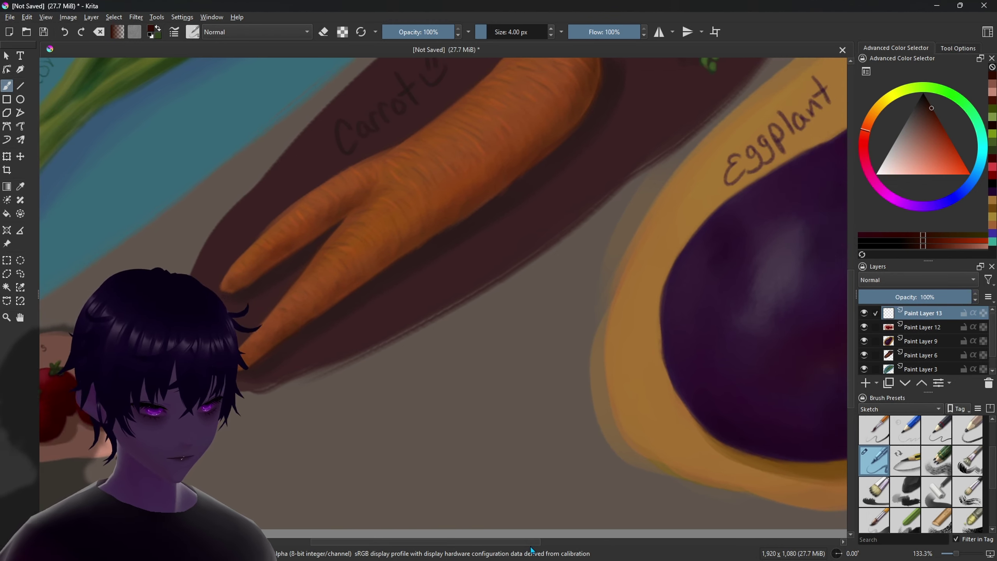
{"action": "left_click_drag", "start_coordinate": [923, 108], "coordinate": [925, 96]}
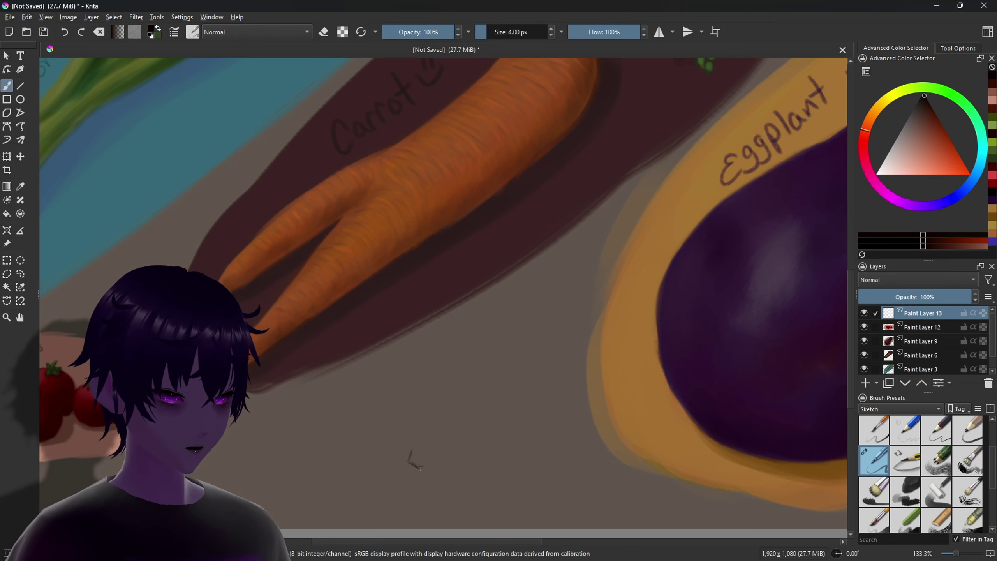
{"action": "mouse_move", "coordinate": [409, 451]}
{"action": "left_mouse_down"}
{"action": "mouse_move", "coordinate": [429, 460]}
{"action": "mouse_move", "coordinate": [476, 411]}
{"action": "mouse_move", "coordinate": [410, 456]}
{"action": "left_mouse_up"}
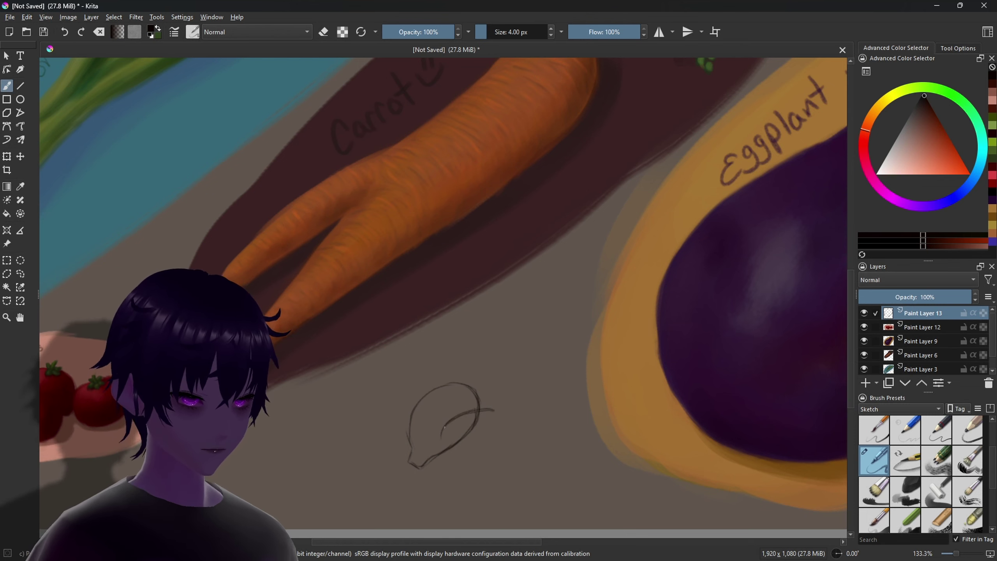
{"action": "left_click_drag", "start_coordinate": [453, 416], "coordinate": [439, 455]}
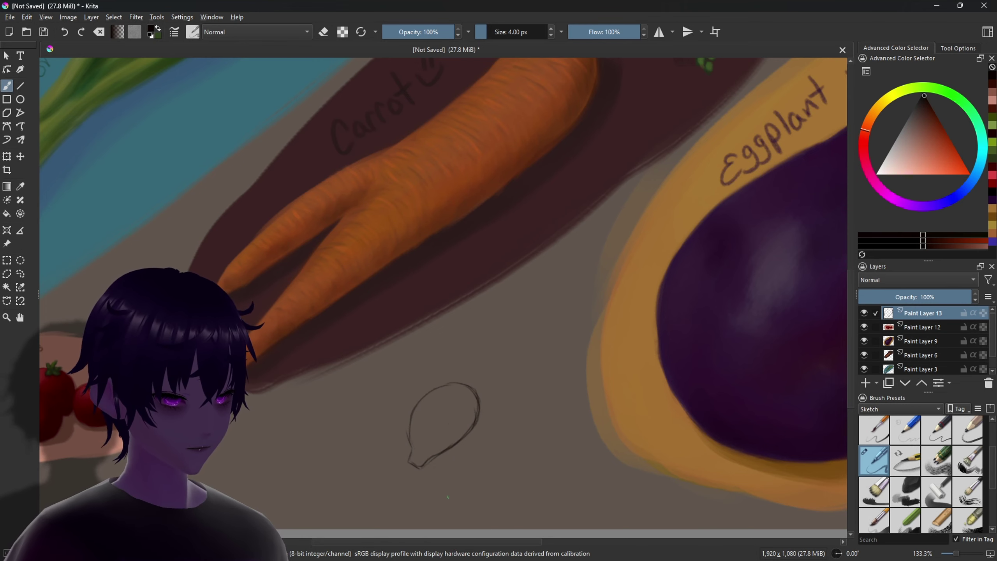
{"action": "scroll", "coordinate": [448, 497], "scroll_direction": "up", "scroll_amount": 2}
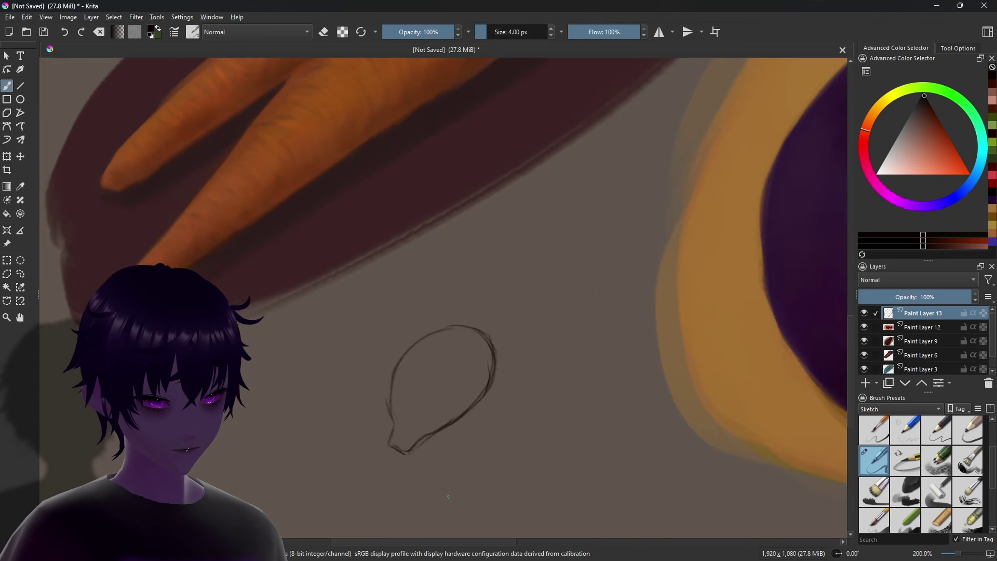
{"action": "scroll", "coordinate": [448, 497], "scroll_direction": "up", "scroll_amount": 1}
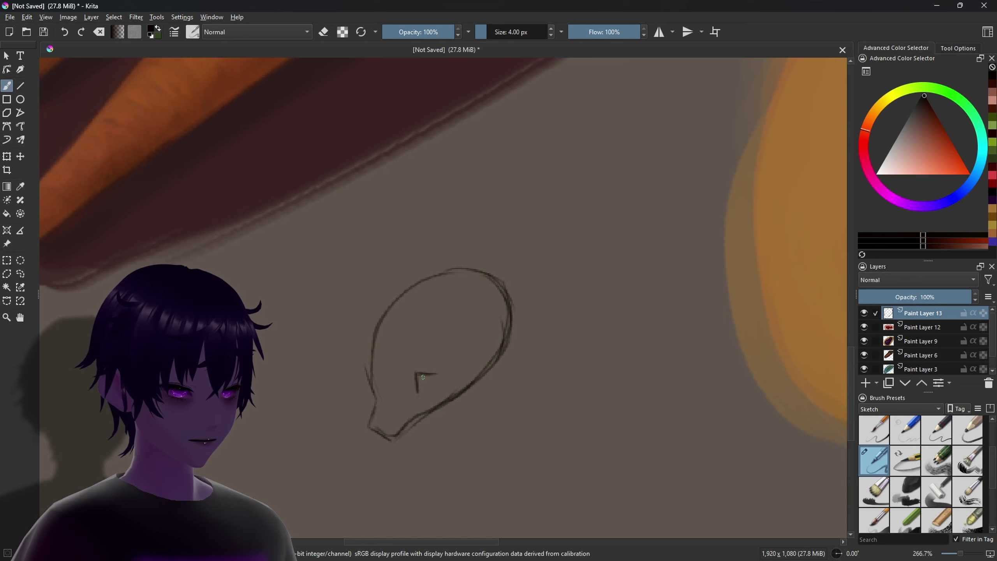
- Sketch the second overlapping sprout's rounded outline and add leaf lines inside both sprouts
{"action": "left_click_drag", "start_coordinate": [478, 343], "coordinate": [524, 443]}
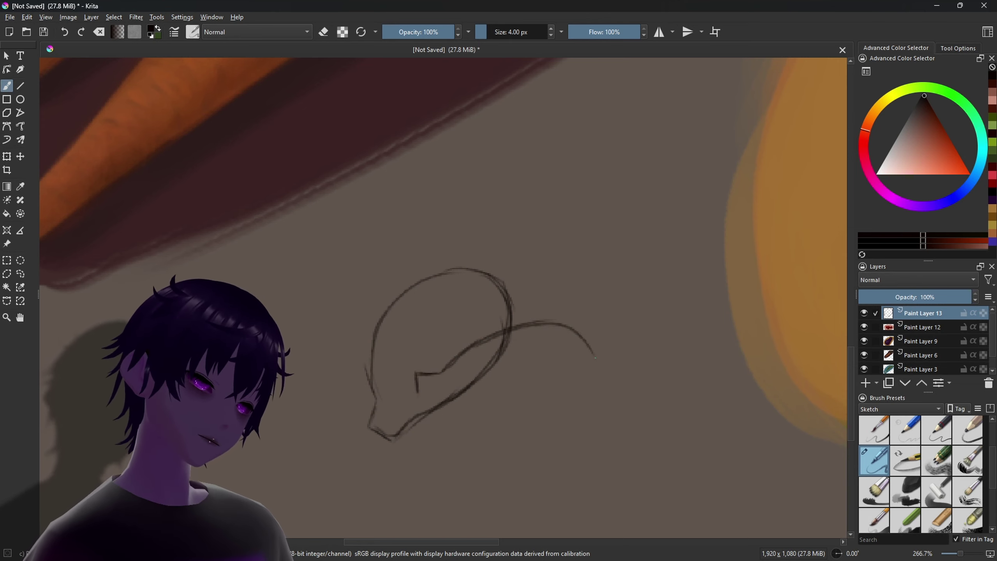
{"action": "left_click_drag", "start_coordinate": [458, 426], "coordinate": [438, 408]}
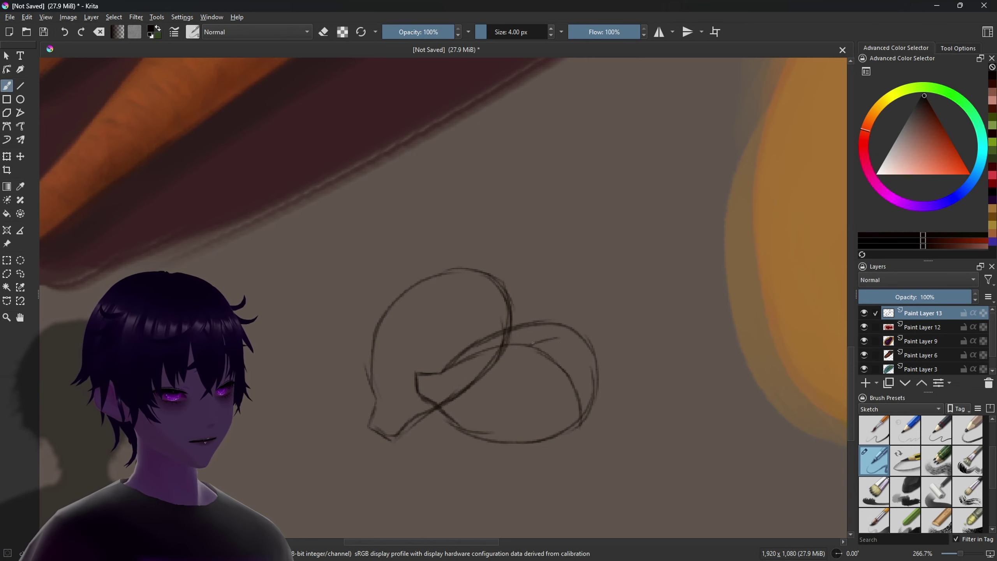
{"action": "mouse_move", "coordinate": [573, 338]}
{"action": "left_mouse_down"}
{"action": "mouse_move", "coordinate": [592, 390]}
{"action": "mouse_move", "coordinate": [565, 373]}
{"action": "left_mouse_up"}
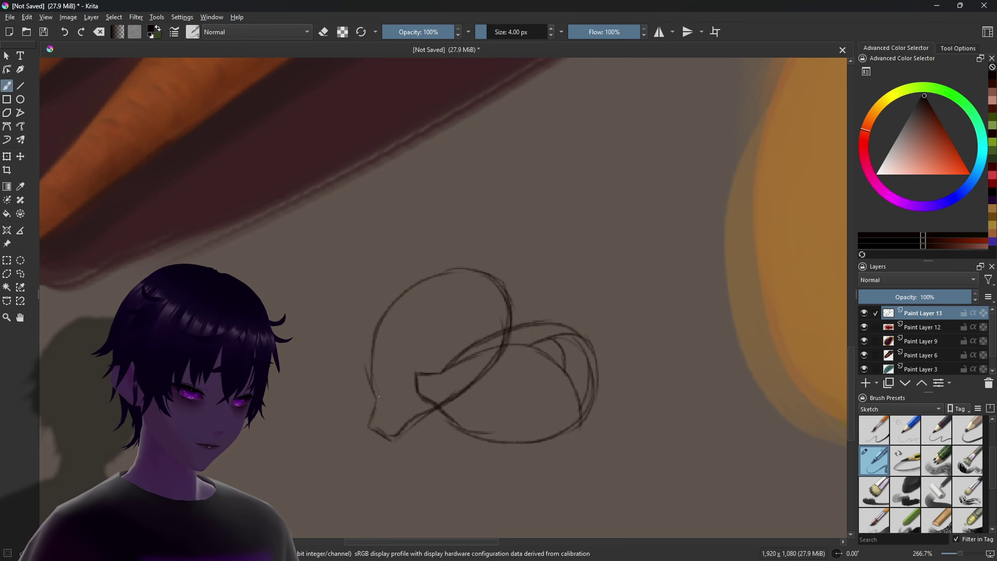
{"action": "left_click_drag", "start_coordinate": [383, 389], "coordinate": [503, 319]}
{"action": "left_click_drag", "start_coordinate": [403, 302], "coordinate": [388, 359]}
{"action": "mouse_move", "coordinate": [430, 280]}
{"action": "left_mouse_down"}
{"action": "mouse_move", "coordinate": [433, 333]}
{"action": "mouse_move", "coordinate": [505, 290]}
{"action": "left_mouse_up"}
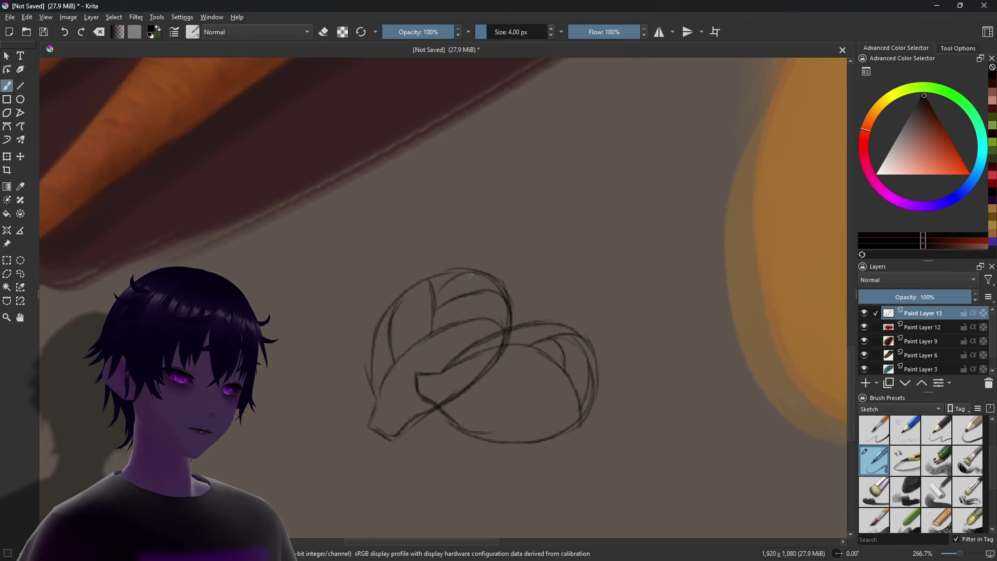
{"action": "left_click_drag", "start_coordinate": [435, 299], "coordinate": [470, 271]}
{"action": "key", "text": "Insert"}
{"action": "left_click", "coordinate": [899, 409]}
{"action": "left_click", "coordinate": [879, 432]}
- On new Paint Layer 14, fill both sprout sketches with flat dark green at 90% layer opacity
{"action": "left_click", "coordinate": [874, 462]}
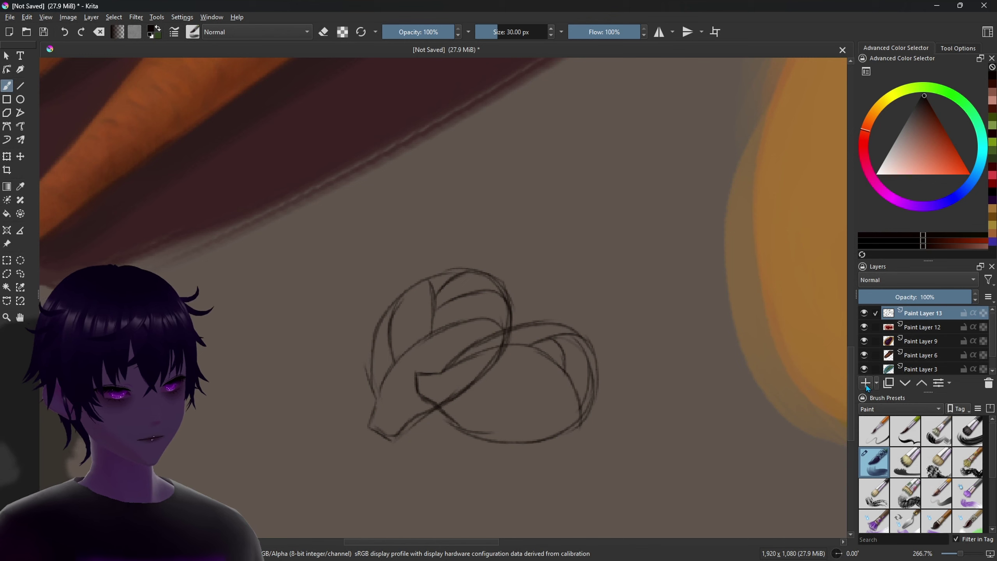
{"action": "left_click", "coordinate": [965, 105]}
{"action": "left_click", "coordinate": [923, 110]}
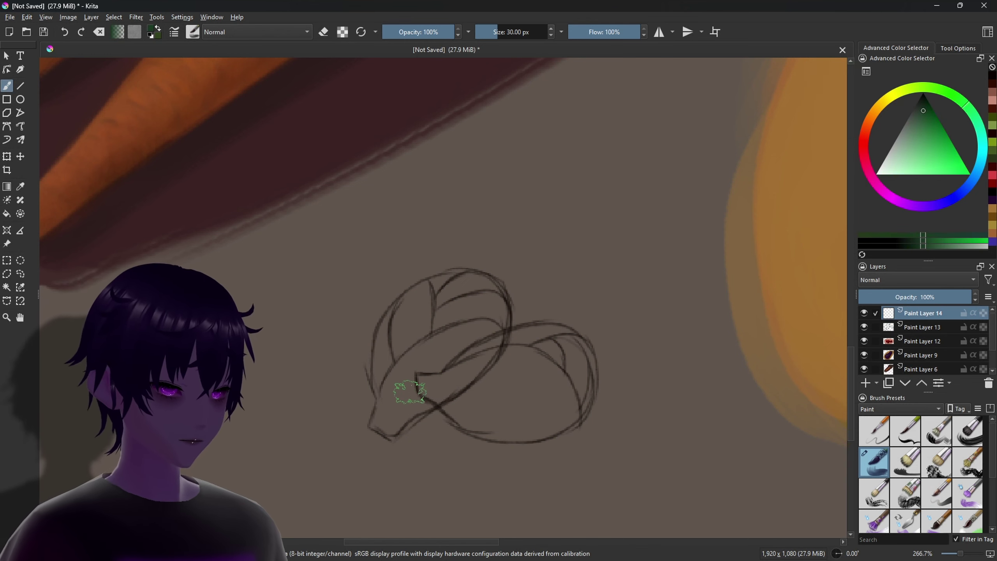
{"action": "key", "text": "bracketleft"}
{"action": "key", "text": "bracketleft"}
{"action": "key", "text": "bracketleft"}
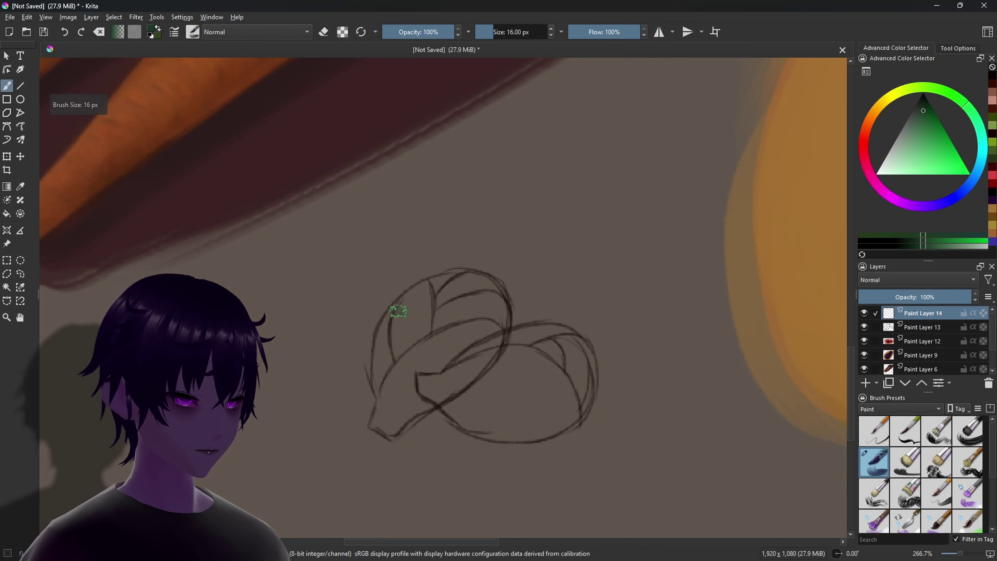
{"action": "mouse_move", "coordinate": [399, 311]}
{"action": "left_mouse_down"}
{"action": "mouse_move", "coordinate": [440, 387]}
{"action": "mouse_move", "coordinate": [486, 282]}
{"action": "mouse_move", "coordinate": [389, 407]}
{"action": "mouse_move", "coordinate": [489, 307]}
{"action": "mouse_move", "coordinate": [432, 309]}
{"action": "mouse_move", "coordinate": [457, 408]}
{"action": "mouse_move", "coordinate": [583, 367]}
{"action": "mouse_move", "coordinate": [525, 329]}
{"action": "mouse_move", "coordinate": [567, 360]}
{"action": "mouse_move", "coordinate": [550, 345]}
{"action": "left_mouse_up"}
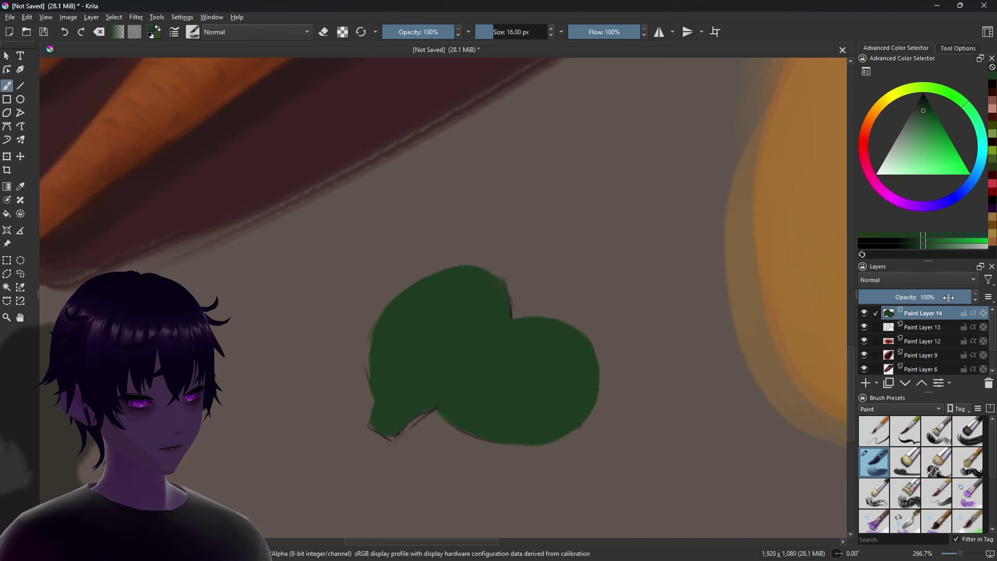
{"action": "left_click_drag", "start_coordinate": [949, 297], "coordinate": [957, 296]}
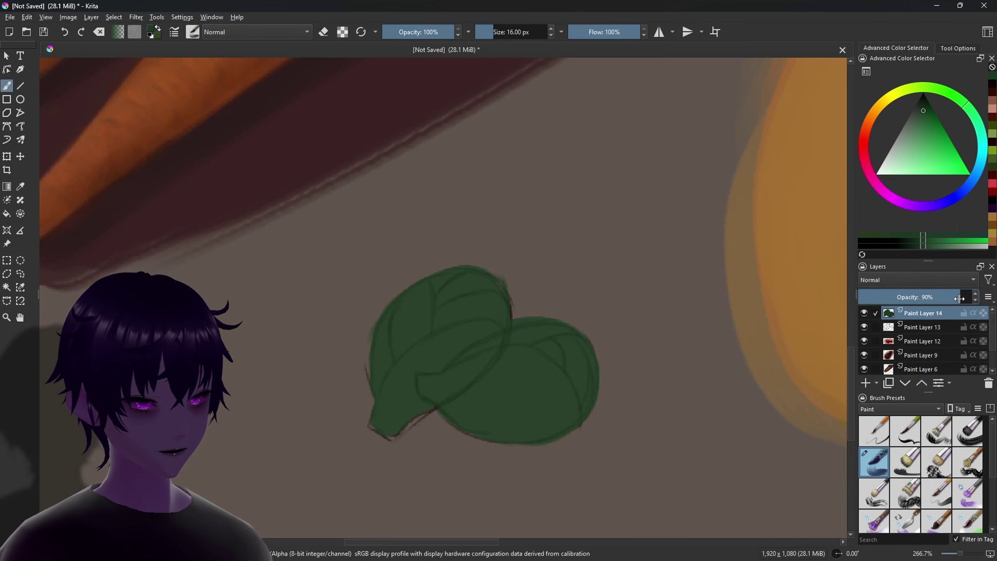
{"action": "left_click", "coordinate": [867, 386]}
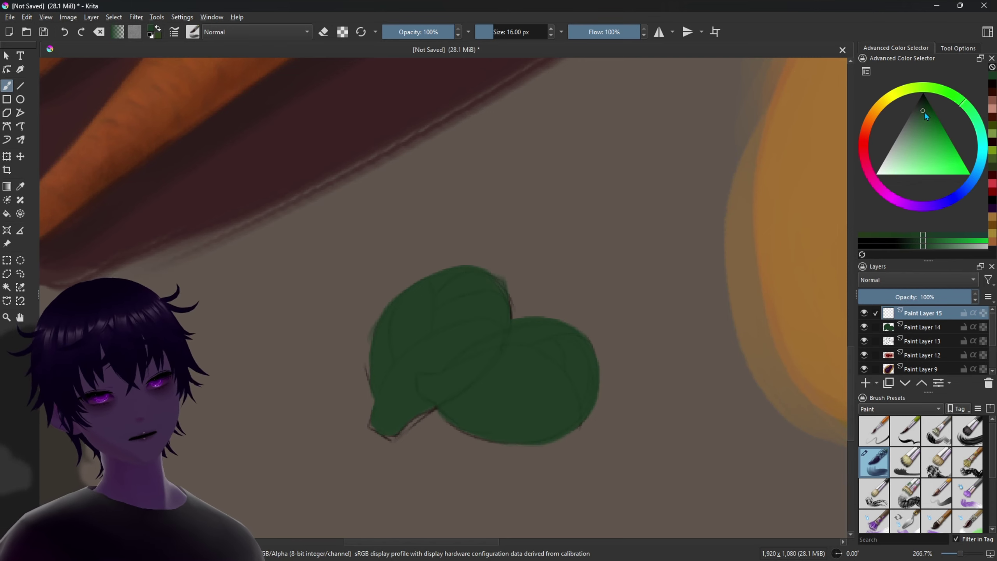
- Brush lighter yellow-green highlight strokes over the left lobe and across the right lobe's edge and top
{"action": "left_click_drag", "start_coordinate": [945, 111], "coordinate": [930, 118]}
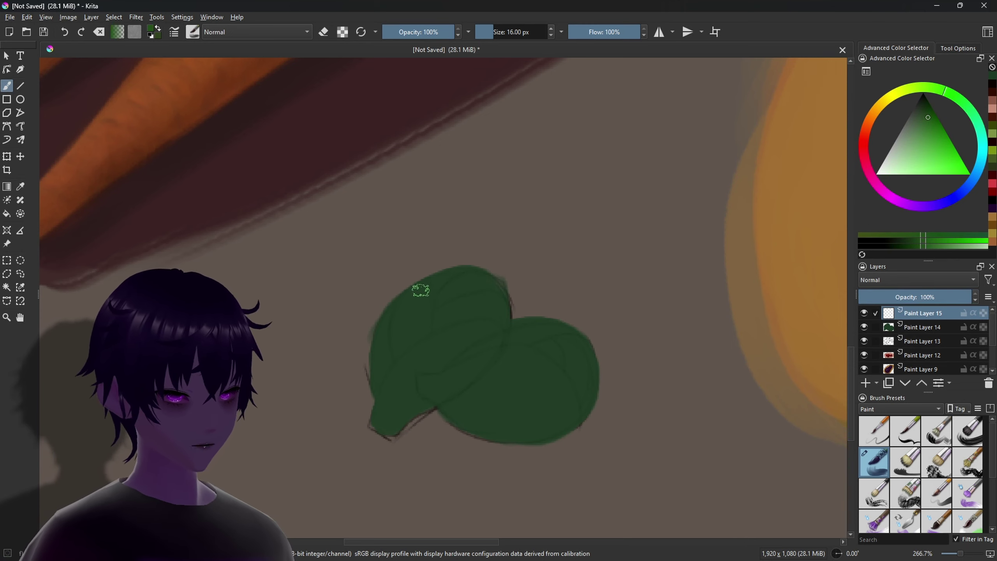
{"action": "left_click_drag", "start_coordinate": [418, 285], "coordinate": [416, 308]}
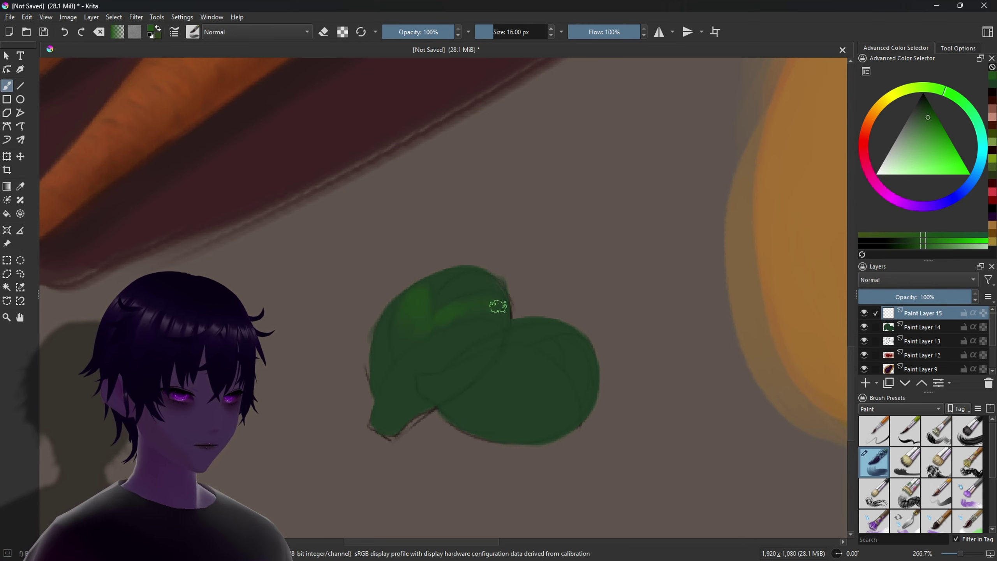
{"action": "left_click", "coordinate": [917, 94]}
{"action": "left_click_drag", "start_coordinate": [925, 136], "coordinate": [922, 147]}
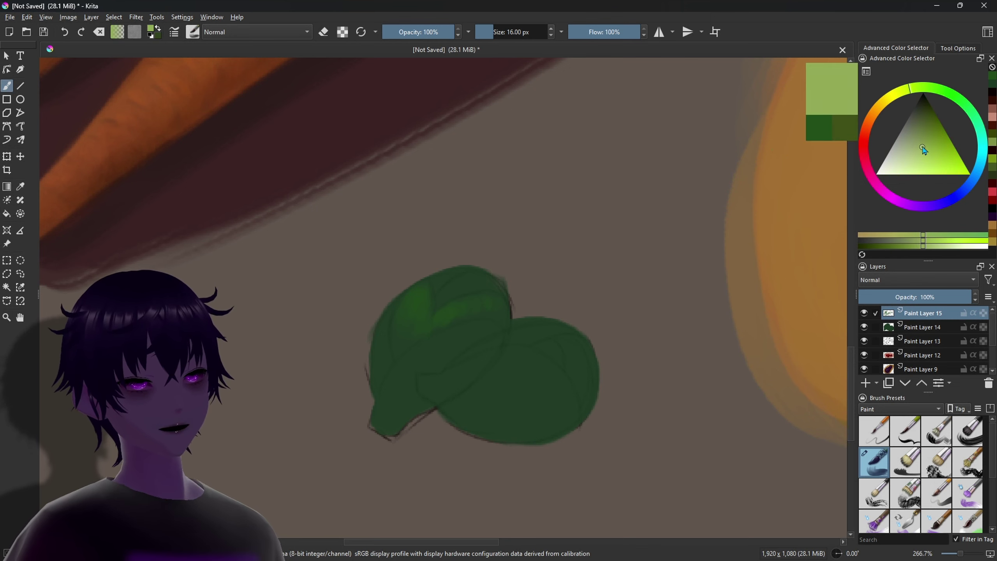
{"action": "mouse_move", "coordinate": [422, 289]}
{"action": "left_mouse_down"}
{"action": "mouse_move", "coordinate": [419, 329]}
{"action": "mouse_move", "coordinate": [445, 312]}
{"action": "mouse_move", "coordinate": [483, 311]}
{"action": "mouse_move", "coordinate": [455, 282]}
{"action": "mouse_move", "coordinate": [382, 367]}
{"action": "mouse_move", "coordinate": [483, 328]}
{"action": "mouse_move", "coordinate": [393, 413]}
{"action": "mouse_move", "coordinate": [416, 392]}
{"action": "mouse_move", "coordinate": [396, 305]}
{"action": "left_mouse_up"}
{"action": "key", "text": "bracketleft"}
{"action": "key", "text": "bracketleft"}
{"action": "key", "text": "bracketleft"}
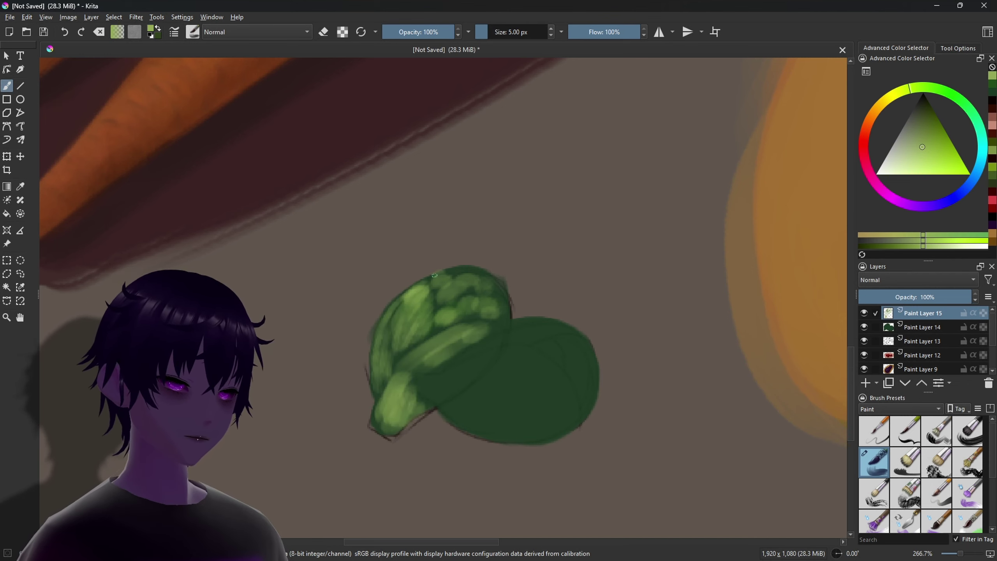
{"action": "key", "text": "bracketright"}
{"action": "key", "text": "bracketright"}
{"action": "key", "text": "bracketright"}
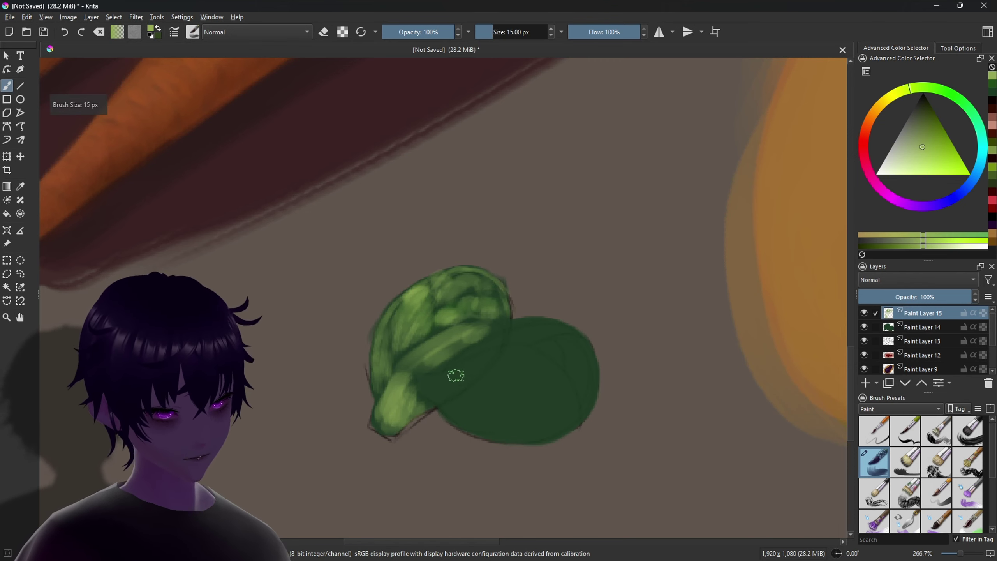
{"action": "mouse_move", "coordinate": [506, 360]}
{"action": "left_mouse_down"}
{"action": "mouse_move", "coordinate": [556, 361]}
{"action": "mouse_move", "coordinate": [573, 348]}
{"action": "mouse_move", "coordinate": [589, 409]}
{"action": "left_mouse_up"}
{"action": "mouse_move", "coordinate": [569, 334]}
{"action": "left_mouse_down"}
{"action": "mouse_move", "coordinate": [487, 332]}
{"action": "mouse_move", "coordinate": [440, 361]}
{"action": "mouse_move", "coordinate": [482, 423]}
{"action": "mouse_move", "coordinate": [542, 413]}
{"action": "mouse_move", "coordinate": [549, 377]}
{"action": "mouse_move", "coordinate": [451, 373]}
{"action": "mouse_move", "coordinate": [487, 415]}
{"action": "mouse_move", "coordinate": [569, 402]}
{"action": "mouse_move", "coordinate": [546, 420]}
{"action": "mouse_move", "coordinate": [467, 436]}
{"action": "left_mouse_up"}
{"action": "scroll", "coordinate": [919, 472], "scroll_direction": "down", "scroll_amount": 3}
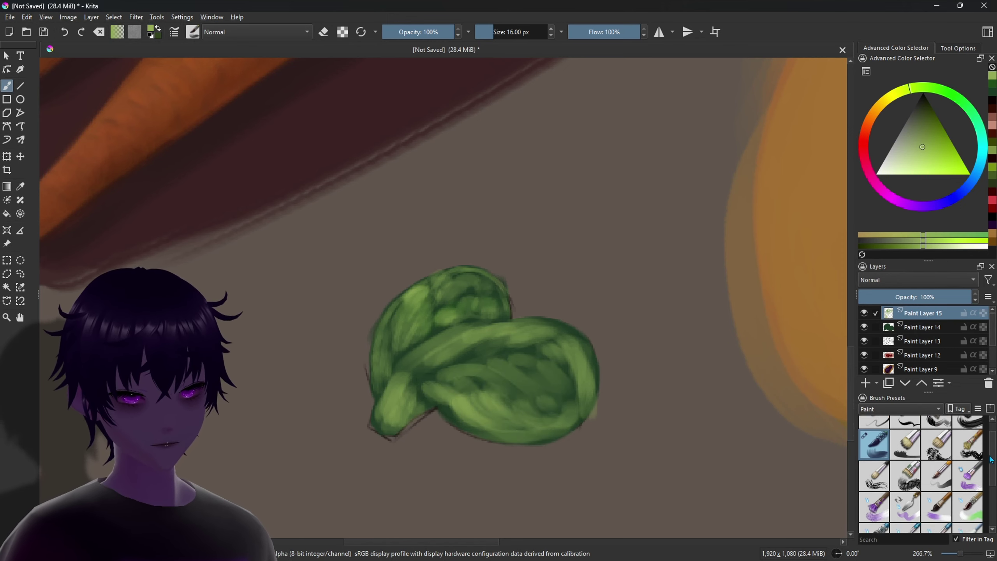
- Move the sketch layer above the green base, fade it to 31%, and merge the highlights into the base
{"action": "left_click", "coordinate": [936, 508]}
{"action": "left_click", "coordinate": [923, 327]}
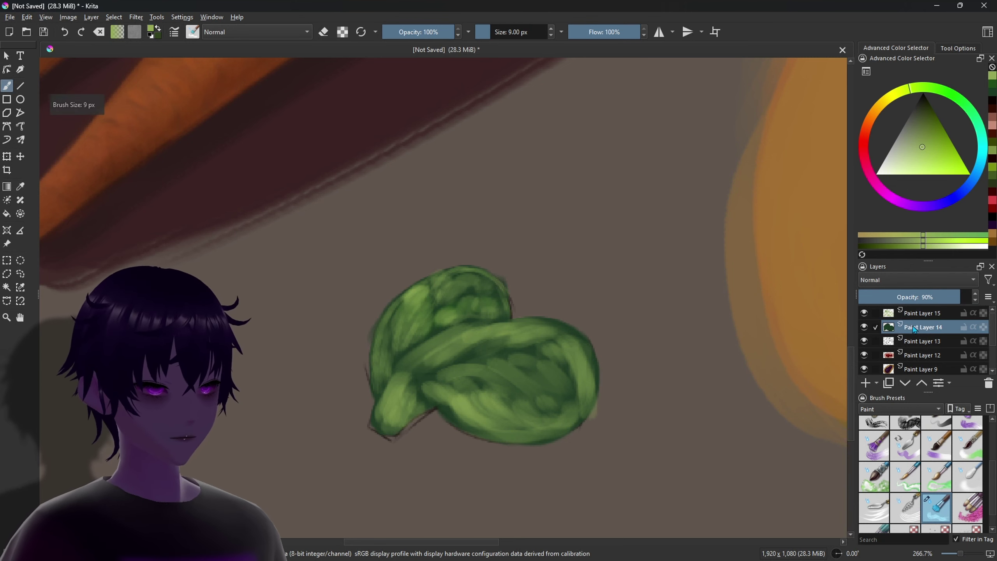
{"action": "left_click", "coordinate": [923, 341]}
{"action": "left_click", "coordinate": [921, 384]}
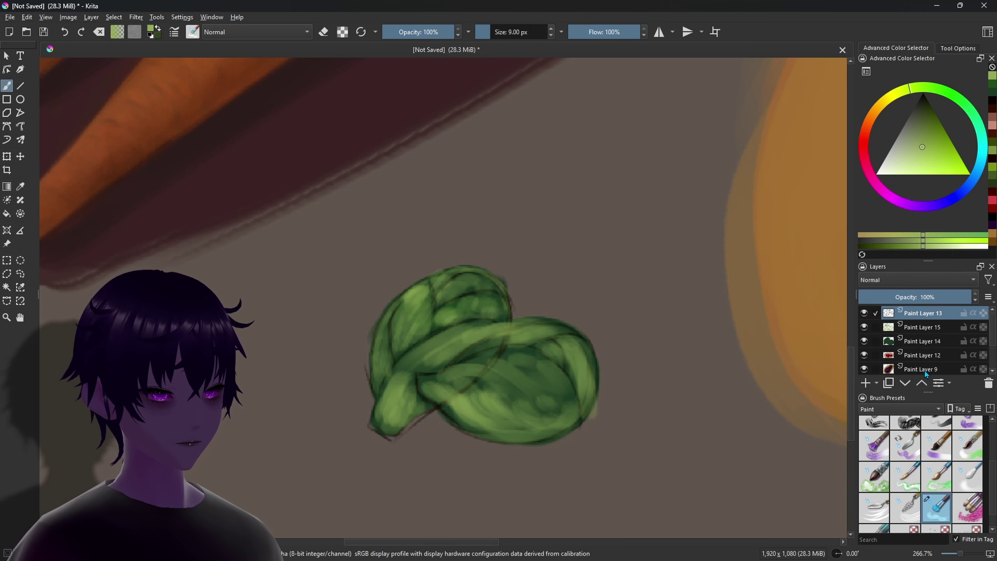
{"action": "left_click", "coordinate": [927, 296]}
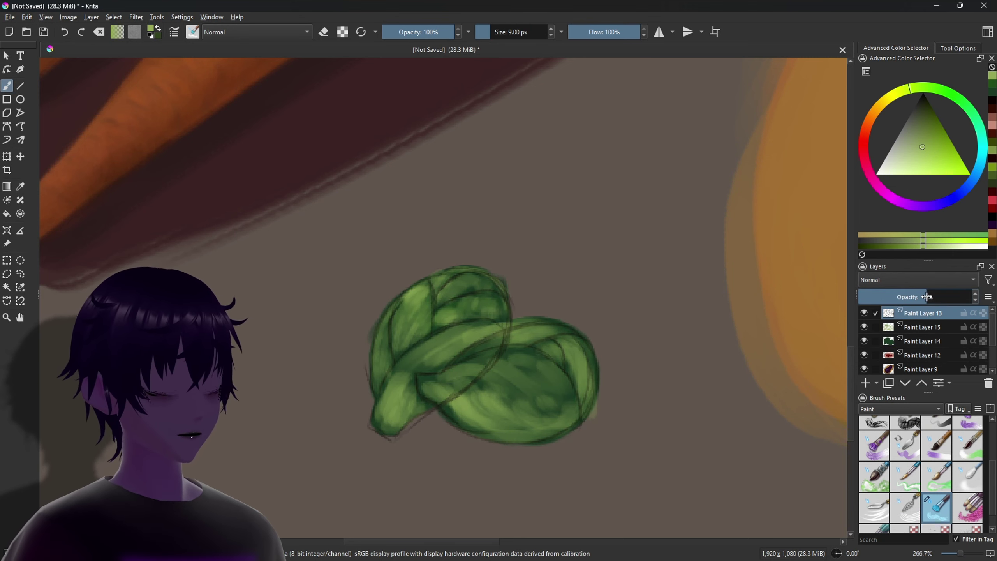
{"action": "left_click", "coordinate": [919, 327]}
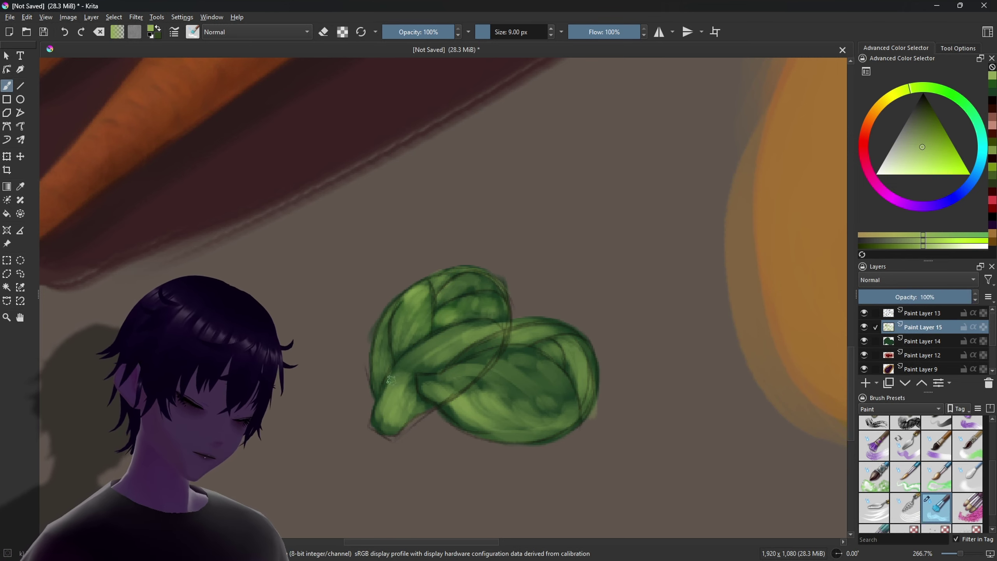
{"action": "key", "text": "ctrl+e"}
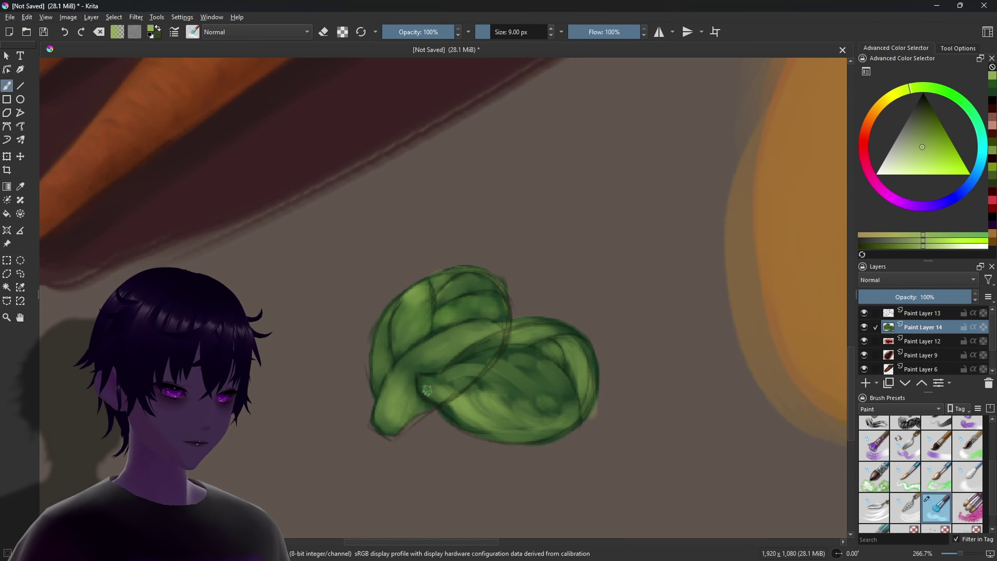
{"action": "key", "text": "bracketright"}
{"action": "key", "text": "bracketright"}
{"action": "key", "text": "bracketright"}
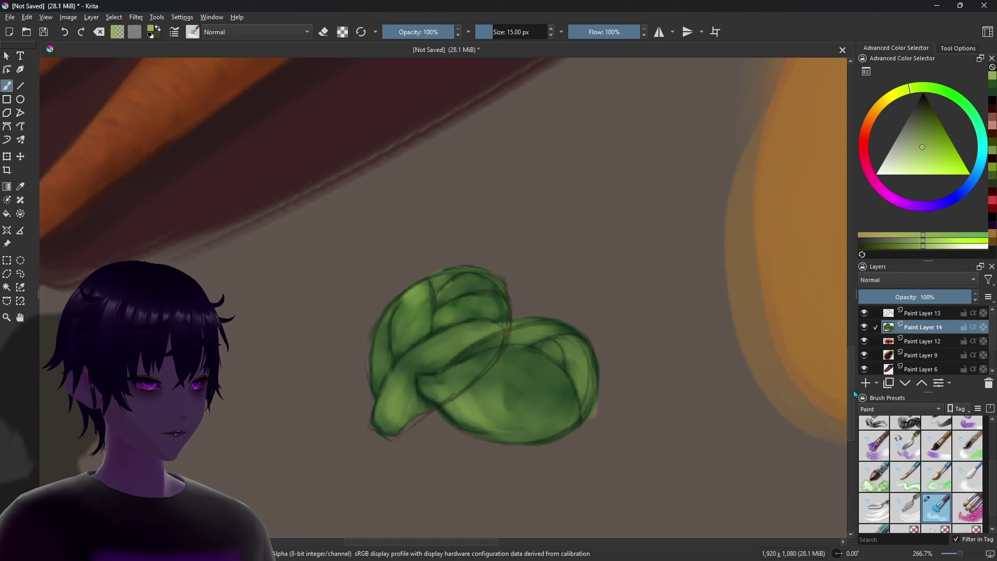
{"action": "left_click", "coordinate": [927, 312]}
{"action": "left_click_drag", "start_coordinate": [924, 298], "coordinate": [893, 299]}
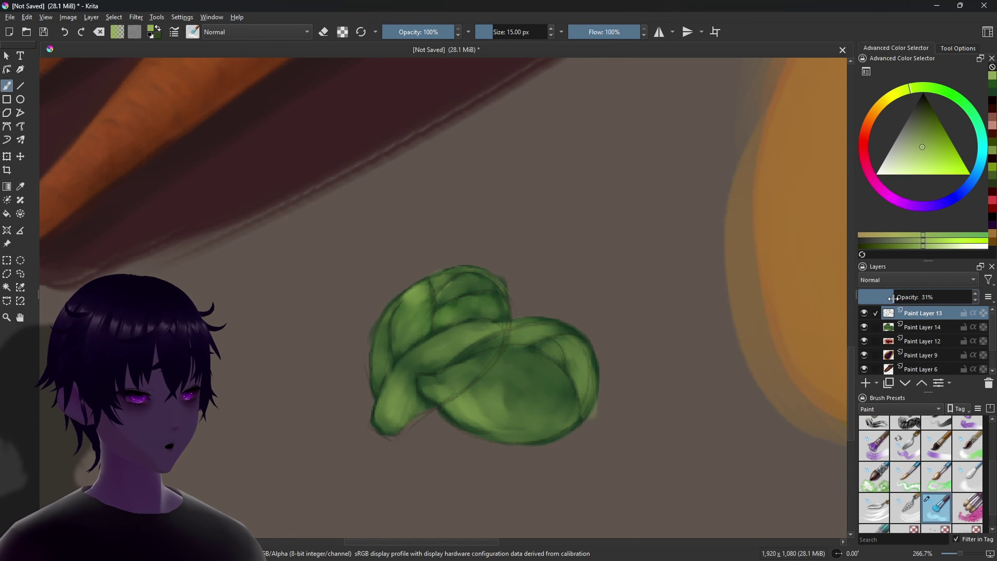
{"action": "left_click", "coordinate": [924, 328]}
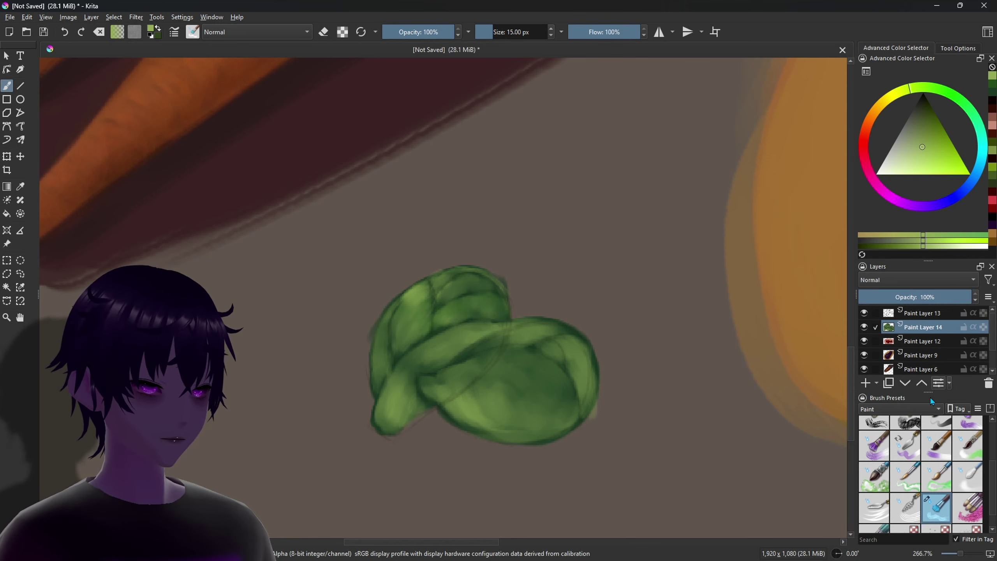
- Add soft pale green highlights on the upper-left edge, central ridge and lower-left lobe
{"action": "scroll", "coordinate": [966, 460], "scroll_direction": "up", "scroll_amount": 3}
{"action": "left_click", "coordinate": [874, 462]}
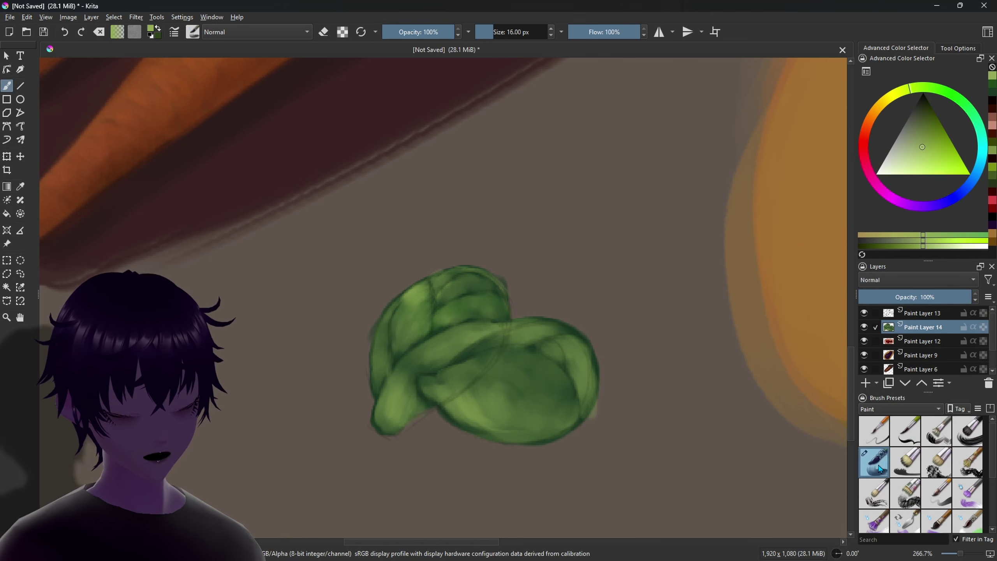
{"action": "left_click", "coordinate": [902, 154]}
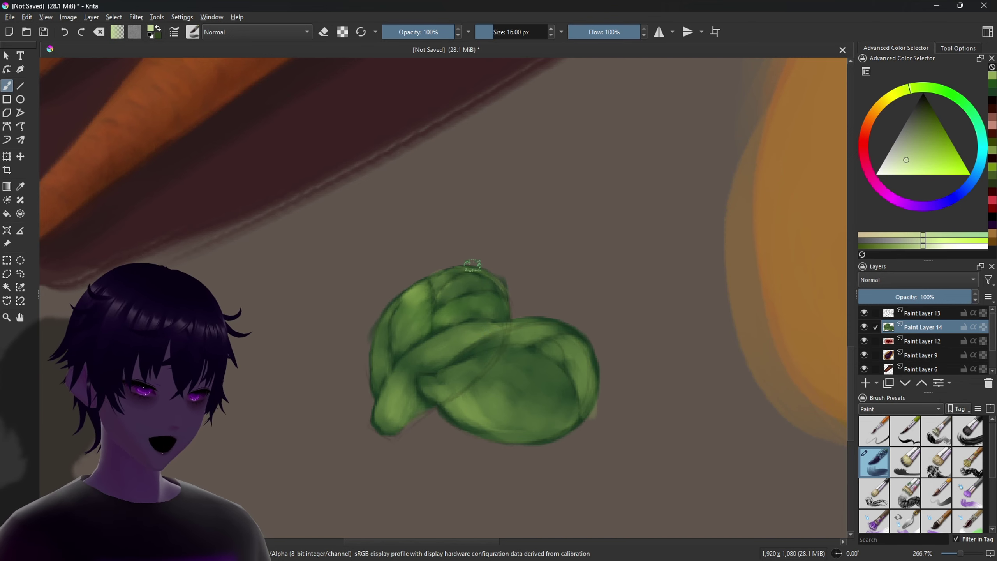
{"action": "mouse_move", "coordinate": [491, 336]}
{"action": "left_mouse_down"}
{"action": "mouse_move", "coordinate": [419, 275]}
{"action": "mouse_move", "coordinate": [383, 347]}
{"action": "left_mouse_up"}
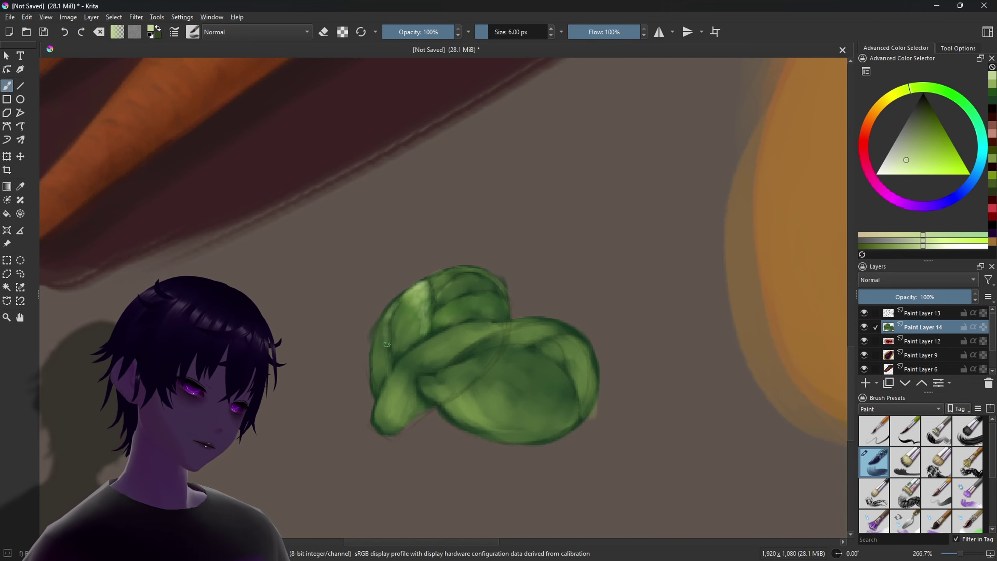
{"action": "mouse_move", "coordinate": [451, 272]}
{"action": "left_mouse_down"}
{"action": "mouse_move", "coordinate": [433, 285]}
{"action": "mouse_move", "coordinate": [436, 321]}
{"action": "mouse_move", "coordinate": [447, 314]}
{"action": "left_mouse_up"}
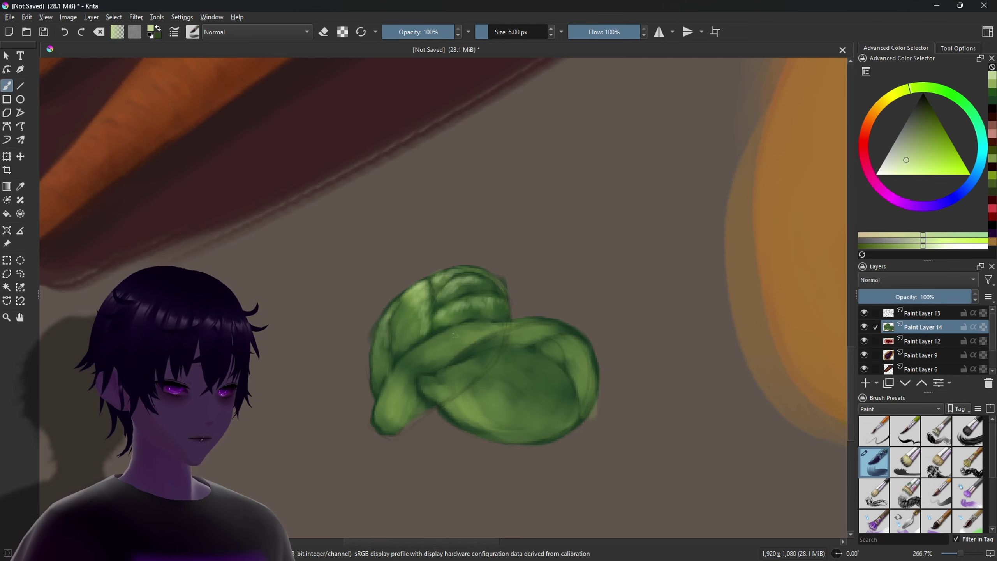
{"action": "left_click_drag", "start_coordinate": [422, 348], "coordinate": [406, 363]}
{"action": "left_click_drag", "start_coordinate": [485, 325], "coordinate": [417, 368]}
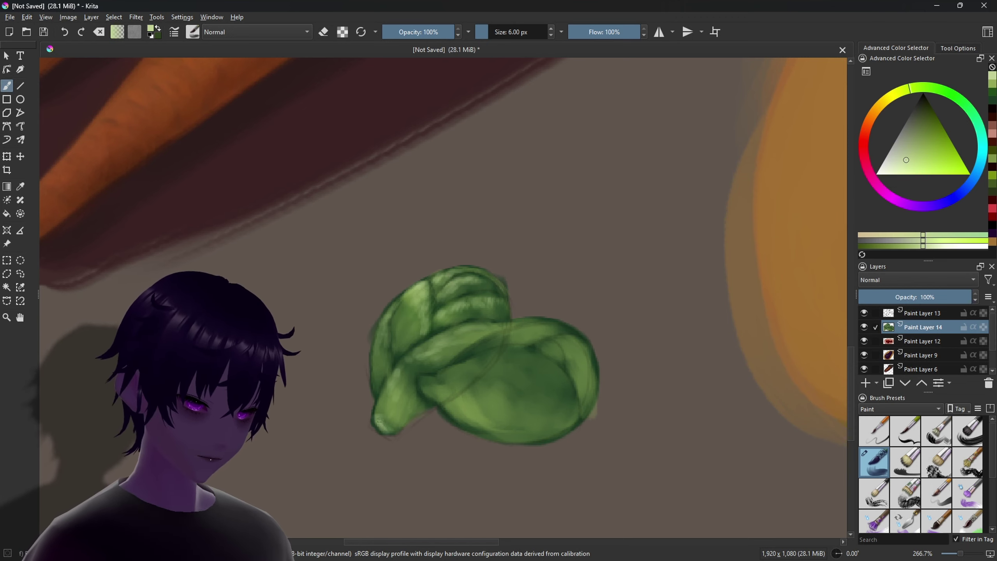
{"action": "left_click_drag", "start_coordinate": [380, 422], "coordinate": [388, 427]}
{"action": "left_click_drag", "start_coordinate": [428, 391], "coordinate": [422, 378]}
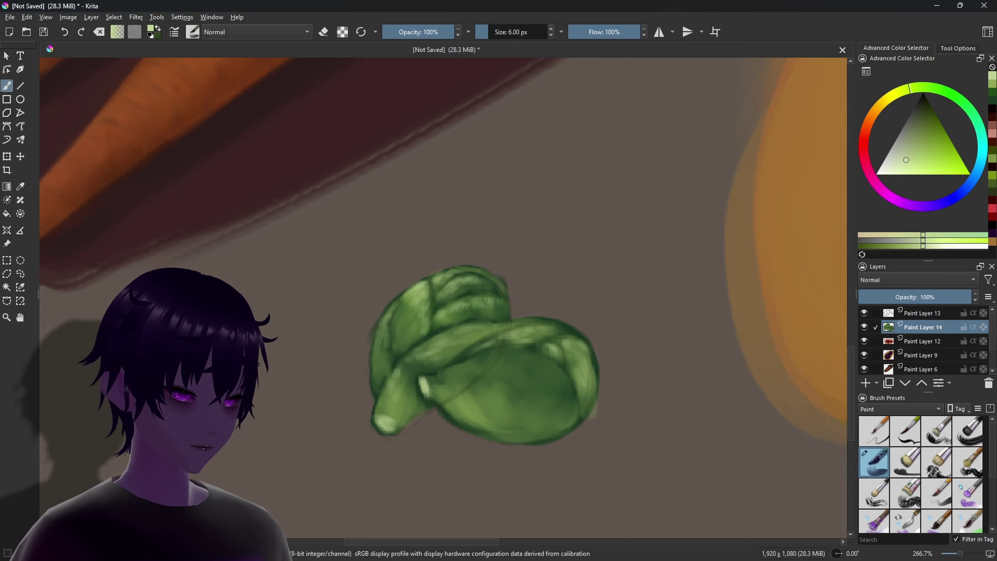
- Paint darker green detail strokes on the sprout with a 6 px brush
{"action": "key", "text": "bracketright"}
{"action": "key", "text": "bracketright"}
{"action": "key", "text": "bracketright"}
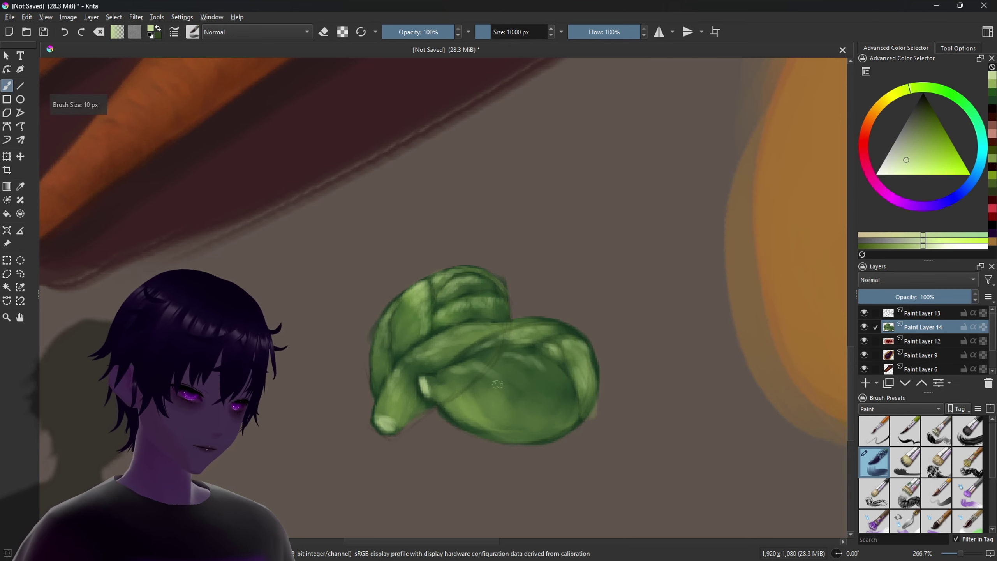
{"action": "mouse_move", "coordinate": [528, 363]}
{"action": "left_mouse_down"}
{"action": "mouse_move", "coordinate": [557, 379]}
{"action": "mouse_move", "coordinate": [534, 401]}
{"action": "mouse_move", "coordinate": [522, 394]}
{"action": "left_mouse_up"}
{"action": "left_click", "coordinate": [926, 107]}
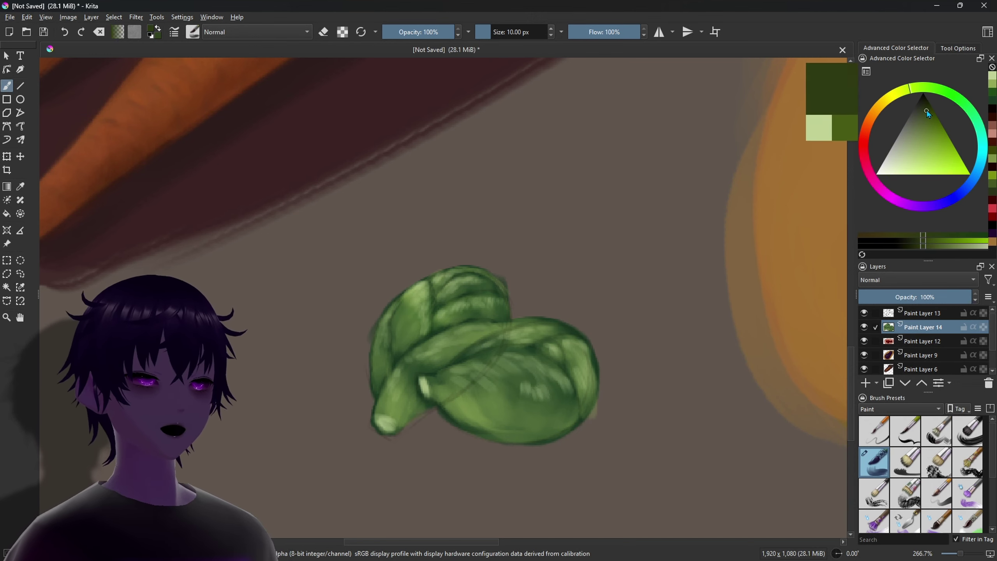
{"action": "key", "text": "bracketleft"}
{"action": "key", "text": "bracketleft"}
{"action": "key", "text": "bracketleft"}
{"action": "key", "text": "bracketright"}
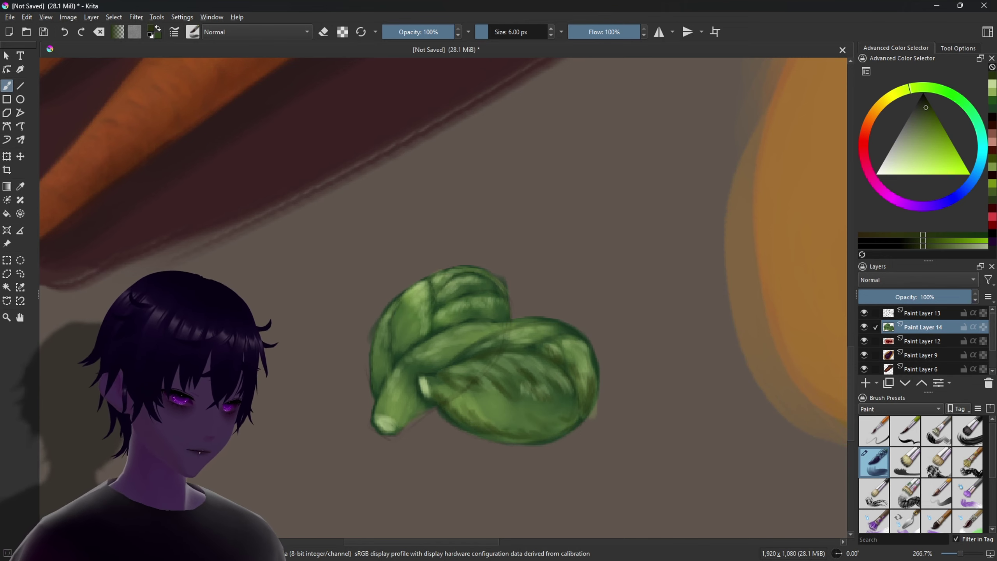
{"action": "left_click_drag", "start_coordinate": [406, 423], "coordinate": [409, 408]}
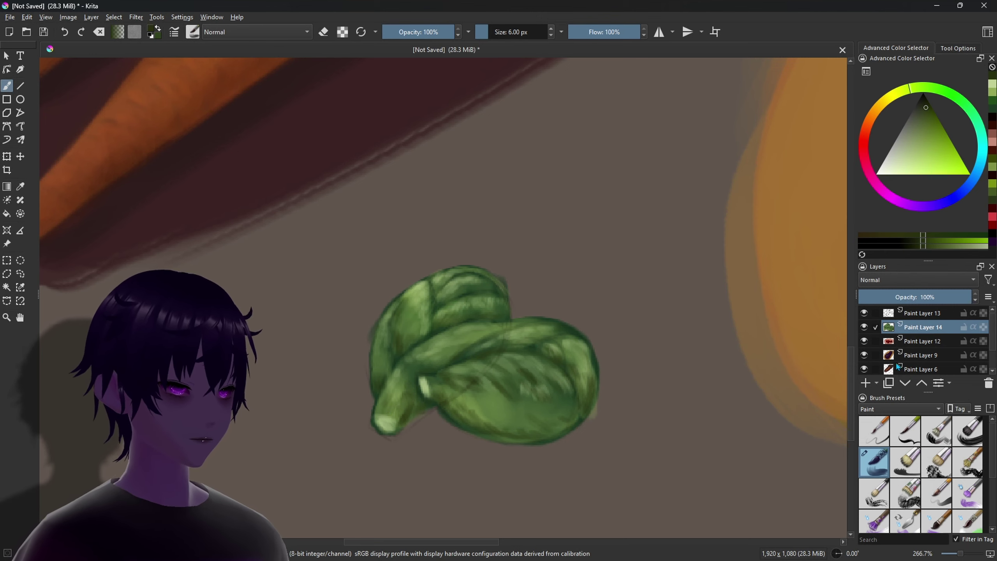
- Smooth the sprout shading with a 9 px blending brush and hide sketch layer Paint Layer 13
{"action": "scroll", "coordinate": [921, 472], "scroll_direction": "down", "scroll_amount": 3}
{"action": "left_click", "coordinate": [937, 487]}
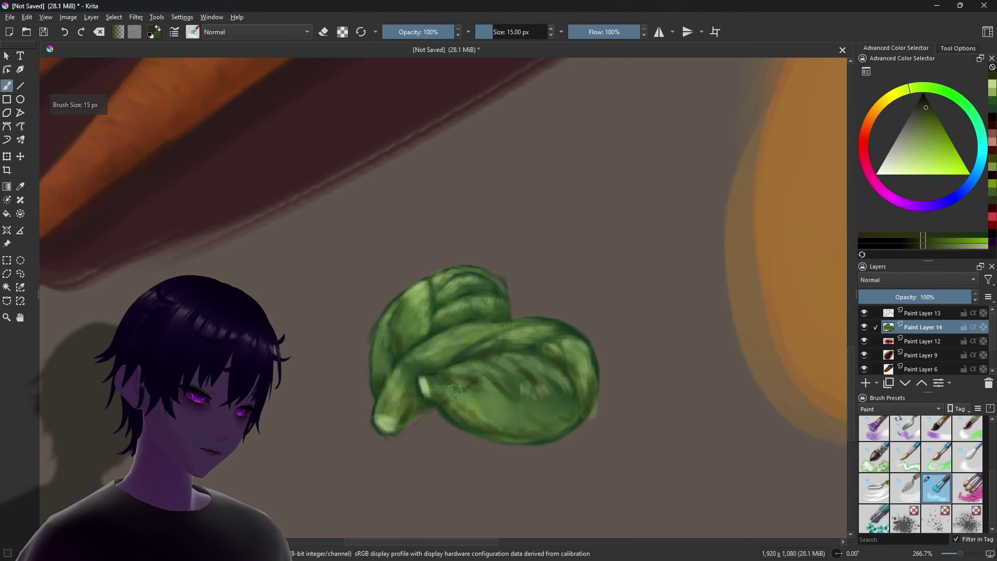
{"action": "key", "text": "bracketleft"}
{"action": "key", "text": "bracketleft"}
{"action": "key", "text": "bracketleft"}
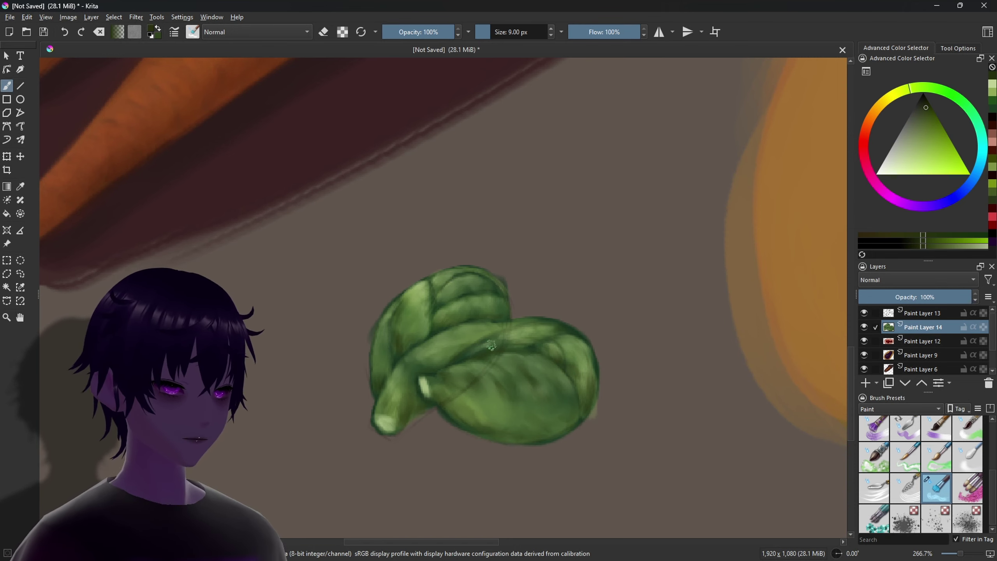
{"action": "key", "text": "ctrl+h"}
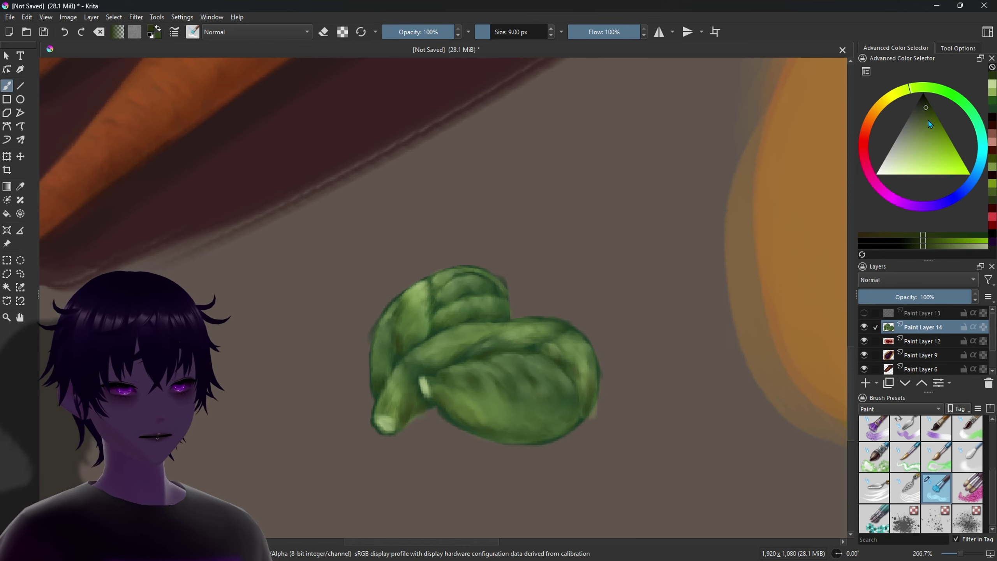
- With a 4 px detail brush, paint a light, less saturated green highlight along the leaf's top edge
{"action": "left_click", "coordinate": [928, 242]}
{"action": "scroll", "coordinate": [935, 434], "scroll_direction": "up", "scroll_amount": 2}
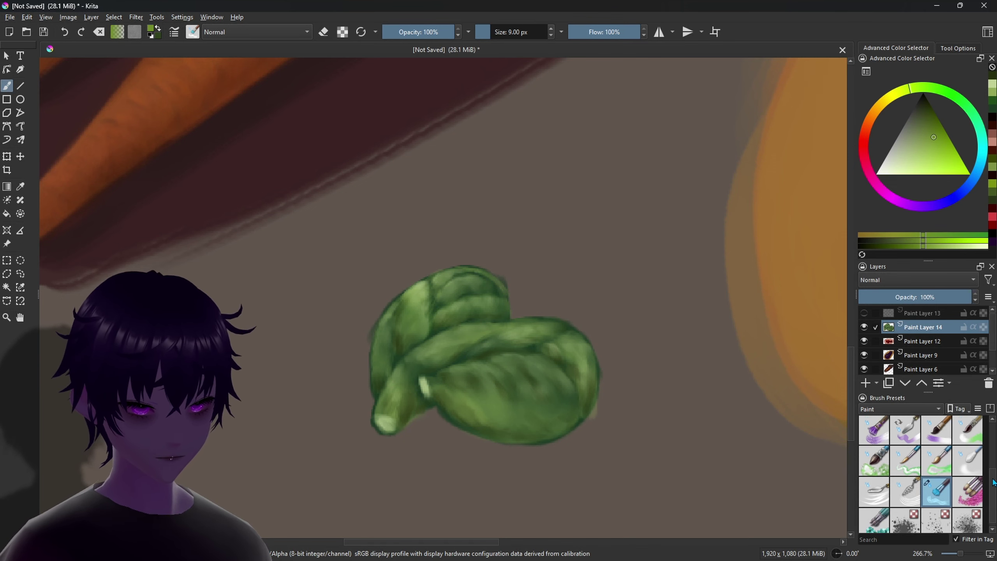
{"action": "scroll", "coordinate": [936, 434], "scroll_direction": "up", "scroll_amount": 2}
{"action": "left_click", "coordinate": [879, 476]}
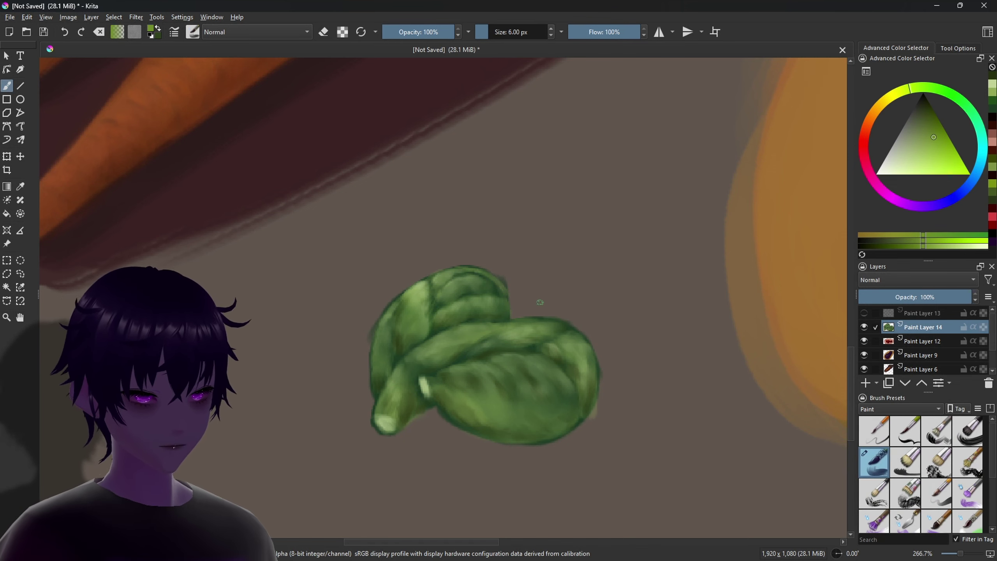
{"action": "key", "text": "bracketleft"}
{"action": "key", "text": "bracketleft"}
{"action": "key", "text": "bracketleft"}
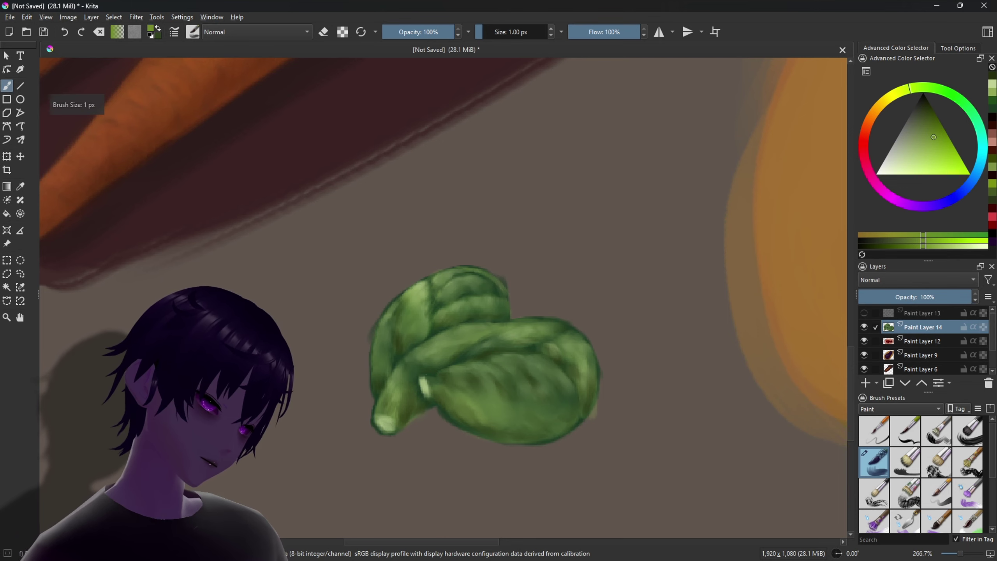
{"action": "key", "text": "bracketright"}
{"action": "key", "text": "bracketright"}
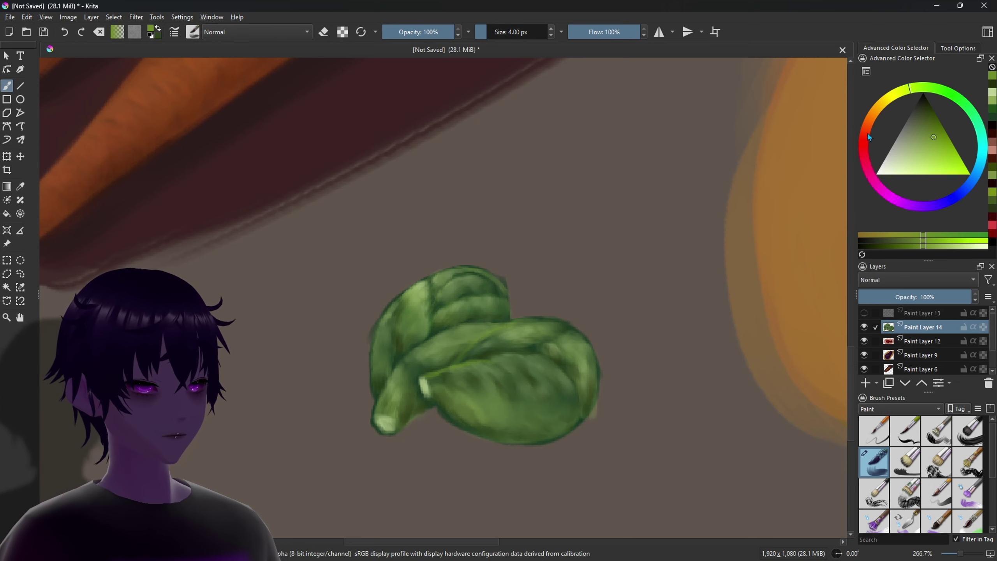
{"action": "left_click", "coordinate": [915, 160]}
{"action": "left_click", "coordinate": [473, 346]}
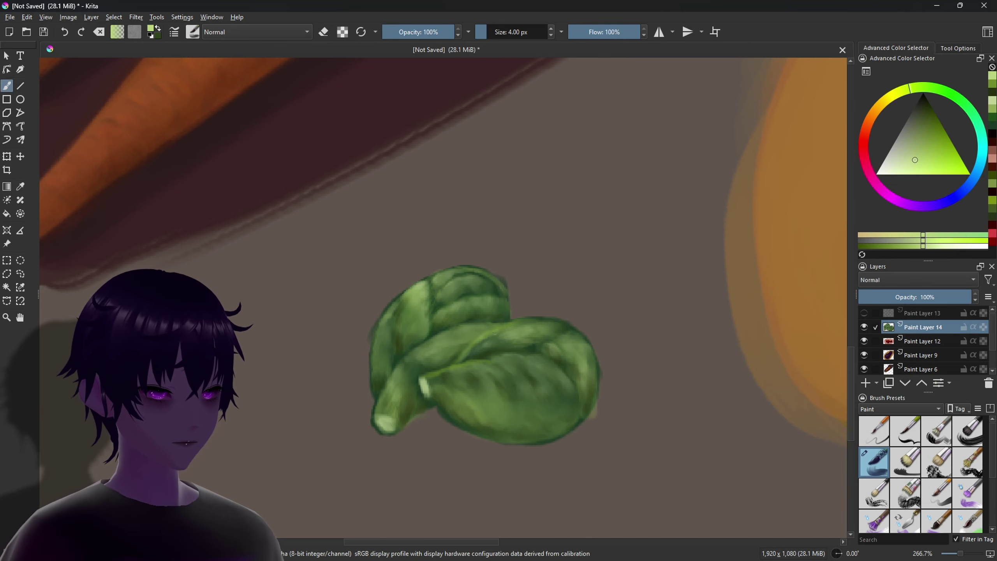
{"action": "left_click_drag", "start_coordinate": [507, 320], "coordinate": [550, 318]}
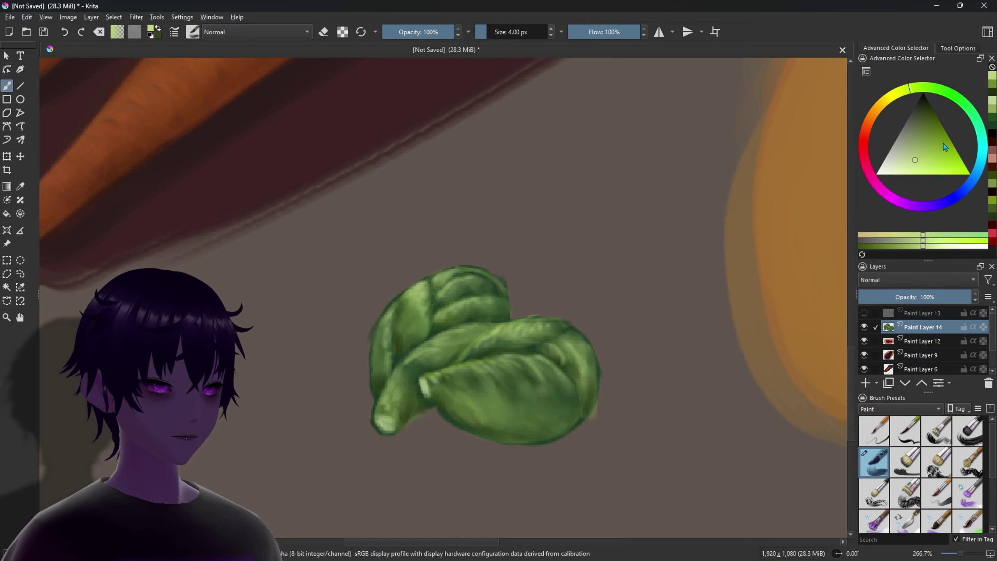
- Pick dark green for the vein lines and shrink the detail brush to 3 px
{"action": "left_click", "coordinate": [925, 105]}
{"action": "left_click", "coordinate": [421, 394]}
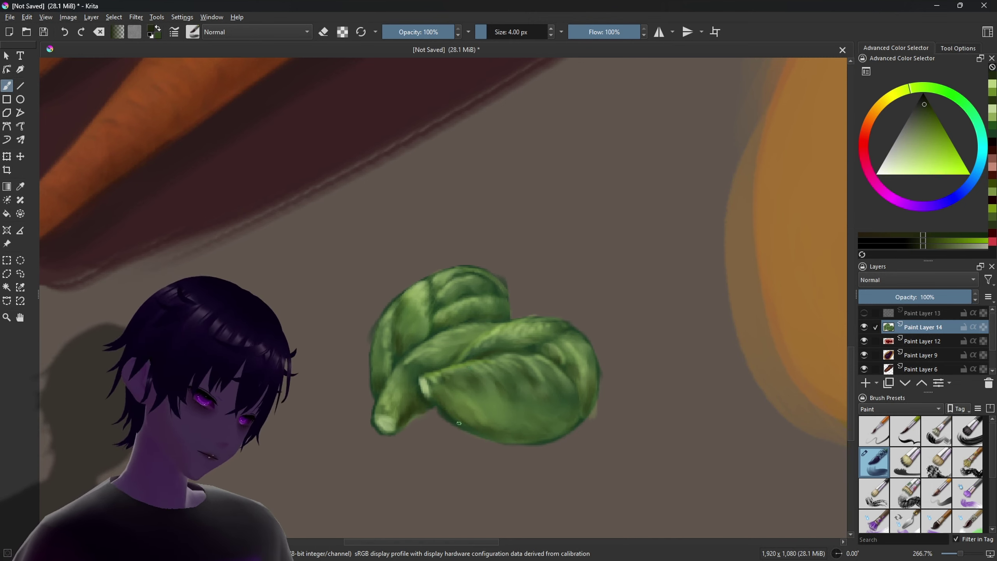
{"action": "key", "text": "bracketright"}
{"action": "key", "text": "bracketright"}
{"action": "key", "text": "bracketright"}
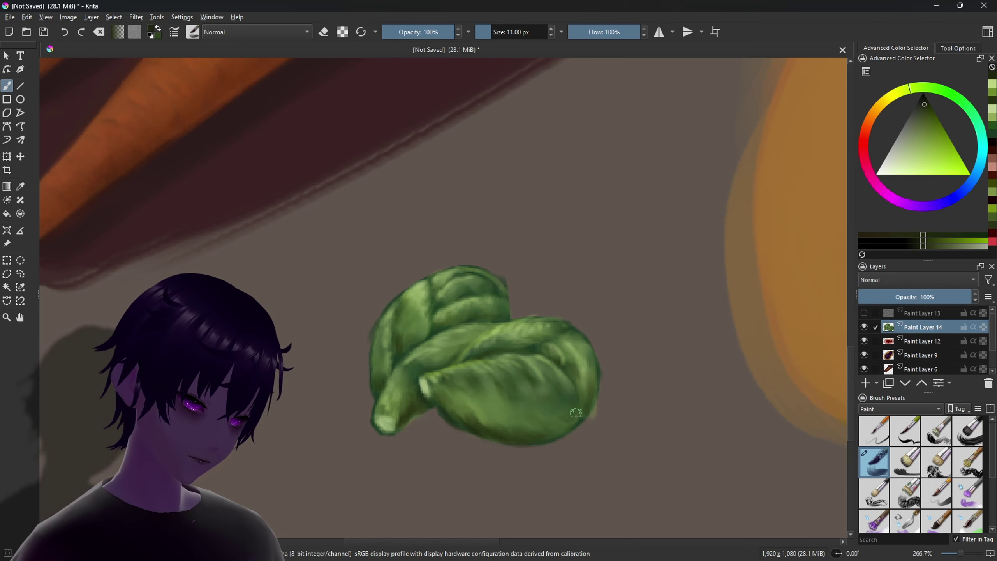
{"action": "key", "text": "bracketleft"}
{"action": "key", "text": "bracketleft"}
{"action": "key", "text": "bracketleft"}
{"action": "key", "text": "bracketleft"}
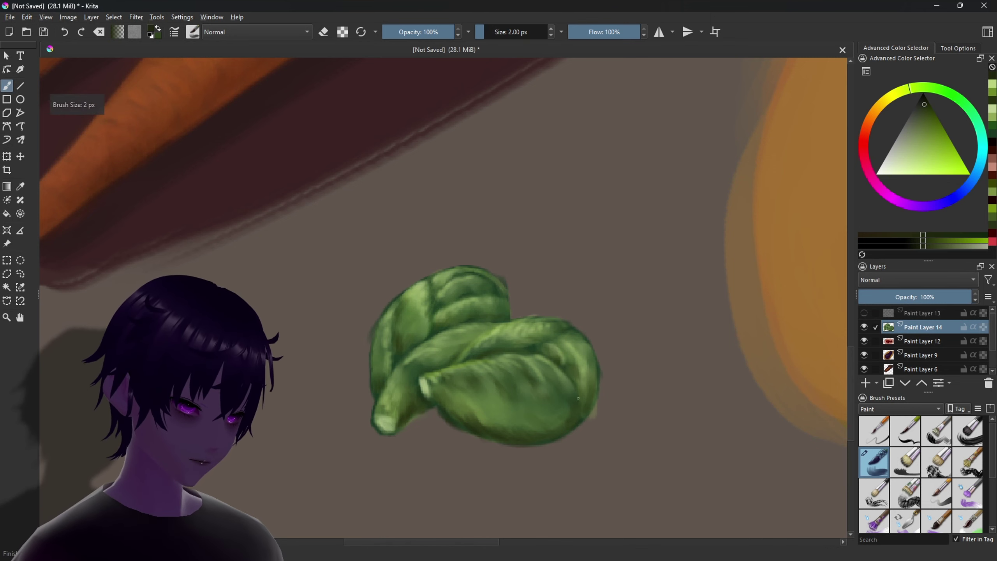
{"action": "key", "text": "bracketleft"}
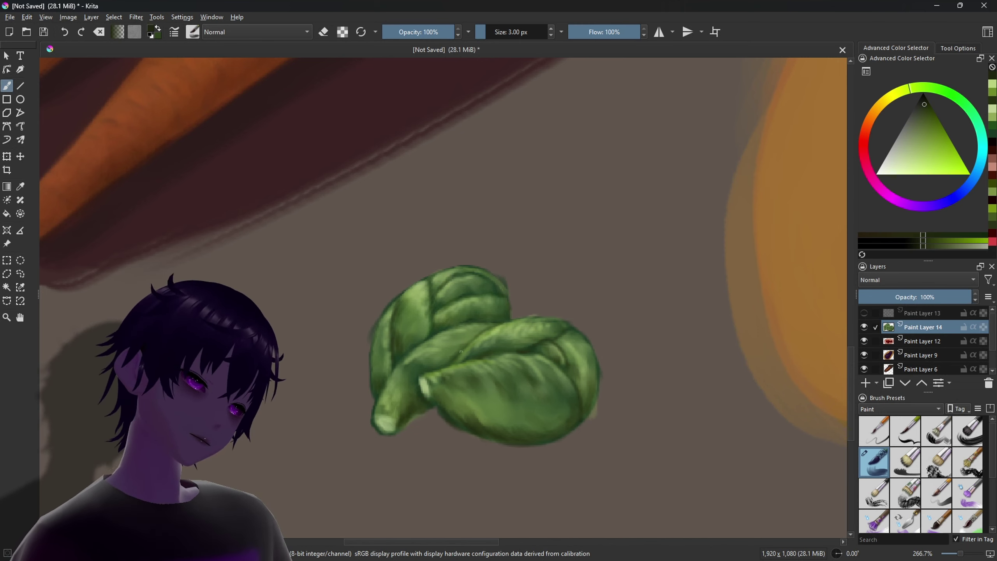
- Pick a yellowish colour at 9 px and tidy the sprouts' outer edges with an eraser brush
{"action": "left_click_drag", "start_coordinate": [885, 109], "coordinate": [895, 95]}
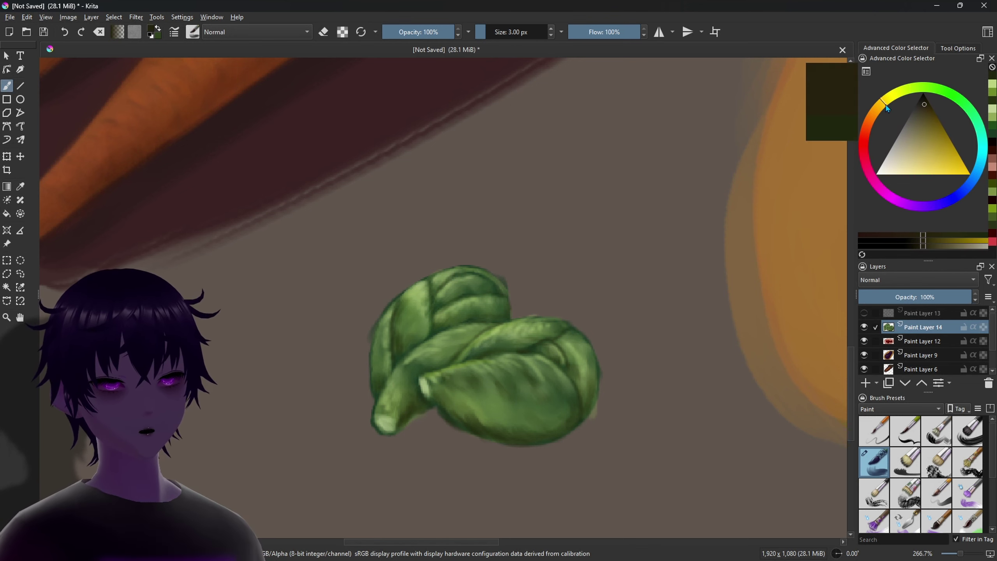
{"action": "left_click", "coordinate": [925, 127]}
{"action": "key", "text": "bracketright"}
{"action": "key", "text": "bracketright"}
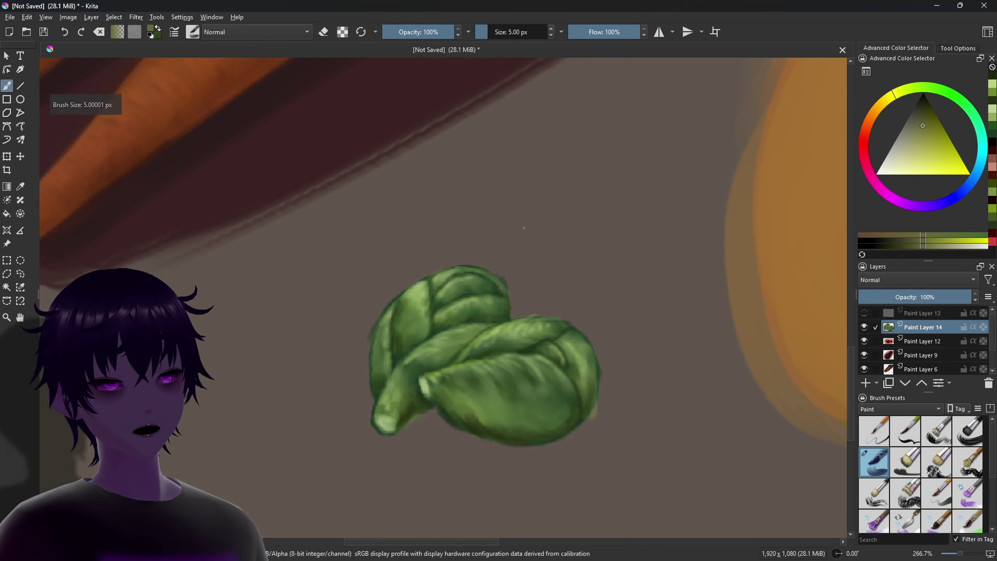
{"action": "key", "text": "bracketright"}
{"action": "key", "text": "bracketright"}
{"action": "key", "text": "bracketright"}
{"action": "key", "text": "bracketright"}
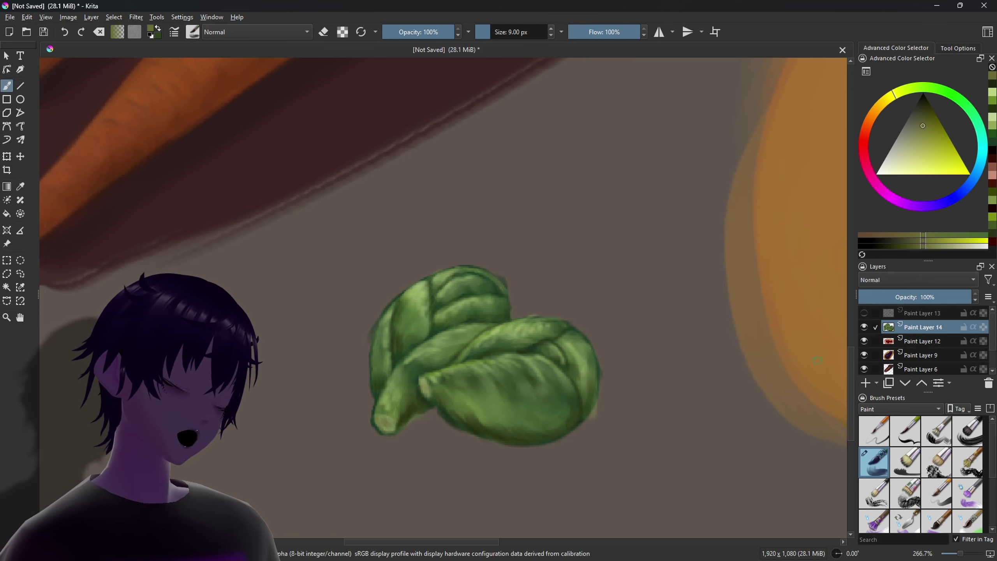
{"action": "left_click", "coordinate": [899, 409]}
{"action": "left_click", "coordinate": [880, 356]}
{"action": "left_click", "coordinate": [936, 431]}
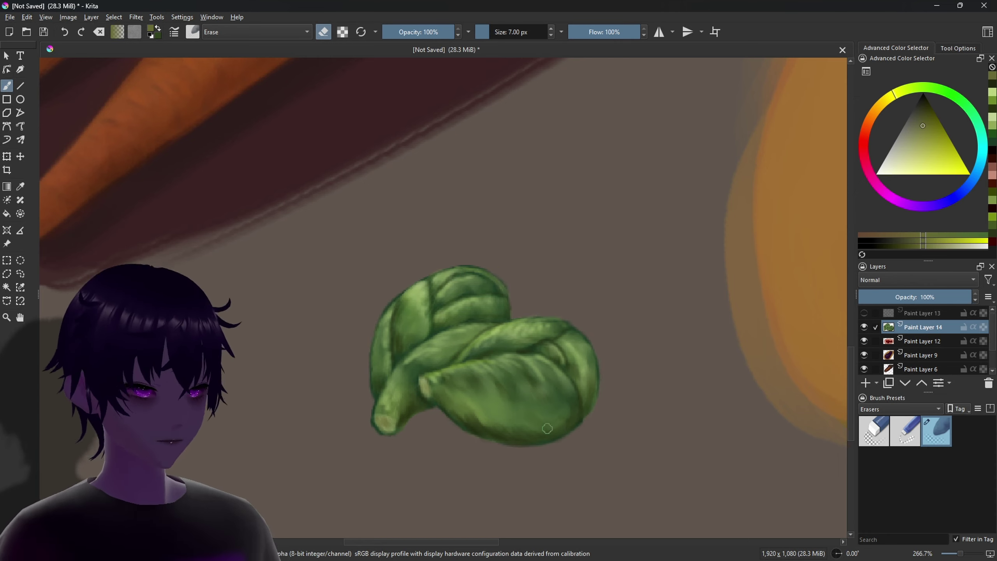
- Make Paint Layer 12 active and return to a Paint-tag painting brush
{"action": "left_click", "coordinate": [923, 341]}
{"action": "left_click", "coordinate": [899, 409]}
{"action": "left_click", "coordinate": [874, 452]}
{"action": "left_click", "coordinate": [874, 460]}
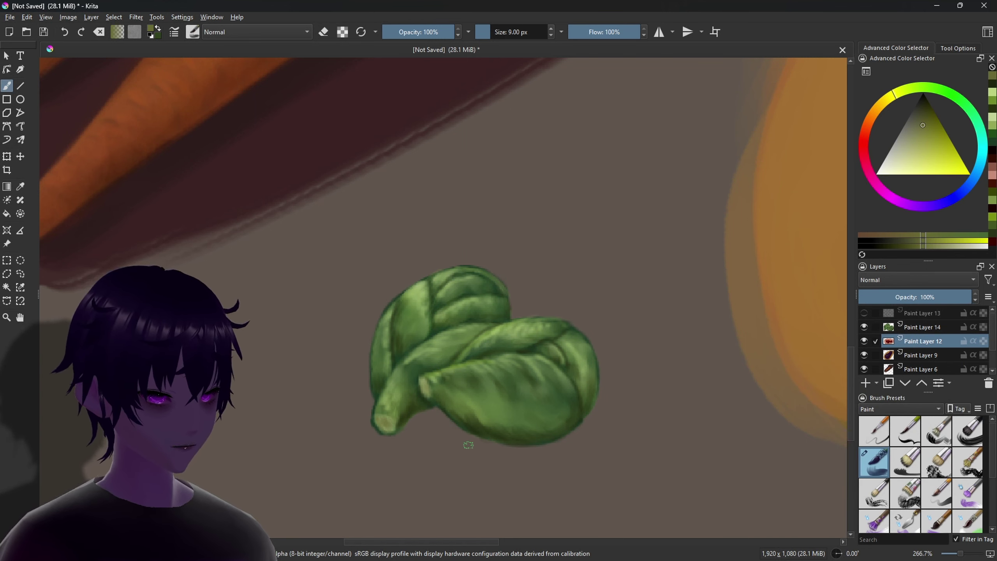
- On a new layer, paint a blue blob around the sprouts with a darker shadow beneath
{"action": "key", "text": "Insert"}
{"action": "left_click_drag", "start_coordinate": [393, 282], "coordinate": [609, 354]}
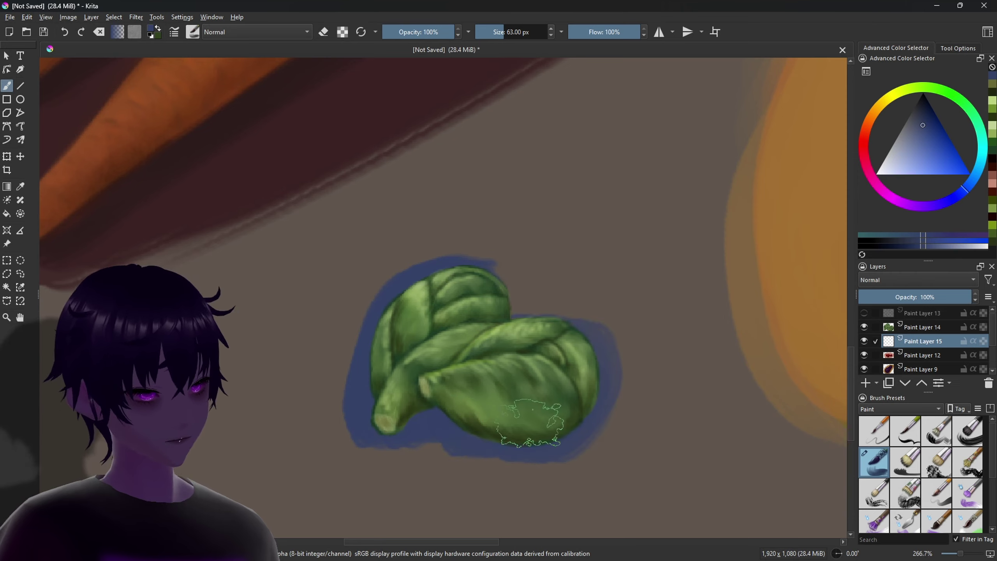
{"action": "left_click_drag", "start_coordinate": [589, 432], "coordinate": [385, 411]}
{"action": "mouse_move", "coordinate": [401, 256]}
{"action": "left_mouse_down"}
{"action": "mouse_move", "coordinate": [510, 242]}
{"action": "mouse_move", "coordinate": [341, 412]}
{"action": "left_mouse_up"}
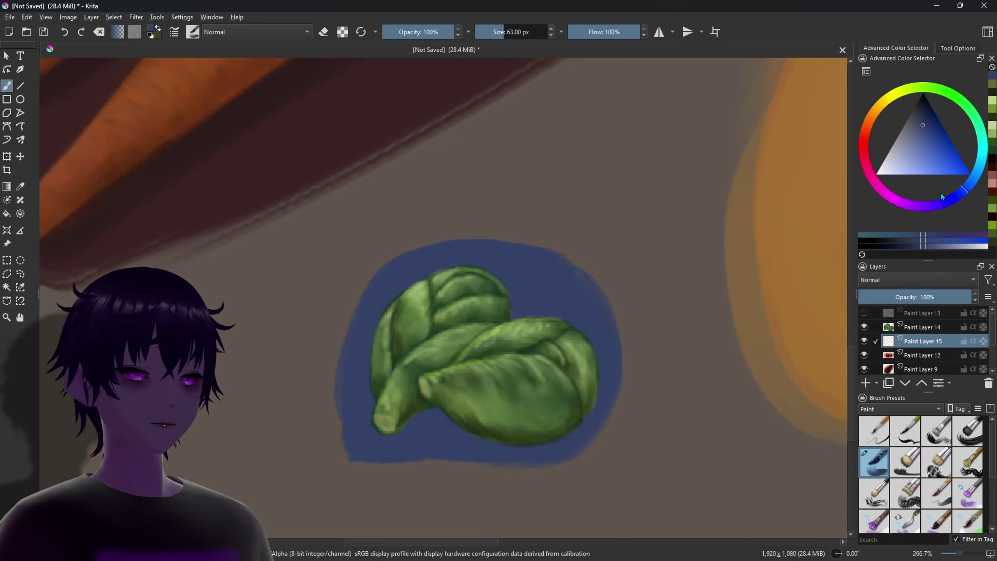
{"action": "left_click_drag", "start_coordinate": [420, 424], "coordinate": [498, 440]}
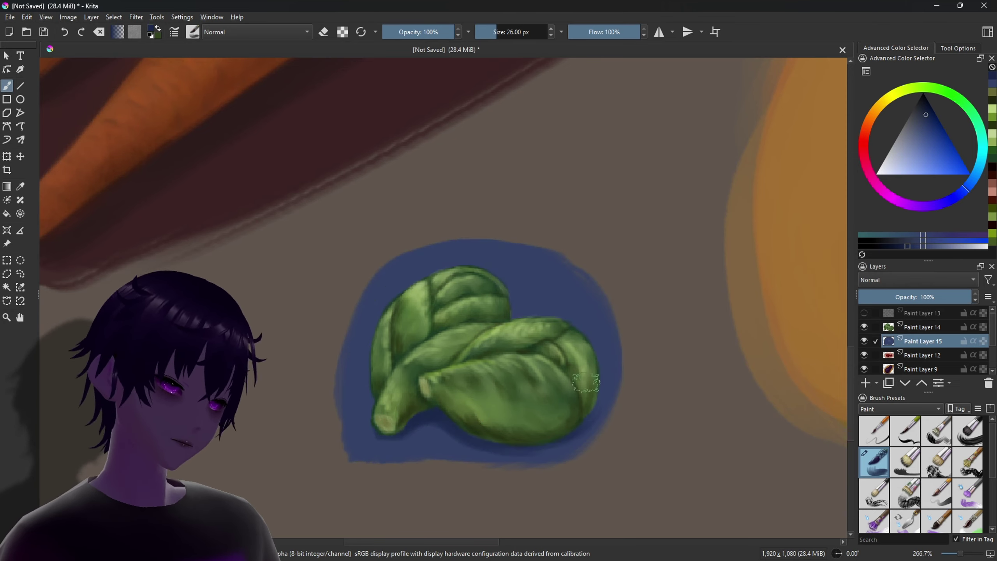
- Hand-letter 'Brussel Sprouts' with a small smiley using a fine Sketch-tag pen
{"action": "left_click", "coordinate": [899, 409]}
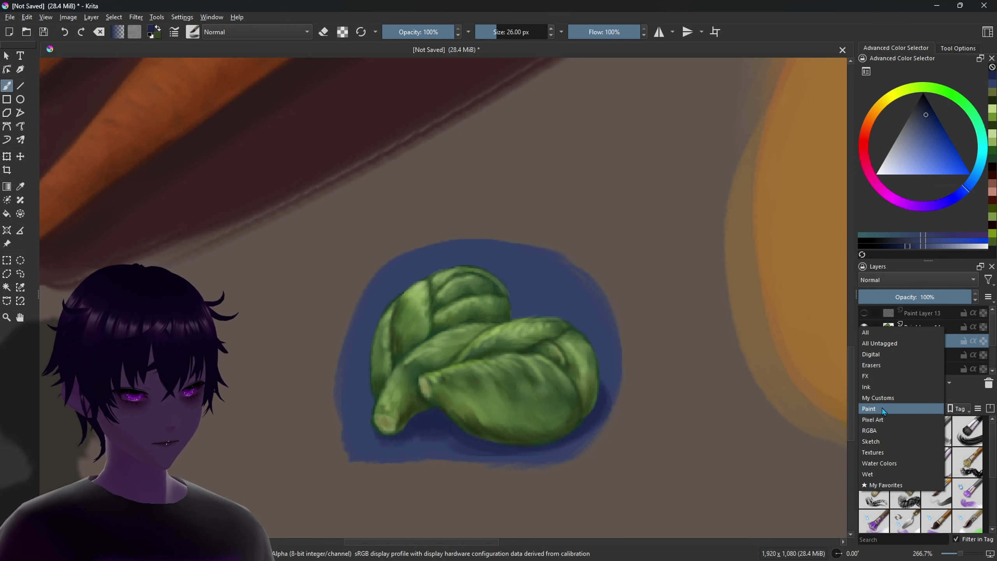
{"action": "left_click", "coordinate": [888, 439]}
{"action": "left_click", "coordinate": [874, 517]}
{"action": "left_click_drag", "start_coordinate": [355, 356], "coordinate": [402, 278]}
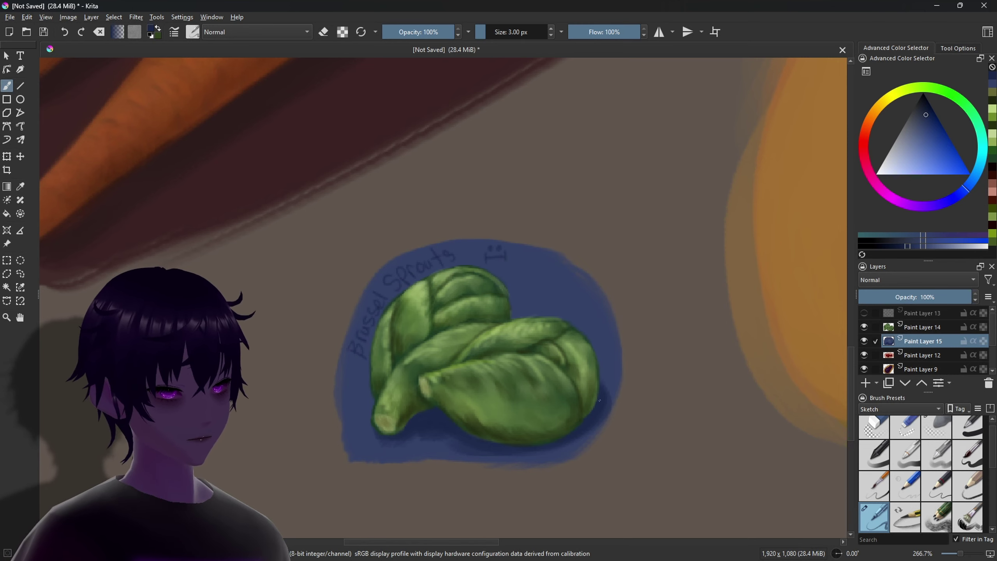
- Zoom out, give the painting a dark navy background, and write 'VEGGIES' with a 2024 signature
{"action": "scroll", "coordinate": [603, 518], "scroll_direction": "down", "scroll_amount": 2}
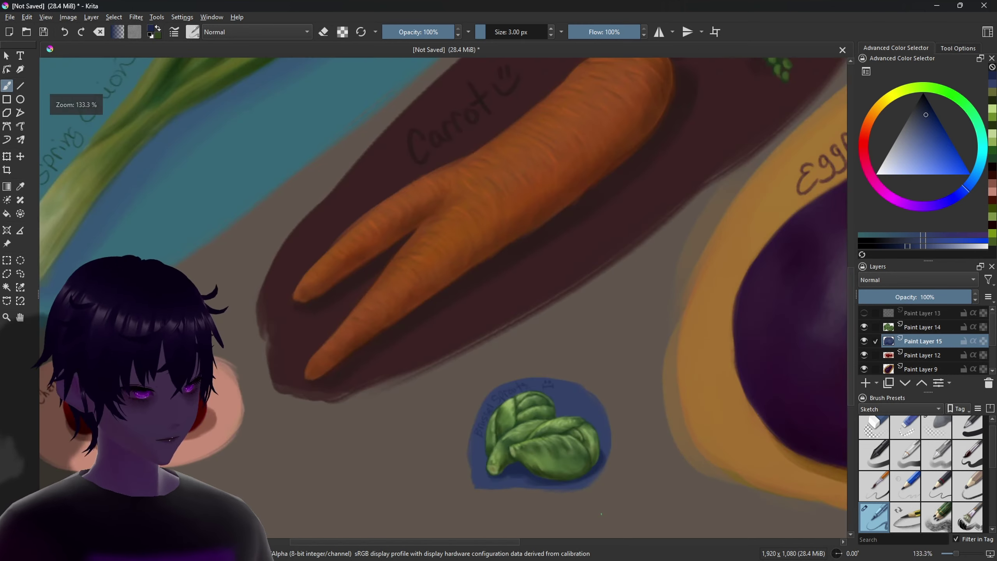
{"action": "scroll", "coordinate": [601, 515], "scroll_direction": "down", "scroll_amount": 1}
{"action": "scroll", "coordinate": [600, 513], "scroll_direction": "down", "scroll_amount": 1}
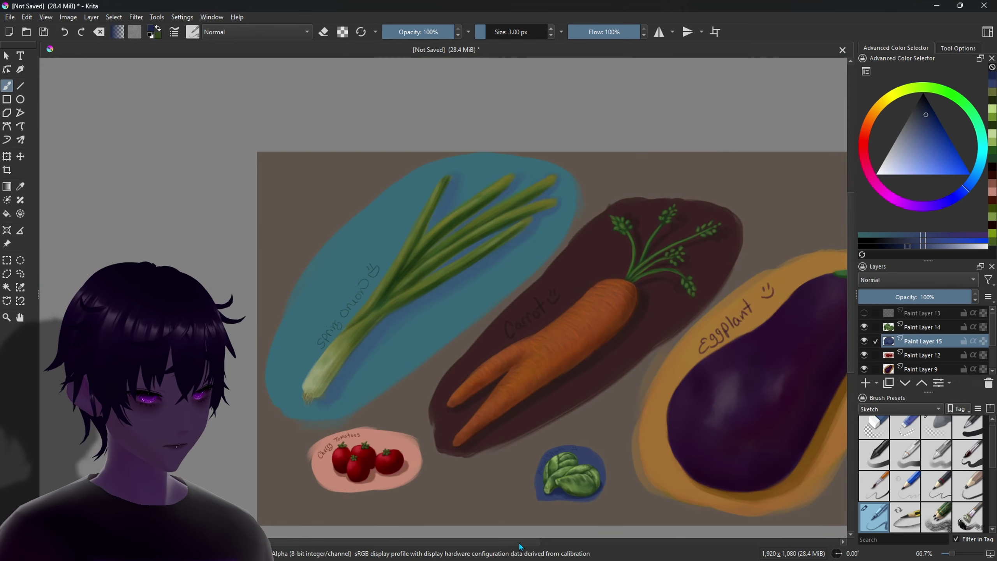
{"action": "scroll", "coordinate": [526, 338], "scroll_direction": "right", "scroll_amount": 3}
{"action": "scroll", "coordinate": [526, 338], "scroll_direction": "right", "scroll_amount": 1}
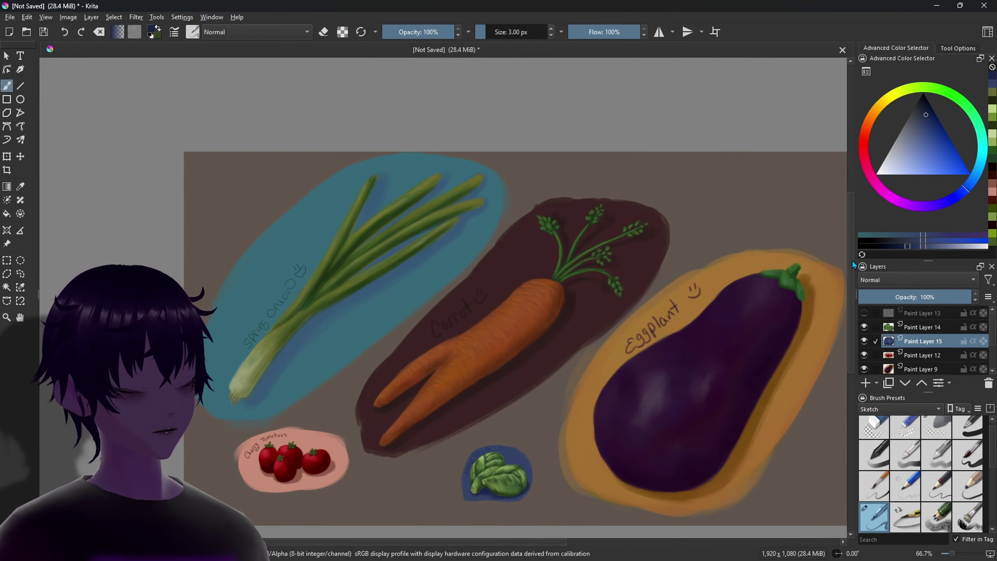
{"action": "left_click_drag", "start_coordinate": [854, 265], "coordinate": [855, 283]}
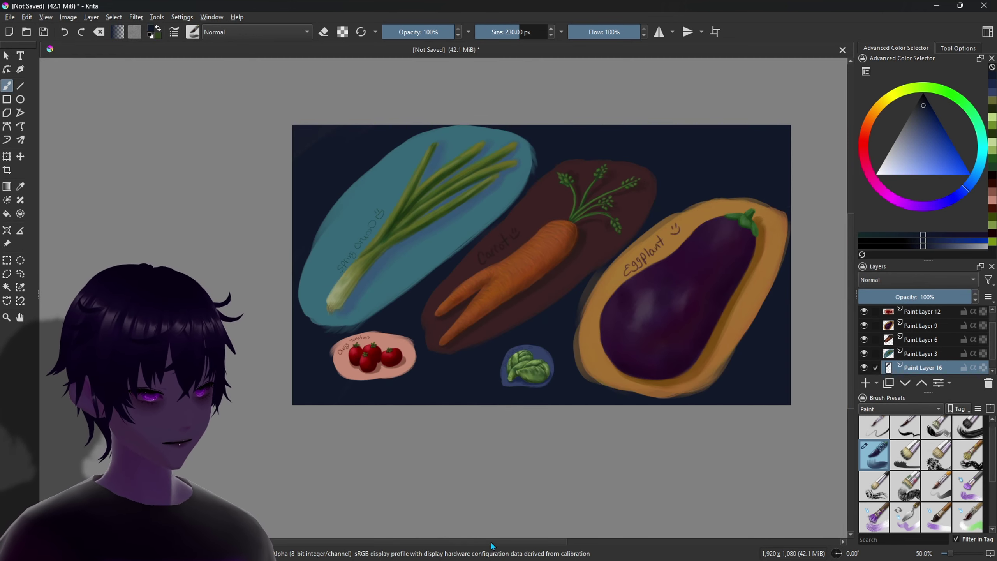
{"action": "left_click_drag", "start_coordinate": [492, 544], "coordinate": [510, 544]}
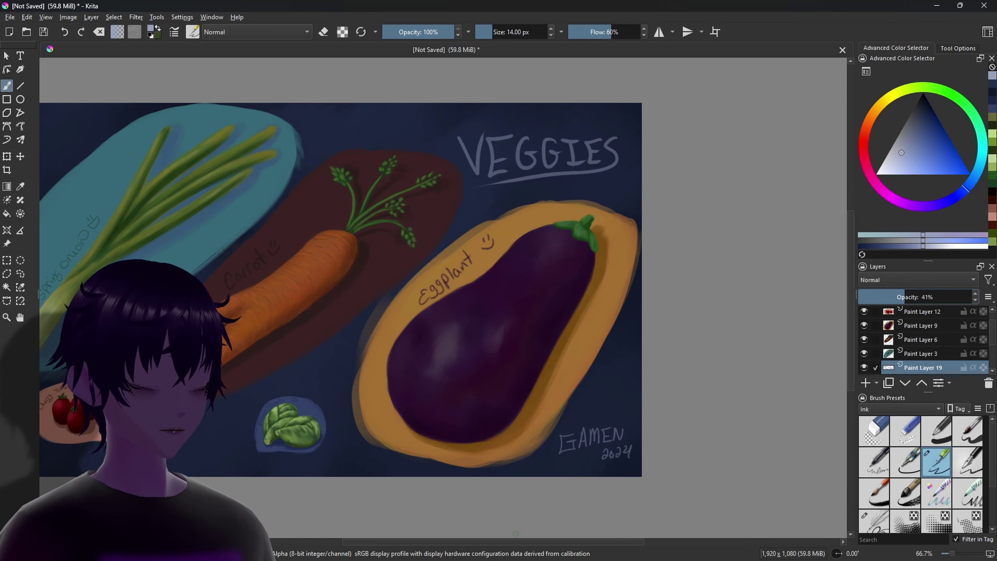
{"action": "left_click_drag", "start_coordinate": [515, 542], "coordinate": [451, 547]}
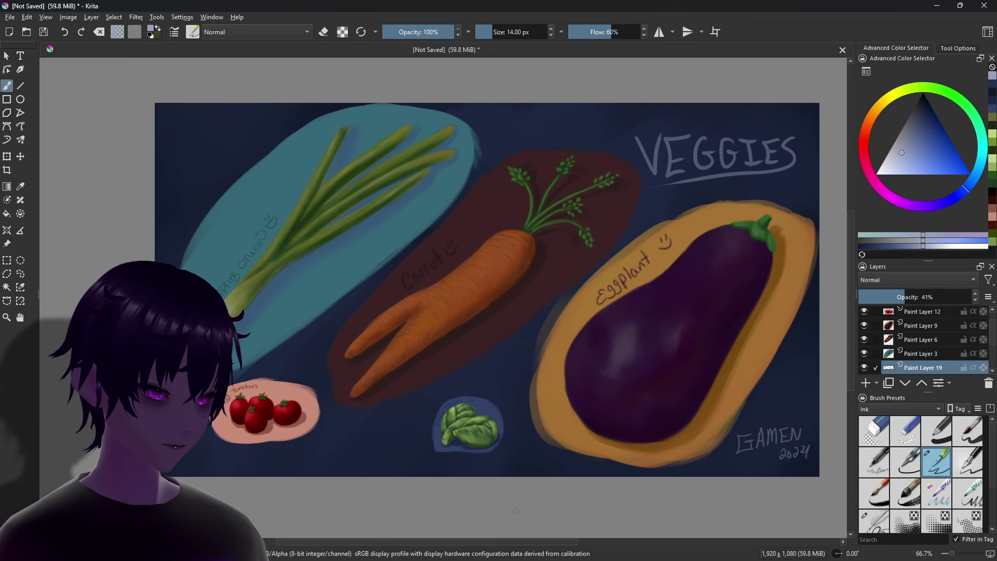